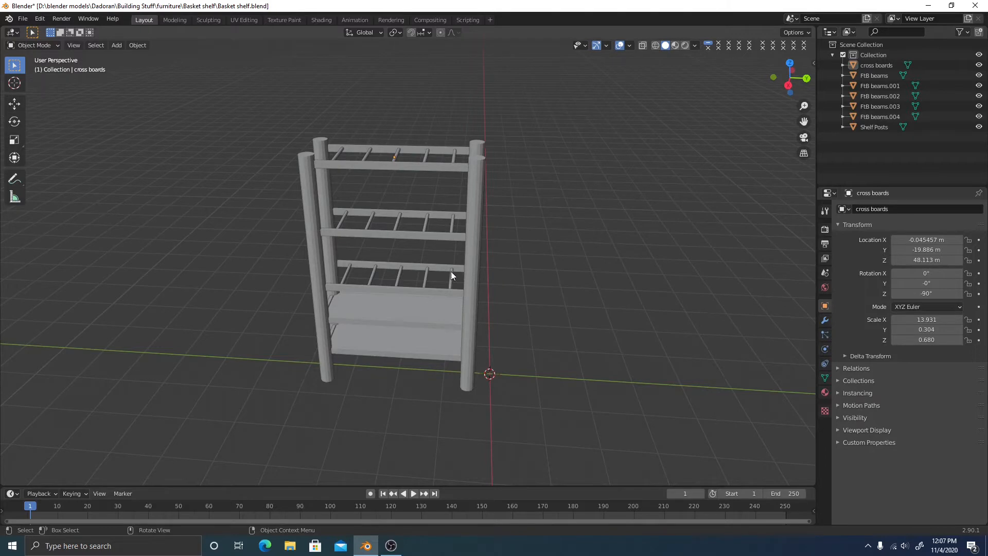
Inspect the shelf from several angles, selecting the cross boards, beams and posts in turn
left_click(404, 239)
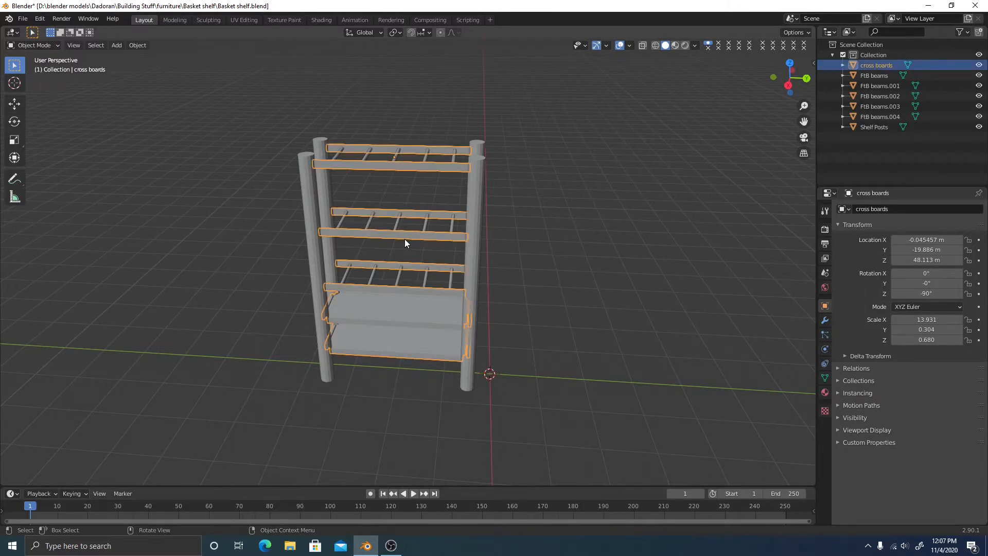
mouse_move(506, 238)
middle_mouse_down()
mouse_move(520, 229)
mouse_move(518, 243)
middle_mouse_up()
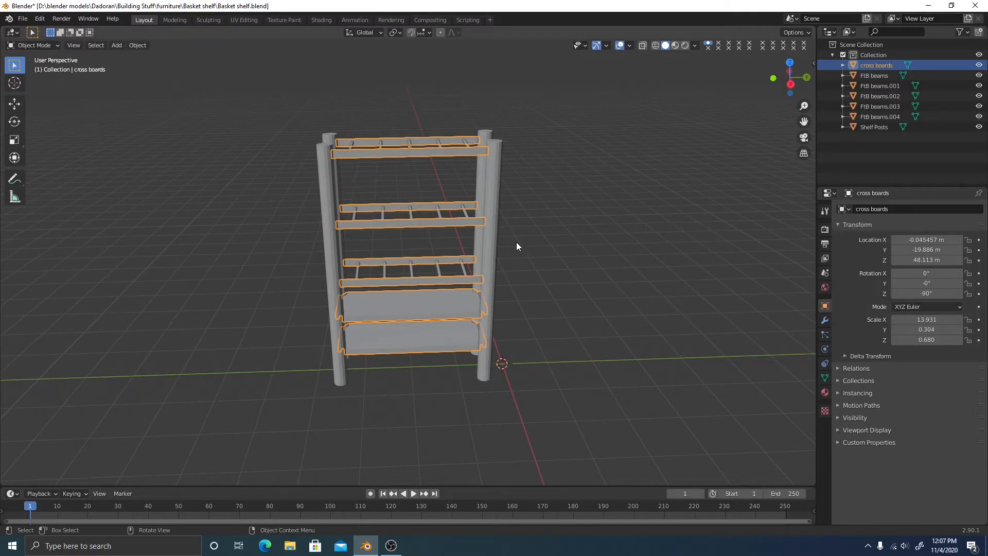
middle_click_drag(545, 236, 514, 242)
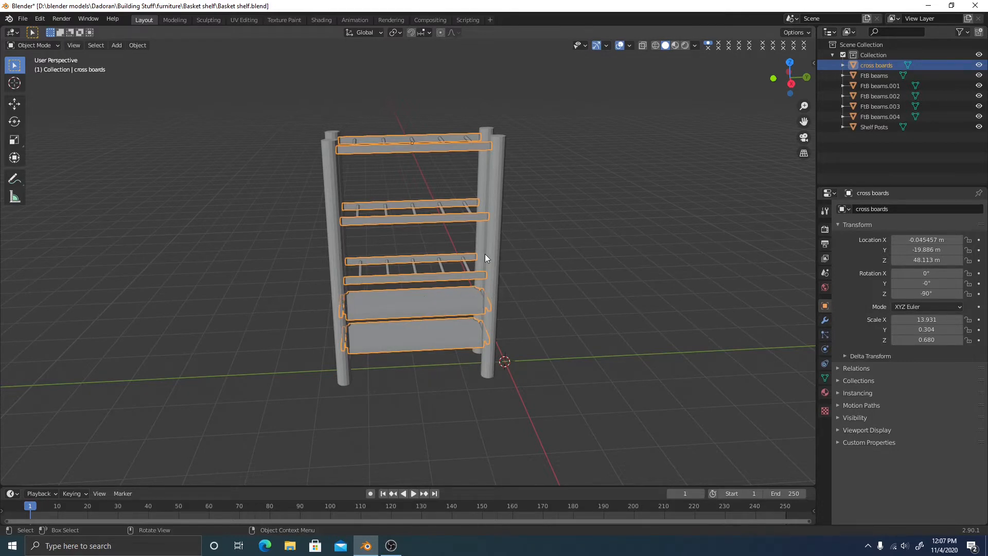
middle_click_drag(495, 252, 511, 357)
scroll(533, 243, "up", 2)
left_click(509, 355)
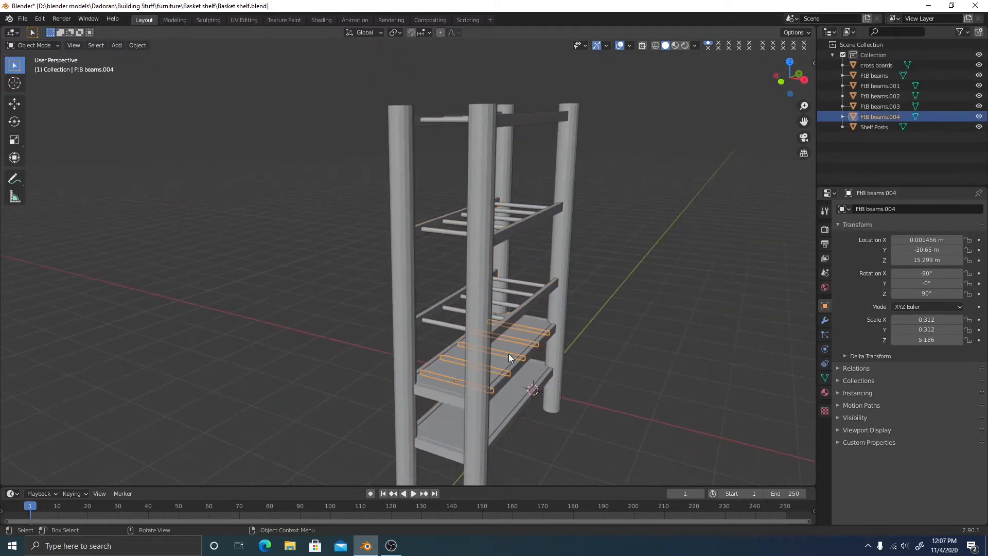
left_click(442, 357)
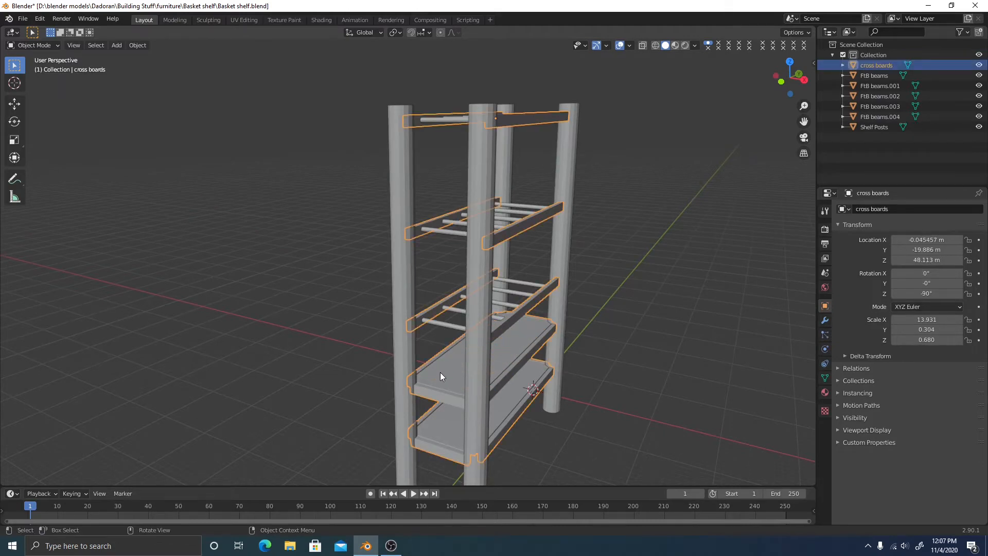
left_click(406, 374)
middle_click_drag(407, 373, 529, 346)
Start resizing the cross boards, then cancel so they keep their original size
left_click(529, 347)
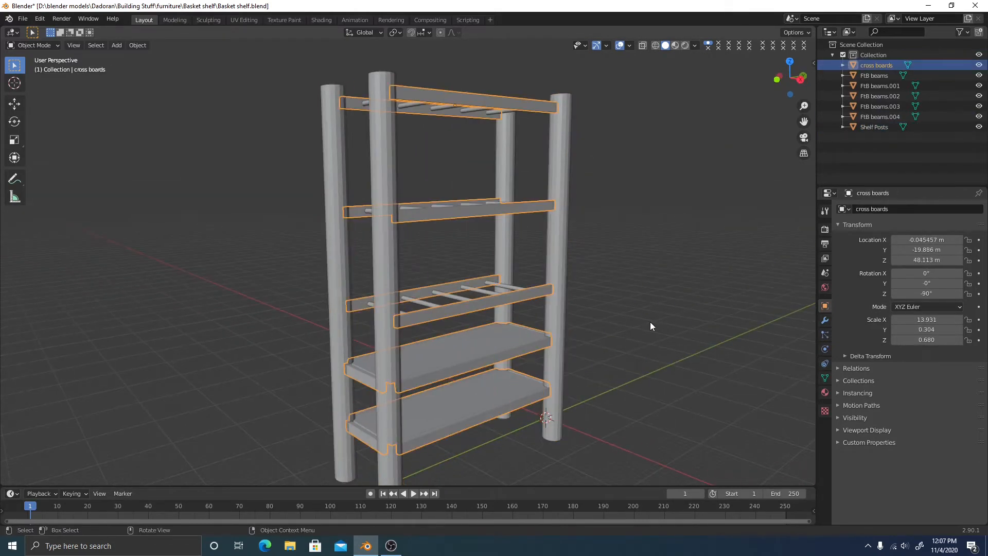
middle_click_drag(649, 323, 608, 324)
middle_click_drag(582, 273, 539, 289)
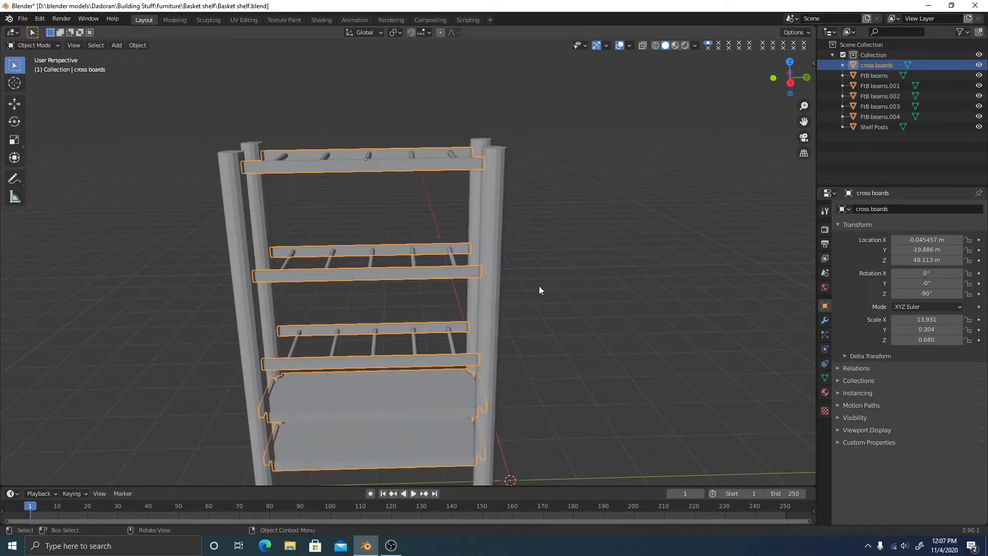
key("s")
right_click(575, 252)
middle_click_drag(697, 253, 560, 233)
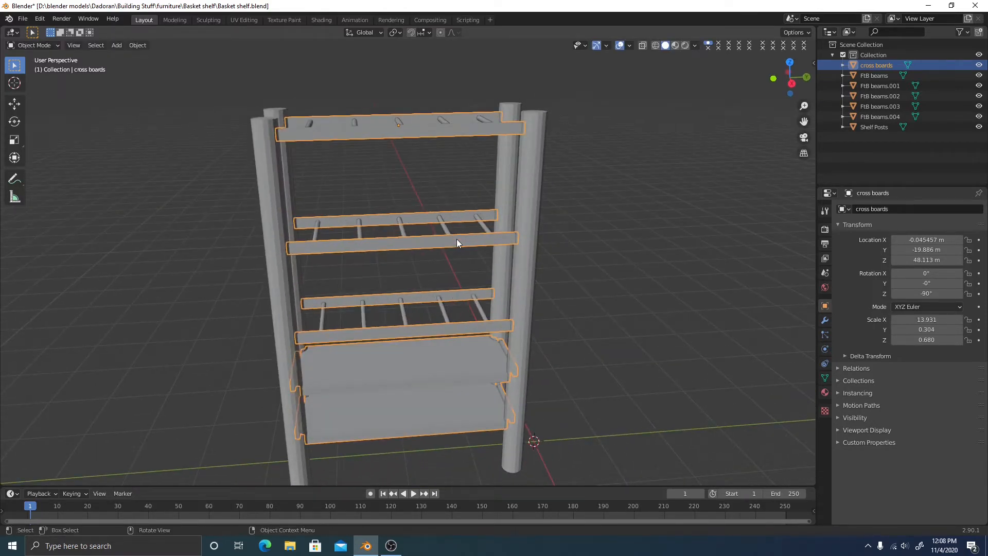
left_click(602, 344)
middle_click_drag(604, 340, 455, 323)
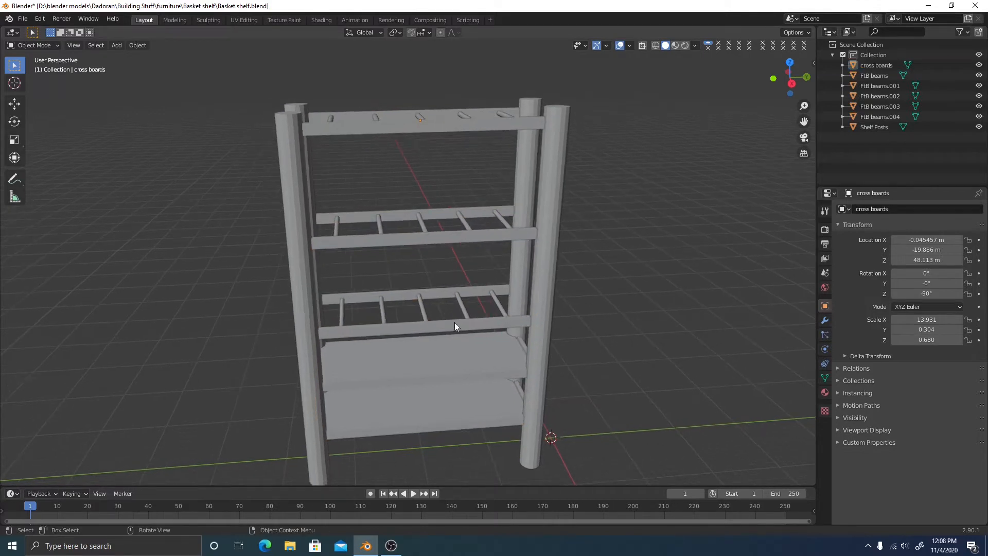
Put the Shelf Posts object into Edit Mode and bring the post tops into view
left_click(299, 271)
key("Tab")
mouse_move(392, 275)
middle_mouse_down("shift")
mouse_move(442, 199)
mouse_move(403, 241)
middle_mouse_up("shift")
middle_click_drag(463, 231, 434, 273, "shift")
Turn on X-ray and check the posts from Top view before returning to perspective
middle_click_drag(390, 148, 445, 144)
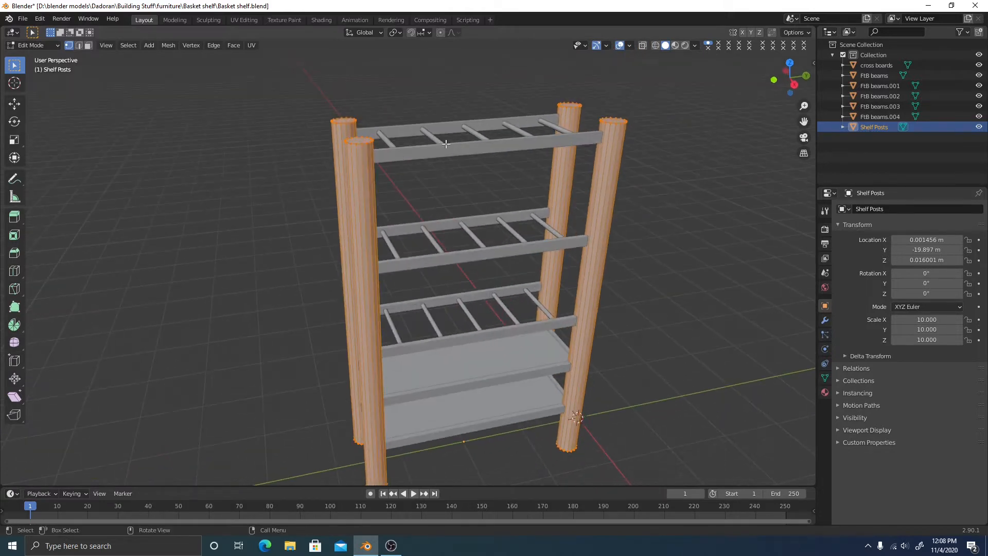
left_click(643, 45)
left_click(789, 62)
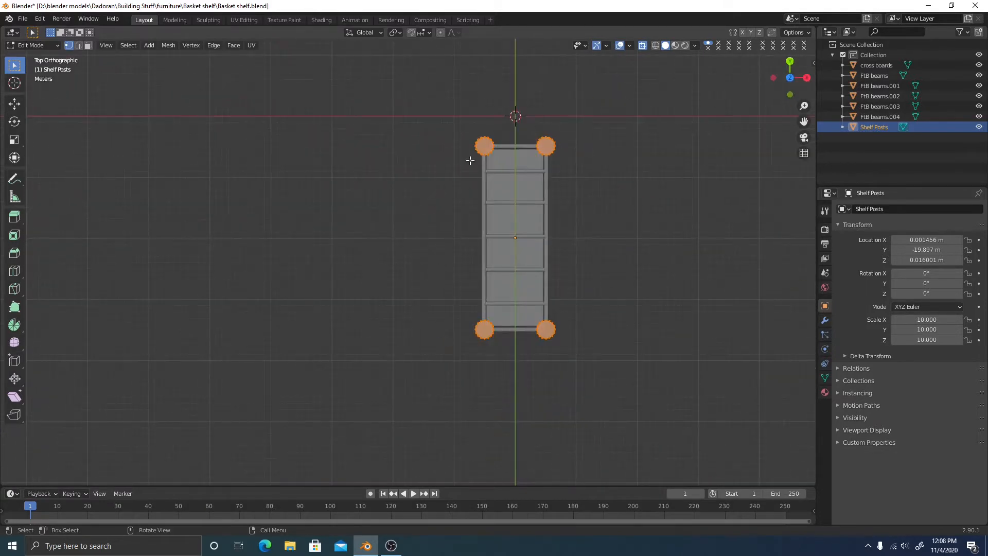
left_click(483, 146)
left_click(622, 246)
middle_click_drag(622, 246, 646, 276)
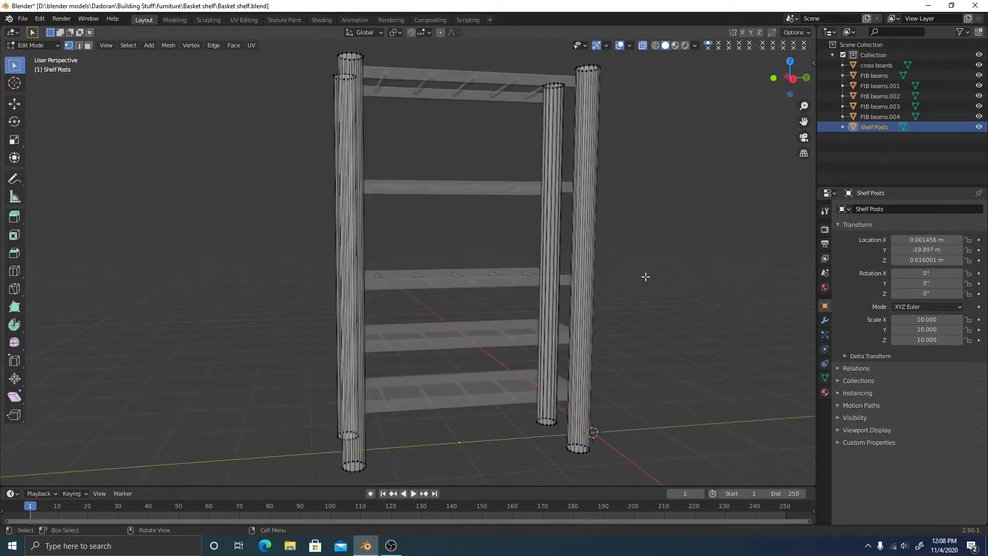
scroll(646, 276, "down", 2)
Return to Object Mode, deselect the shelf posts and bring up the Add menu
key("Tab")
scroll(638, 254, "down", 3)
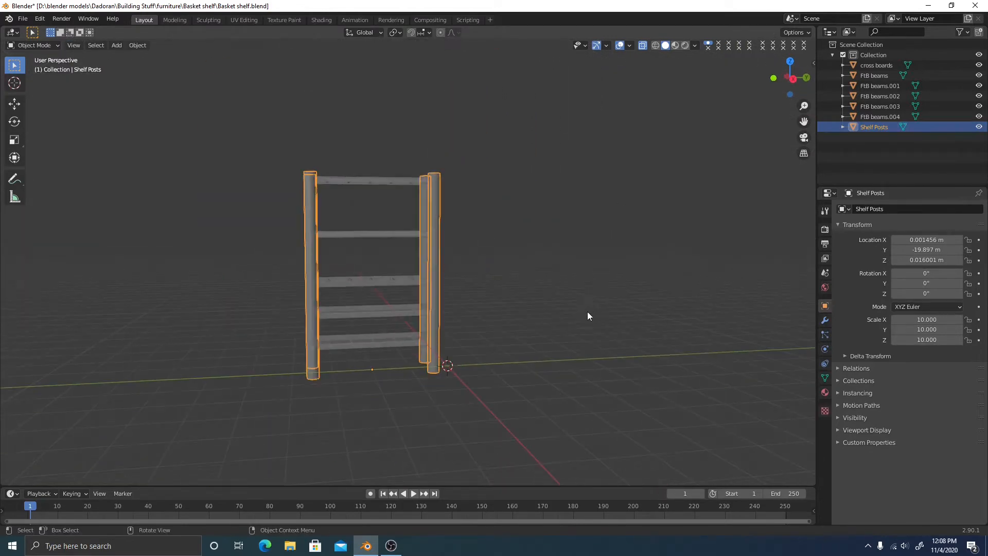
left_click(588, 310)
key("shift+a")
mouse_move(546, 326)
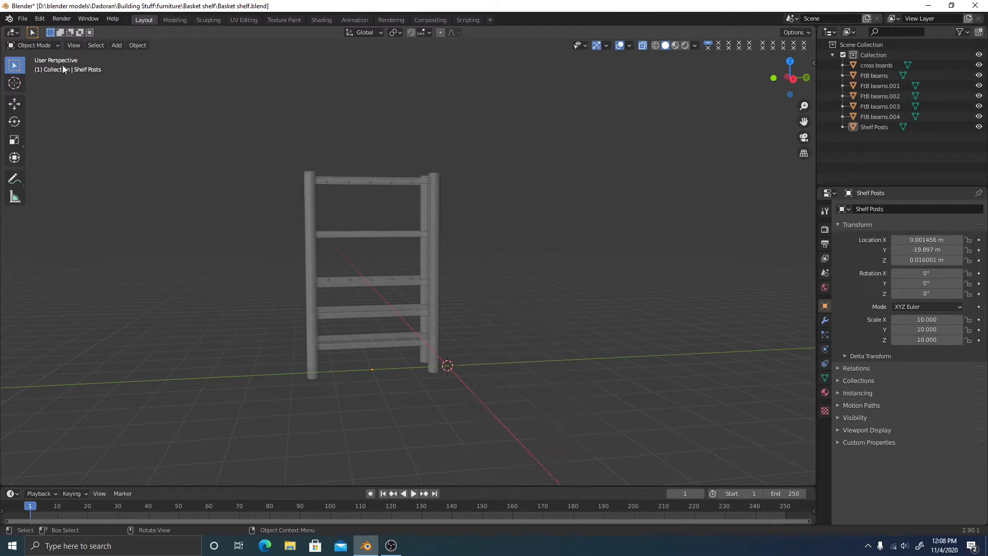
left_click(117, 45)
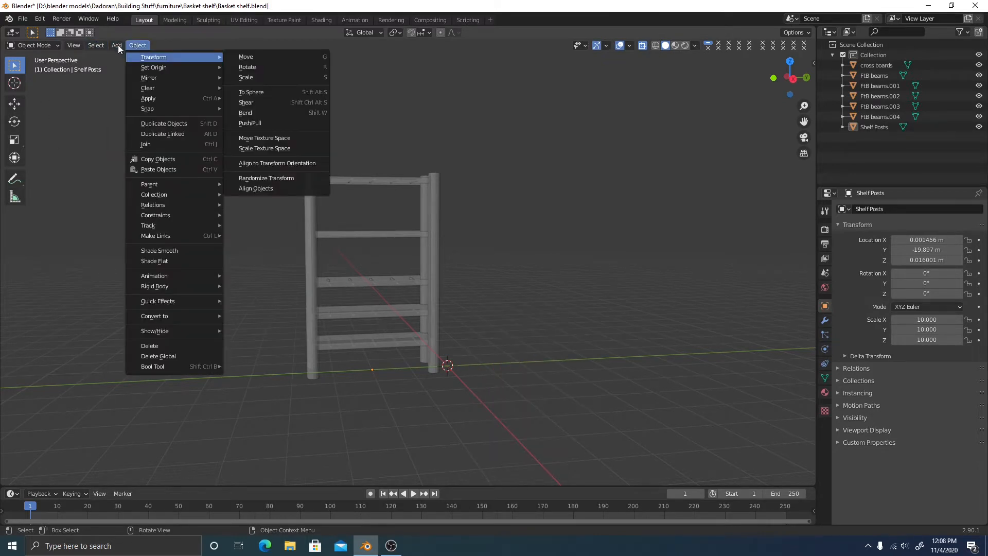
mouse_move(118, 45)
mouse_move(181, 58)
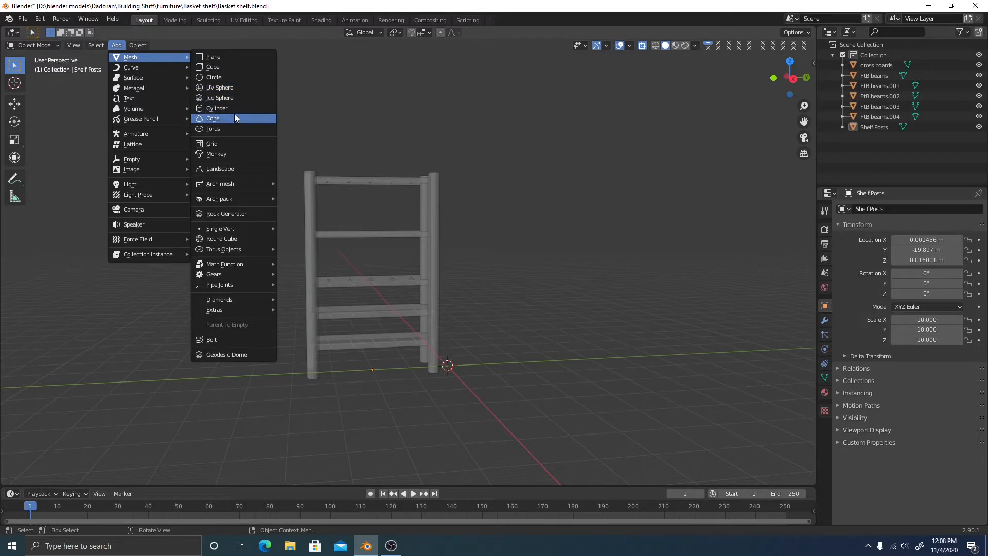
left_click(213, 66)
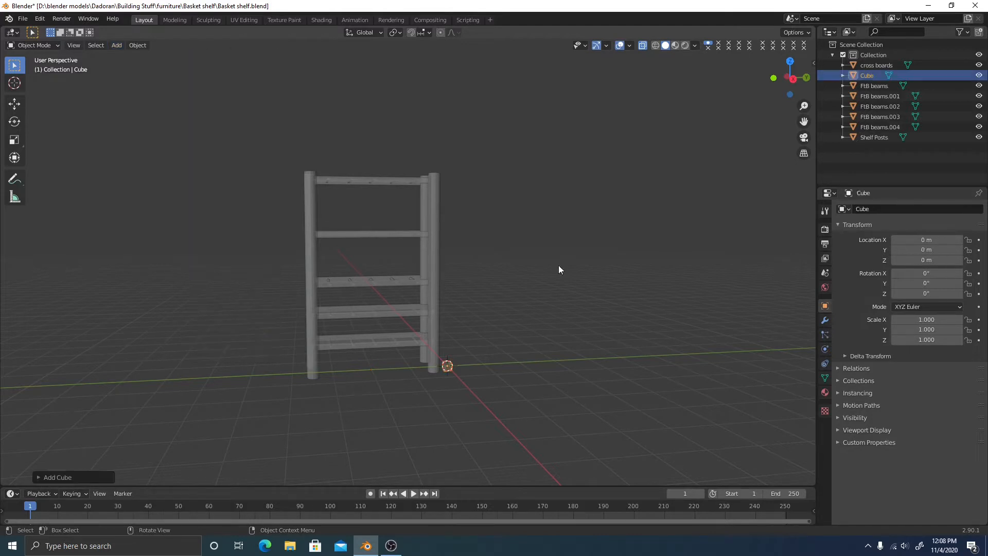
scroll(540, 309, "up", 6)
mouse_move(467, 287)
middle_mouse_down()
mouse_move(512, 298)
mouse_move(458, 303)
middle_mouse_up()
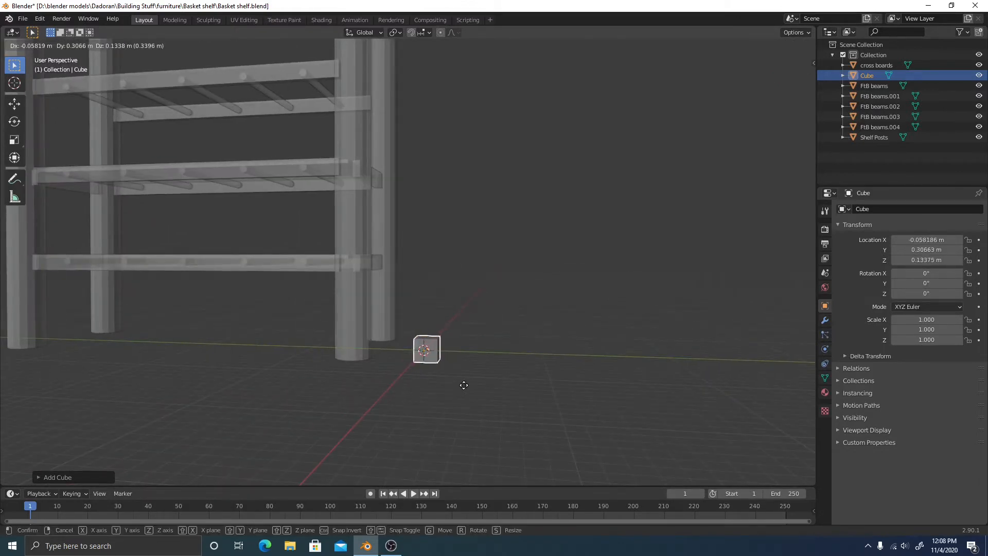
left_click(790, 78)
scroll(599, 332, "down", 2)
middle_click_drag(561, 296, 529, 341, "shift")
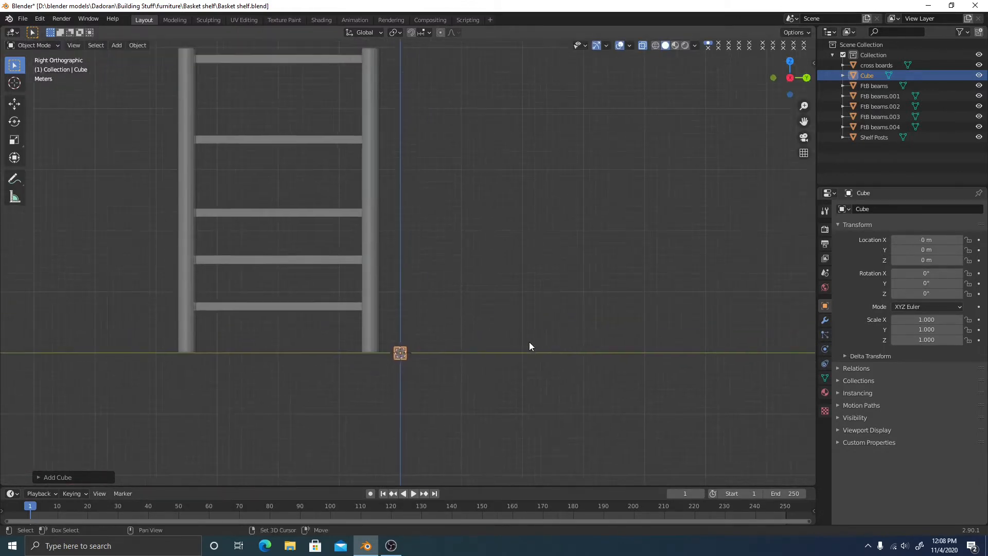
key("g")
left_click(635, 224)
scroll(540, 284, "up", 5)
middle_click_drag(631, 214, 496, 219, "shift")
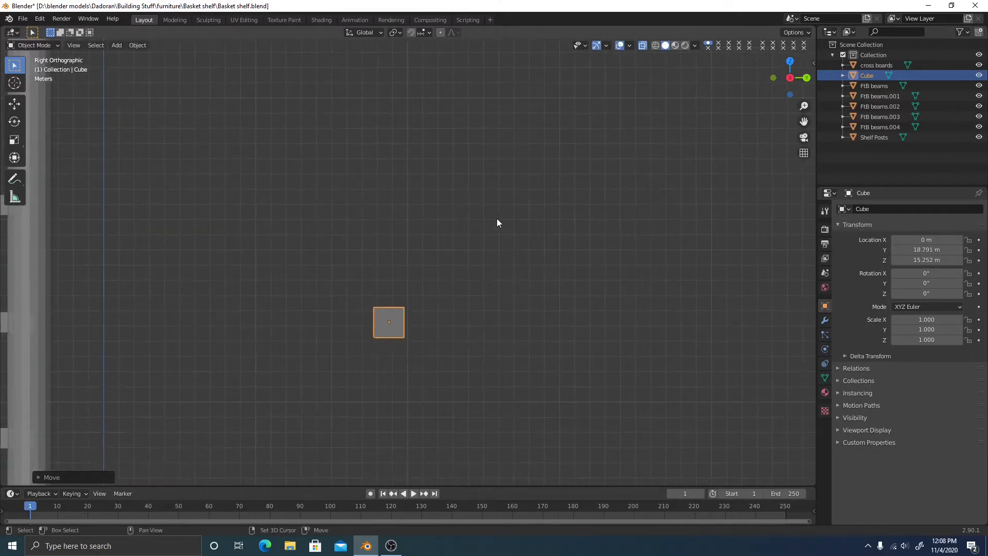
key("s")
key("z")
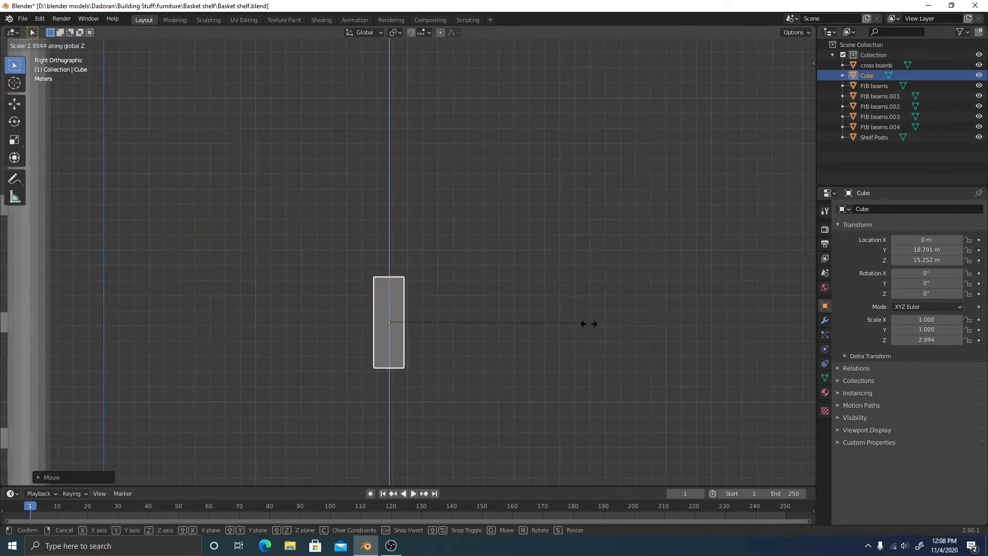
left_click(489, 336)
scroll(484, 314, "down", 5)
middle_click_drag(483, 307, 410, 341)
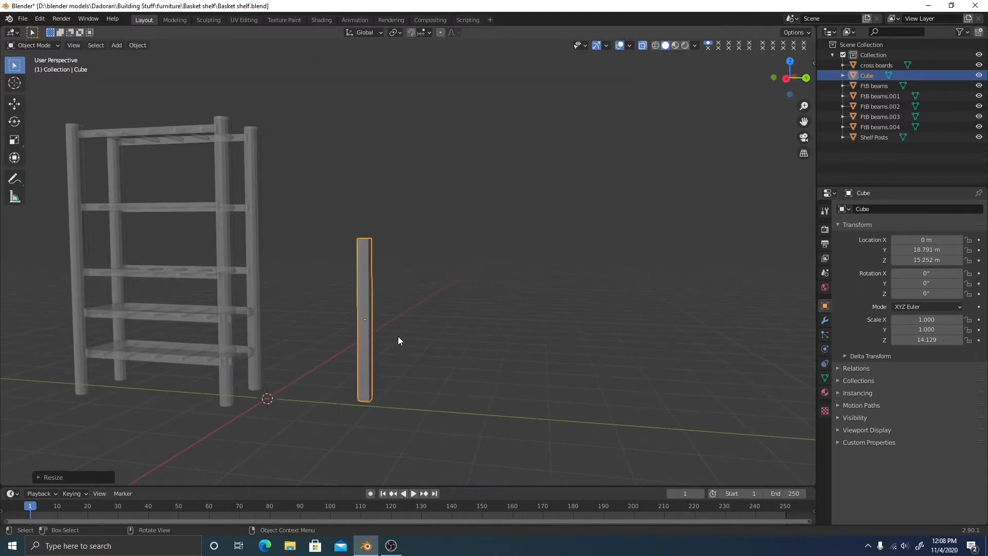
key("s")
key("z")
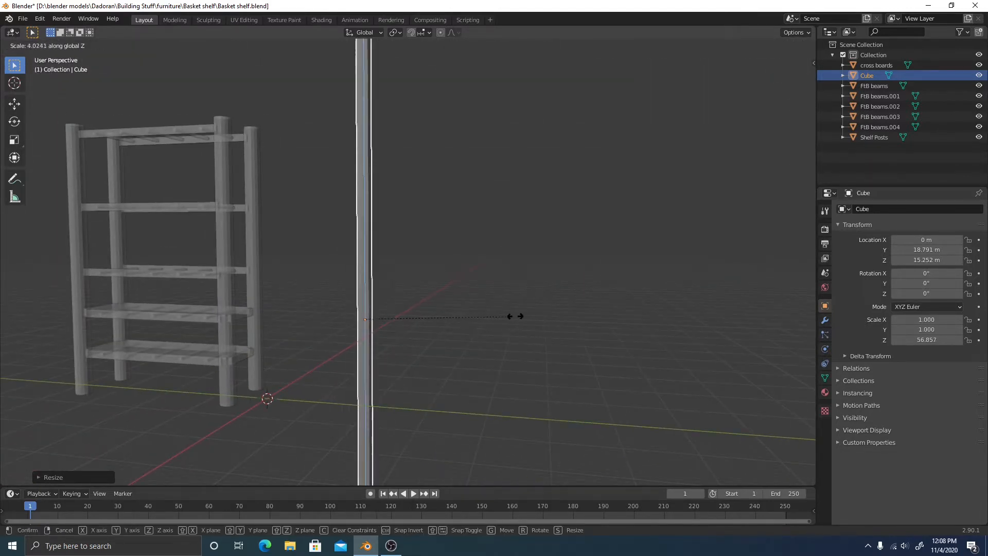
key("x")
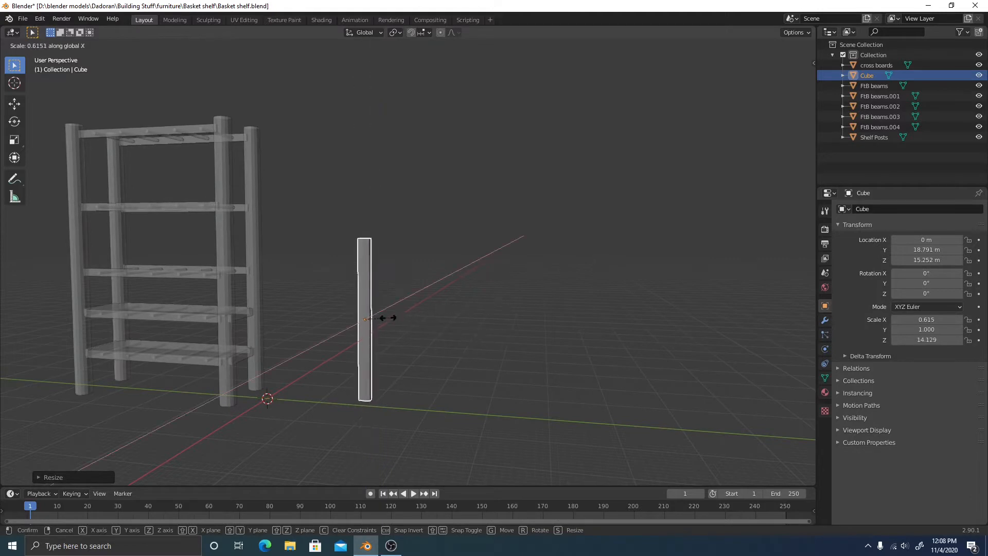
left_click(421, 242)
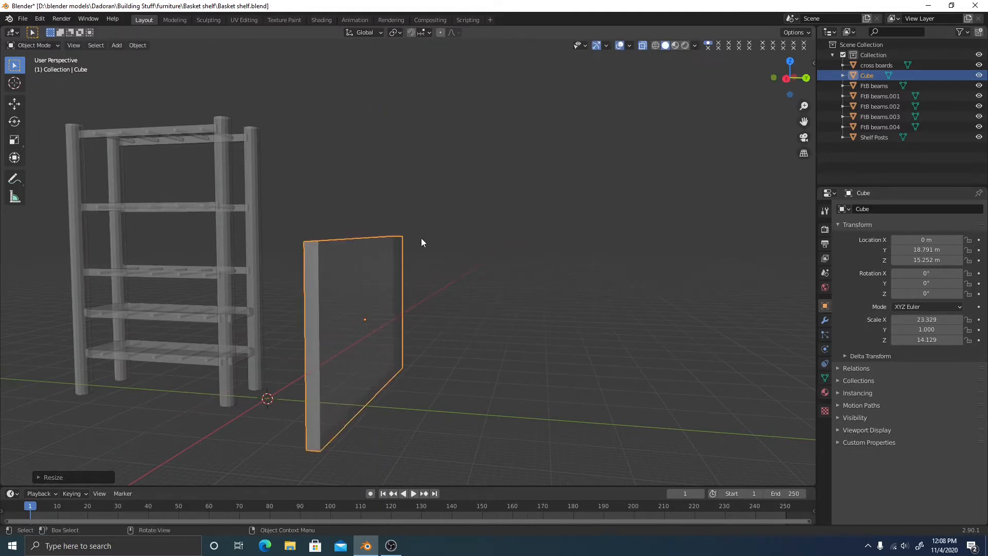
key("s")
key("y")
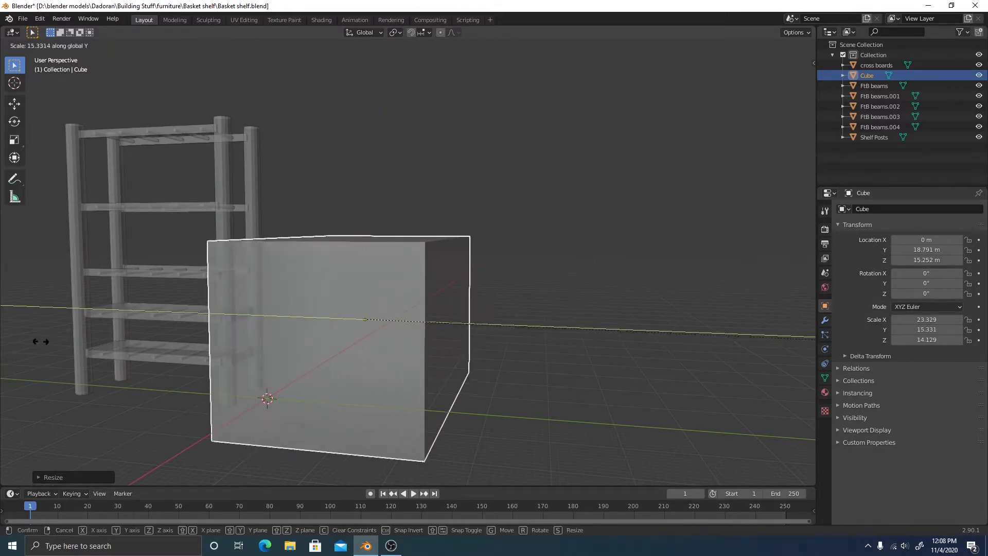
key("Escape")
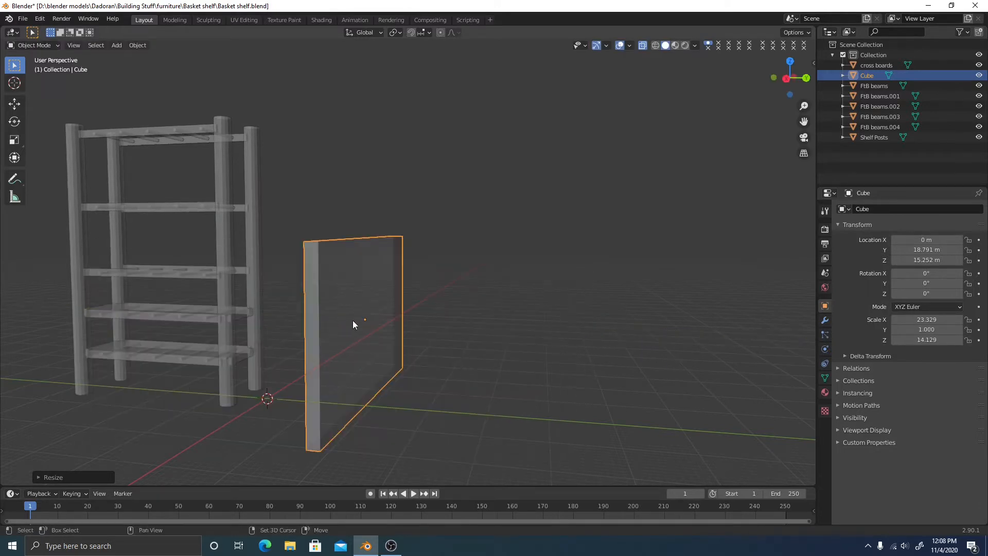
middle_click_drag(353, 325, 411, 321)
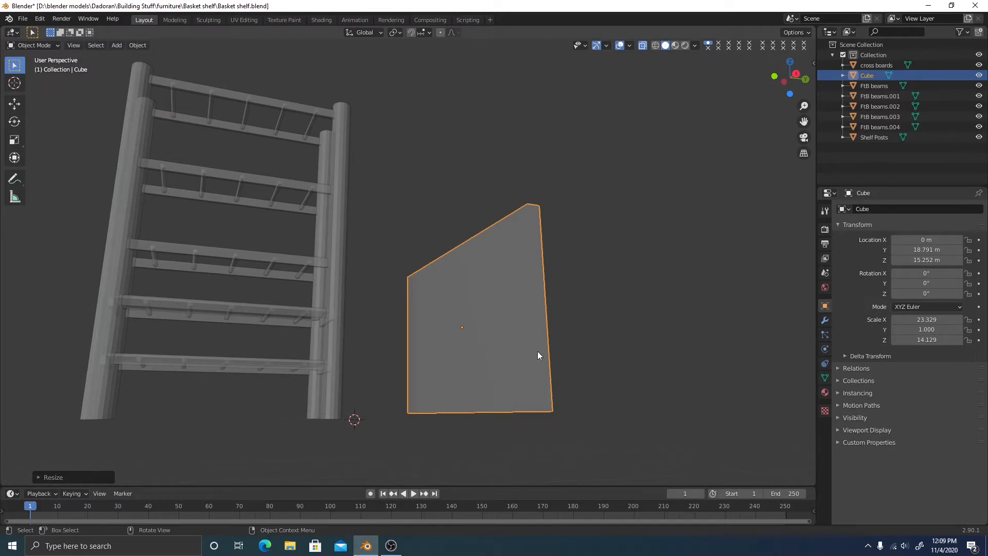
right_click(495, 330)
left_click(452, 493)
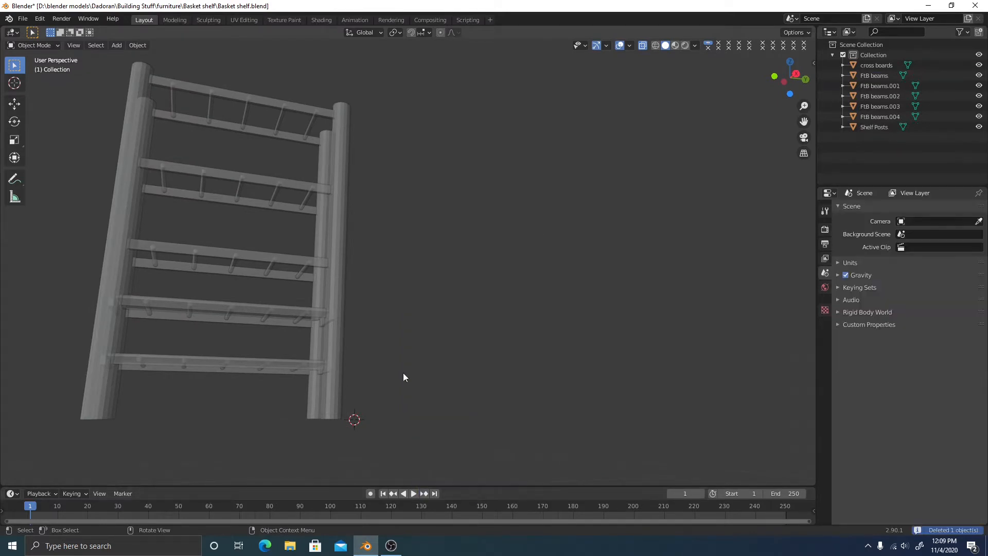
Select the cross boards object and switch it into Edit Mode
key("Home")
middle_click_drag(426, 335, 393, 234)
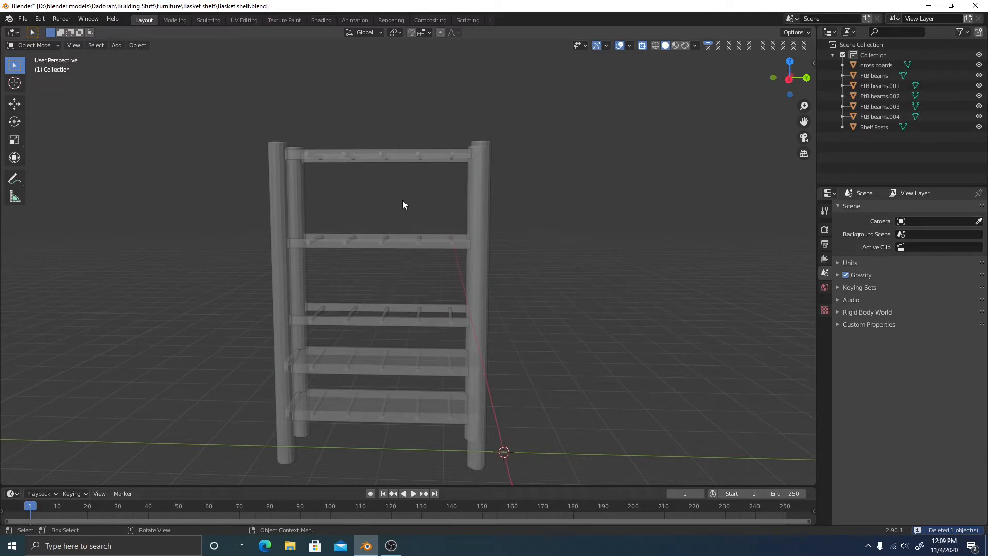
left_click(399, 156)
middle_click_drag(448, 209, 560, 311)
key("Tab")
scroll(494, 319, "up", 3)
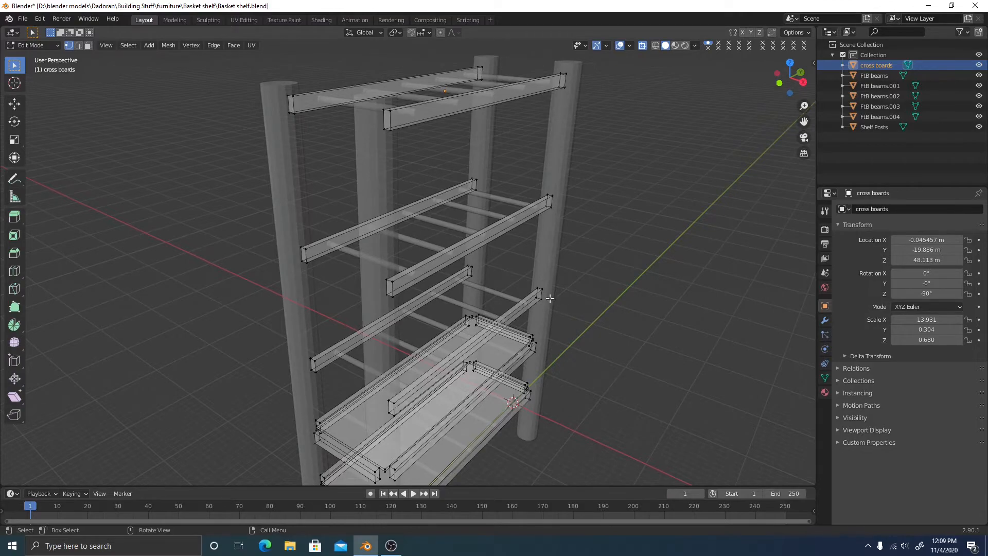
Orbit, pan and zoom around the top cross boards, checking them in side orthographic view
middle_click_drag(514, 209, 522, 226, "shift")
scroll(520, 226, "up", 3)
middle_click_drag(470, 168, 479, 231, "shift")
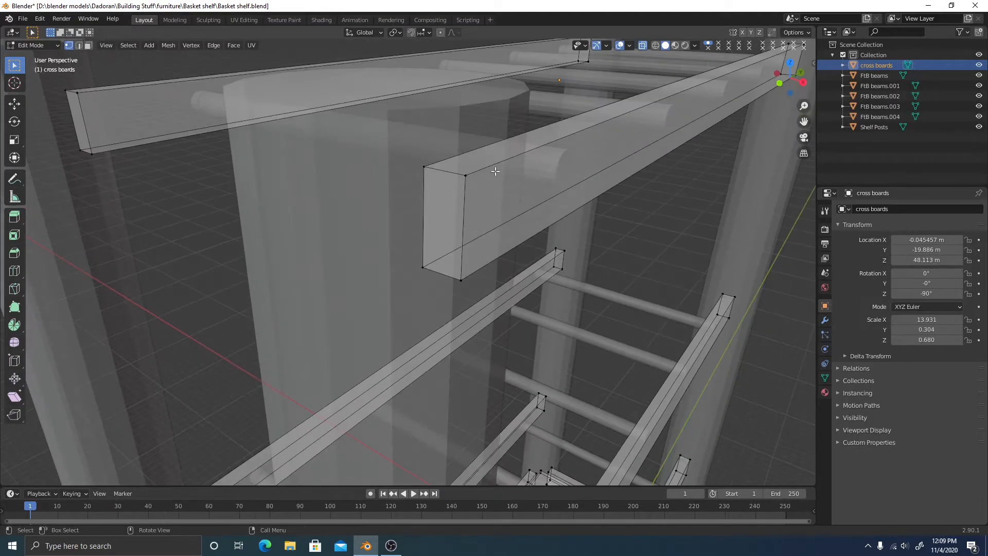
middle_click_drag(389, 146, 412, 182)
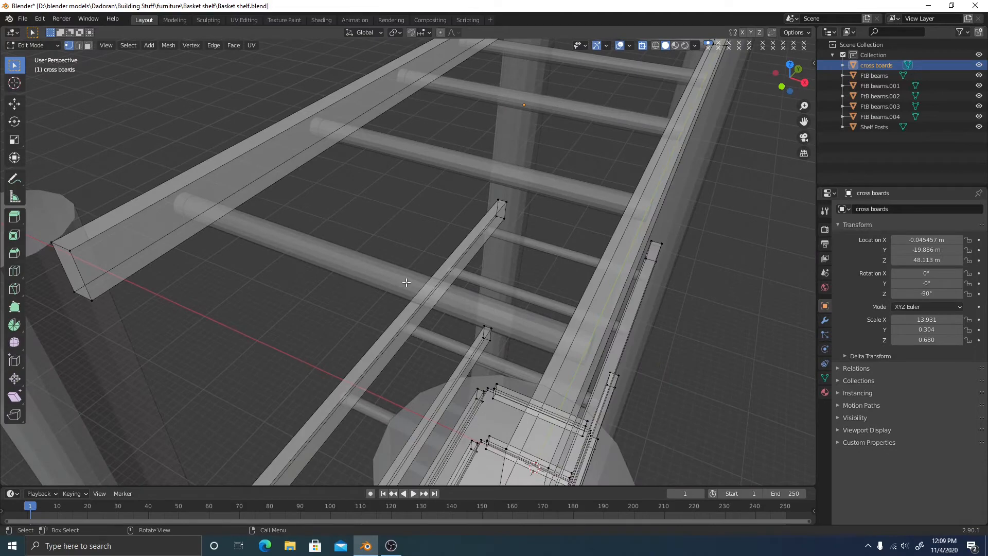
middle_click_drag(476, 276, 412, 265)
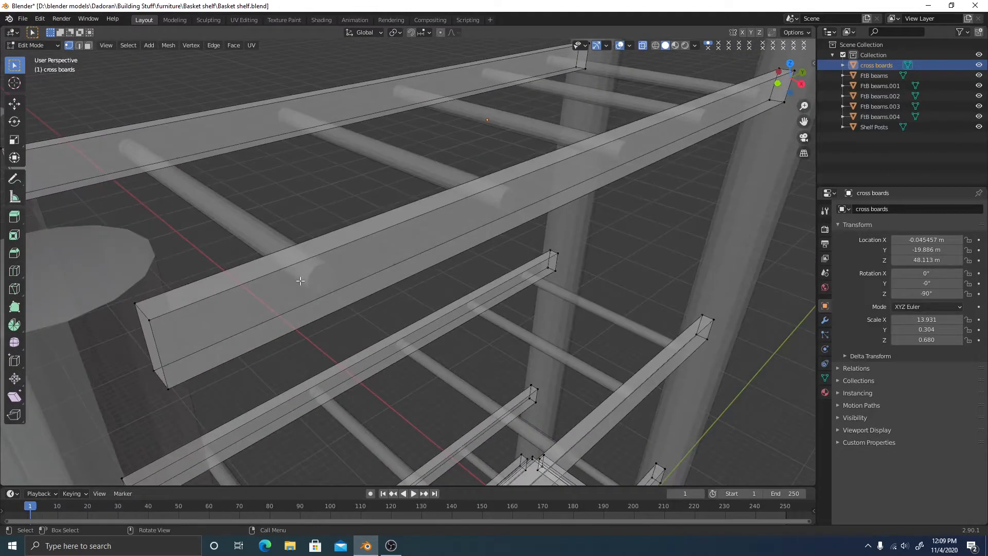
scroll(472, 270, "down", 5)
middle_click_drag(480, 290, 459, 266)
middle_click_drag(379, 221, 361, 260, "shift")
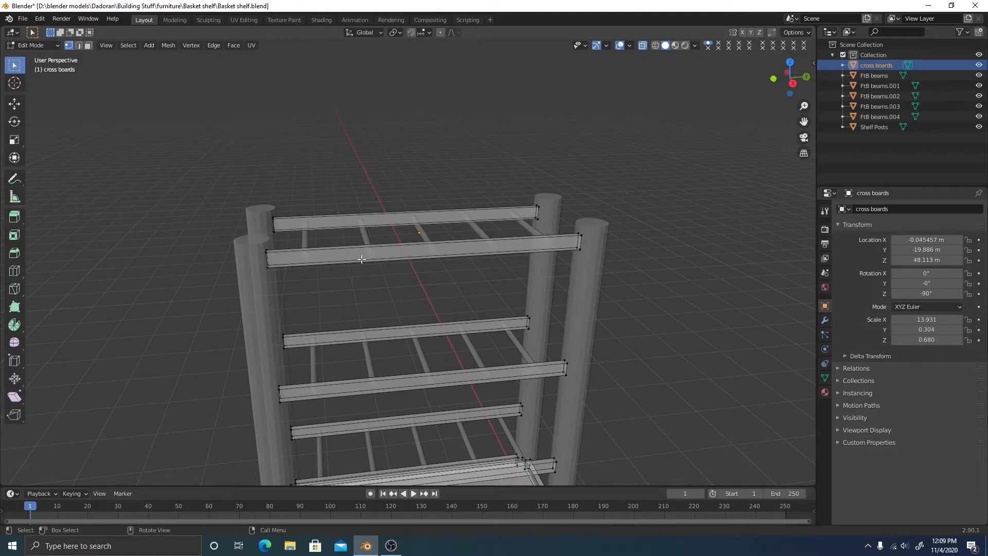
left_click(793, 82)
middle_click_drag(368, 192, 437, 268, "shift")
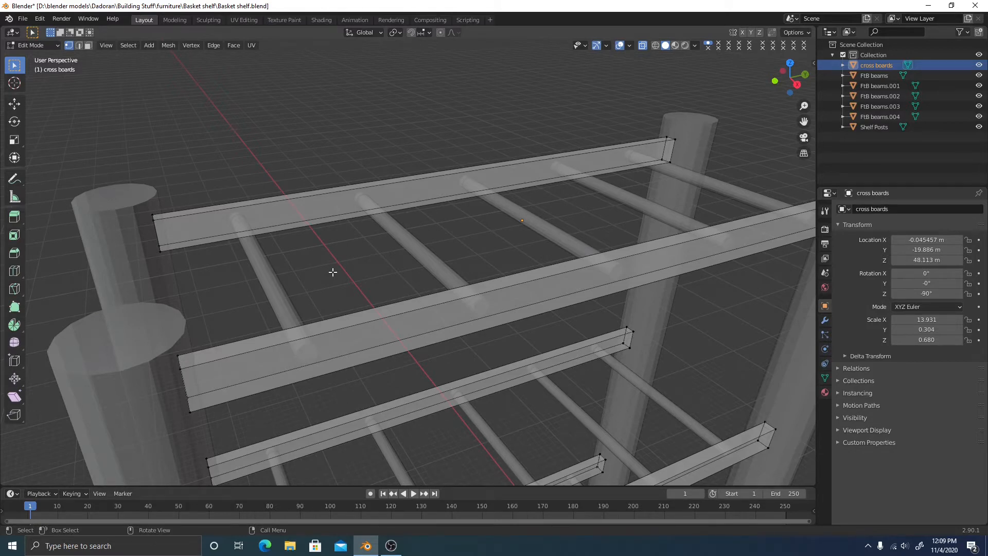
scroll(360, 292, "down", 4)
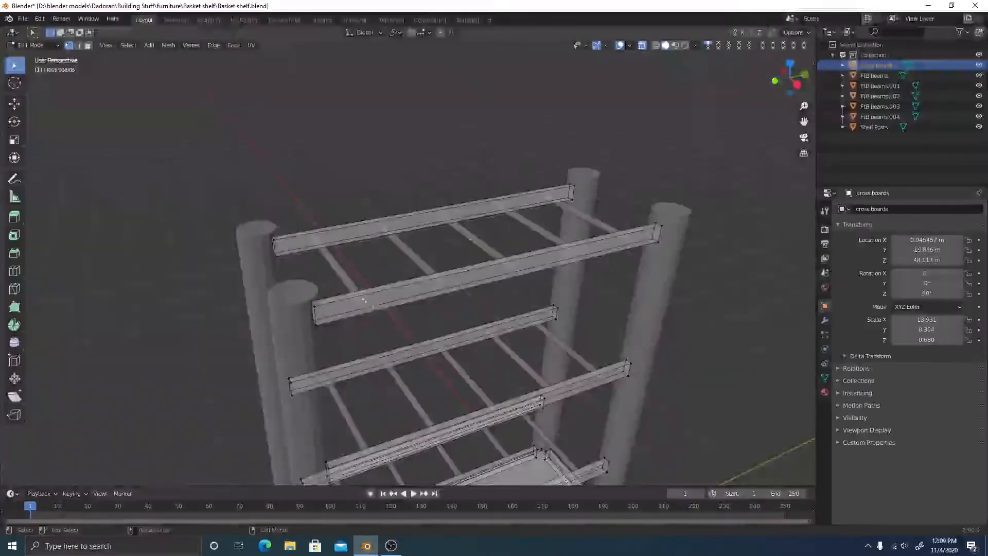
middle_click_drag(419, 325, 422, 290, "shift")
scroll(399, 303, "down", 2)
middle_click_drag(448, 398, 419, 365, "shift")
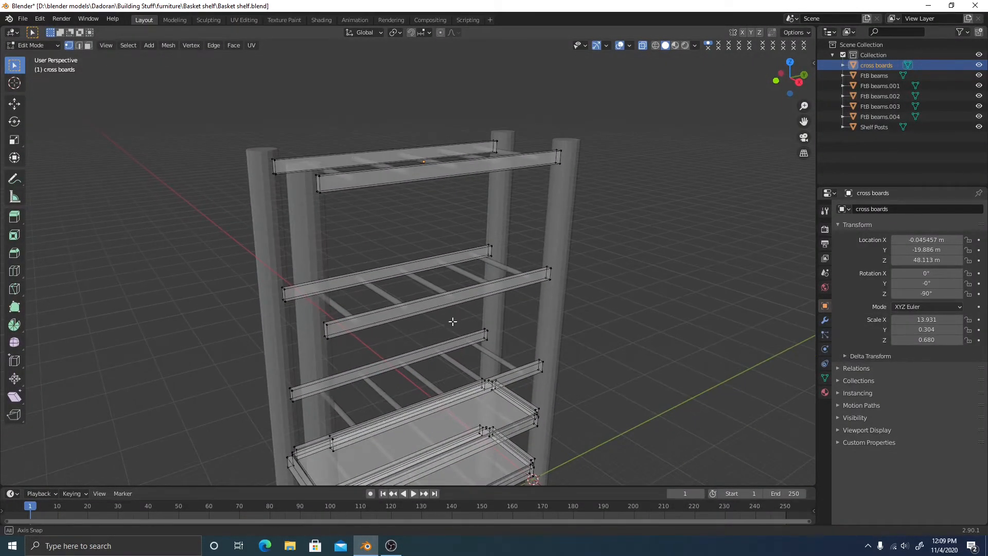
middle_click_drag(452, 324, 436, 289)
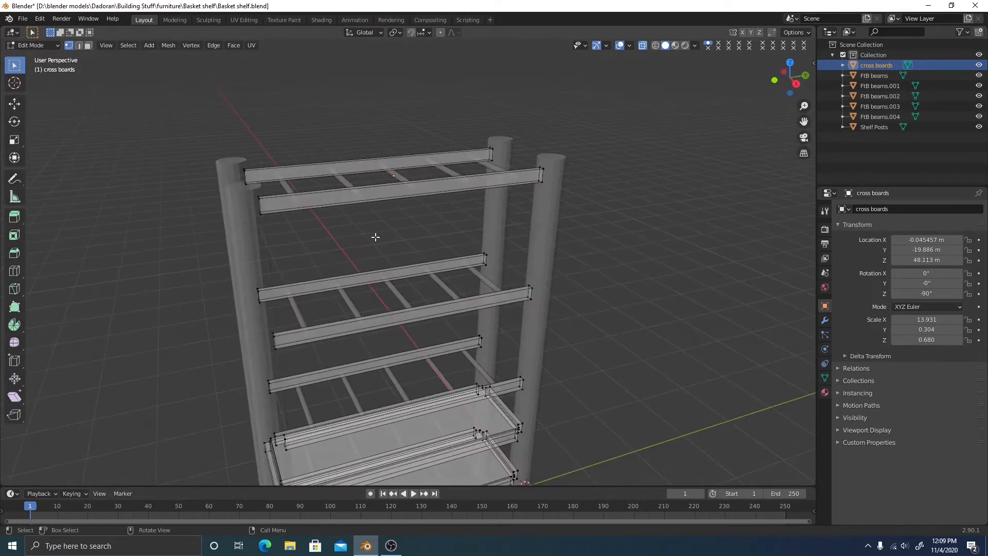
scroll(376, 237, "up", 4)
scroll(299, 248, "up", 3)
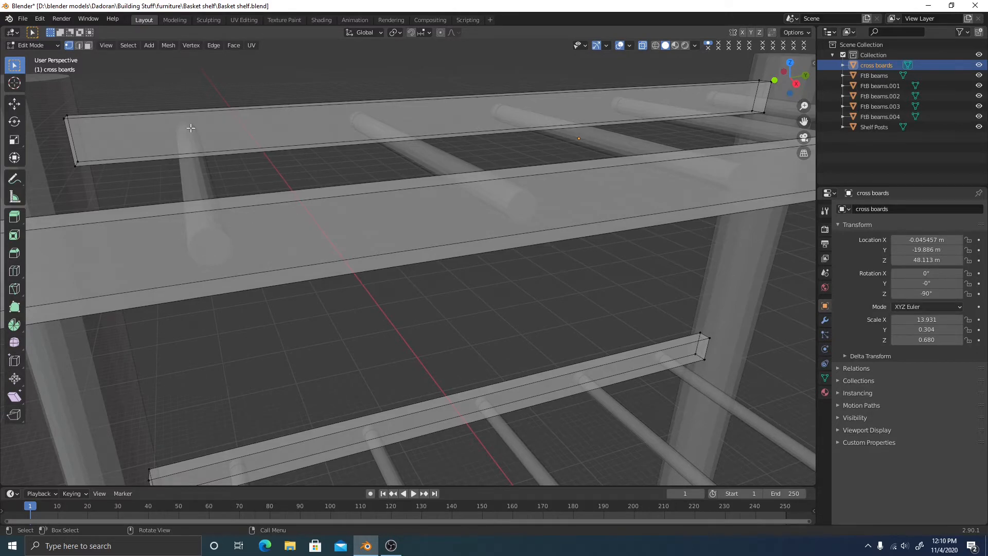
Box-select the front top cross board's vertices and frame them in the view
middle_click_drag(315, 190, 617, 286)
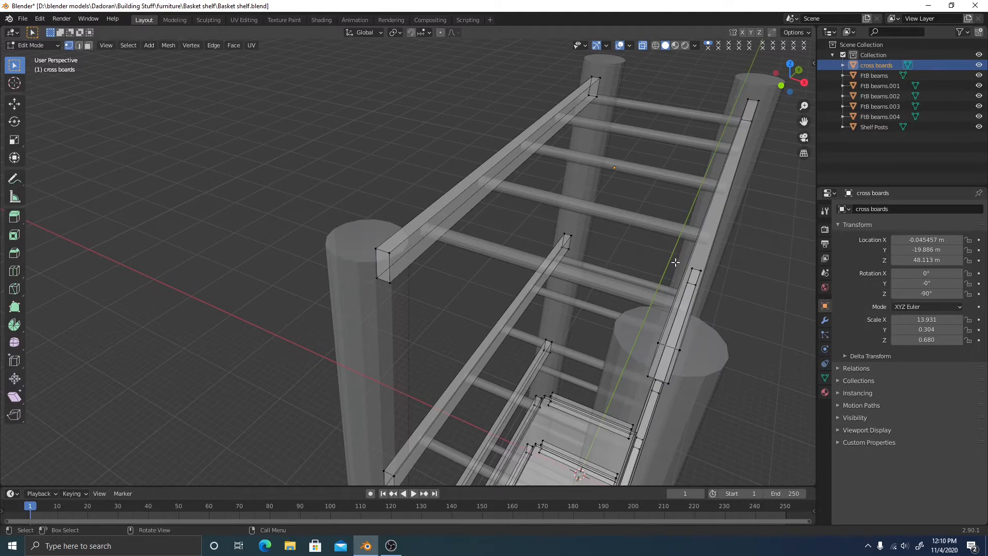
middle_click_drag(675, 262, 634, 256)
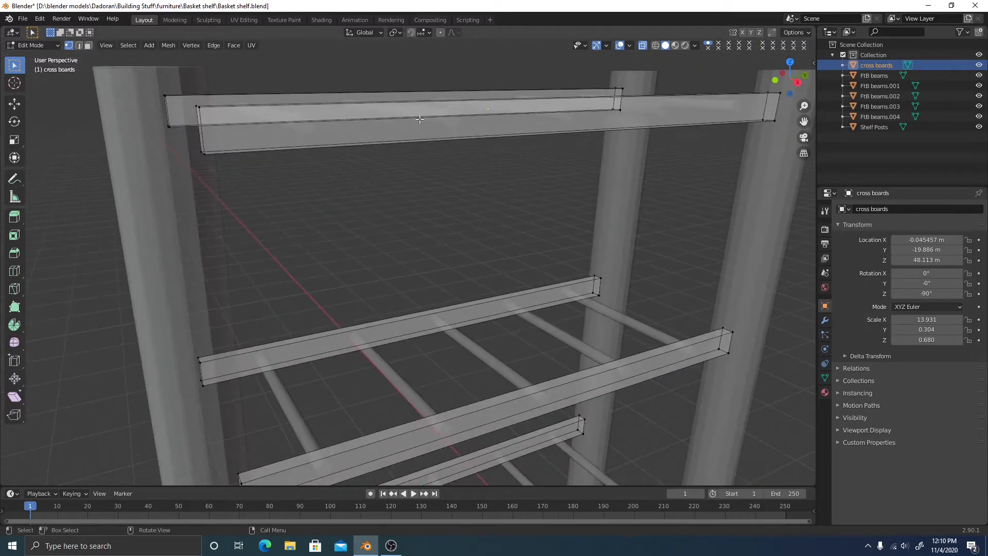
middle_click_drag(678, 157, 670, 162)
middle_click_drag(319, 188, 408, 186, "shift")
scroll(408, 188, "up", 3)
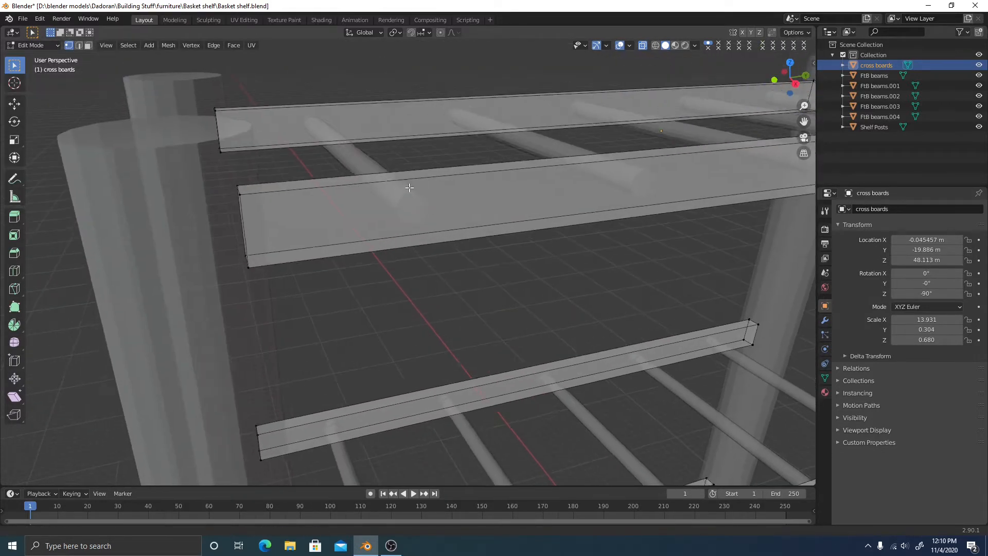
left_click(794, 83)
middle_click_drag(409, 89, 532, 231)
left_click_drag(273, 239, 353, 295)
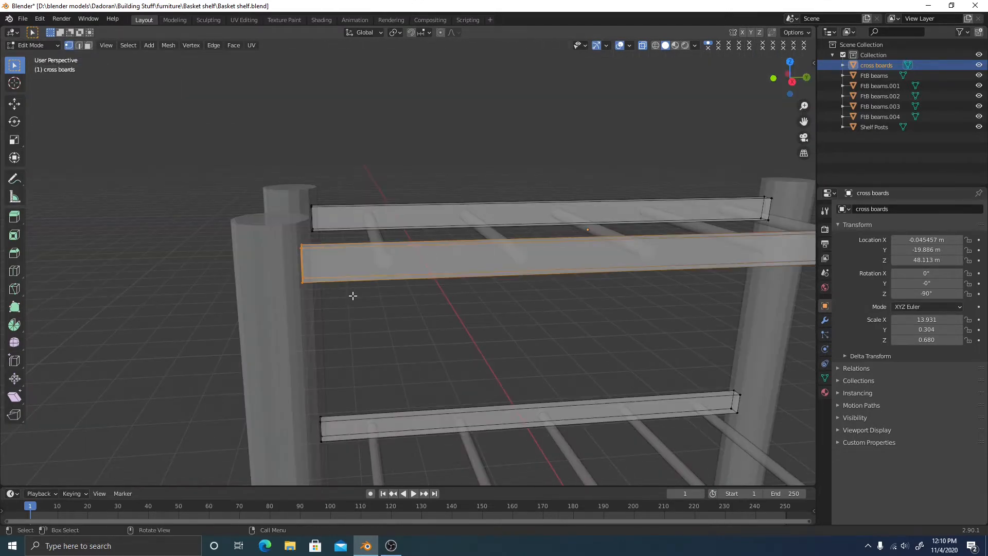
key("KP_Decimal")
scroll(357, 297, "down", 4)
middle_click_drag(357, 296, 415, 258)
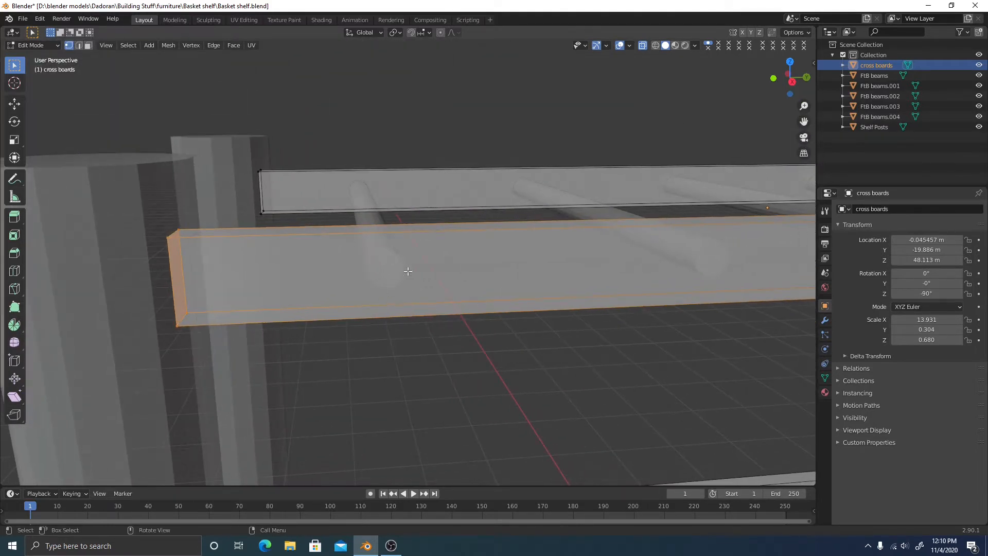
Loop cut the front top board and slide the new loop near its left end
left_click(451, 353)
key("ctrl+r")
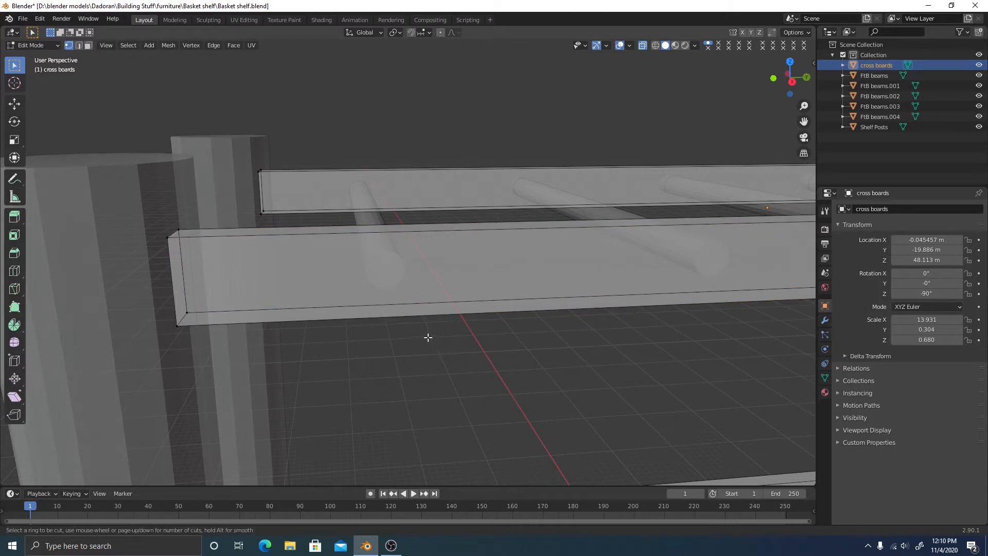
left_click(665, 278)
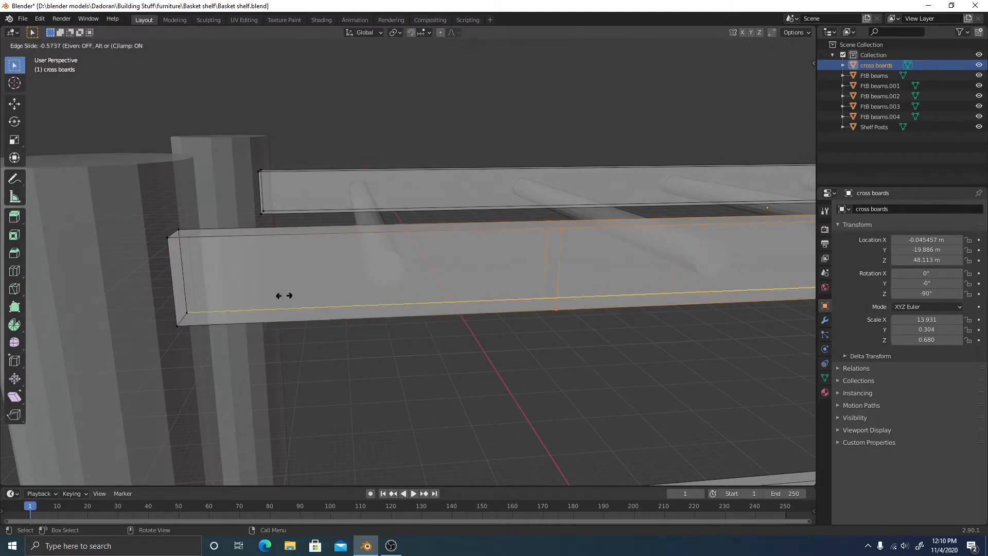
left_click(143, 307)
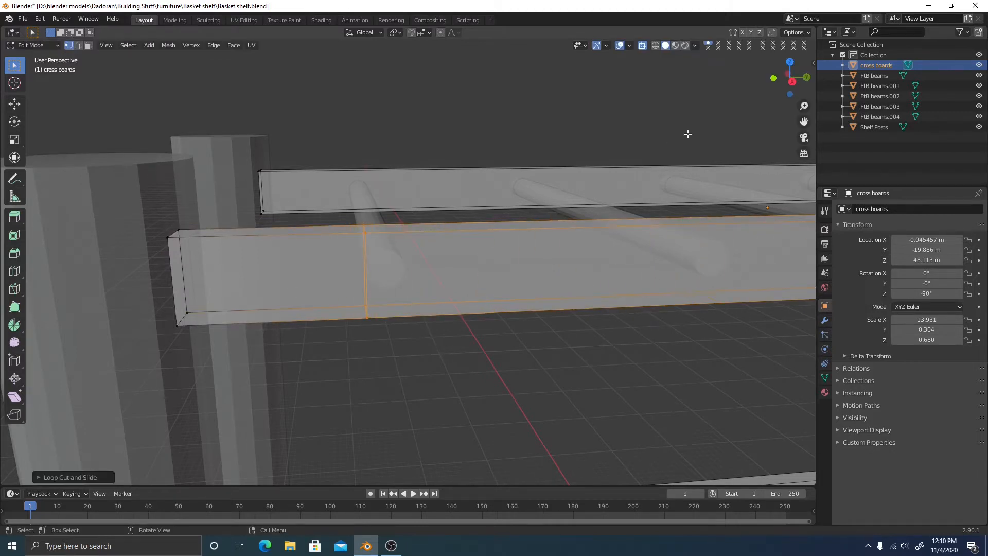
Check the cut in right orthographic view, then start and cancel a second loop cut
left_click(791, 79)
scroll(349, 296, "up", 1)
middle_click_drag(473, 288, 455, 251, "shift")
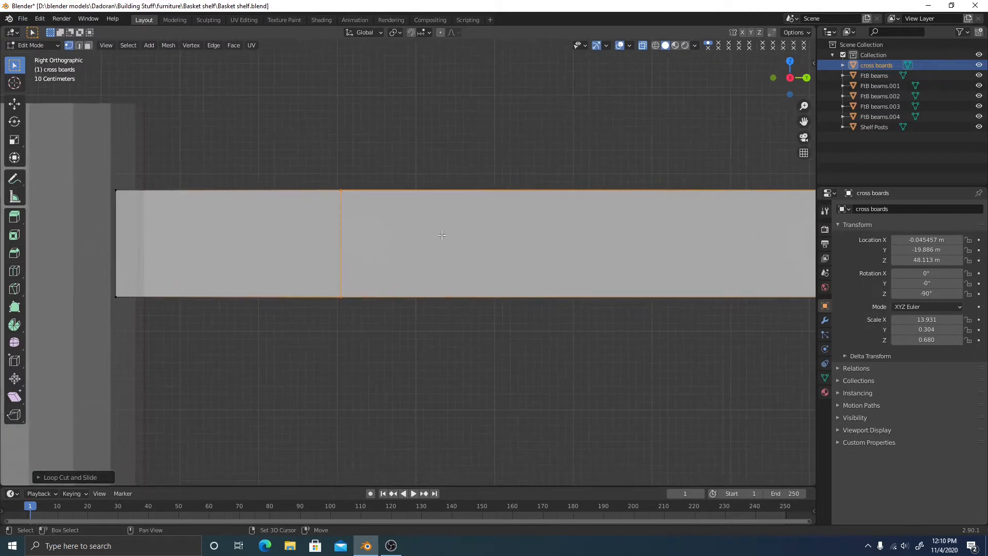
middle_click_drag(378, 248, 383, 260)
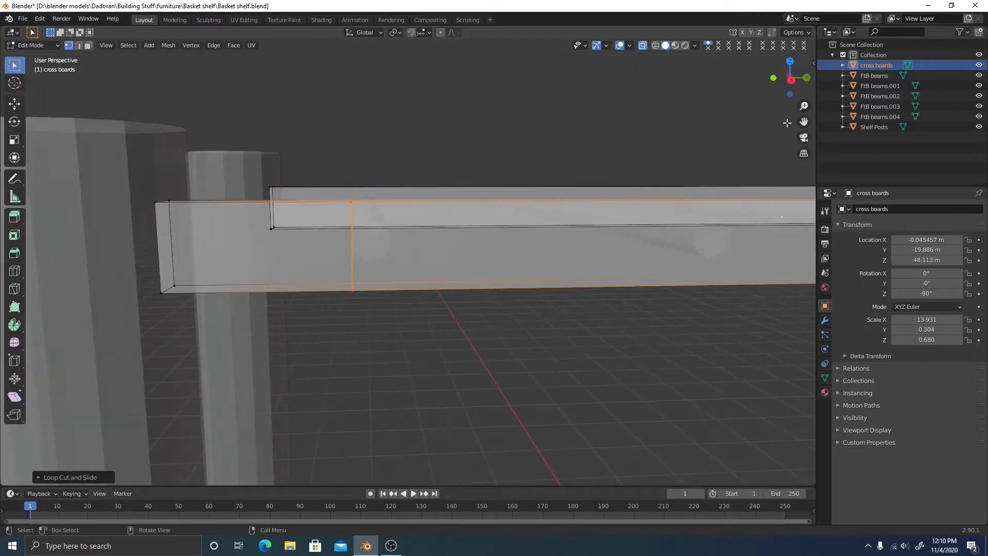
left_click(791, 79)
key("ctrl+r")
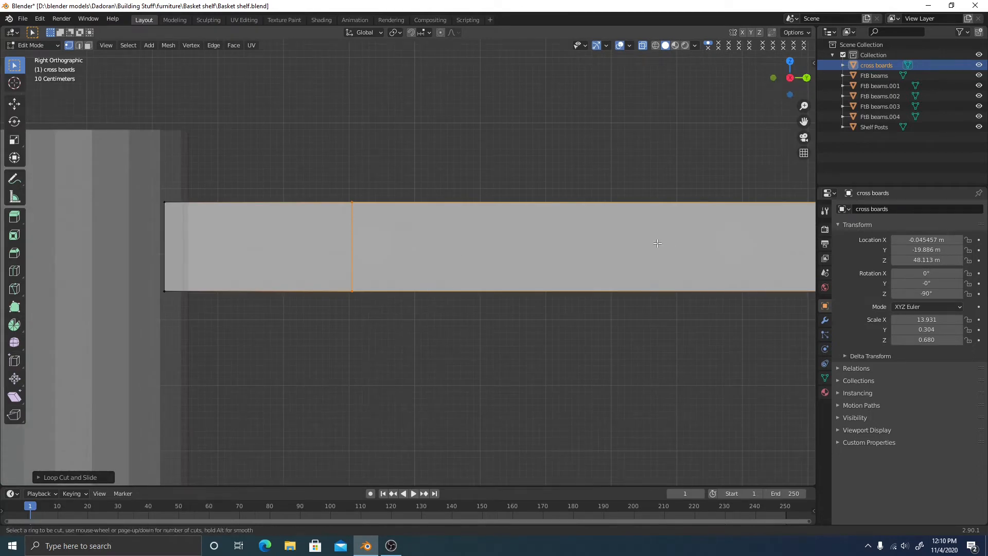
key("Escape")
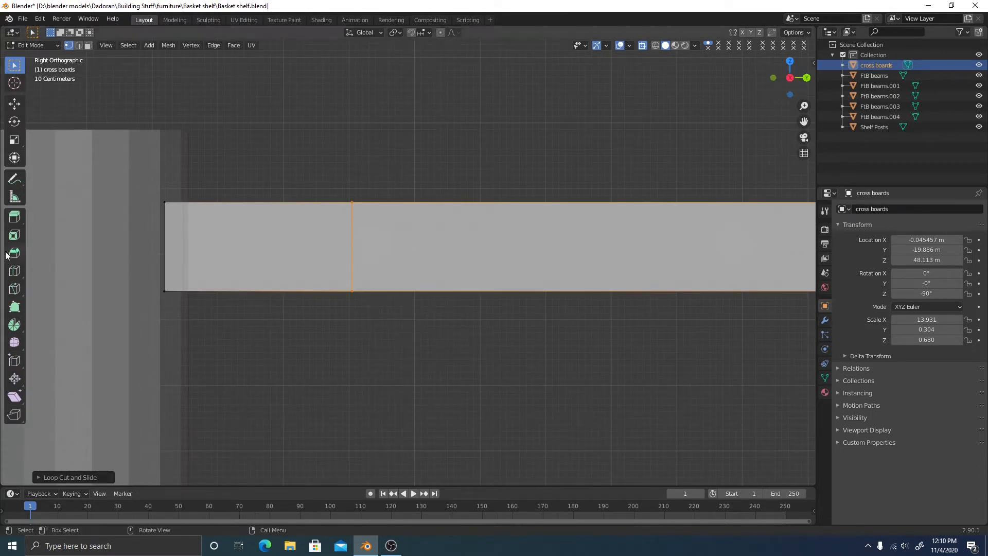
right_click(564, 254)
middle_click_drag(602, 357, 452, 271)
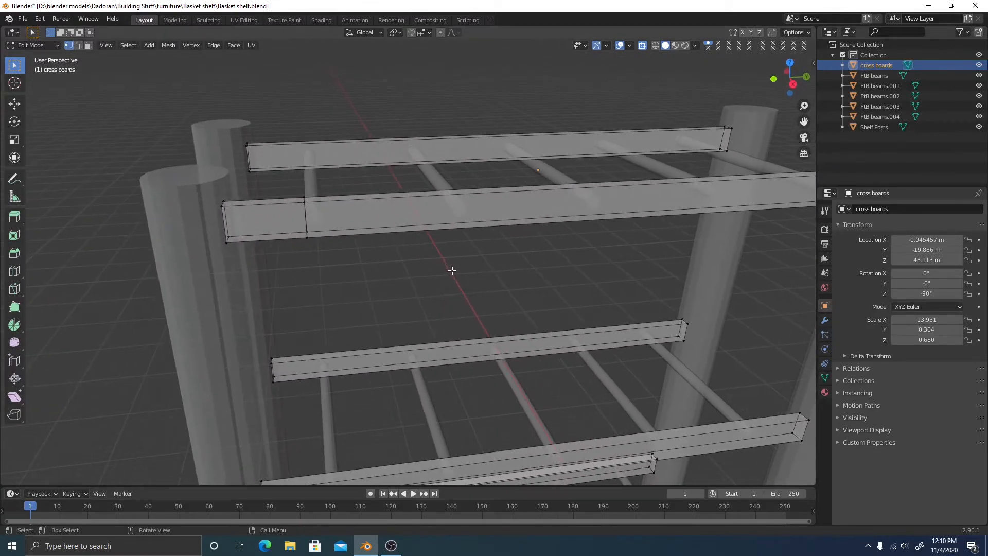
Undo the loop cut on the front top cross board
key("ctrl+z")
key("ctrl+z")
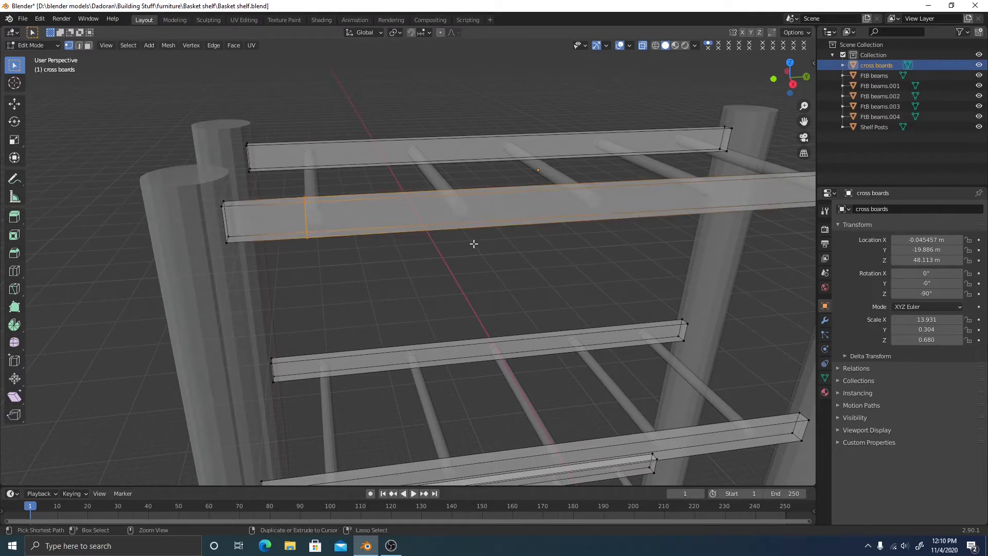
left_click(797, 81)
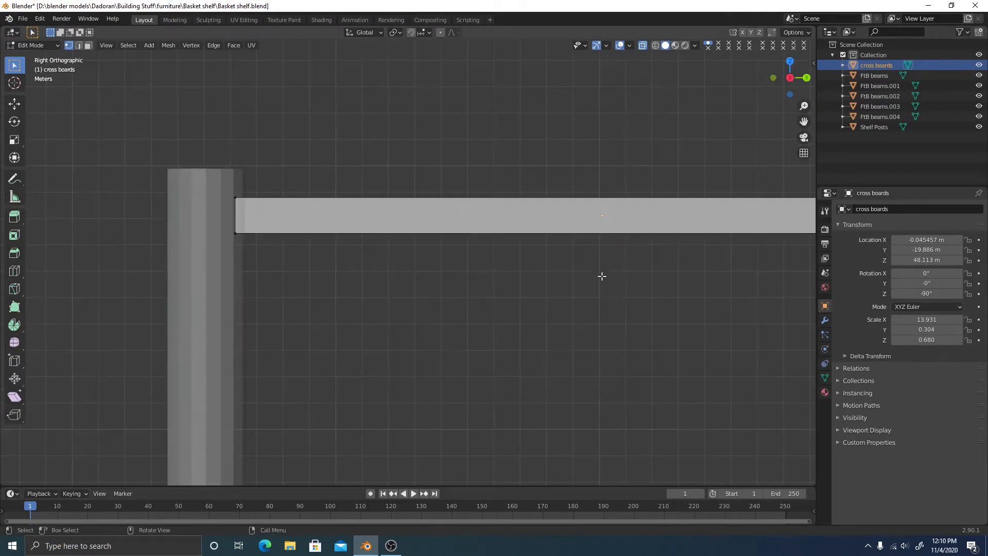
scroll(602, 276, "down", 5)
middle_click_drag(422, 247, 530, 265)
Duplicate the upper right cross board and raise the copy straight up along Z
left_click_drag(346, 146, 437, 291)
left_click(487, 275)
left_click_drag(318, 135, 438, 273)
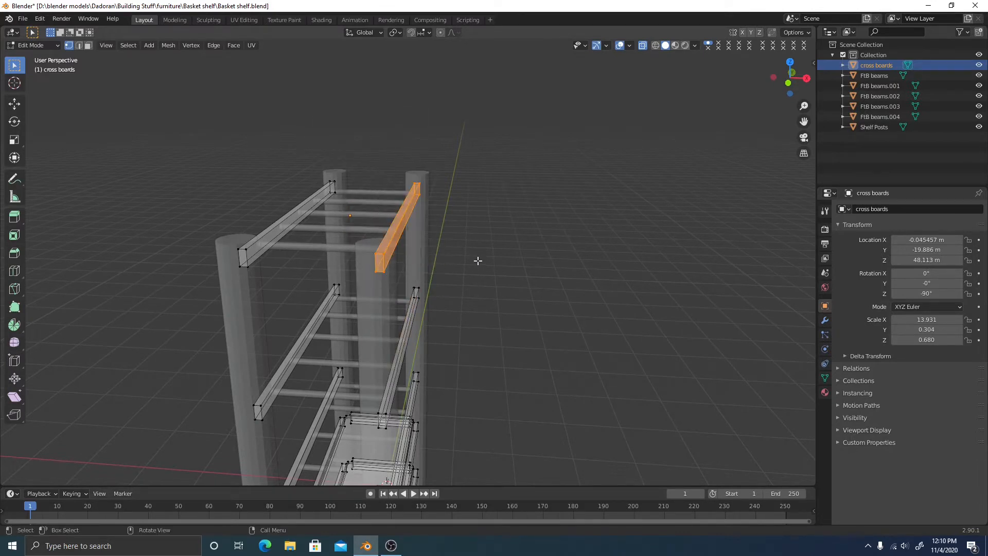
key("shift+d")
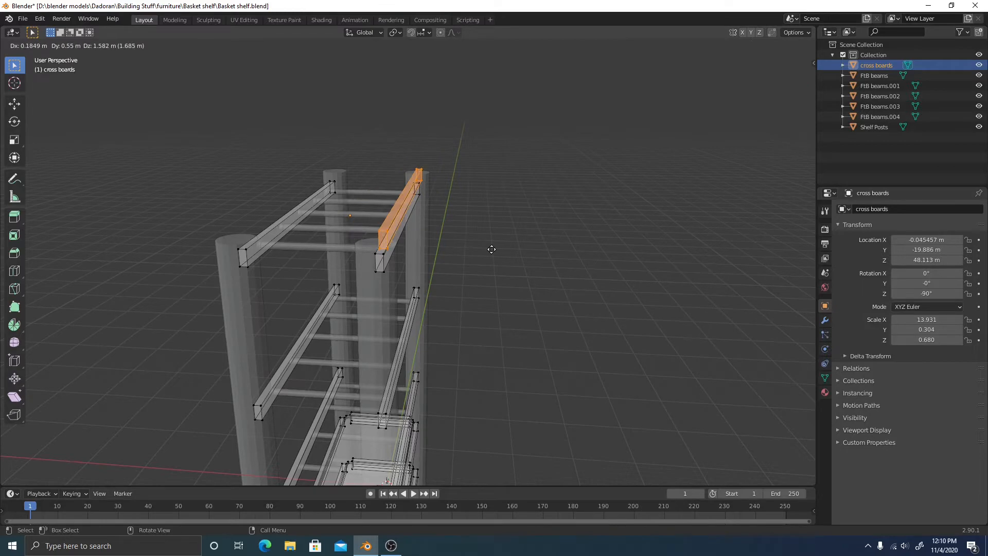
key("z")
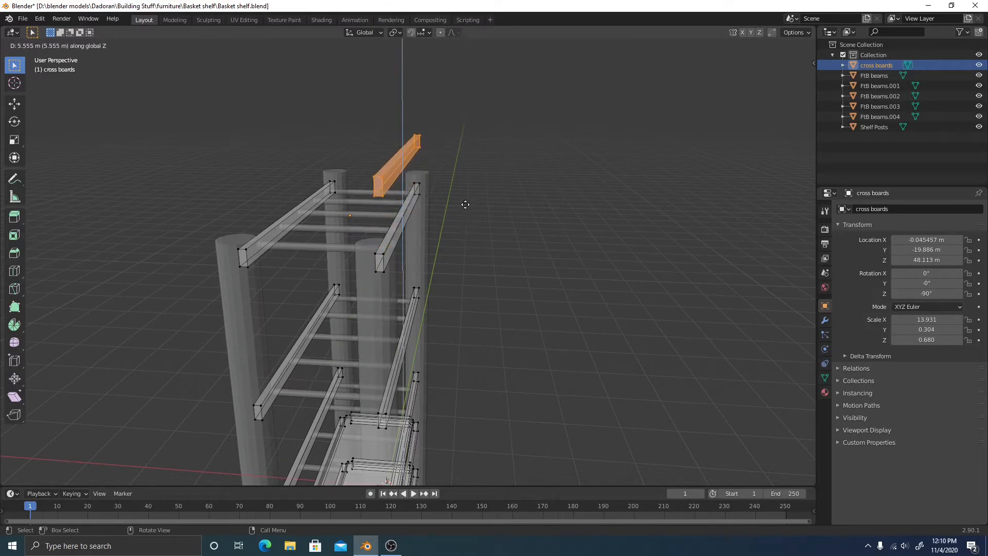
left_click(522, 156)
Select the top edges of the upper cross board and its raised copy
middle_click_drag(523, 156, 659, 165)
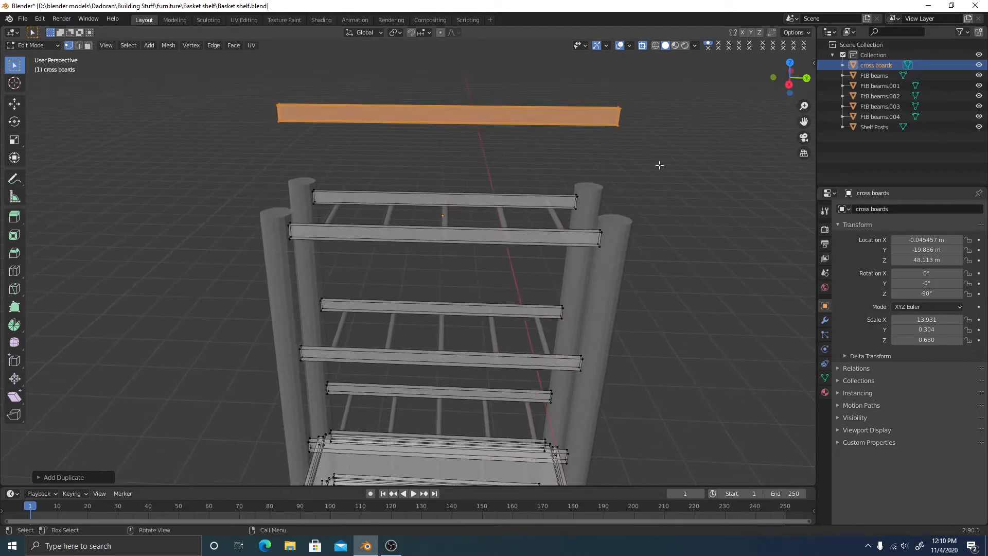
left_click(614, 194)
left_click(602, 109)
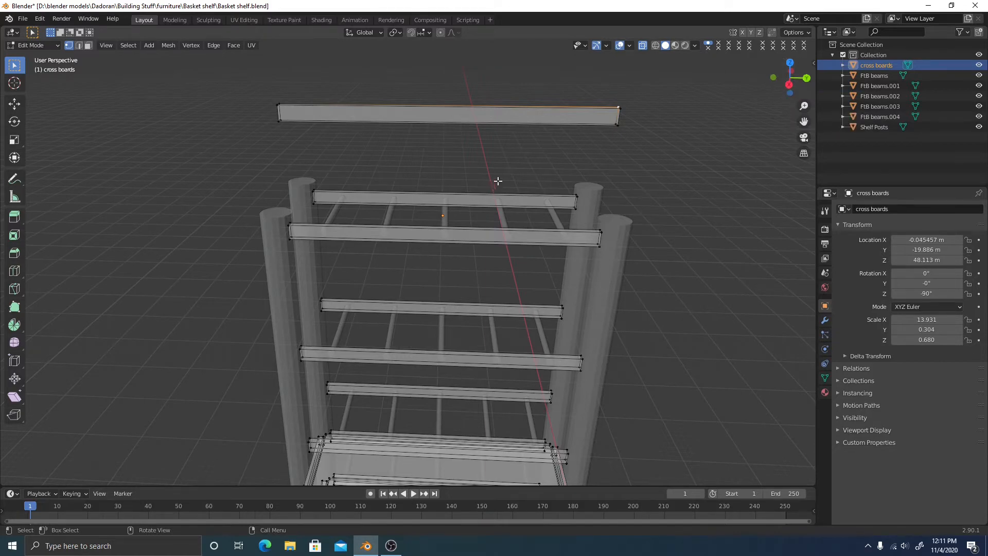
Box-select both ends of the front cross board and hide it
scroll(500, 272, "up", 2)
middle_click_drag(501, 272, 529, 243)
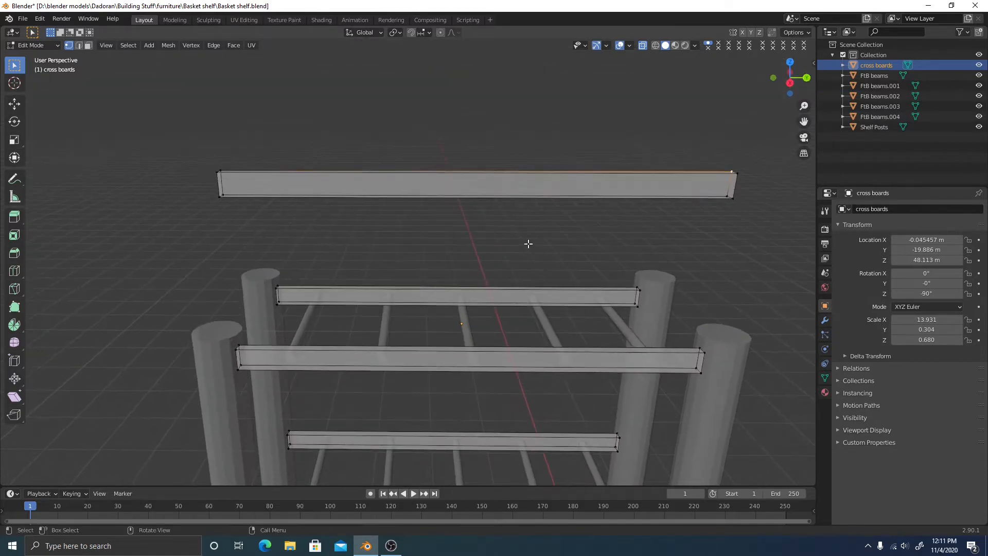
middle_click_drag(386, 346, 419, 327, "shift")
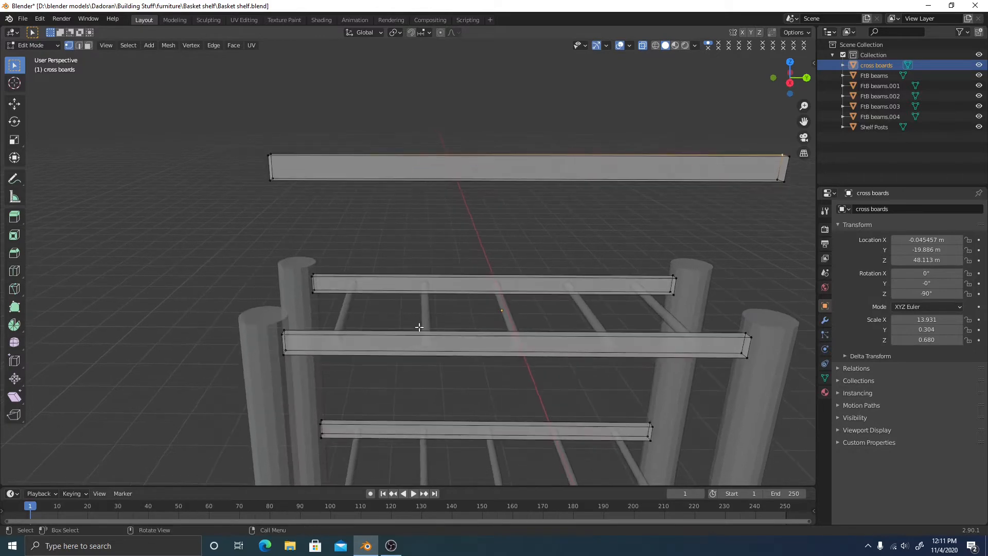
left_click(790, 83)
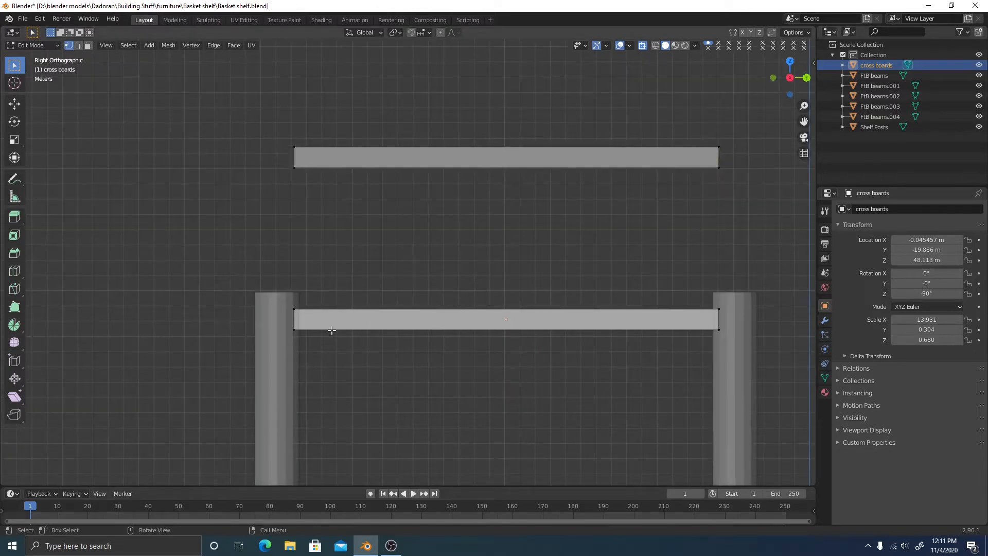
middle_click_drag(403, 265, 414, 279)
left_click_drag(270, 322, 308, 364)
left_click_drag(712, 298, 771, 368, "shift")
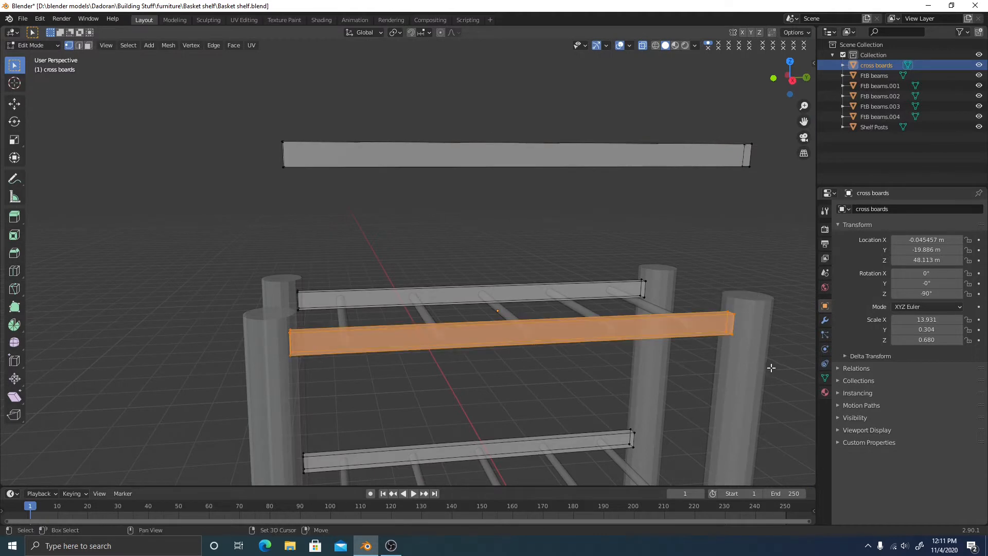
key("h")
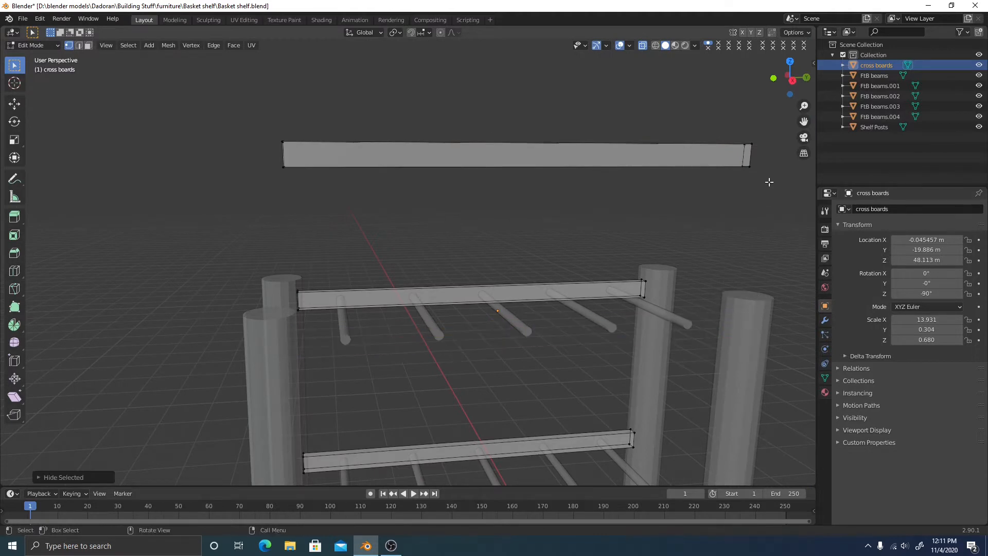
Hide the next cross board too, then reveal all hidden boards with Alt+H
left_click(792, 81)
middle_click_drag(319, 364, 469, 316)
left_click_drag(324, 330, 241, 247)
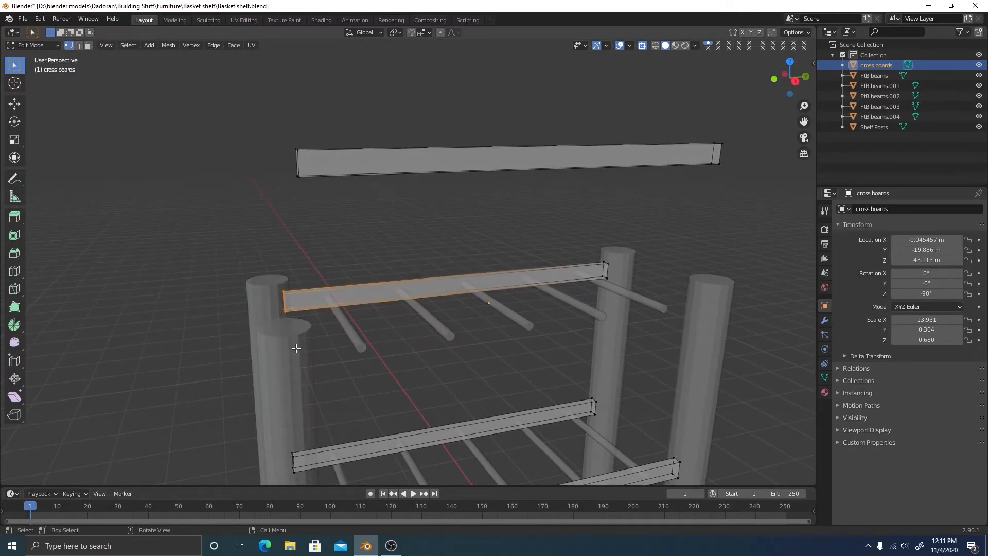
key("h")
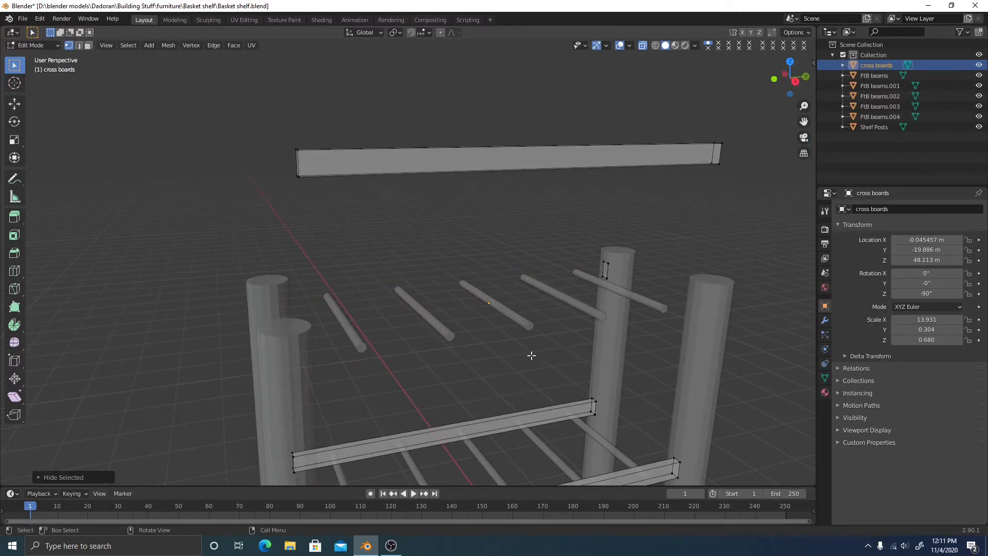
key("alt+h")
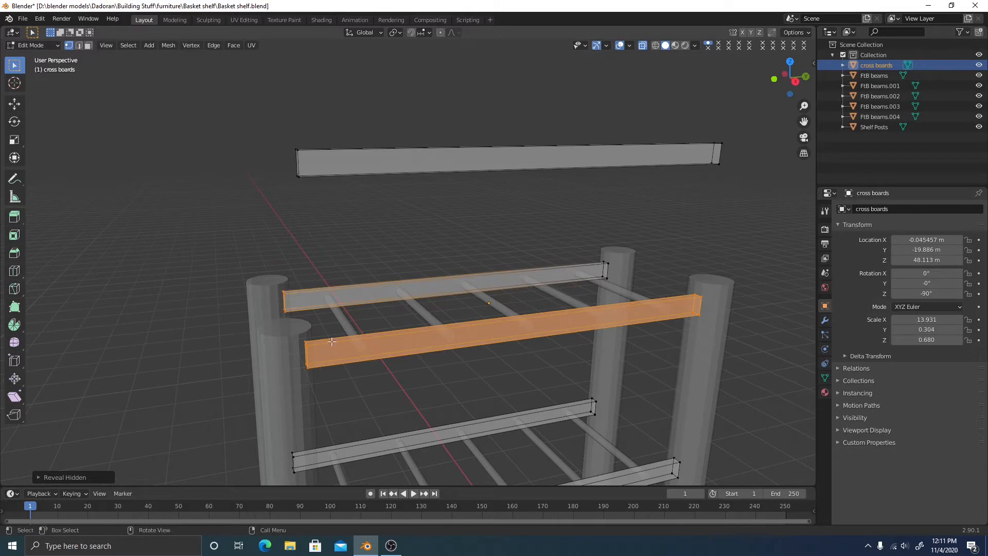
Hide only the front cross board again and view the shelf from the right
left_click(441, 372)
left_click_drag(296, 335, 339, 380)
left_click_drag(677, 284, 737, 332, "shift")
key("h")
middle_click_drag(675, 315, 643, 247)
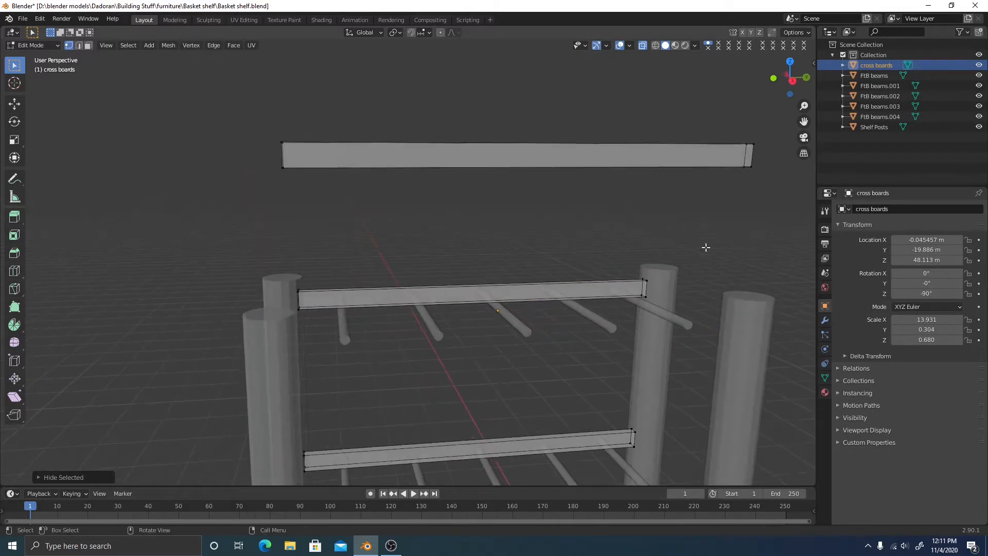
left_click(793, 79)
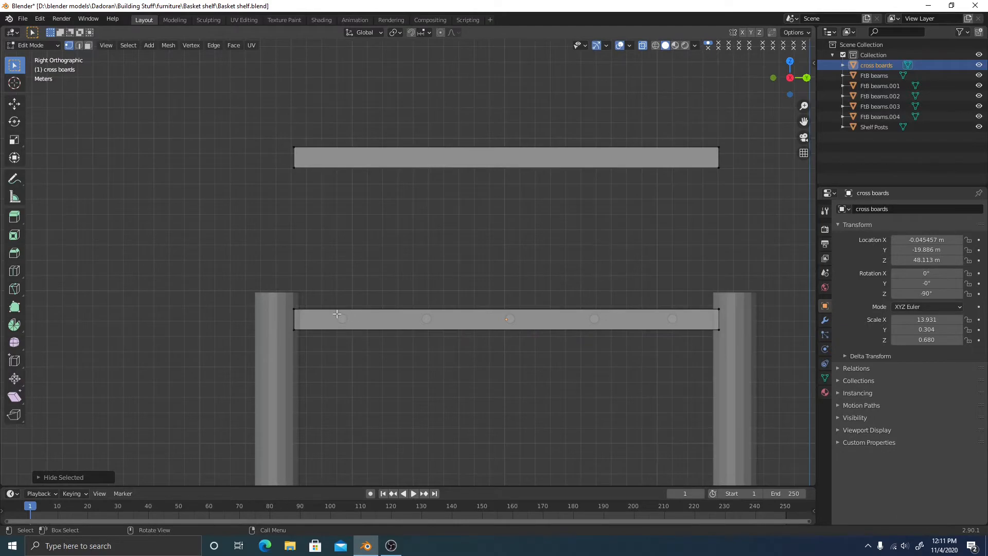
scroll(340, 339, "up", 10)
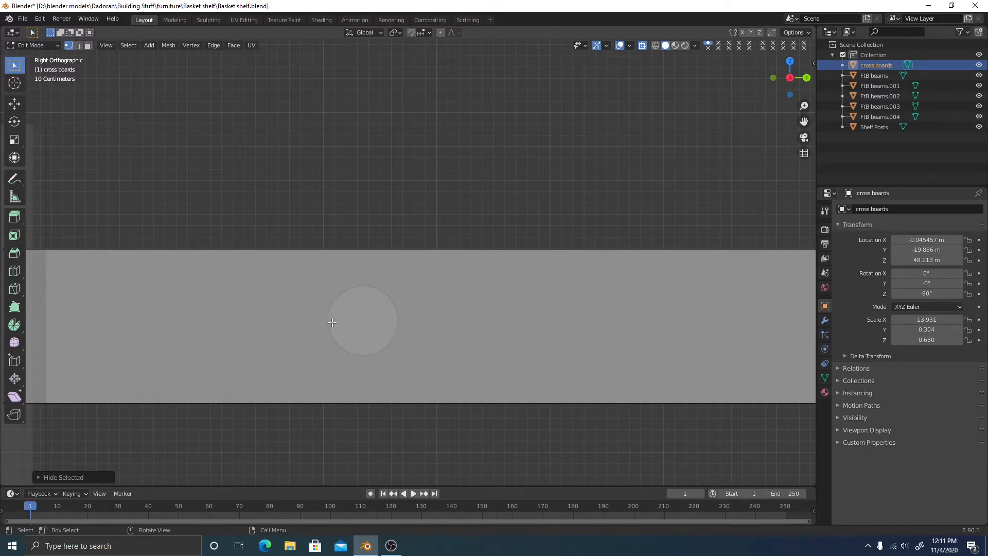
scroll(344, 243, "down", 2)
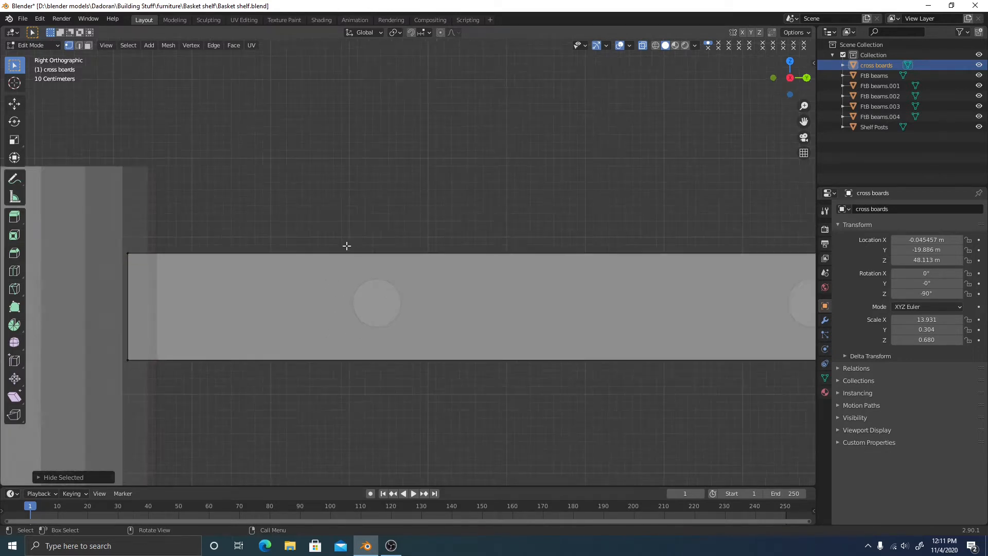
middle_click_drag(417, 213, 399, 283, "shift")
scroll(388, 292, "up", 2)
scroll(407, 288, "down", 2)
scroll(409, 287, "down", 6)
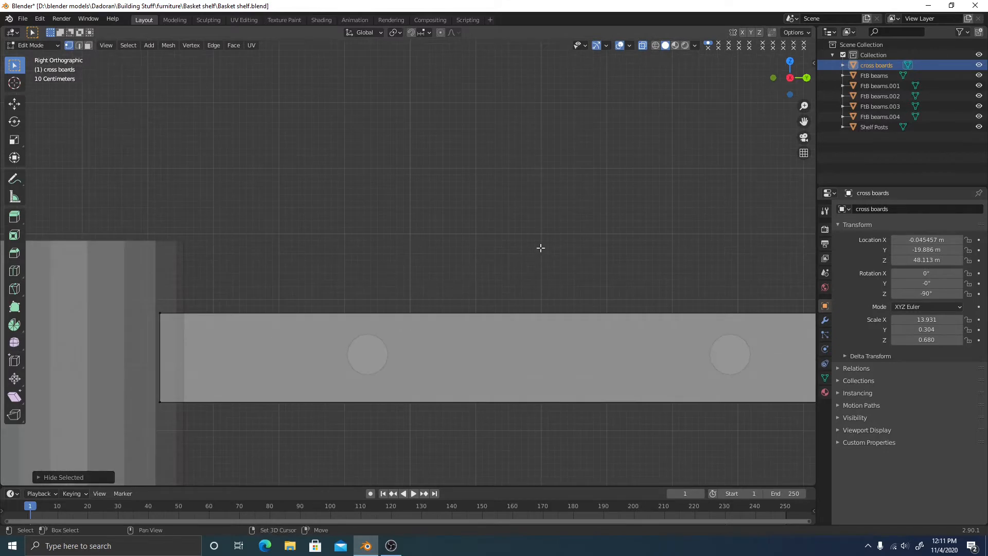
middle_click_drag(542, 282, 477, 320, "shift")
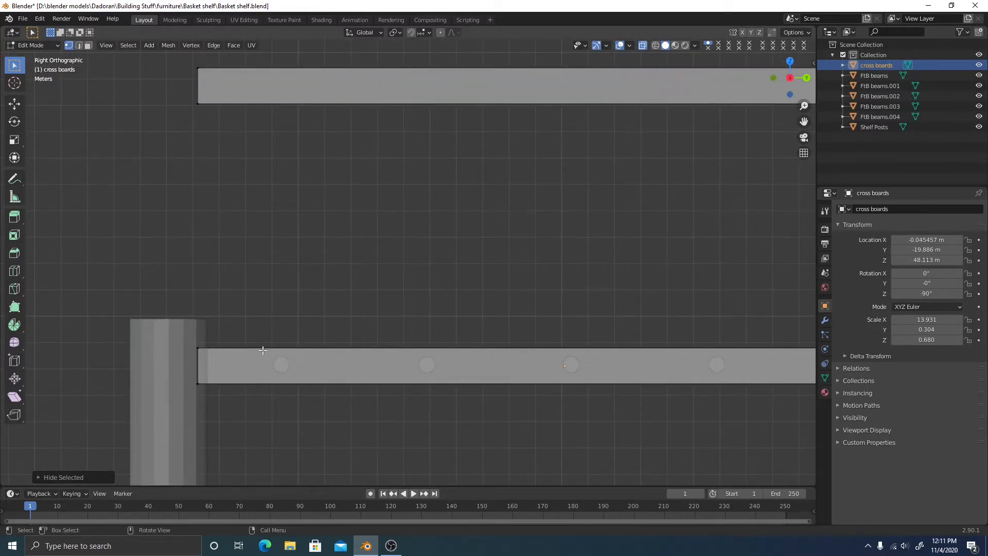
middle_click_drag(309, 196, 328, 297, "shift")
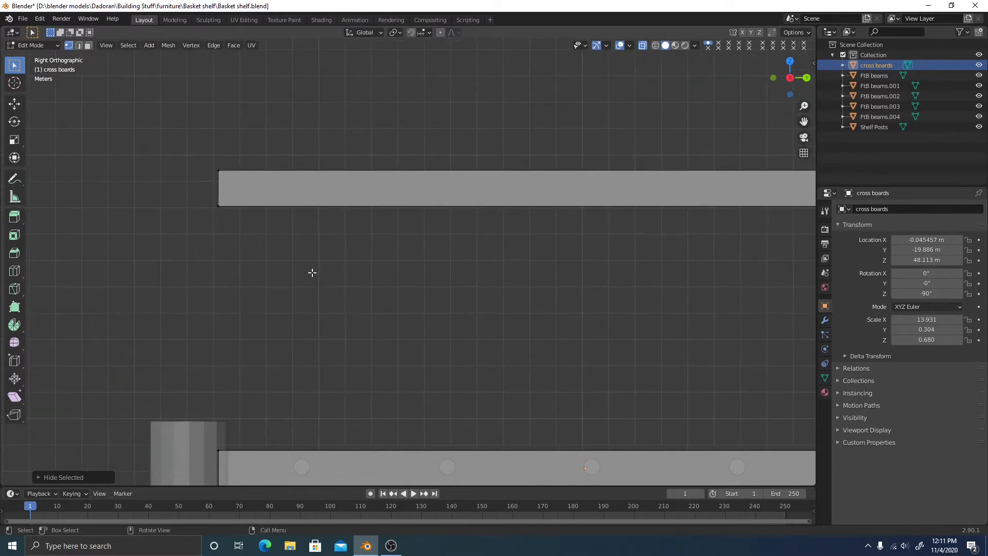
scroll(312, 223, "up", 2)
middle_click_drag(298, 171, 322, 313, "shift")
scroll(326, 321, "down", 3)
middle_click_drag(343, 383, 346, 240, "shift")
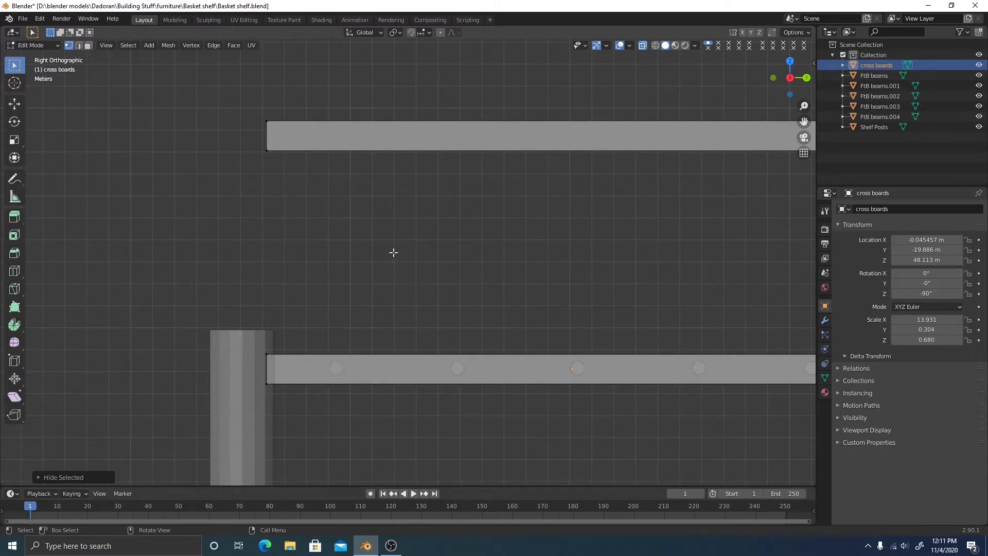
middle_click_drag(393, 253, 395, 319, "shift")
scroll(395, 320, "up", 2)
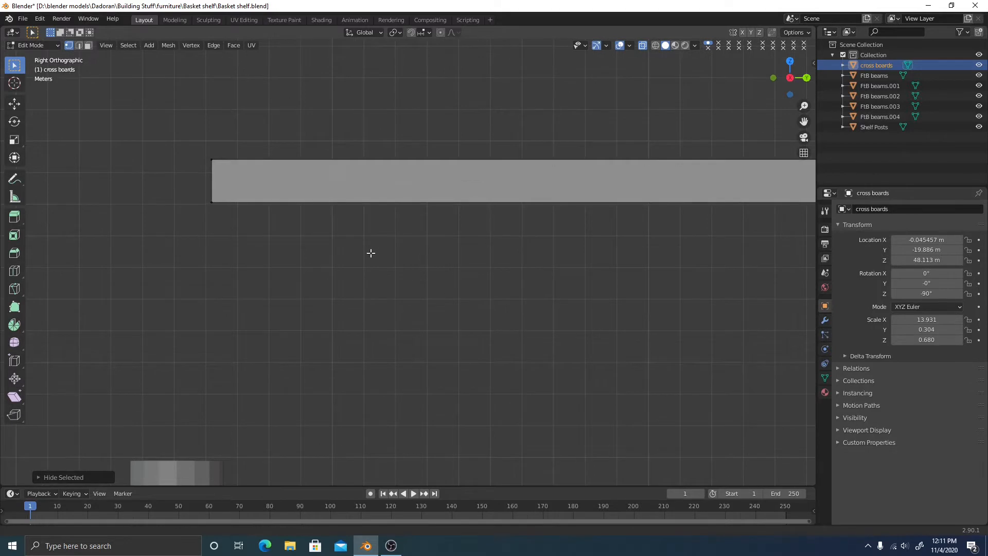
middle_click_drag(370, 253, 392, 333, "shift")
scroll(348, 271, "up", 3)
middle_click_drag(264, 245, 295, 280, "shift")
scroll(355, 308, "down", 2)
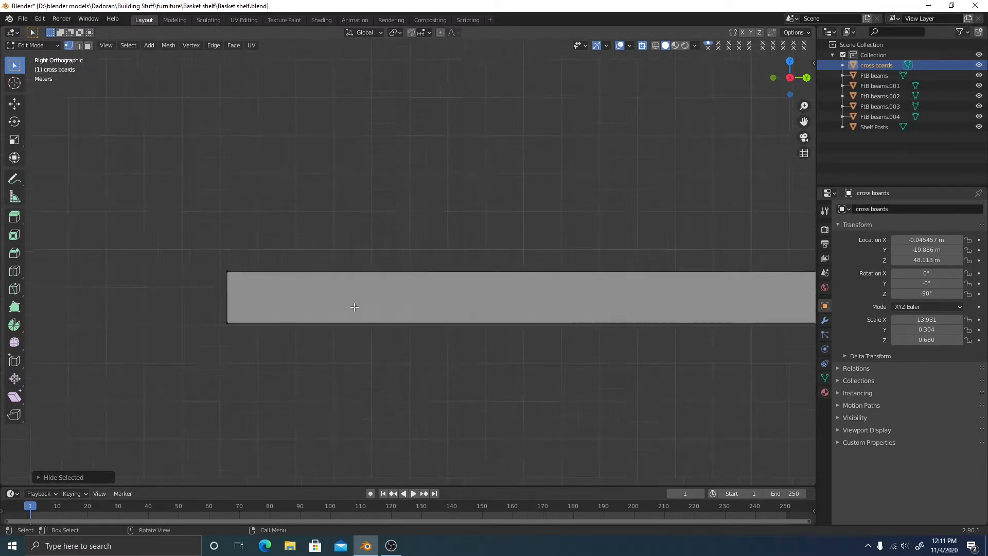
scroll(354, 307, "down", 1)
middle_click_drag(531, 345, 403, 362, "shift")
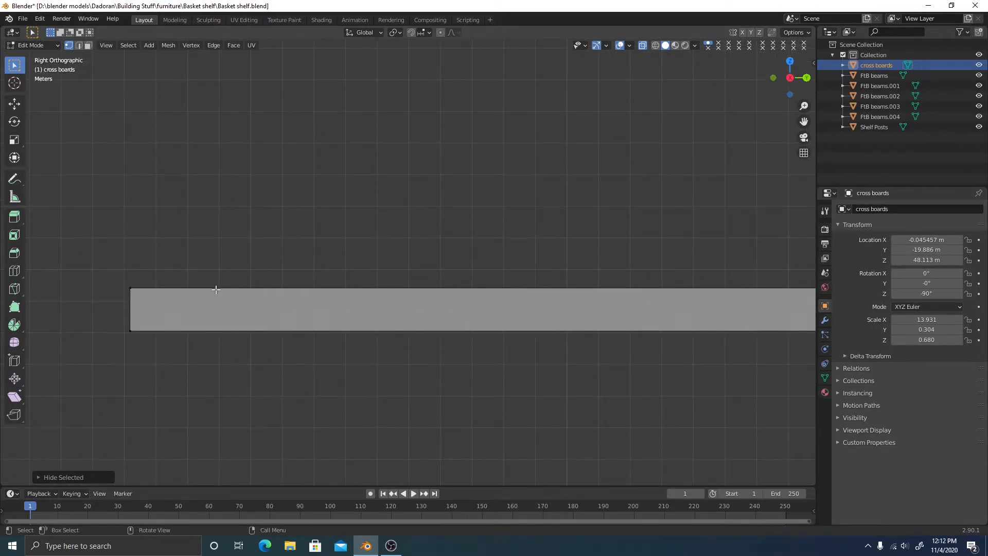
scroll(461, 346, "down", 2)
middle_click_drag(461, 346, 406, 355, "shift")
Add a loop cut across the board, slide it left, and pan to the rod ends
key("ctrl+r")
left_click(510, 308)
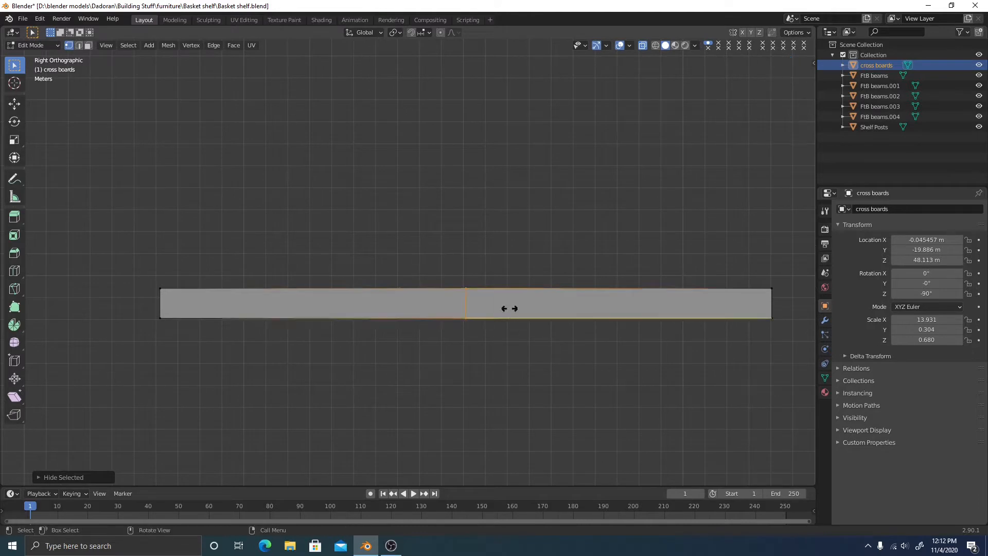
left_click(264, 313)
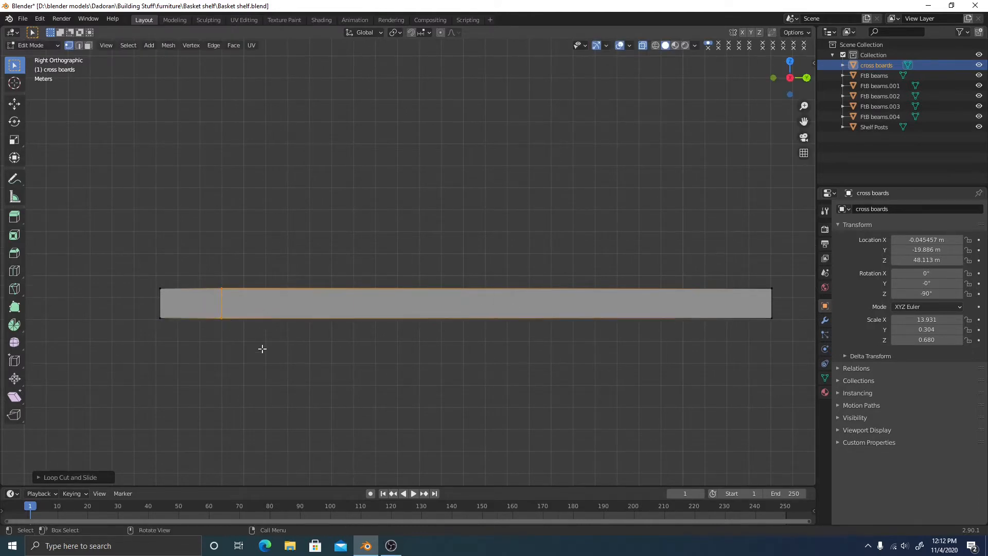
scroll(262, 349, "up", 6)
middle_click_drag(332, 366, 332, 285, "shift")
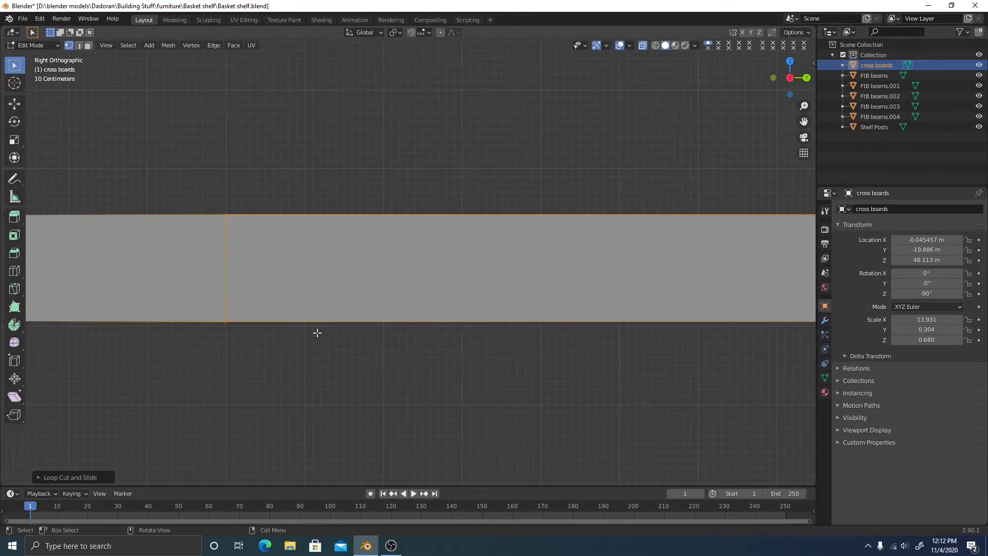
middle_click_drag(346, 357, 384, 77, "shift")
middle_click_drag(392, 334, 417, 159, "shift")
middle_click_drag(401, 340, 424, 113, "shift")
middle_click_drag(428, 309, 453, 286, "shift")
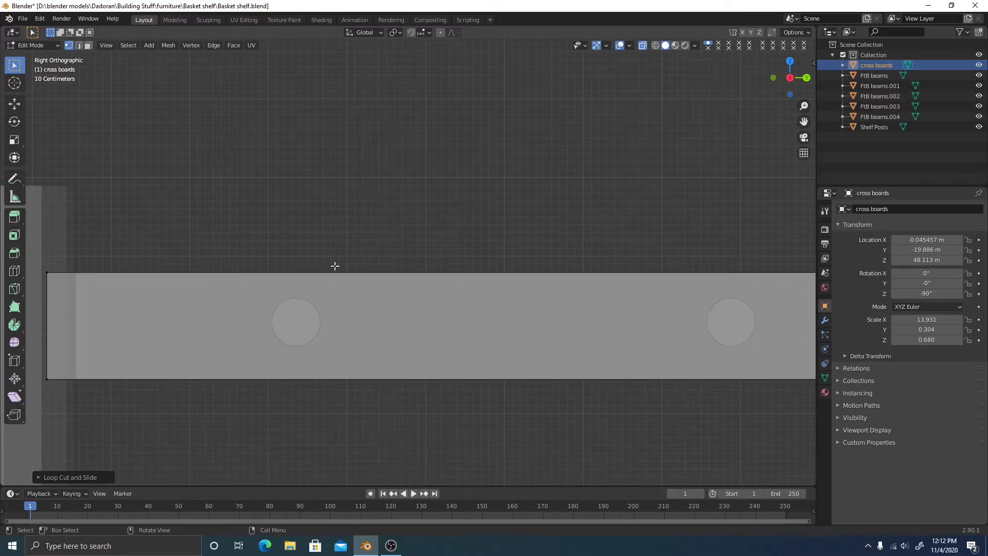
scroll(364, 214, "down", 3)
middle_click_drag(364, 200, 359, 289, "shift")
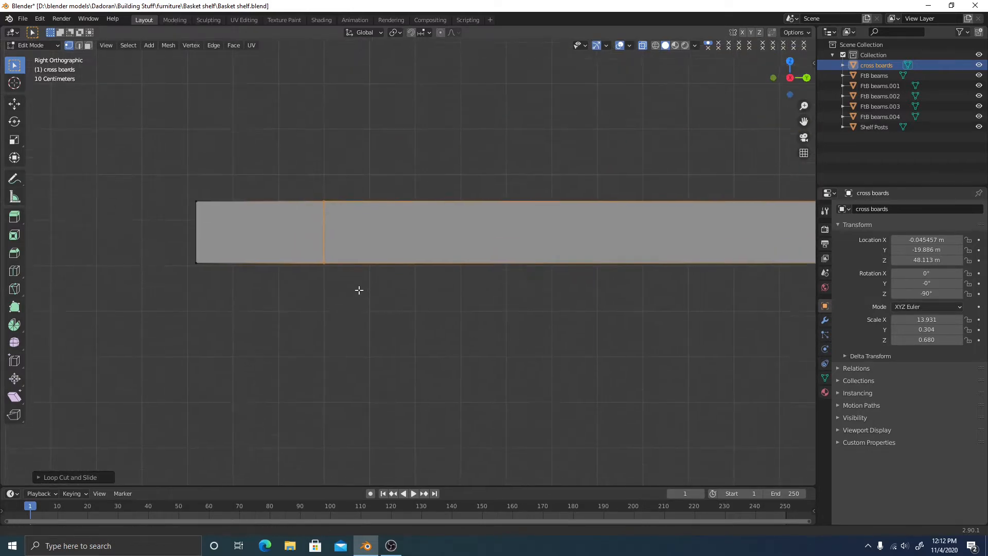
scroll(363, 258, "up", 3)
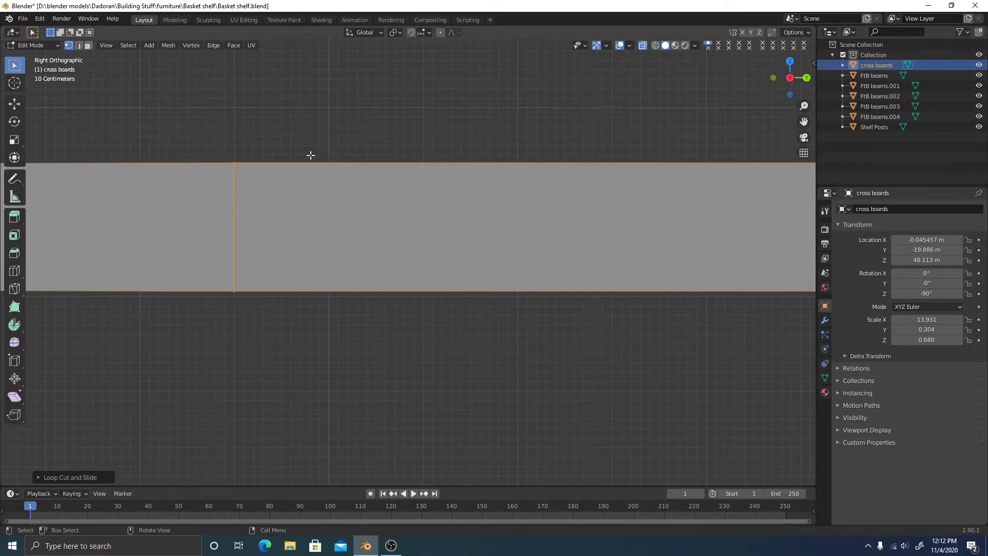
scroll(303, 169, "down", 4)
Add a second edge loop and edge-slide it with GG near the left end
key("ctrl+r")
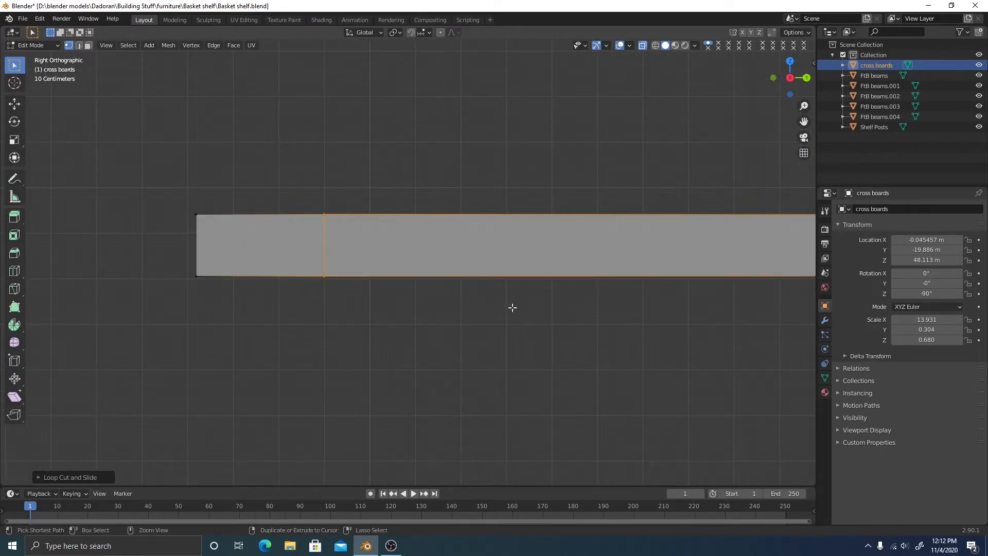
left_click(659, 257)
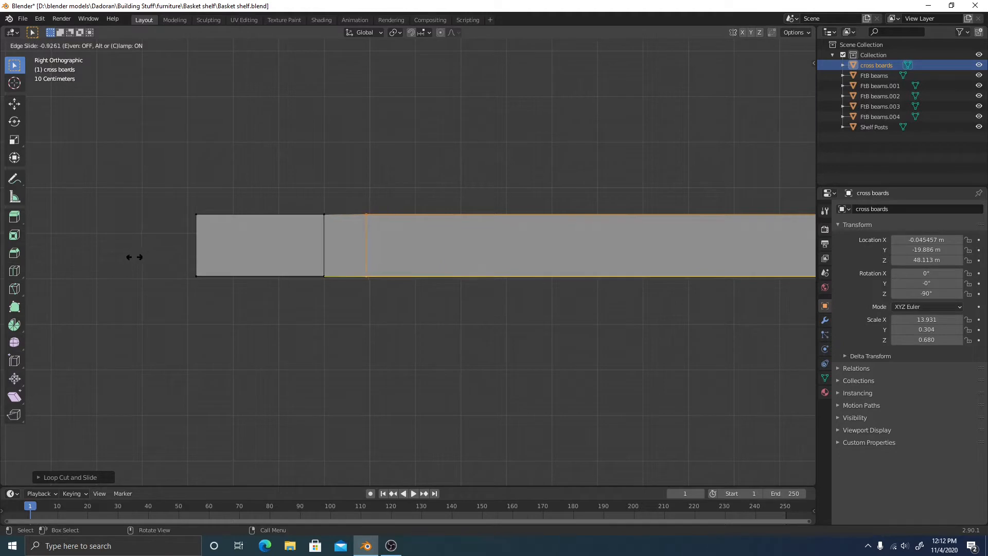
left_click(124, 255)
scroll(354, 248, "up", 4)
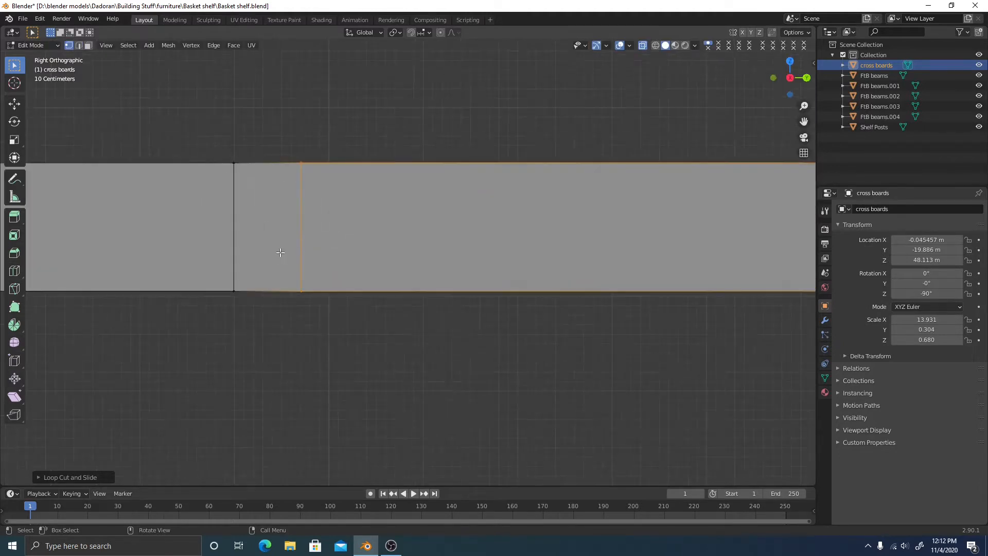
key("g")
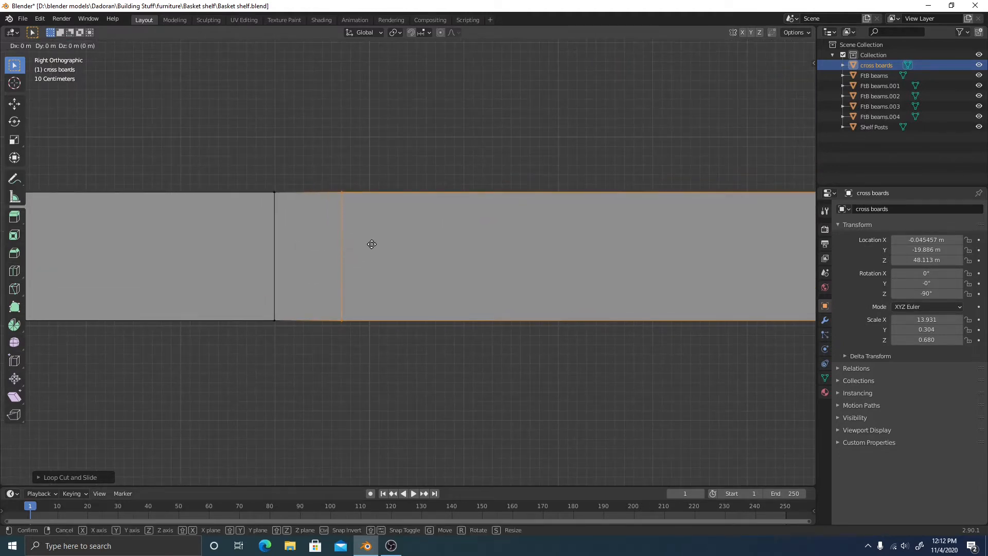
key("g")
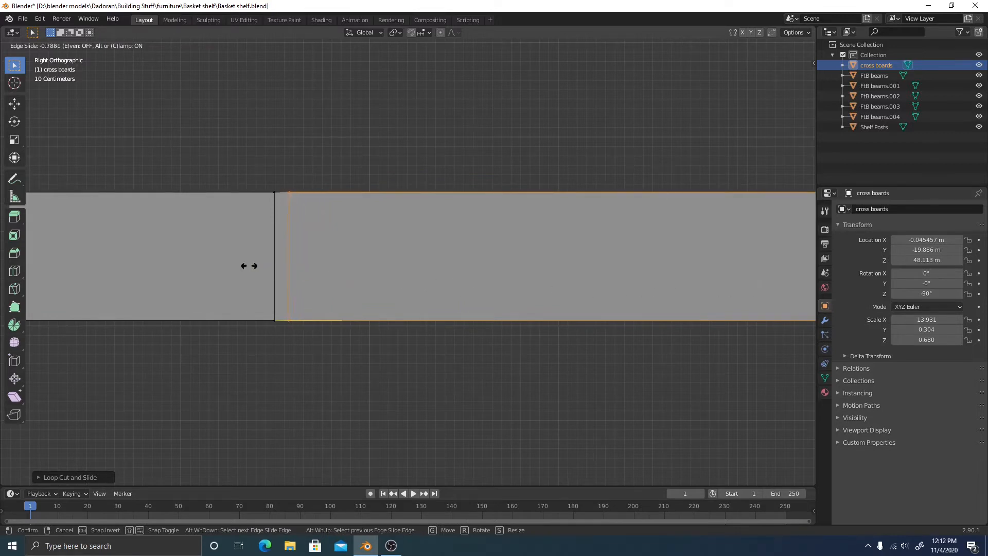
left_click(443, 282)
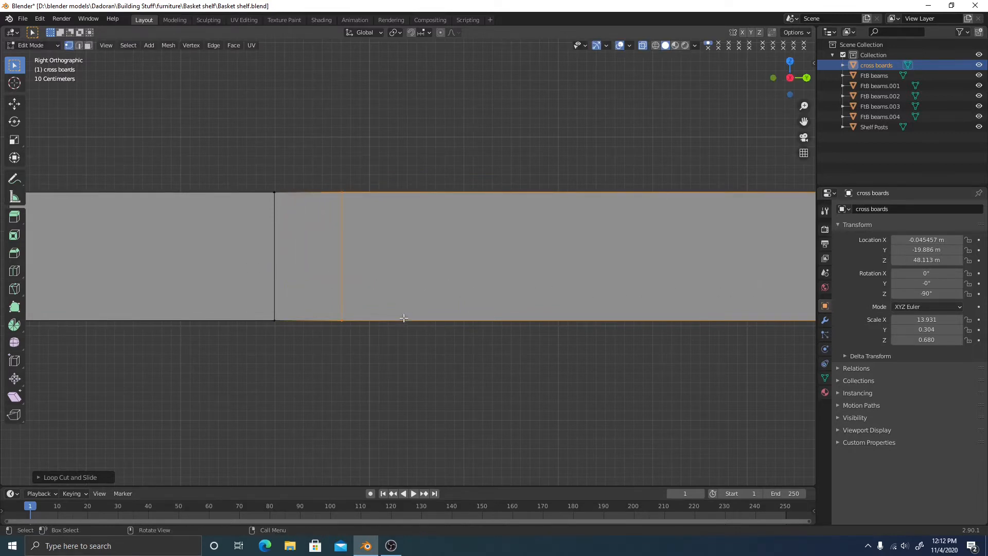
Slide both selected edge loops near the board's left end, cancelling an accidental extra move
middle_click_drag(403, 318, 505, 337)
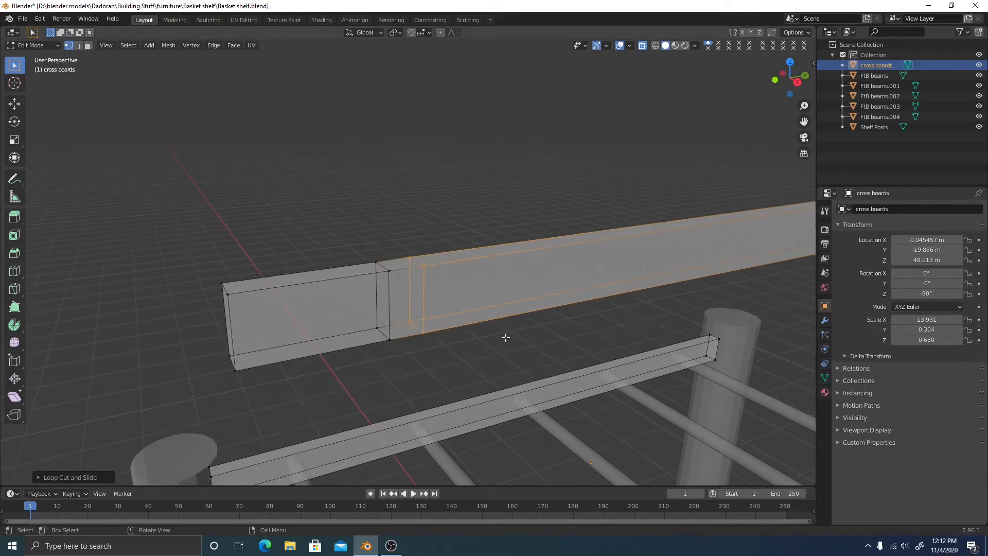
left_click(465, 321)
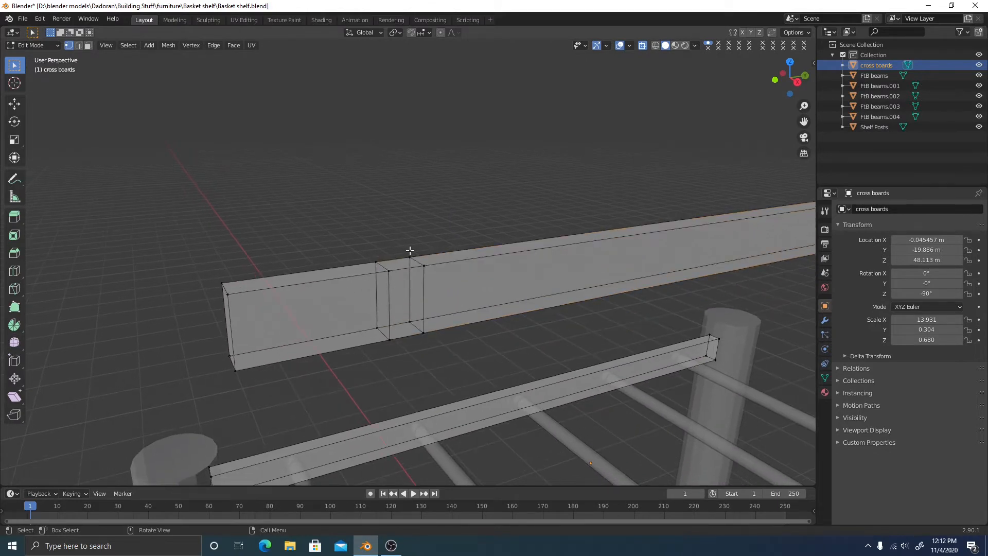
left_click_drag(410, 250, 450, 364)
key("g")
key("g")
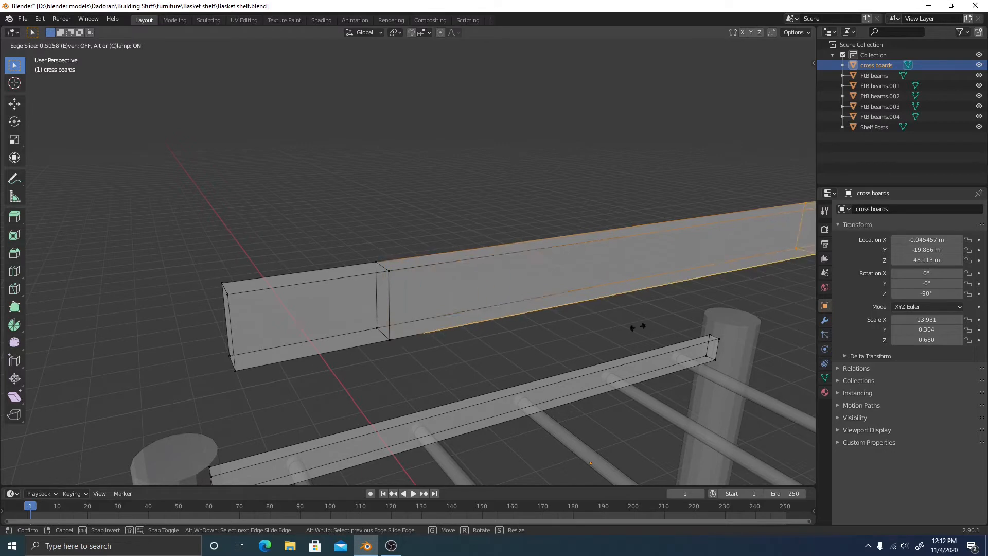
left_click(404, 334)
key("g")
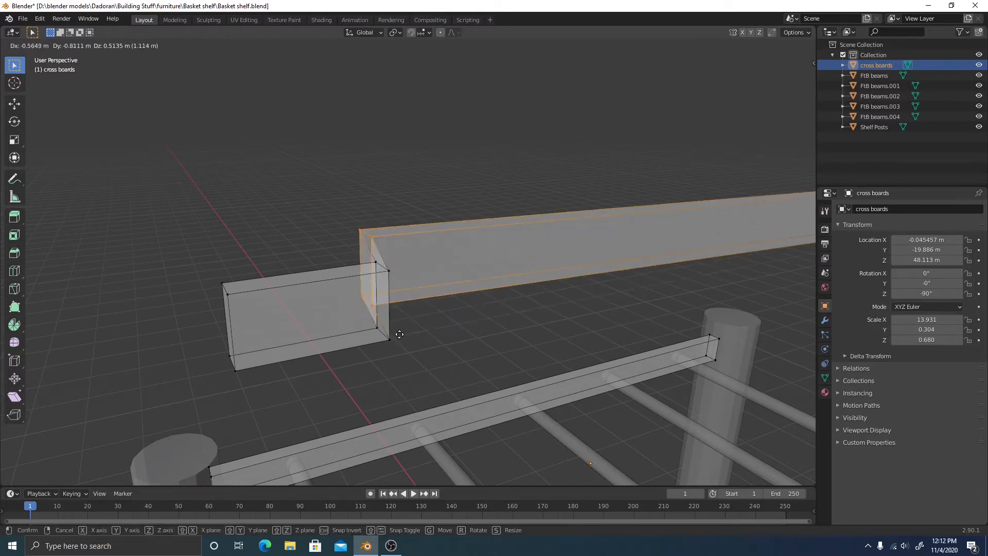
key("Escape")
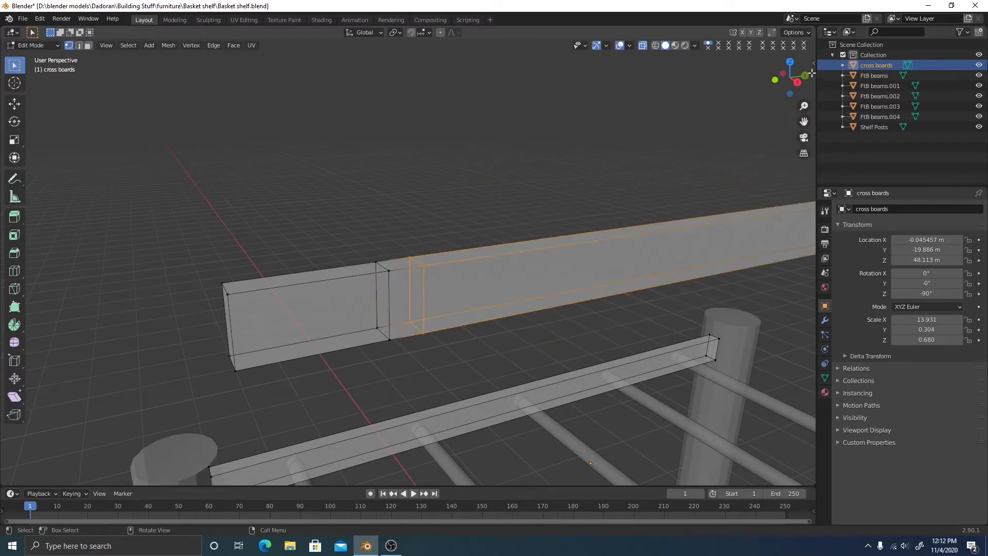
left_click(797, 82)
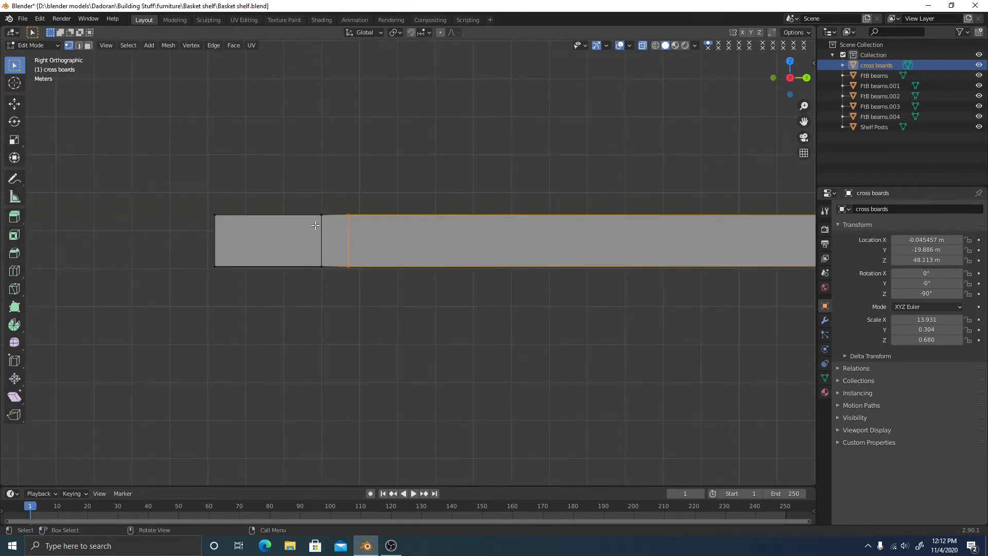
scroll(400, 306, "up", 2)
middle_click_drag(366, 372, 362, 206, "shift")
middle_click_drag(324, 374, 320, 271, "shift")
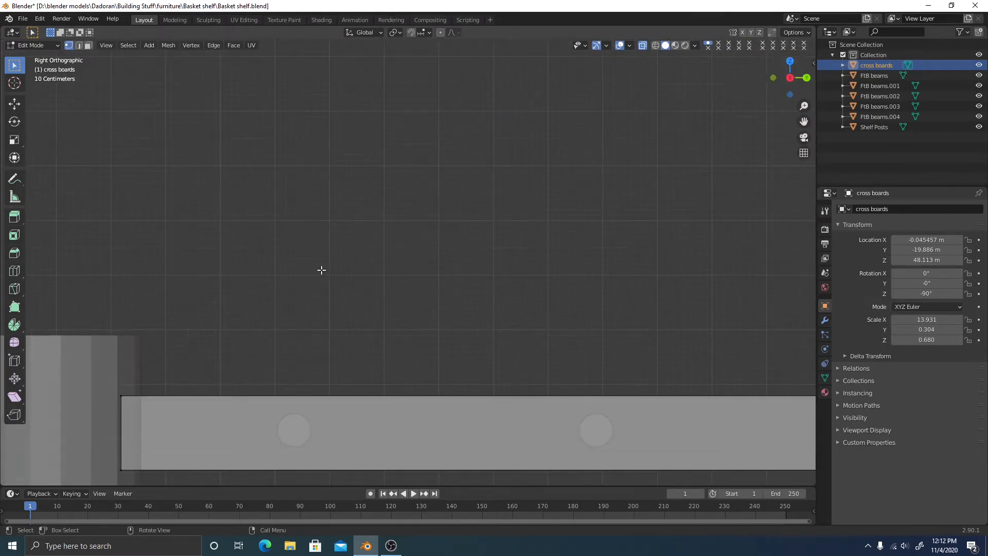
middle_click_drag(318, 431, 347, 261, "shift")
scroll(312, 387, "up", 3)
scroll(314, 252, "down", 3)
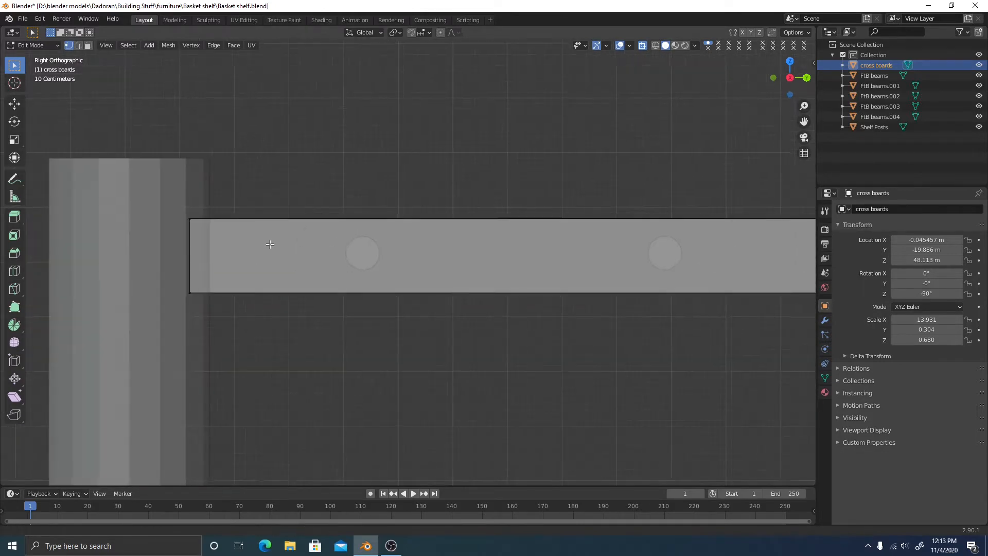
middle_click_drag(215, 255, 309, 242, "shift")
scroll(284, 243, "up", 3)
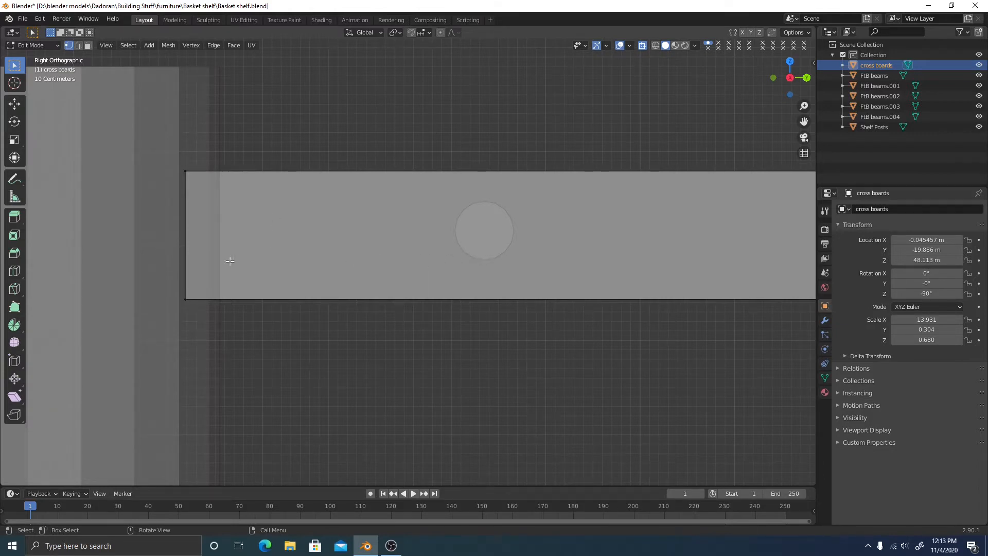
left_click_drag(153, 160, 211, 349)
key("h")
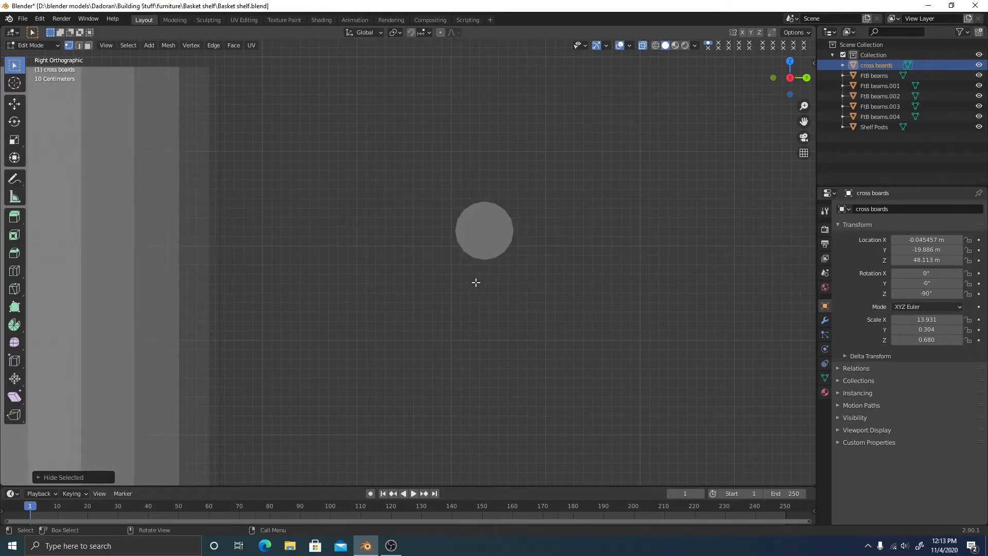
key("alt+h")
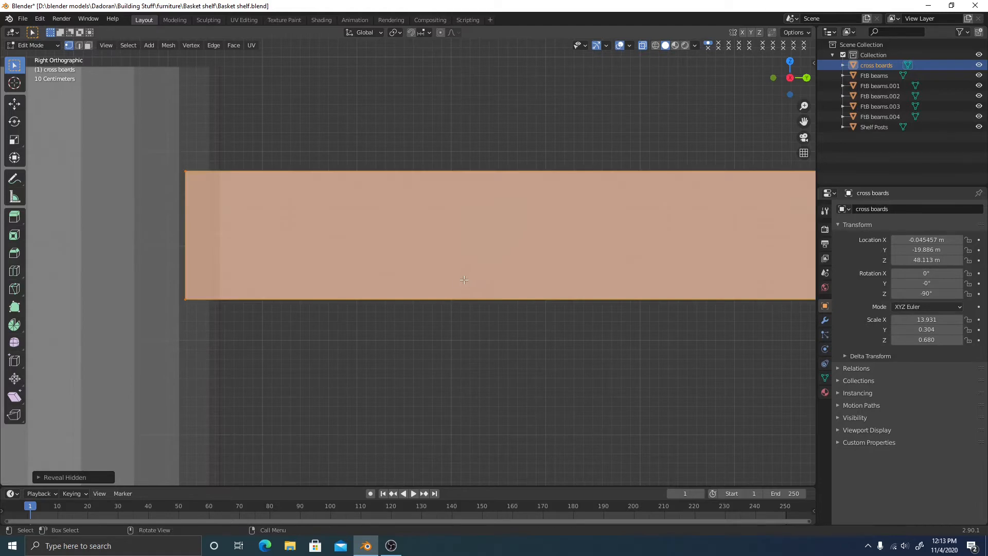
left_click(437, 335)
middle_click_drag(287, 266, 519, 288)
left_click(783, 81)
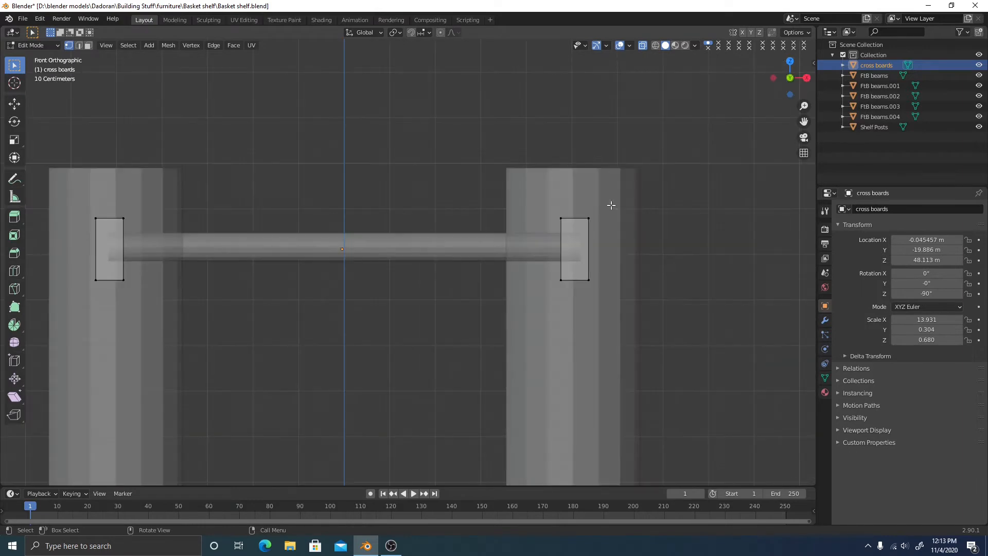
scroll(552, 250, "up", 7)
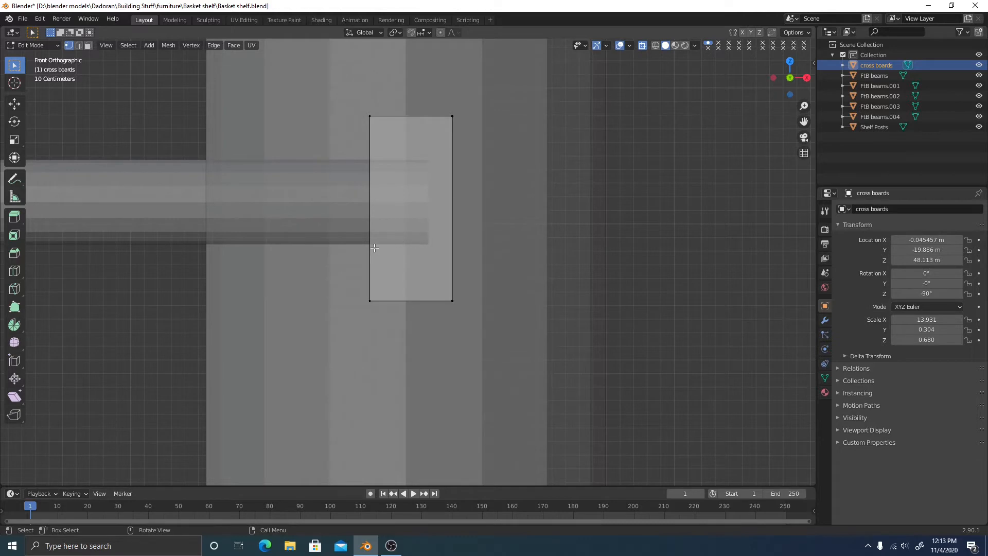
scroll(454, 253, "up", 1)
middle_click_drag(490, 249, 459, 252, "shift")
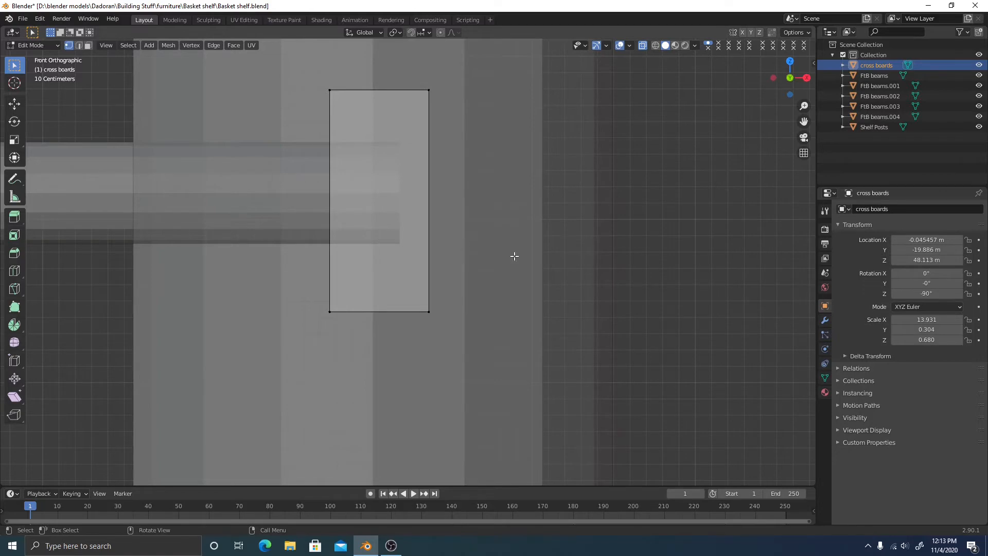
middle_click_drag(514, 256, 473, 228)
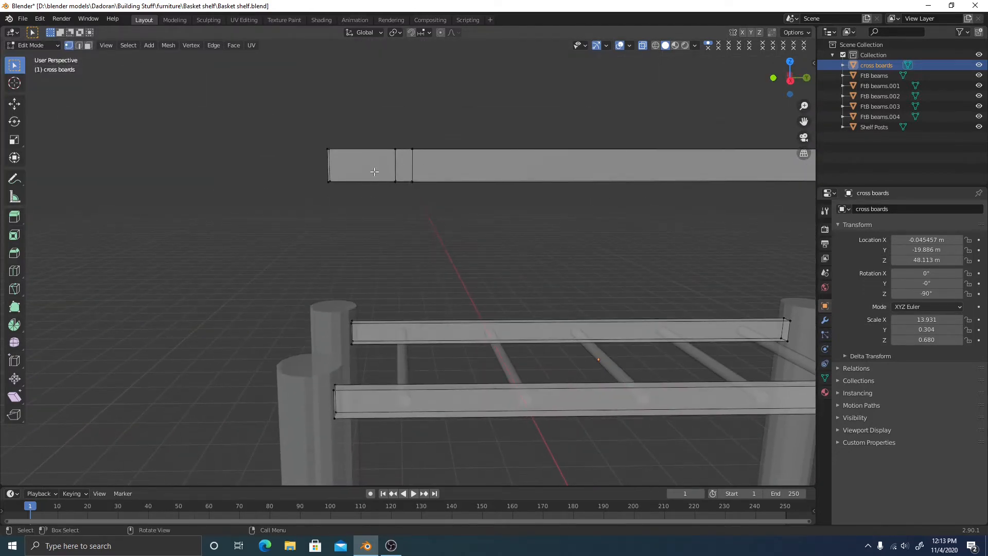
Frame the cross board in right side view and select the edges around its two loops
left_click(790, 80)
scroll(447, 212, "up", 6)
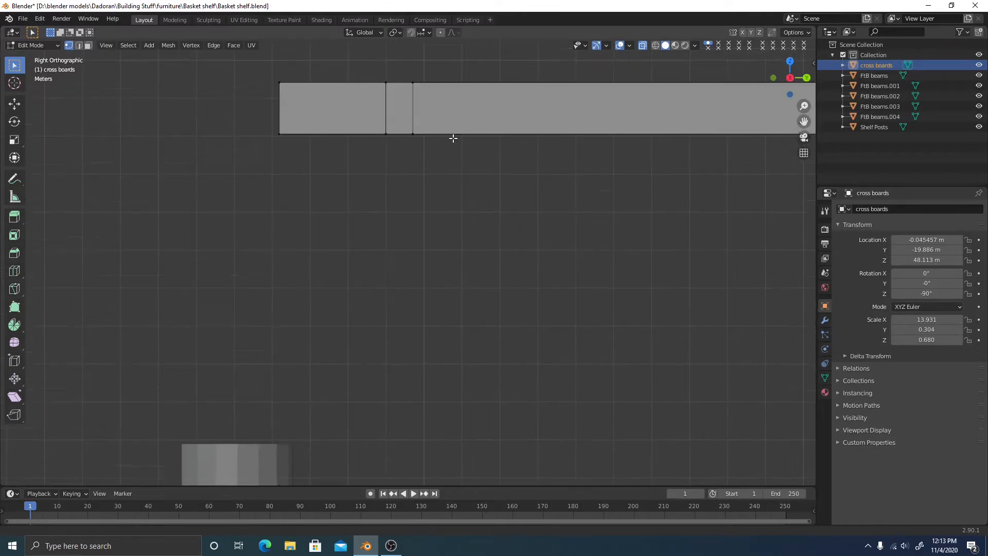
middle_click_drag(391, 213, 439, 262, "shift")
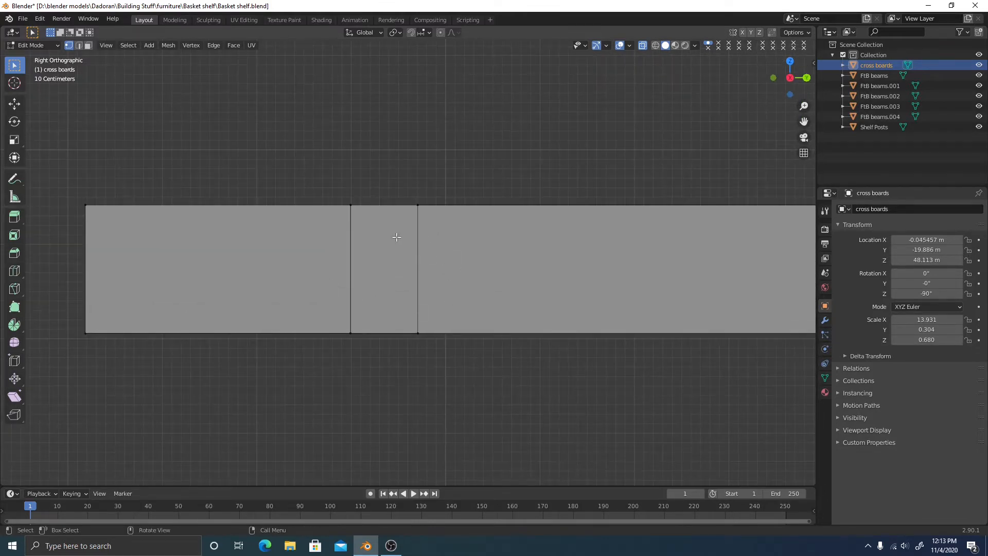
mouse_move(393, 285)
middle_mouse_down()
mouse_move(417, 308)
mouse_move(380, 281)
middle_mouse_up()
key("2")
left_click(403, 294, "alt")
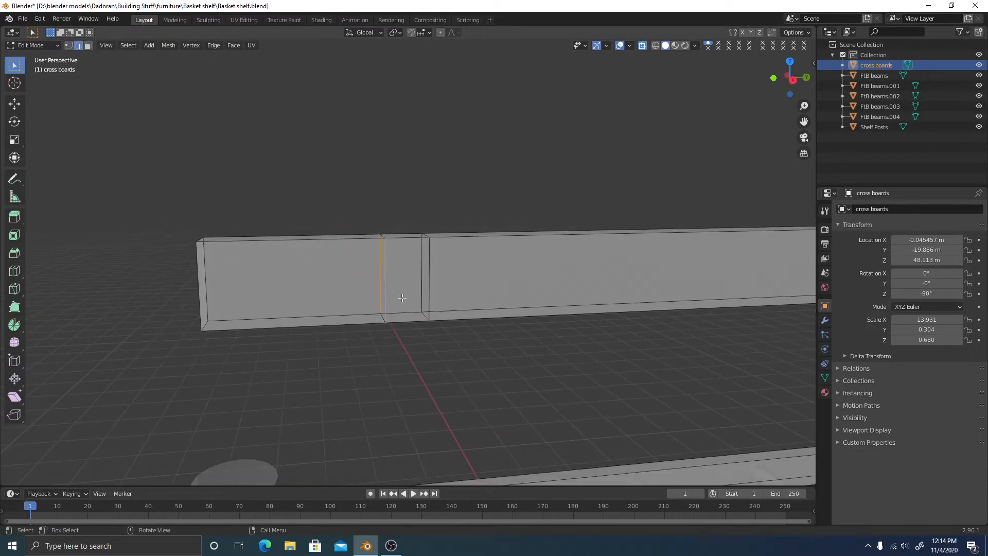
key("1")
left_click(383, 235)
key("2")
left_click_drag(345, 267, 427, 290)
Select the left, narrow, top and bottom faces to check the narrow band between the loops
key("3")
left_click(306, 273)
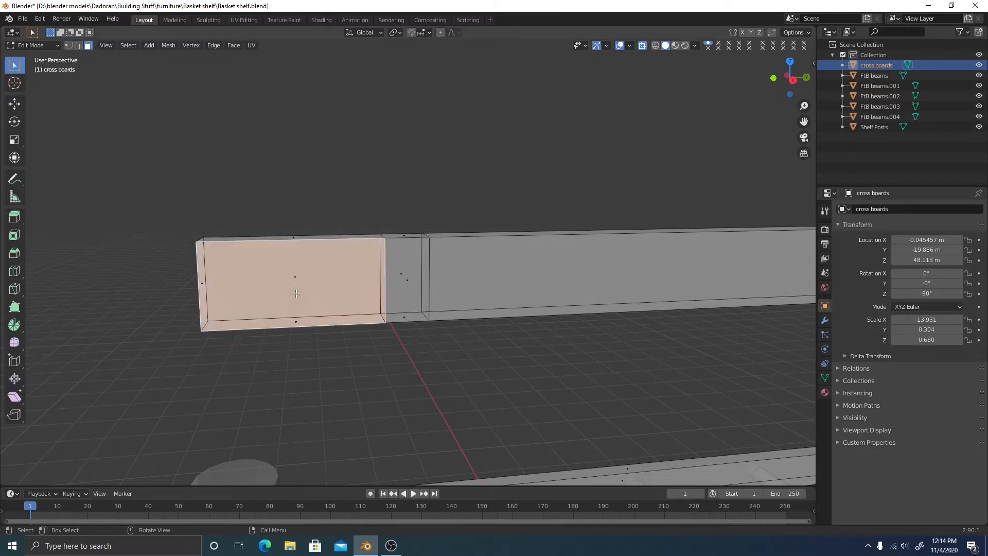
left_click(423, 289)
left_click(499, 278)
left_click(402, 234)
left_click(403, 265)
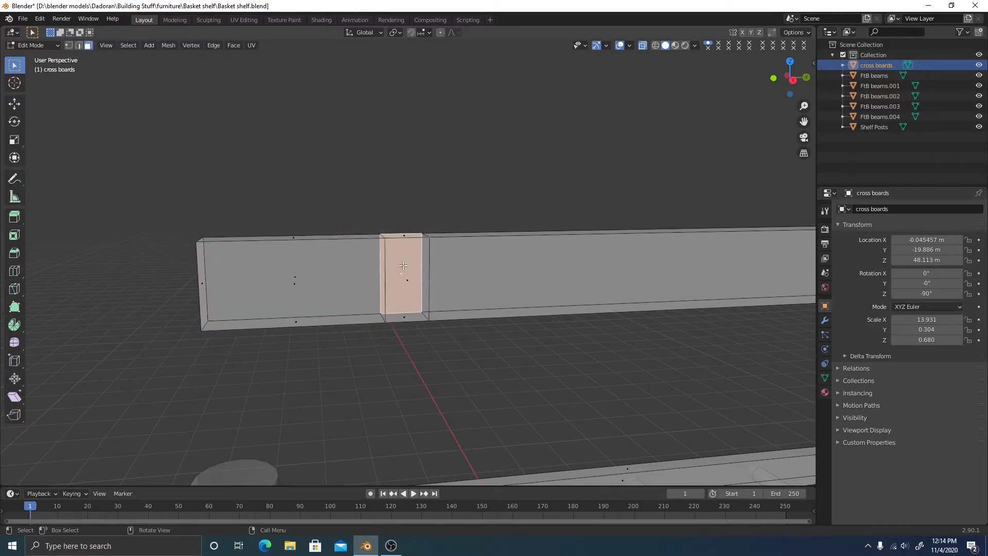
left_click(406, 315)
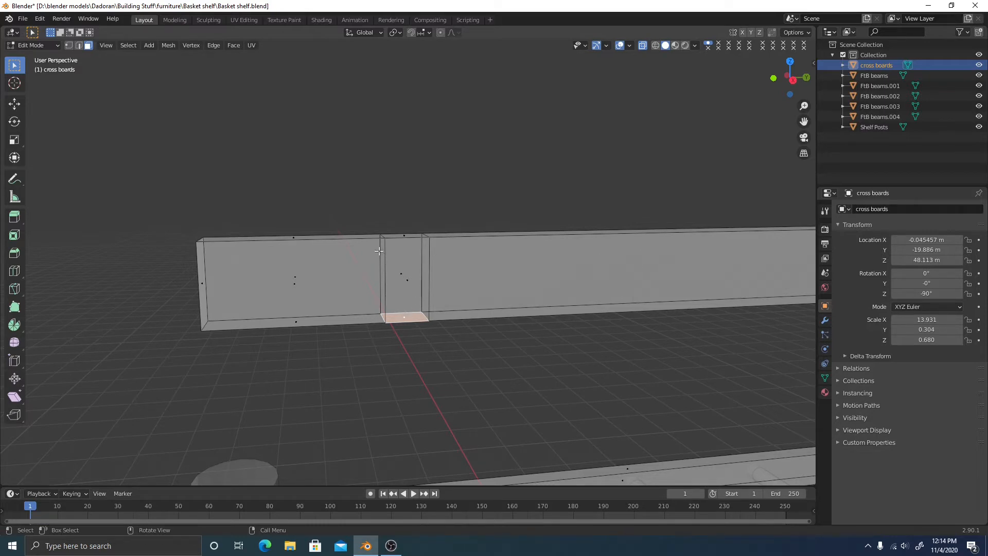
Subdivide the narrow section's two vertical edges, adding a horizontal split edge
key("2")
left_click(390, 270)
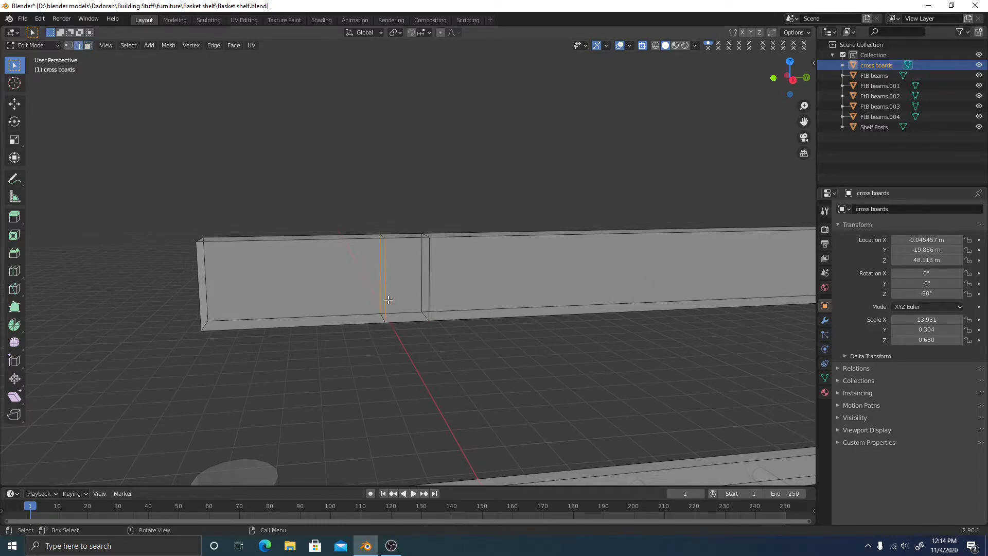
left_click(466, 269, "shift")
middle_click_drag(478, 272, 415, 259)
right_click(487, 183)
left_click(450, 202)
scroll(472, 279, "up", 1)
left_click(496, 366)
middle_click_drag(496, 366, 432, 258)
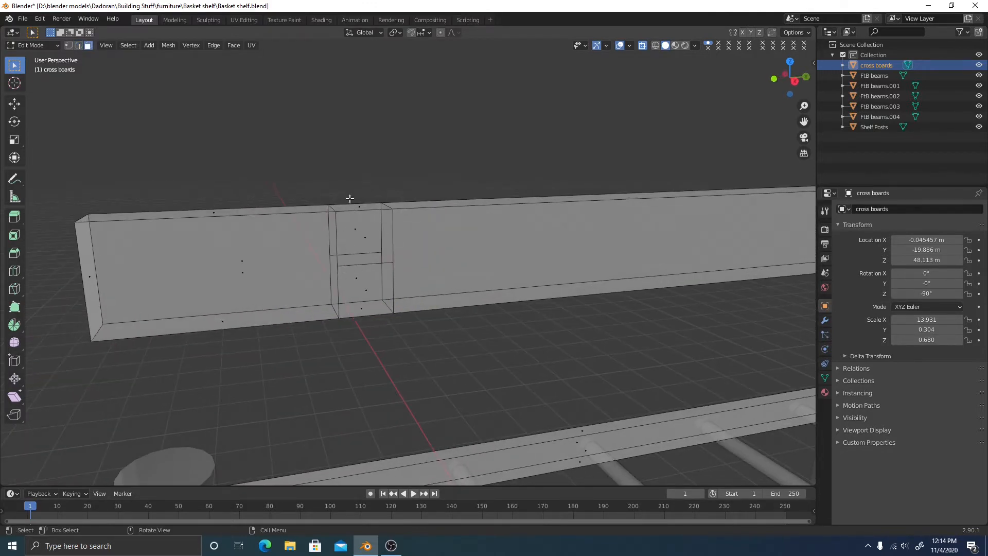
Delete the narrow band's upper face to cut a rectangular notch in the board top
key("3")
left_click(362, 229)
right_click(426, 150)
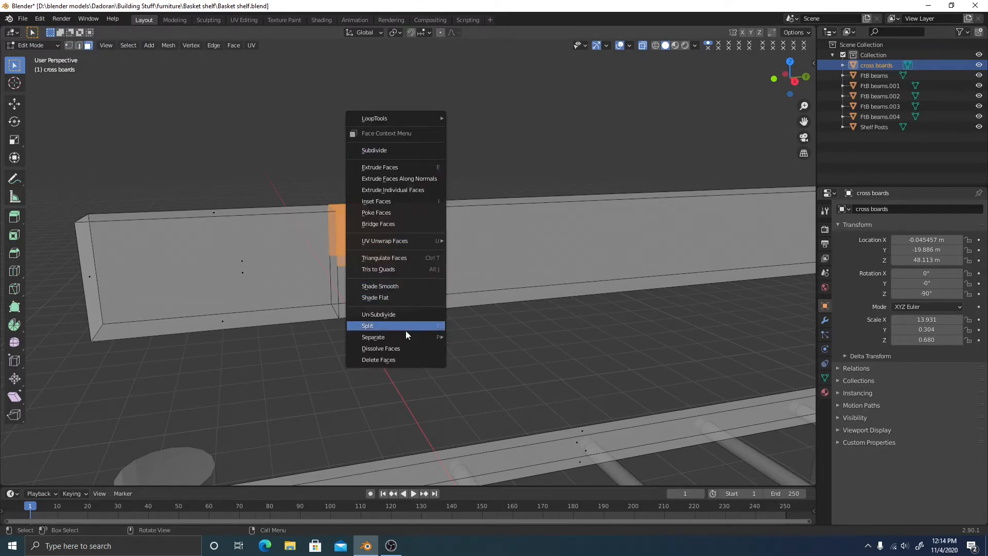
left_click(402, 360)
mouse_move(450, 311)
middle_mouse_down()
mouse_move(458, 288)
mouse_move(411, 300)
mouse_move(443, 293)
middle_mouse_up()
Box-select the notch's left wall, floor and right wall vertices
key("1")
middle_click_drag(355, 272, 394, 233)
middle_click_drag(355, 261, 430, 269)
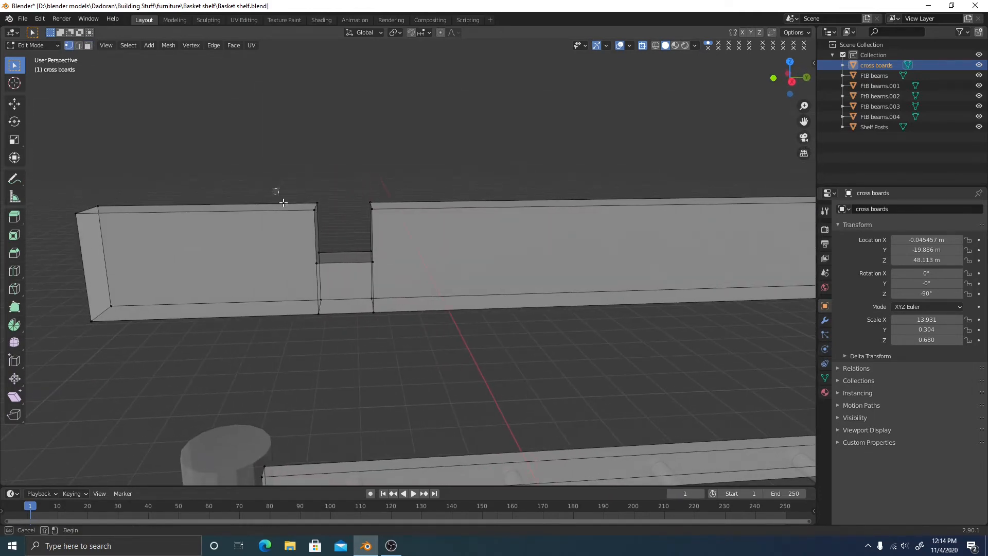
left_click_drag(276, 192, 328, 282)
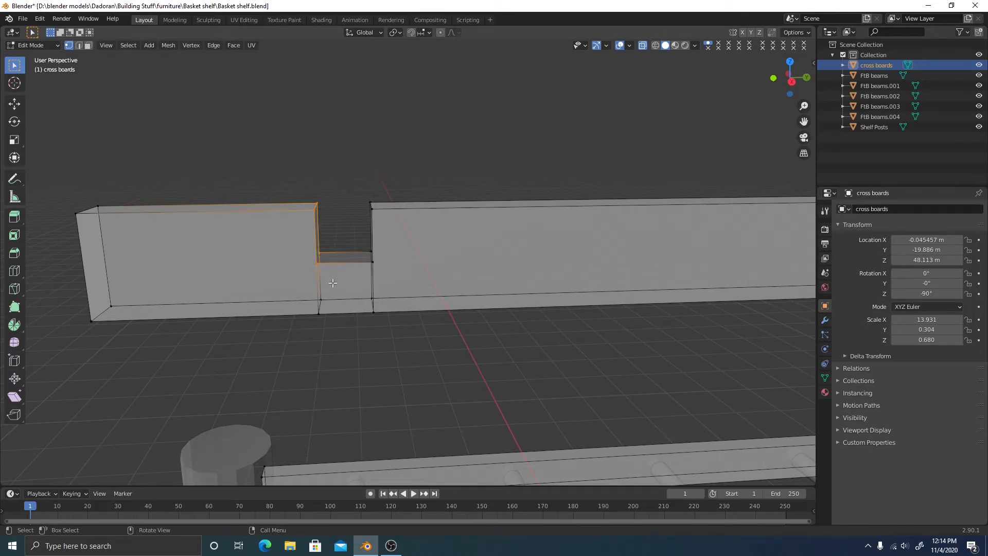
left_click_drag(304, 244, 394, 283)
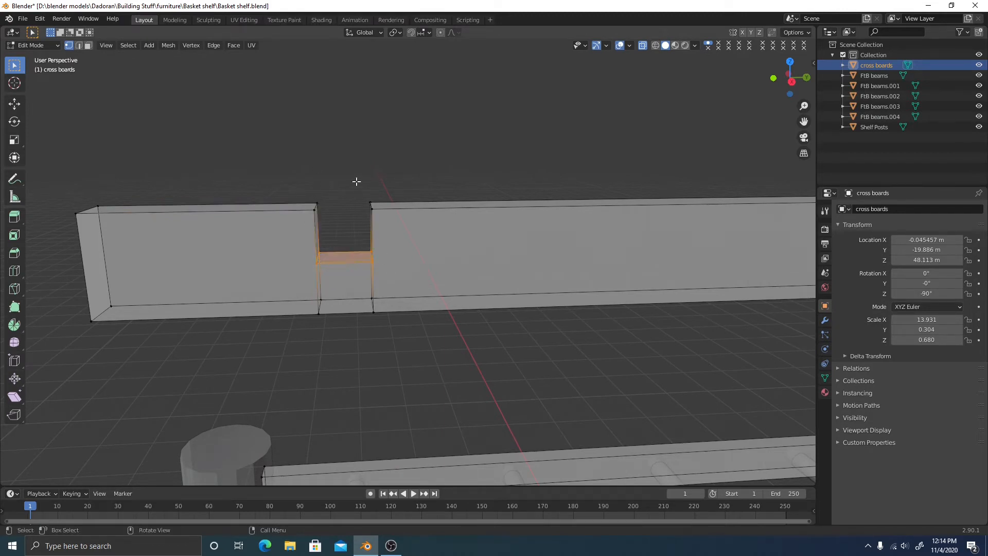
left_click_drag(357, 180, 400, 280)
middle_click_drag(400, 280, 409, 258)
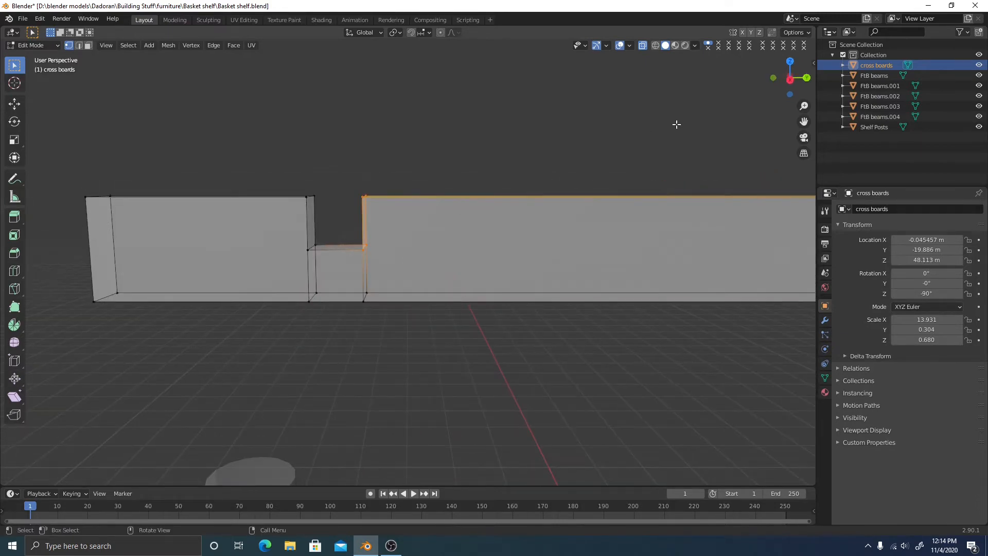
Lower the notch floor and side edges along Z by about 0.13 m in right side view
left_click(789, 77)
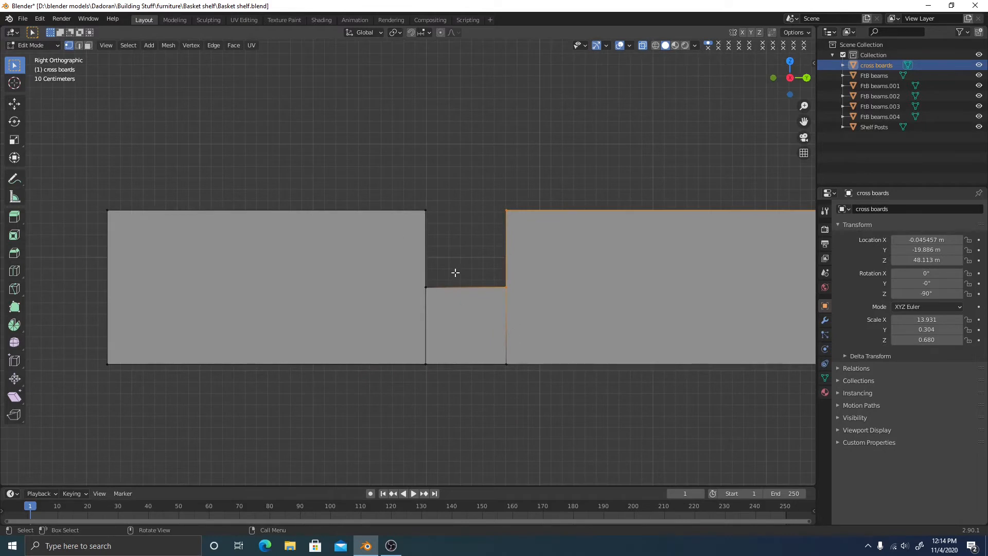
left_click(432, 291)
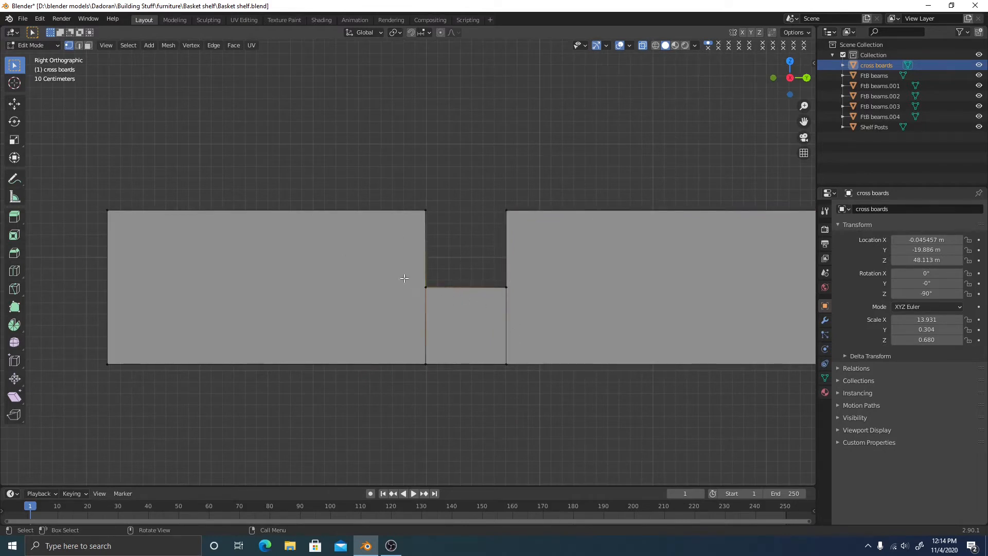
left_click_drag(404, 278, 525, 308)
middle_click_drag(547, 302, 508, 298, "shift")
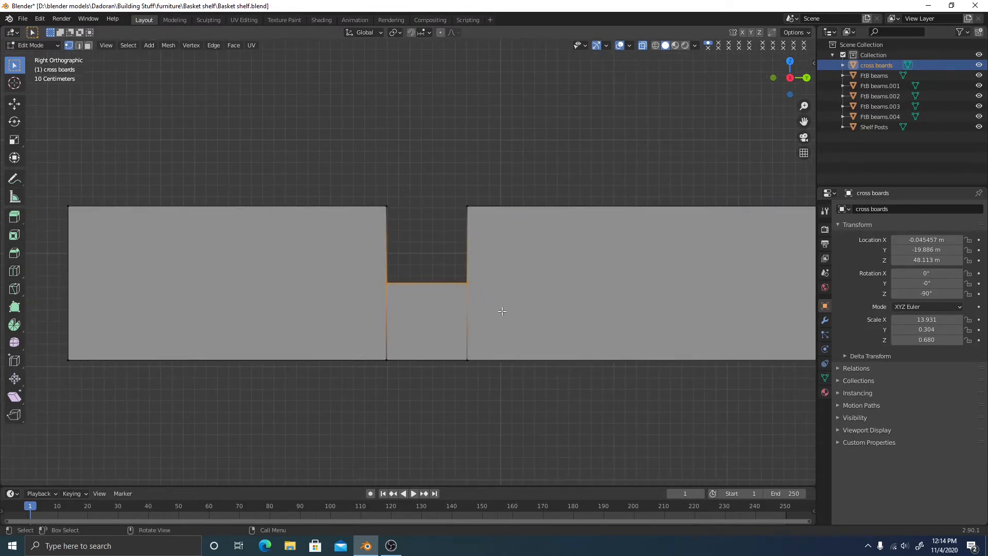
key("g")
key("z")
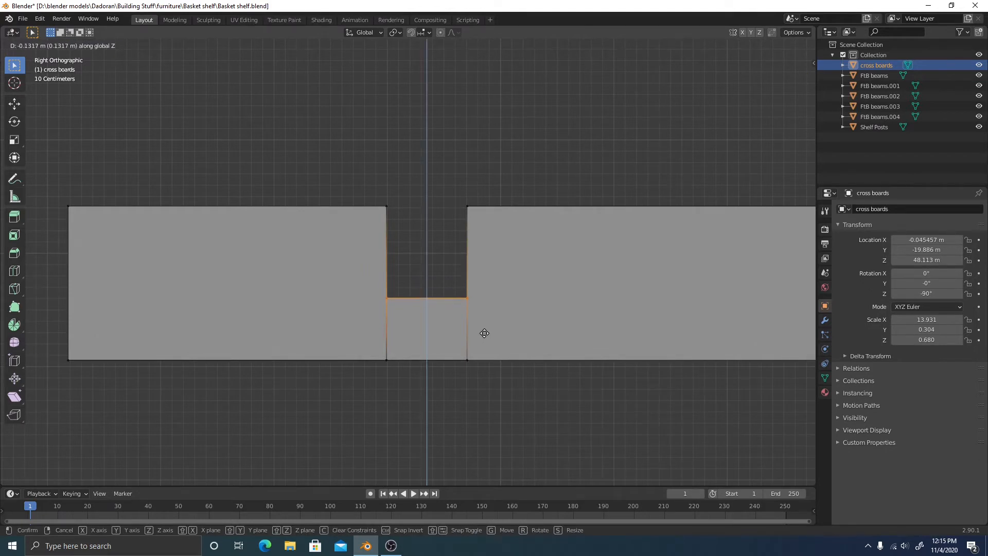
left_click(485, 334)
Select the notch's right corner edge and start bevelling it
middle_click_drag(521, 339, 408, 291)
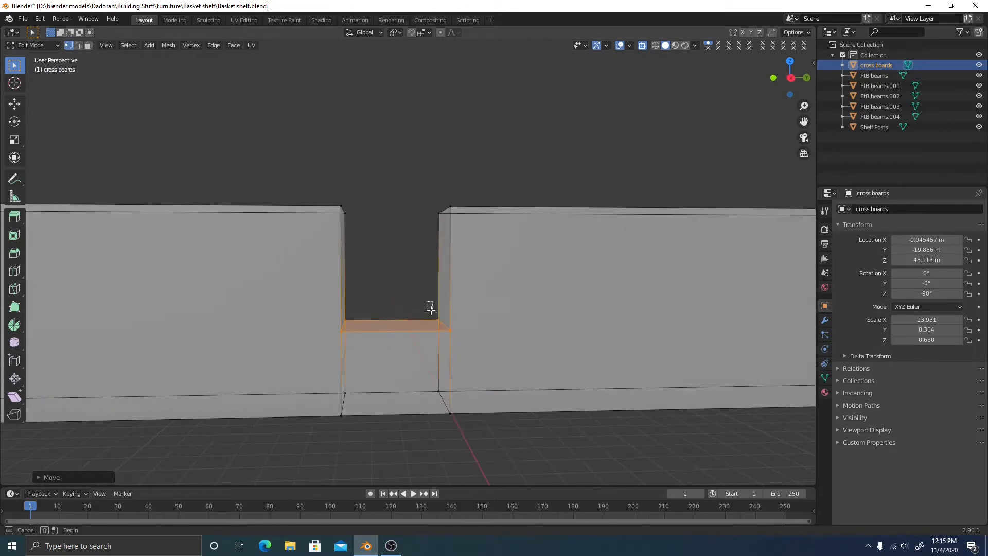
left_click_drag(427, 306, 460, 344)
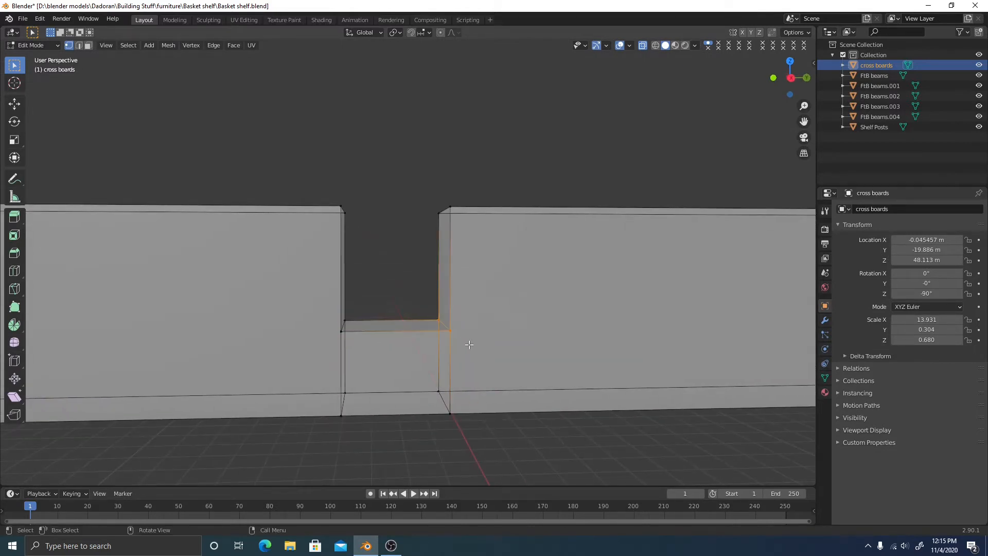
key("ctrl+b")
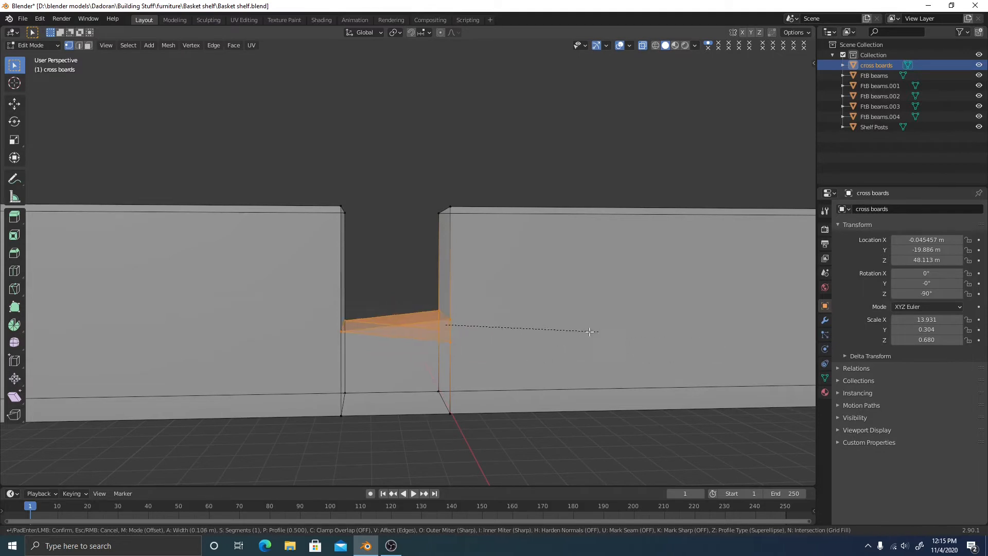
Confirm the corner bevel, then abandon a second bevel attempt on the notch edges
left_click(552, 330)
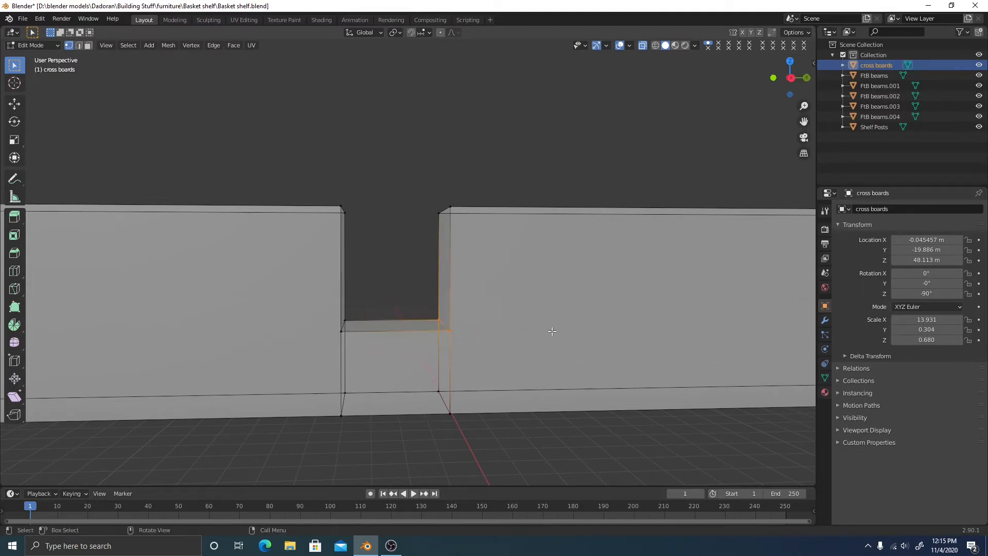
key("alt+a")
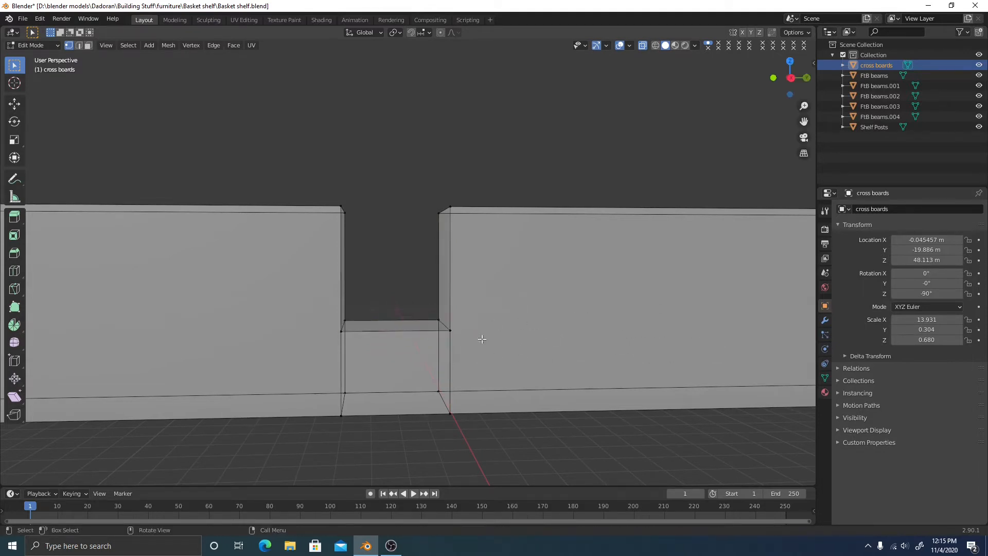
key("2")
key("ctrl+b")
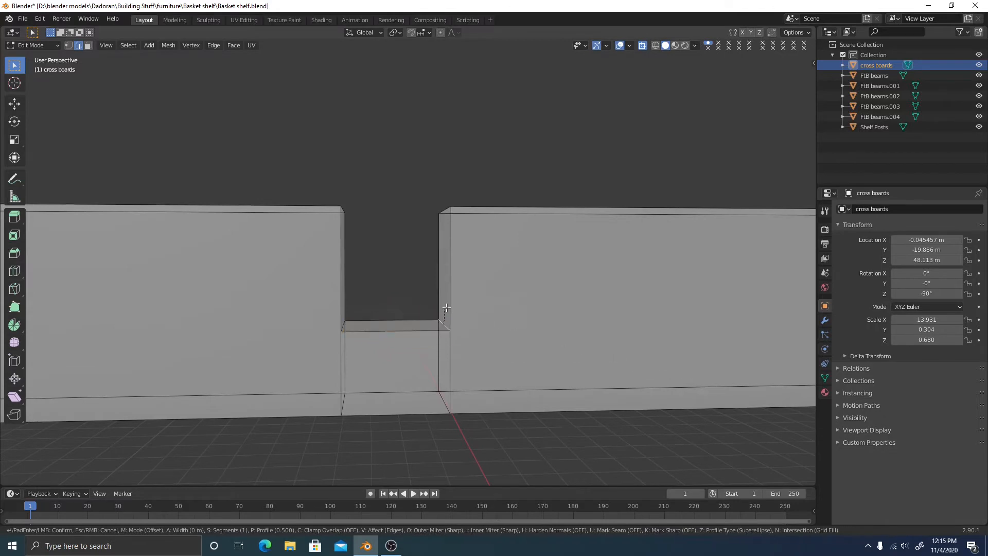
key("Escape")
middle_click_drag(472, 357, 477, 370)
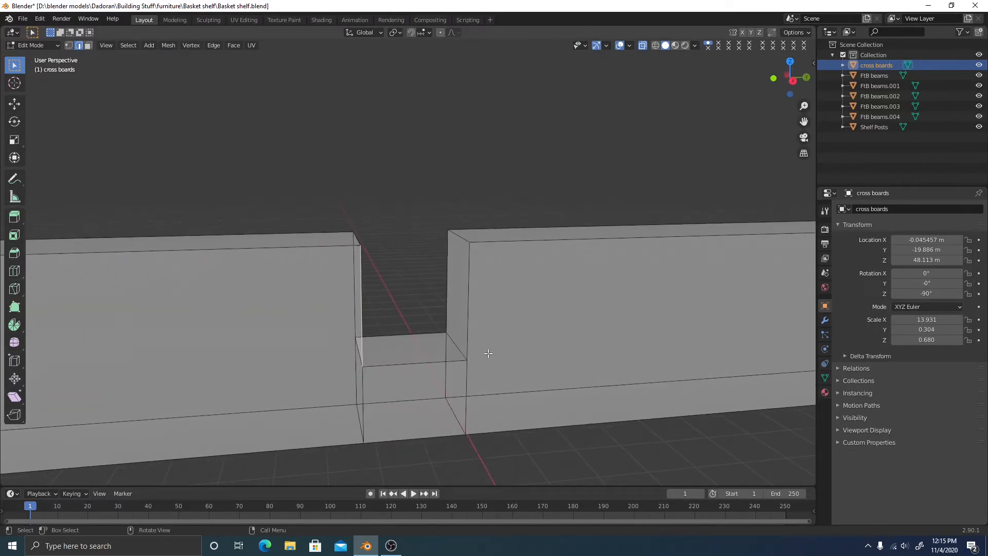
middle_click_drag(396, 269, 438, 298)
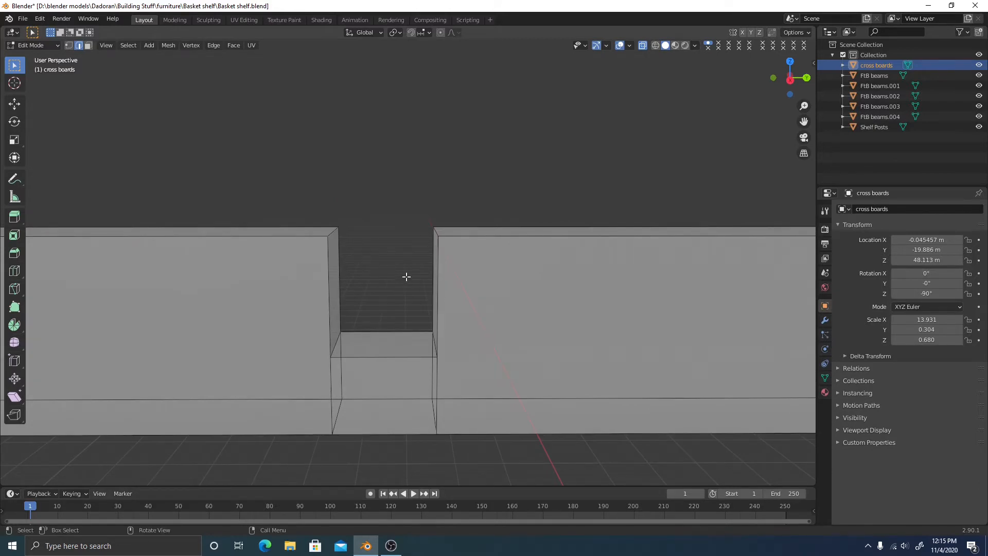
Subdivide the notch's vertical side edge and its two floor edges, then expand the Subdivide panel
left_click(433, 280)
right_click(397, 278)
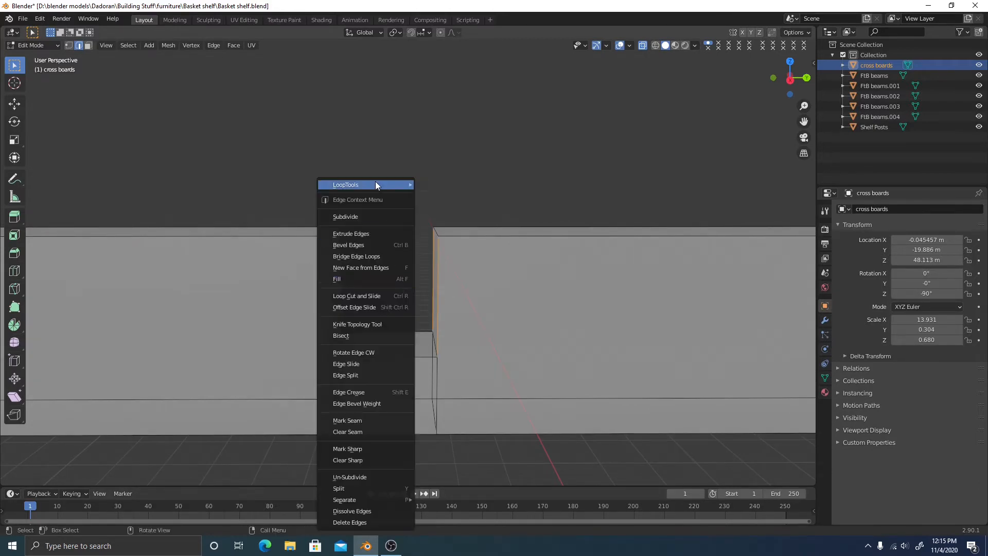
left_click(363, 216)
left_click(370, 291)
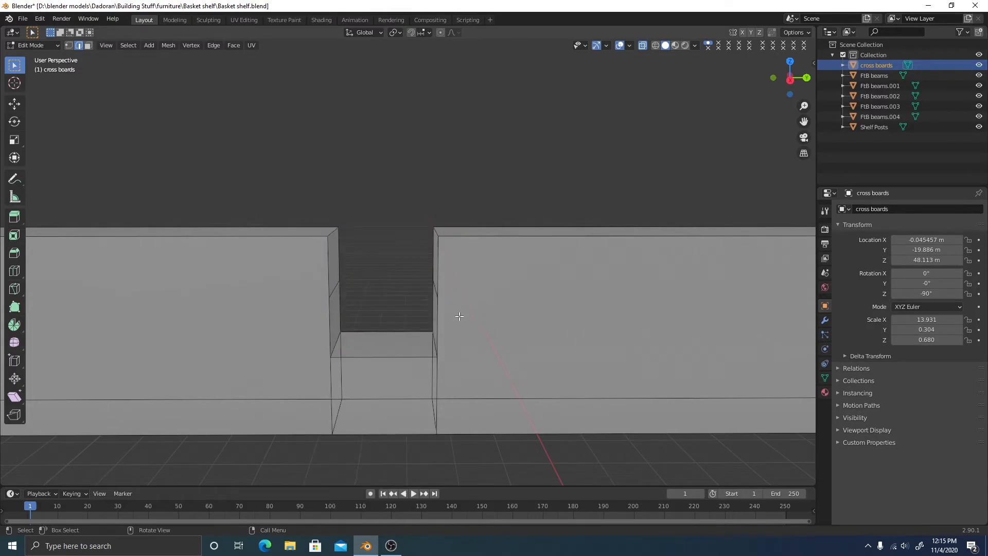
middle_click_drag(504, 377, 498, 358)
left_click_drag(368, 307, 387, 360)
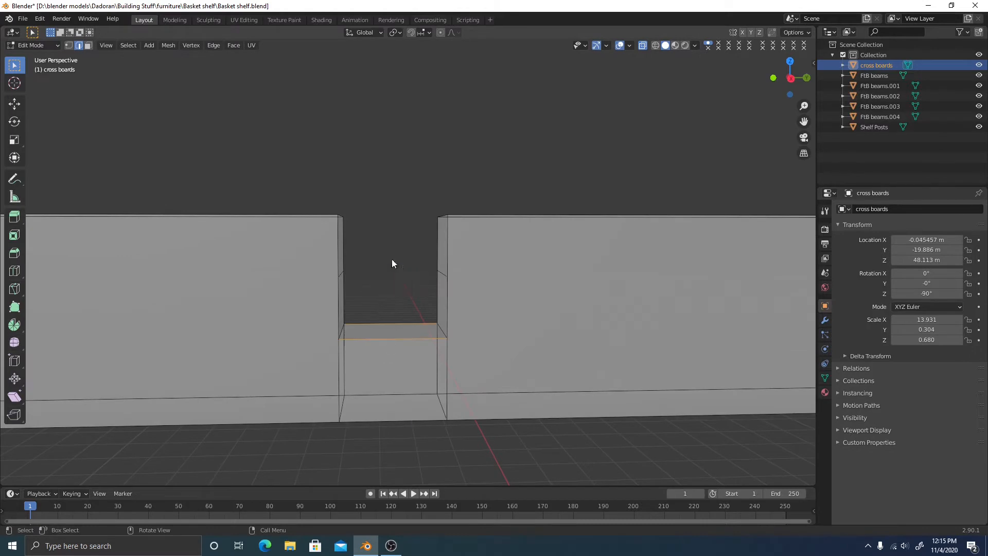
right_click(391, 258)
left_click(377, 218)
left_click(53, 474)
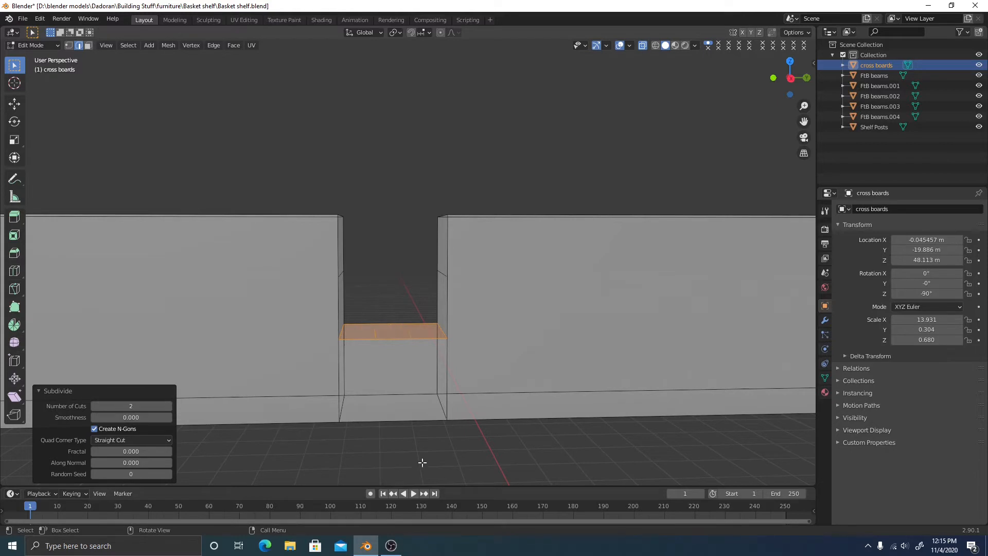
In the flat right side view, lower the notch floor vertices along Z
left_click(468, 458)
middle_click_drag(494, 372, 533, 287)
left_click(790, 78)
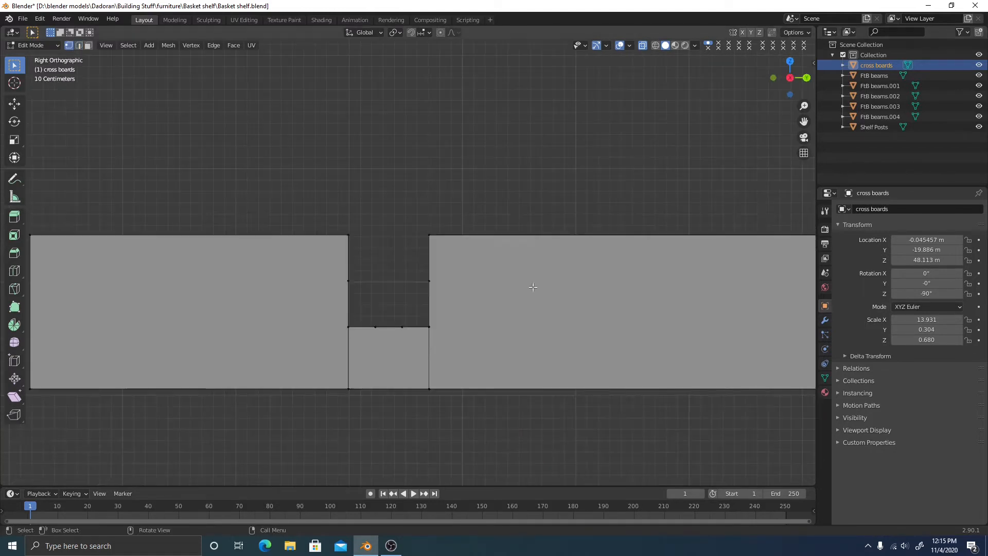
scroll(412, 373, "up", 2)
middle_click_drag(466, 322, 502, 304, "shift")
left_click_drag(328, 319, 514, 373)
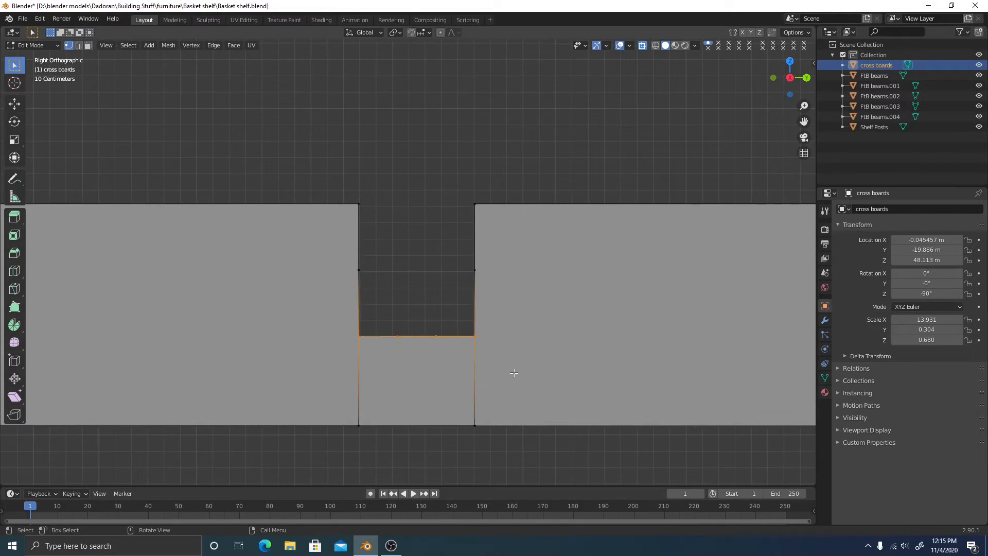
key("g")
key("z")
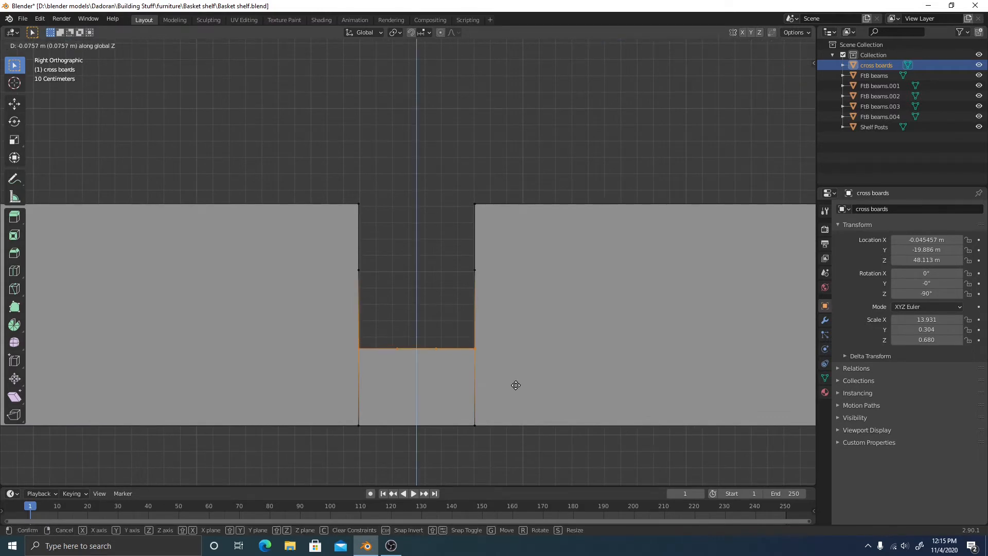
left_click(518, 381)
Drop the two mid-height side vertices down along Z by about 0.268 m
left_click_drag(338, 250, 535, 301)
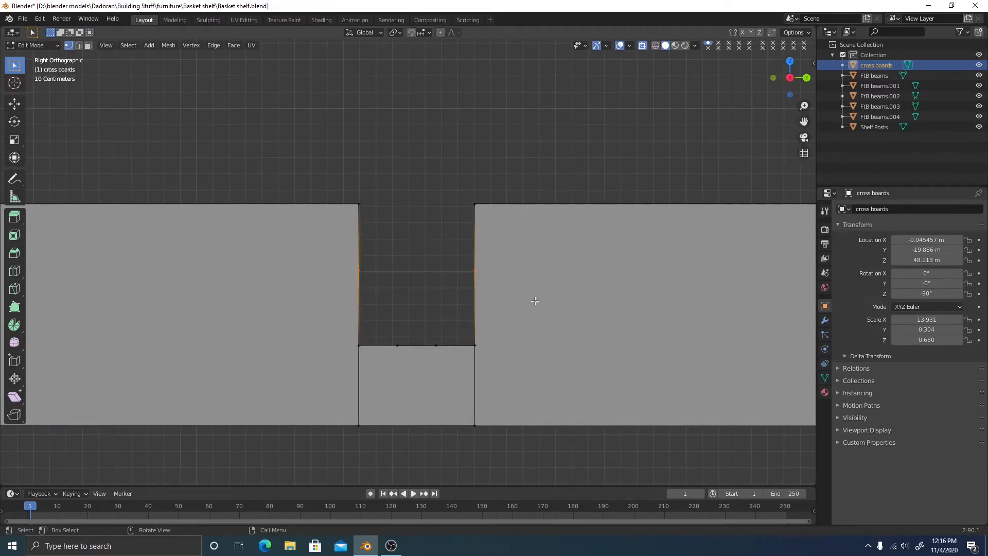
key("g")
key("z")
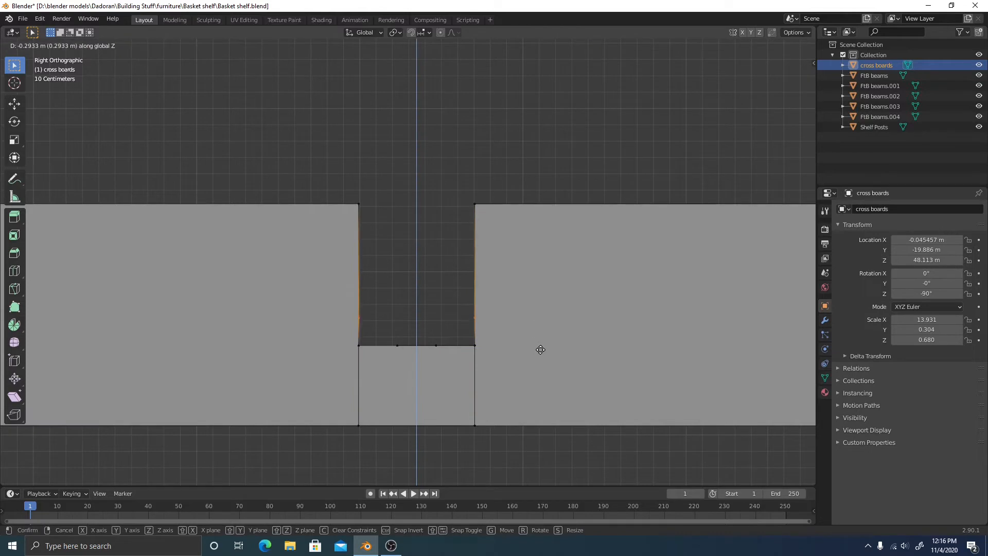
left_click(540, 350)
scroll(536, 348, "up", 3)
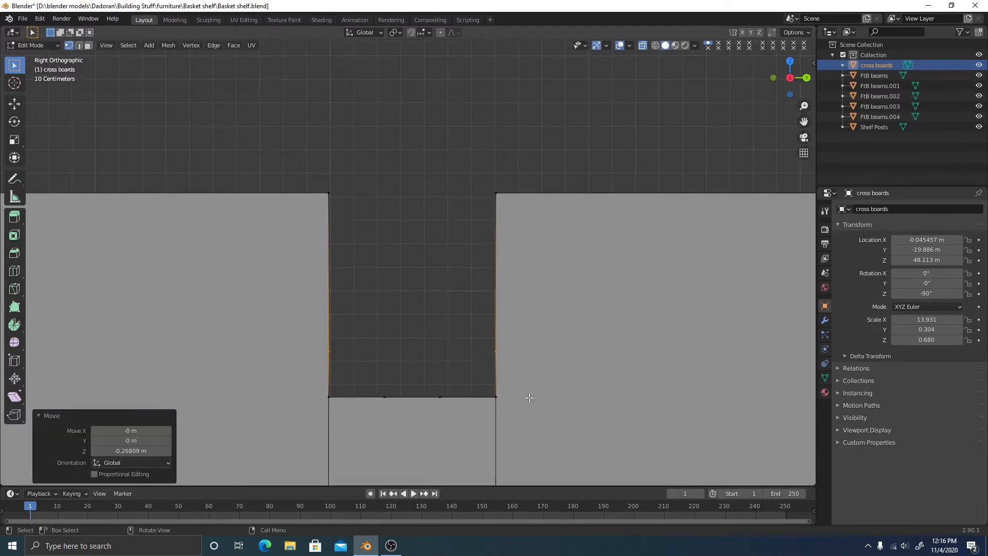
middle_click_drag(526, 399, 524, 367)
scroll(547, 396, "down", 3)
mouse_move(457, 352)
left_mouse_down()
mouse_move(501, 394)
mouse_move(458, 361)
left_mouse_up()
Delete the notch's two inner side faces and its left and right floor faces
middle_click_drag(458, 396, 489, 357)
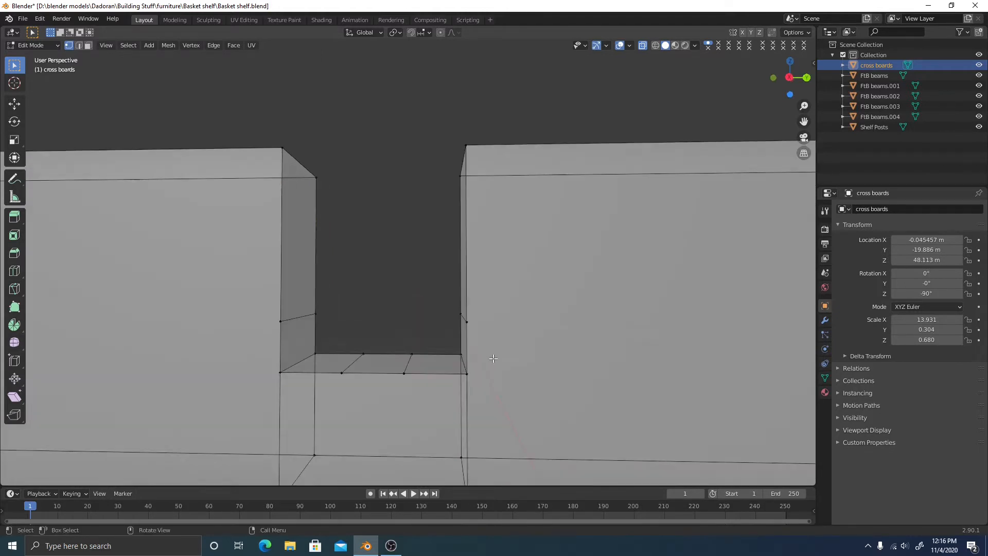
left_click(790, 77)
scroll(525, 307, "up", 1)
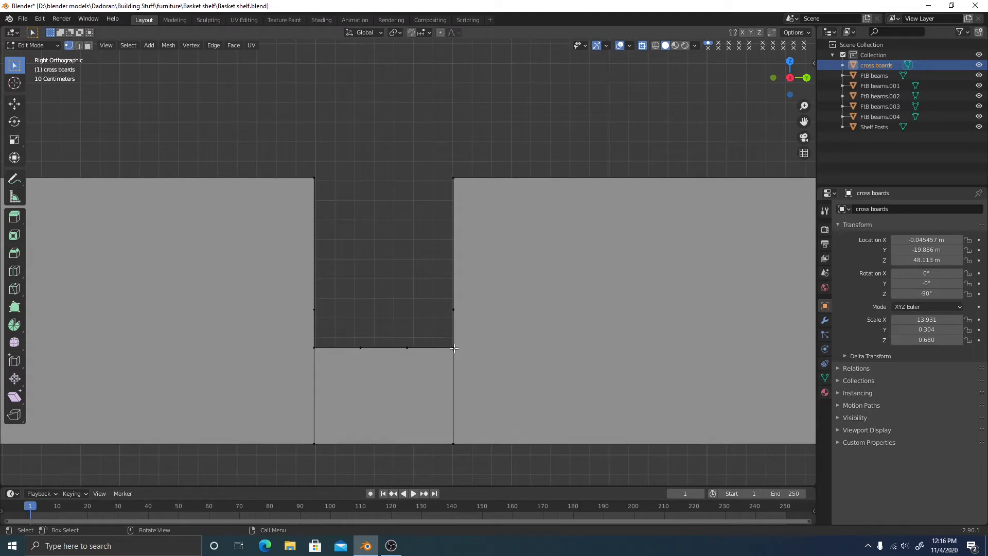
middle_click_drag(402, 371, 411, 373)
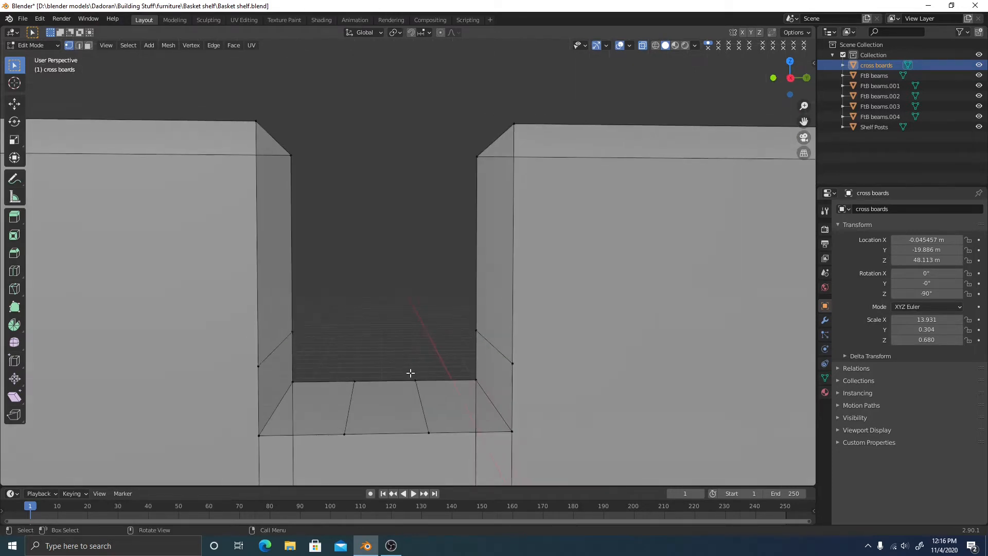
left_click_drag(401, 367, 425, 392)
key("3")
left_click(491, 382)
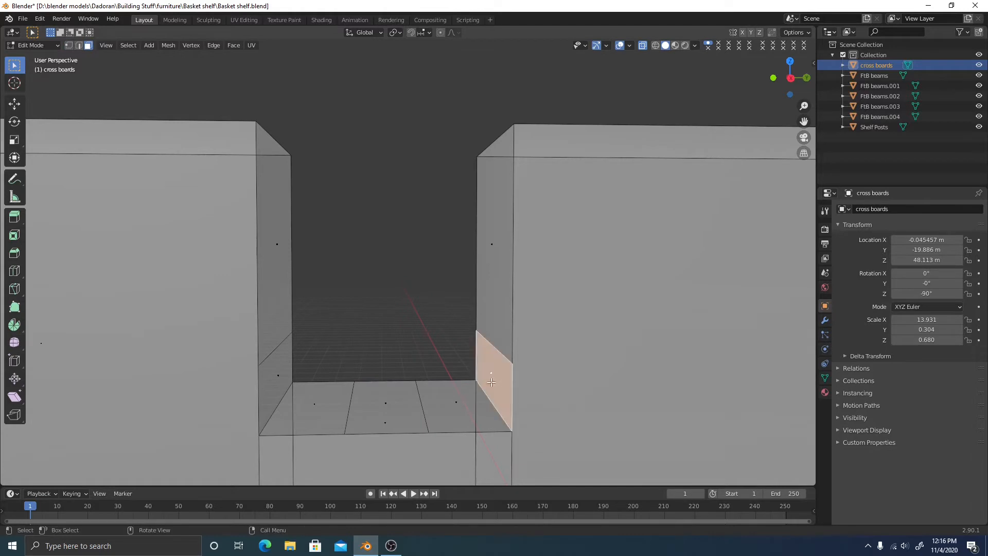
left_click(456, 410, "shift")
left_click(319, 395, "shift")
left_click(279, 380, "shift")
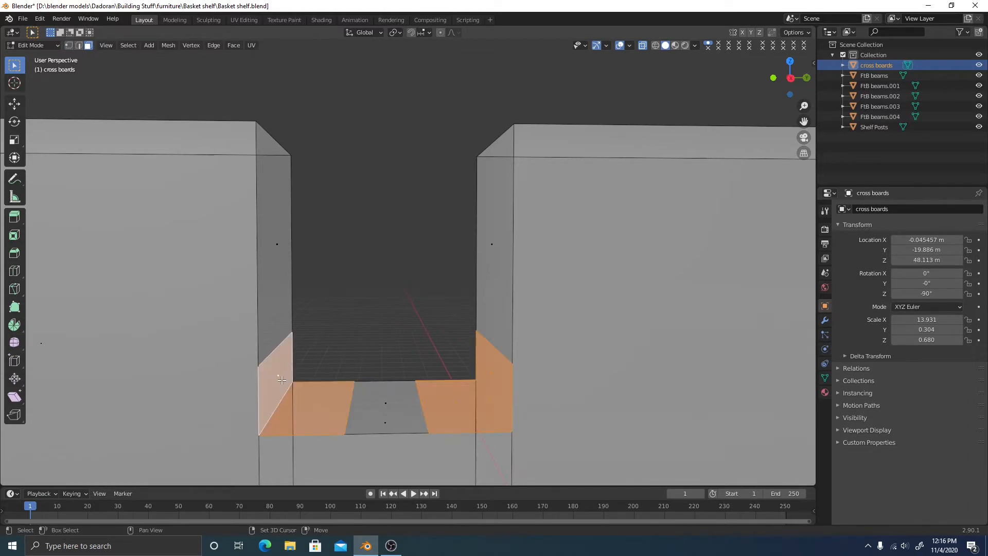
right_click(405, 313)
left_click(378, 526)
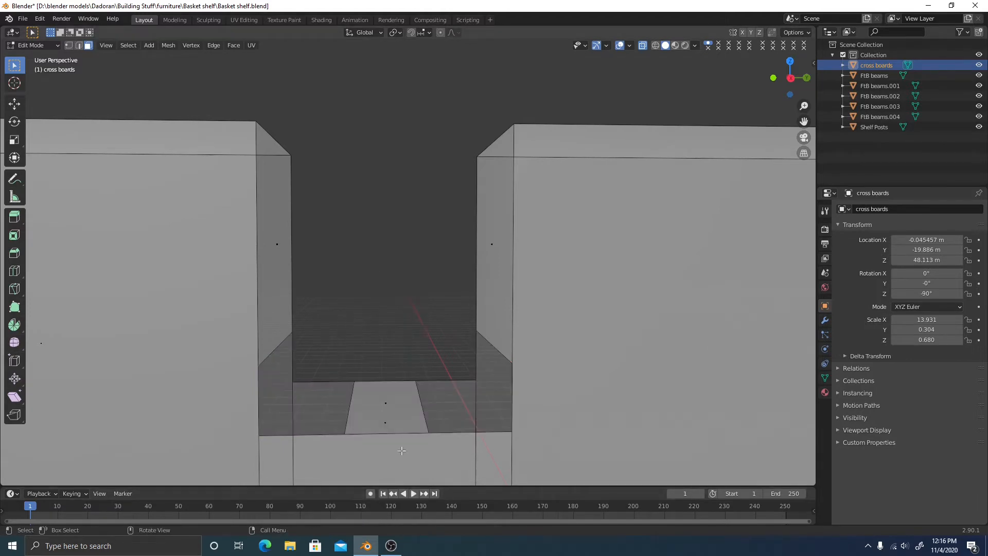
Fill a slanted face on the right from a floor vertex, the side midpoint and the corner vertex
middle_click_drag(422, 400, 410, 337)
key("1")
left_click(412, 356, "shift")
left_click(474, 304, "shift")
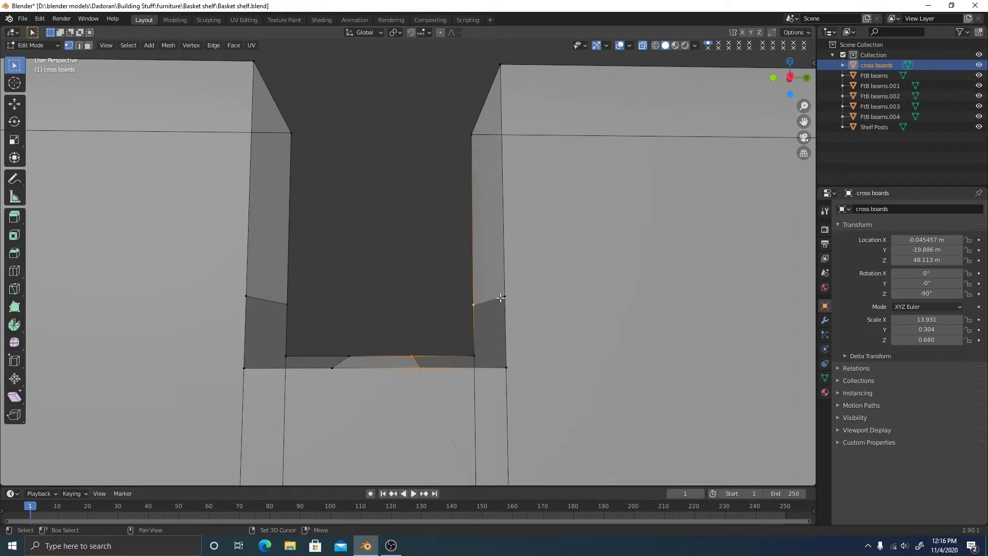
left_click(504, 296, "shift")
key("f")
middle_click_drag(542, 351, 479, 335)
middle_click_drag(424, 378, 417, 392)
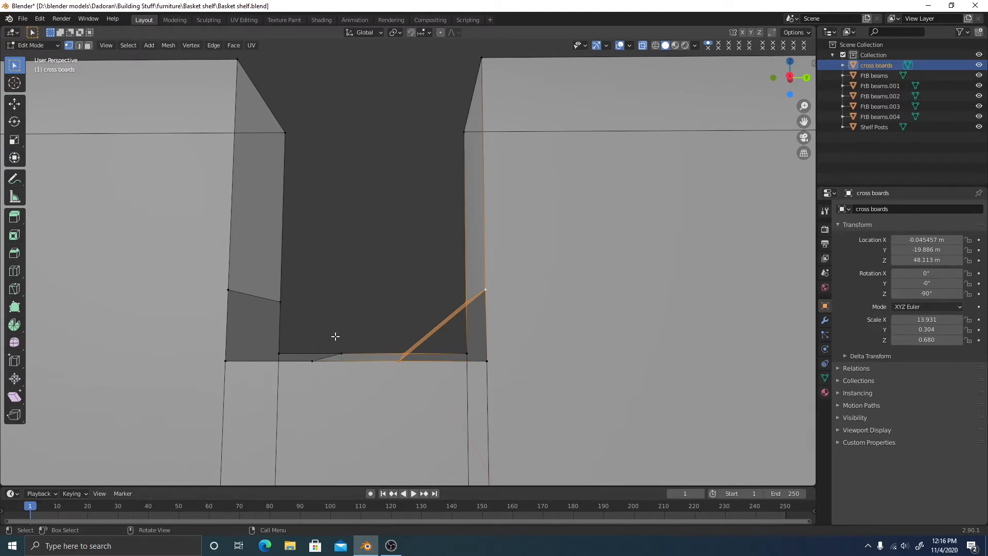
Fill the gap on the notch's left side with a new slanted face
left_click_drag(301, 340, 357, 371)
left_click_drag(208, 264, 313, 307, "shift")
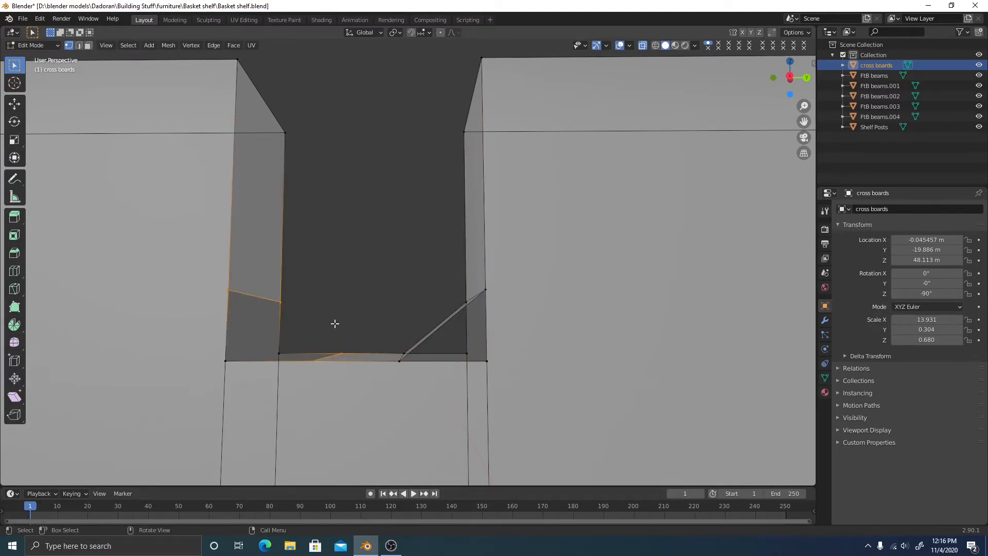
key("f")
key("alt+a")
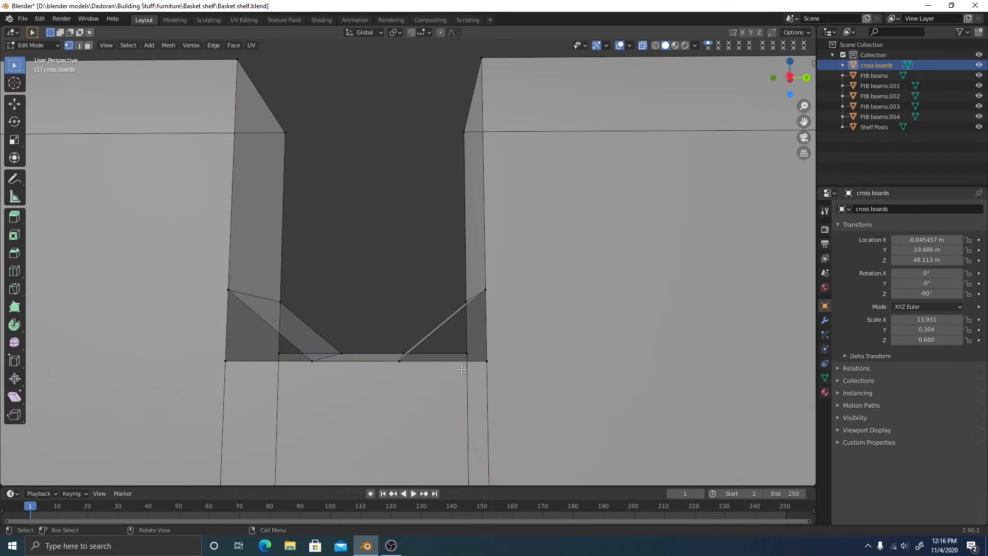
scroll(463, 369, "down", 2)
middle_click_drag(485, 363, 443, 342, "shift")
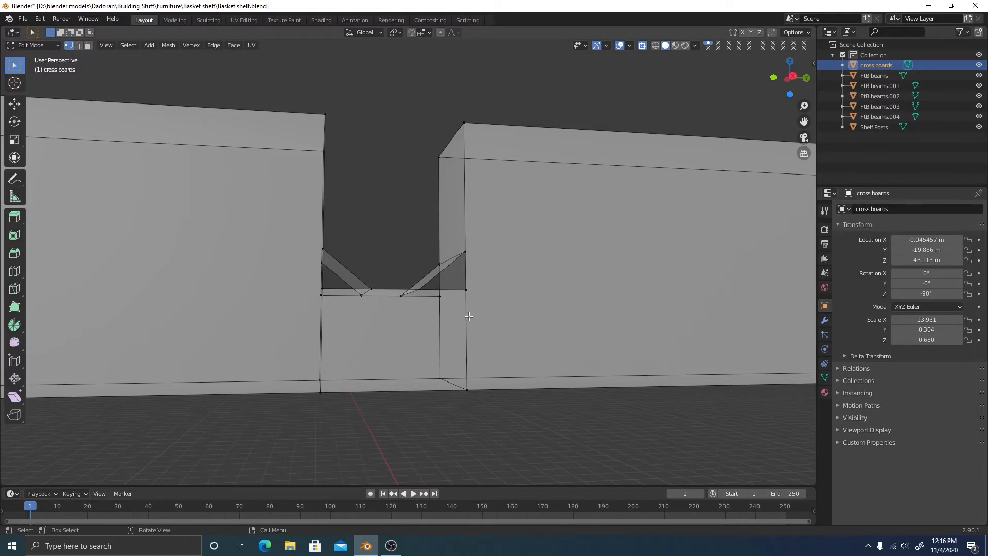
middle_click_drag(469, 316, 427, 363)
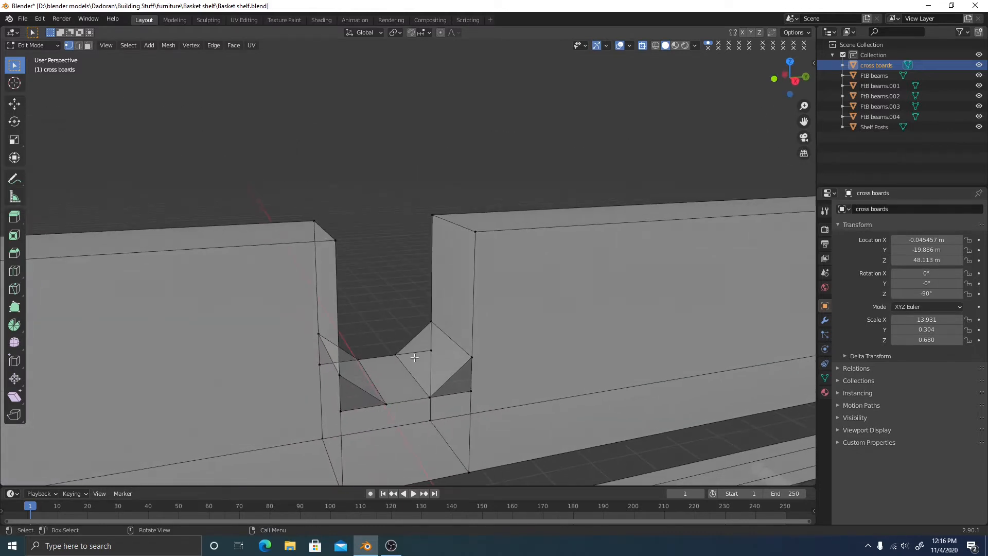
Select the diamond-shaped face to inspect the V-notch, then return to vertex selection
key("3")
left_click(438, 361)
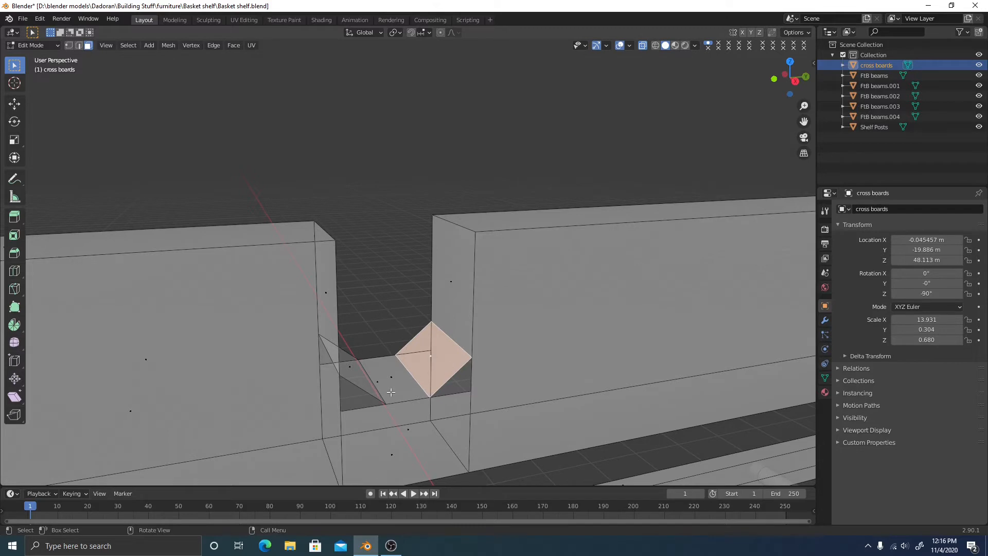
mouse_move(466, 380)
middle_mouse_down()
mouse_move(467, 360)
mouse_move(471, 379)
middle_mouse_up()
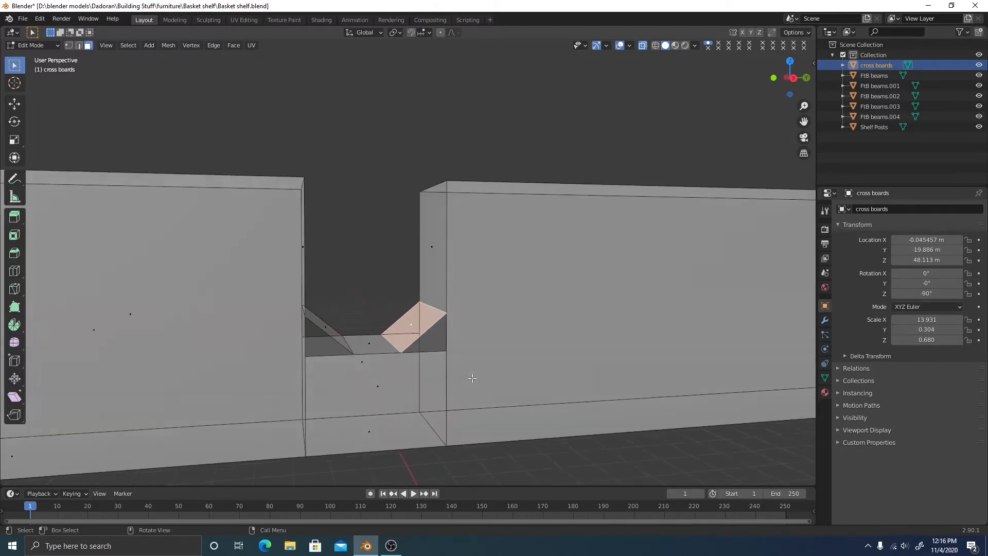
middle_click_drag(396, 357, 437, 371)
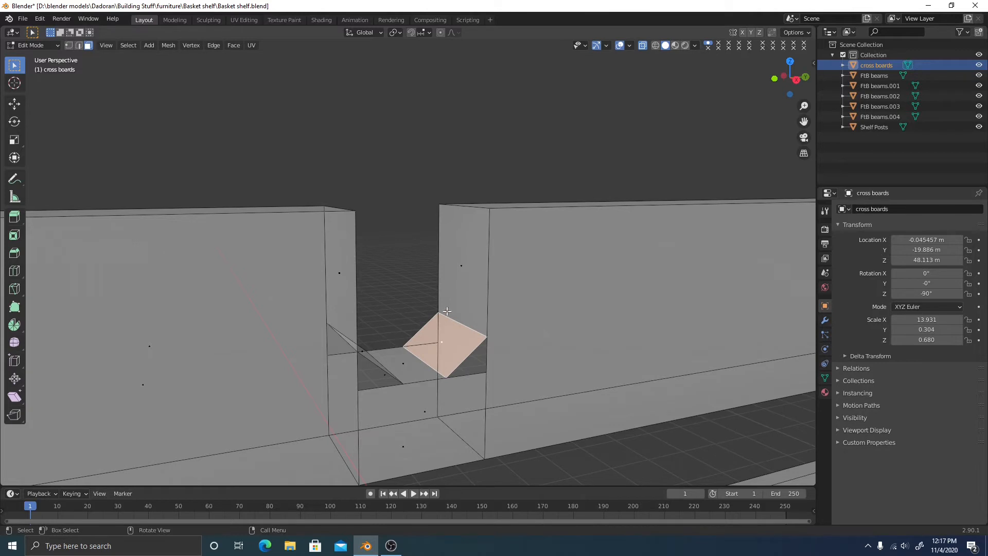
middle_click_drag(437, 348, 394, 333)
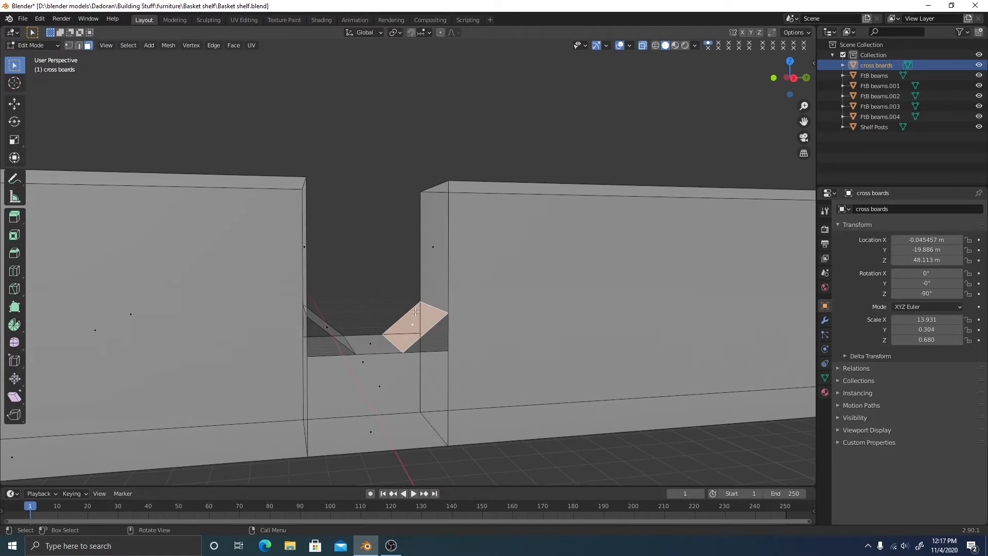
key("2")
middle_click_drag(455, 327, 415, 274)
key("1")
left_click(340, 277)
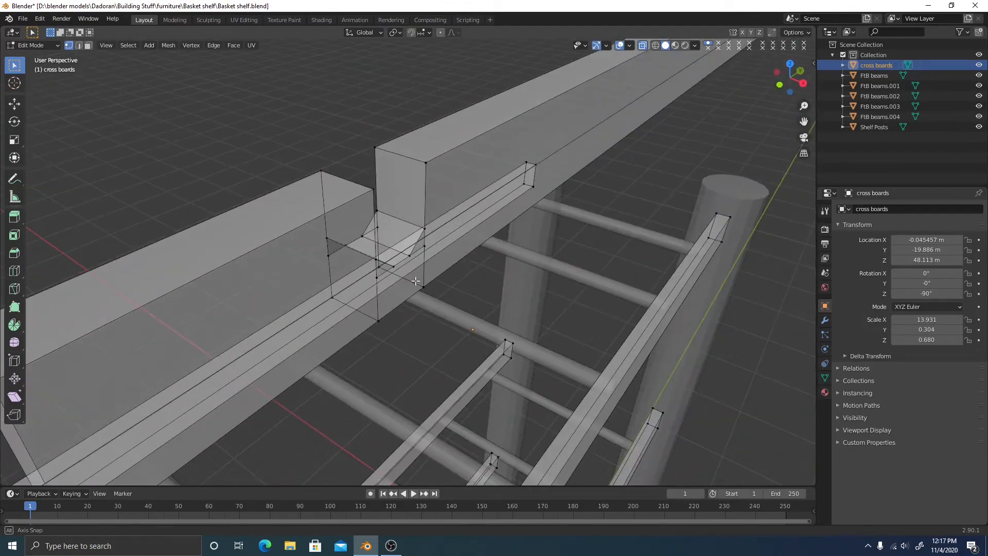
scroll(427, 288, "down", 3)
middle_click_drag(549, 438, 467, 324, "shift")
scroll(468, 324, "down", 5)
middle_click_drag(489, 374, 333, 227)
scroll(344, 224, "up", 8)
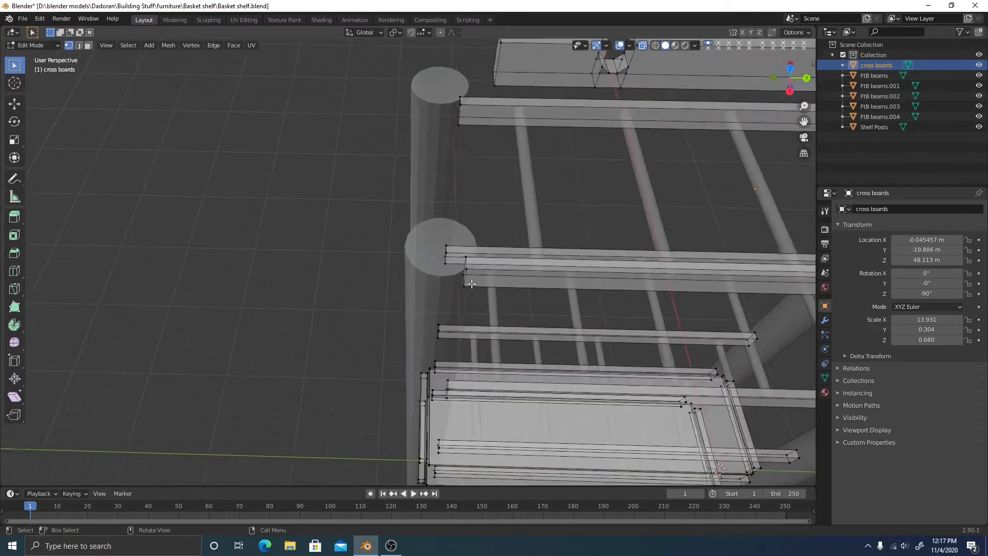
middle_click_drag(488, 295, 440, 234)
middle_click_drag(487, 335, 427, 240, "shift")
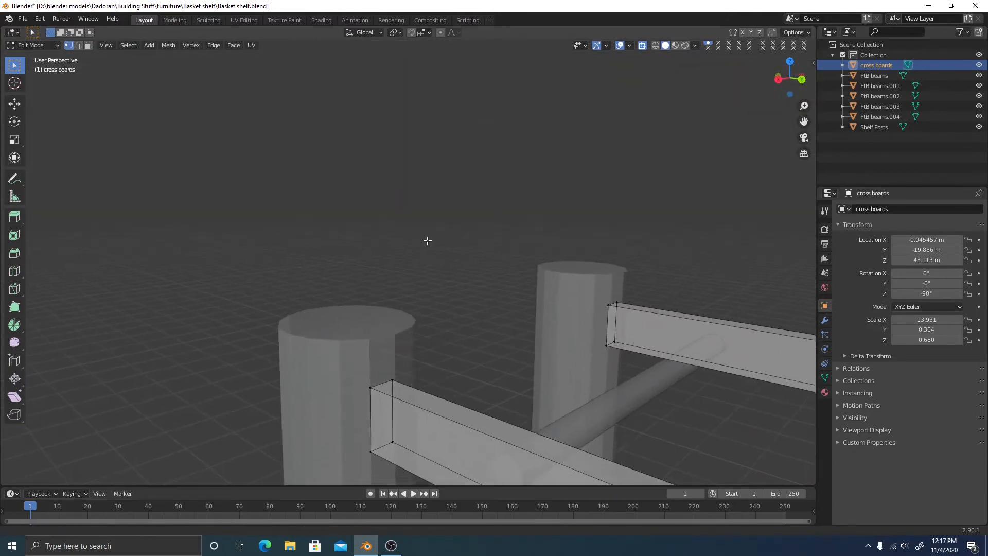
middle_click_drag(325, 309, 344, 320)
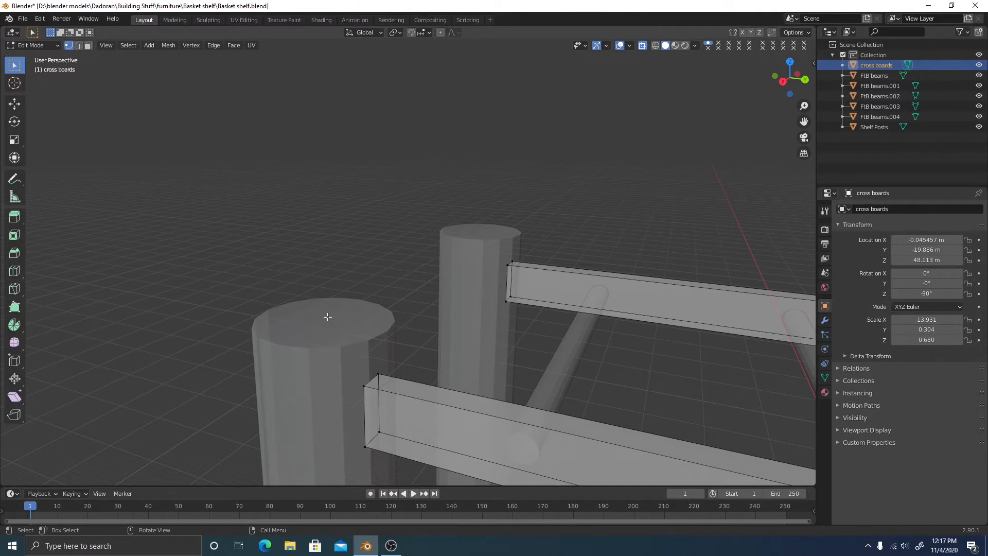
middle_click_drag(364, 308, 383, 320)
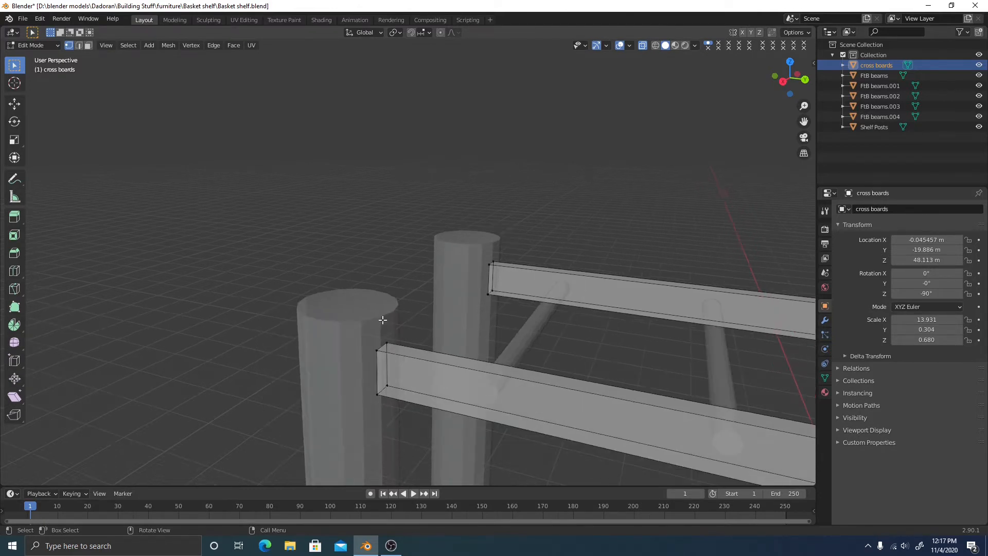
middle_click_drag(515, 260, 290, 359, "shift")
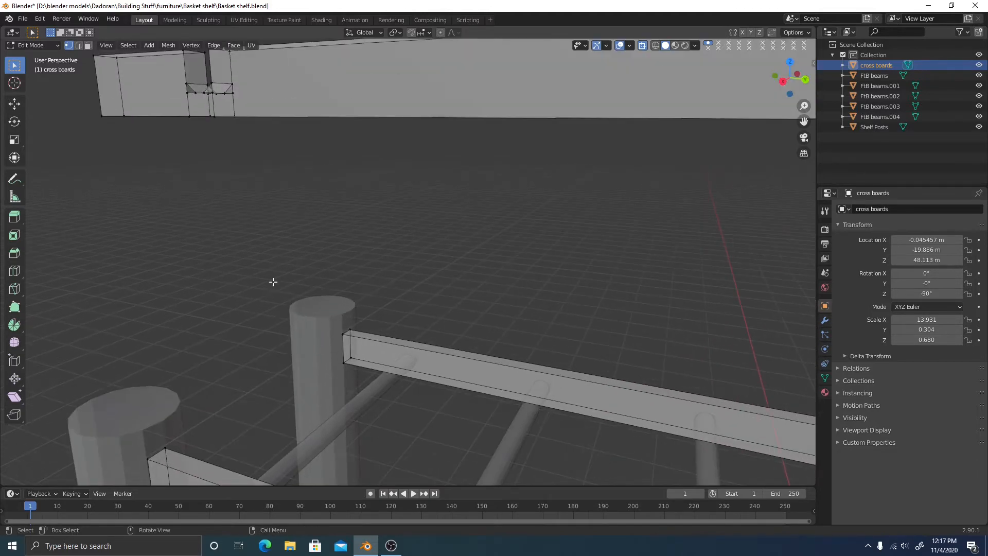
middle_click_drag(293, 261, 342, 240, "shift")
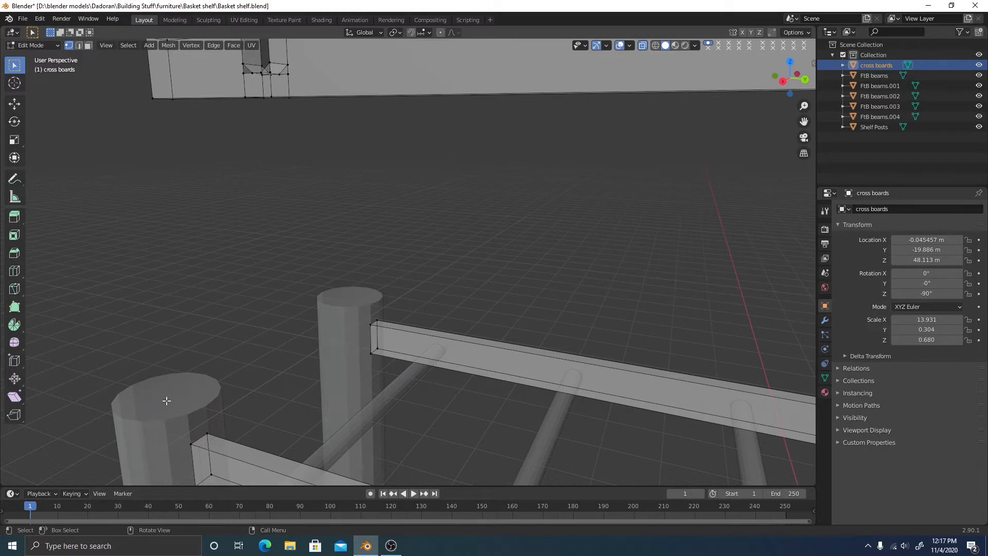
middle_click_drag(172, 400, 324, 328)
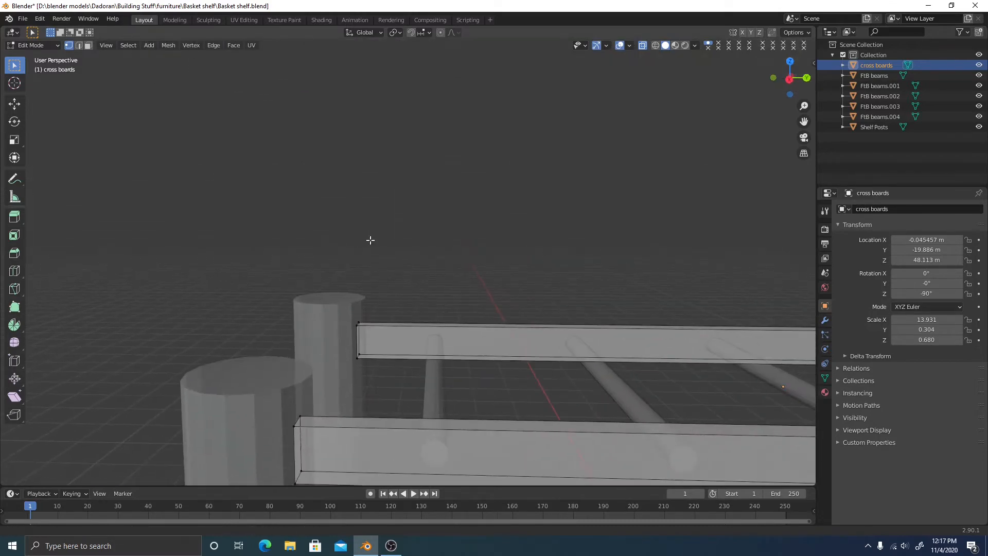
middle_click_drag(412, 154, 436, 292, "shift")
scroll(436, 292, "up", 6)
middle_click_drag(467, 263, 391, 350, "shift")
Fill the triangular hole at the notch's right slanted wall with a face
scroll(447, 333, "up", 2)
middle_click_drag(447, 333, 511, 251, "shift")
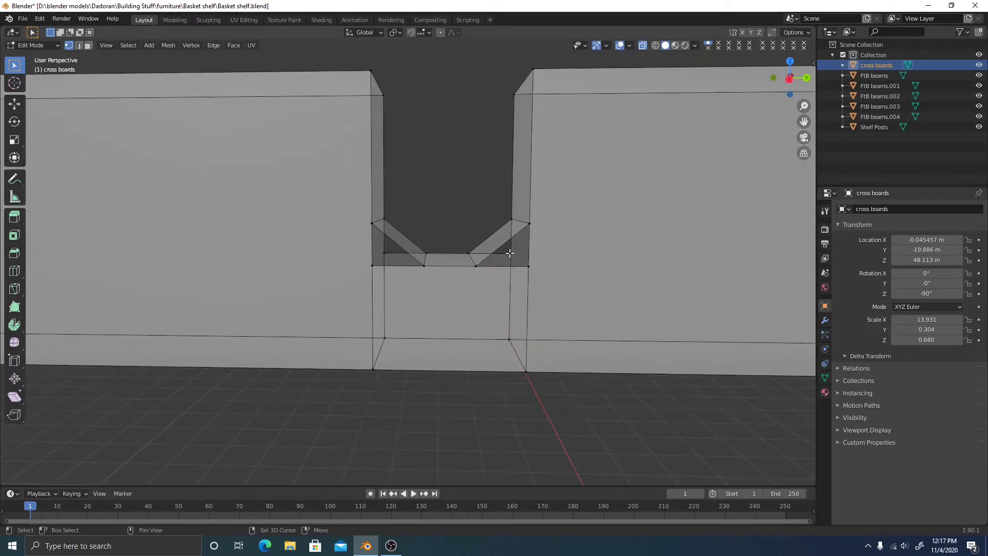
scroll(424, 383, "down", 6)
mouse_move(443, 386)
middle_mouse_down()
mouse_move(507, 428)
mouse_move(525, 426)
mouse_move(431, 384)
middle_mouse_up()
scroll(566, 268, "up", 5)
middle_click_drag(423, 222, 617, 310, "shift")
middle_click_drag(618, 309, 520, 278)
scroll(519, 278, "up", 2)
middle_click_drag(591, 260, 547, 248, "shift")
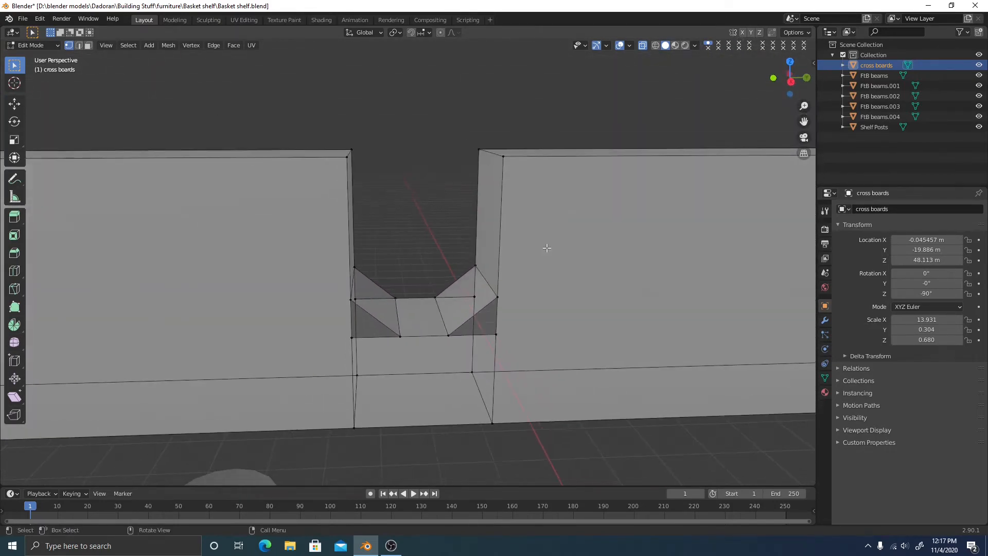
left_click(497, 331)
middle_click_drag(531, 332, 473, 307)
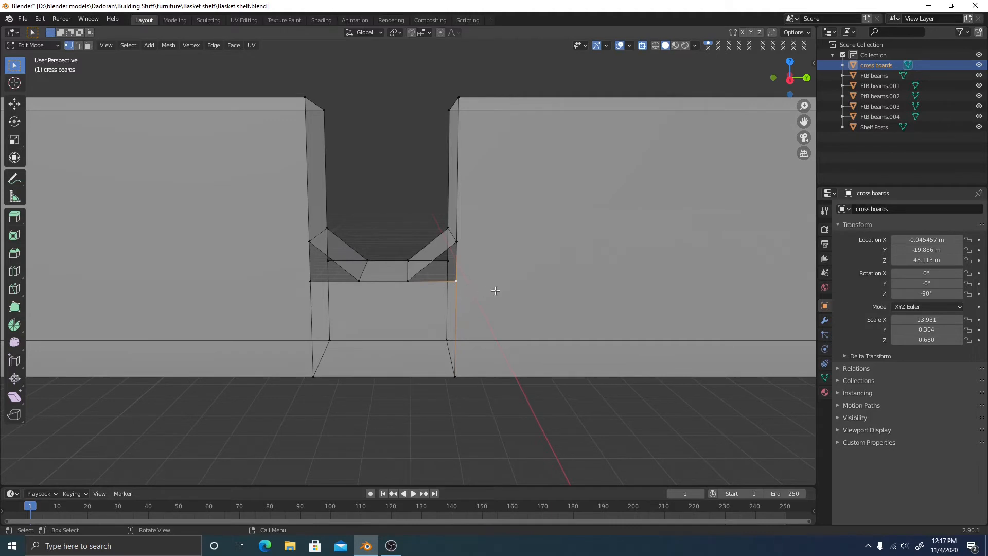
middle_click_drag(523, 291, 567, 371)
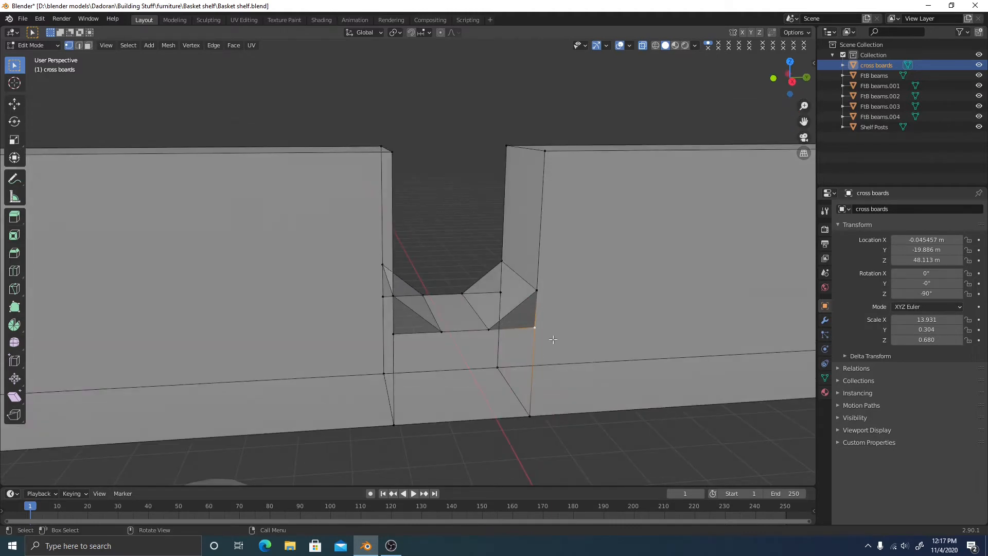
left_click(538, 289)
left_click(496, 329, "shift")
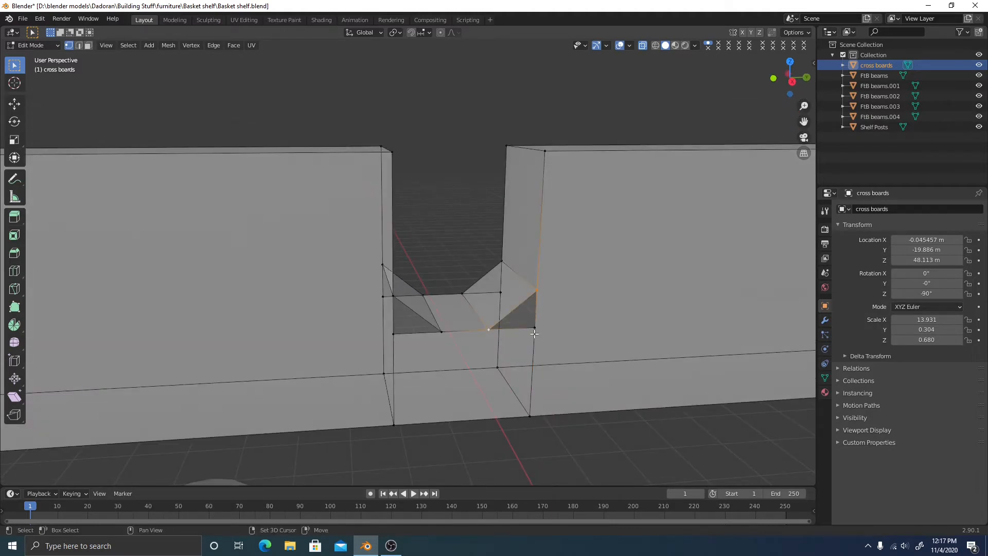
key("f")
Fill the second right-side triangular hole and the left triangular hole beside the notch
left_click(462, 293)
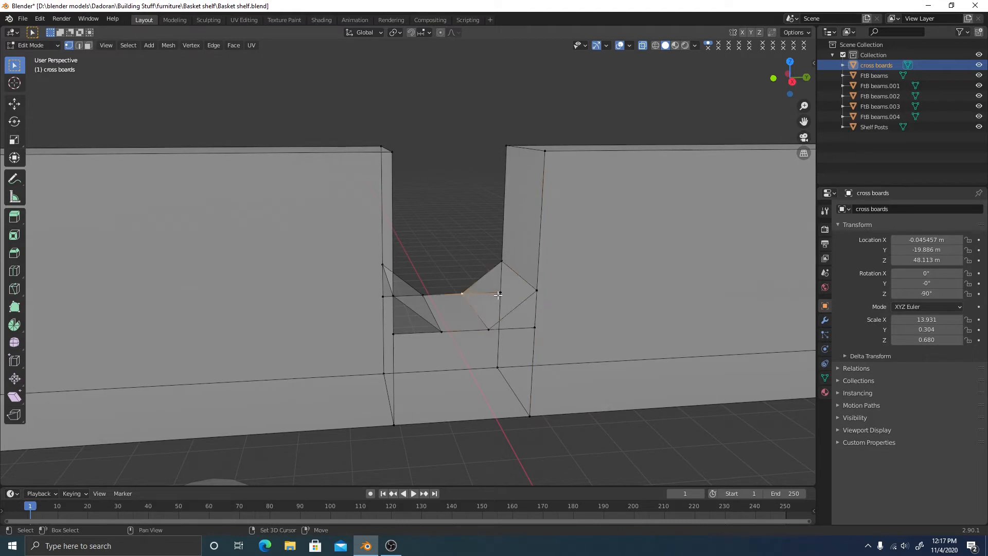
left_click(499, 295, "shift")
left_click(499, 265, "shift")
key("f")
left_click(425, 295)
left_click(384, 267, "shift")
left_click(386, 297, "shift")
key("f")
Fill the last triangular hole at the notch's lower left and clear the selection
left_click_drag(395, 308, 392, 306)
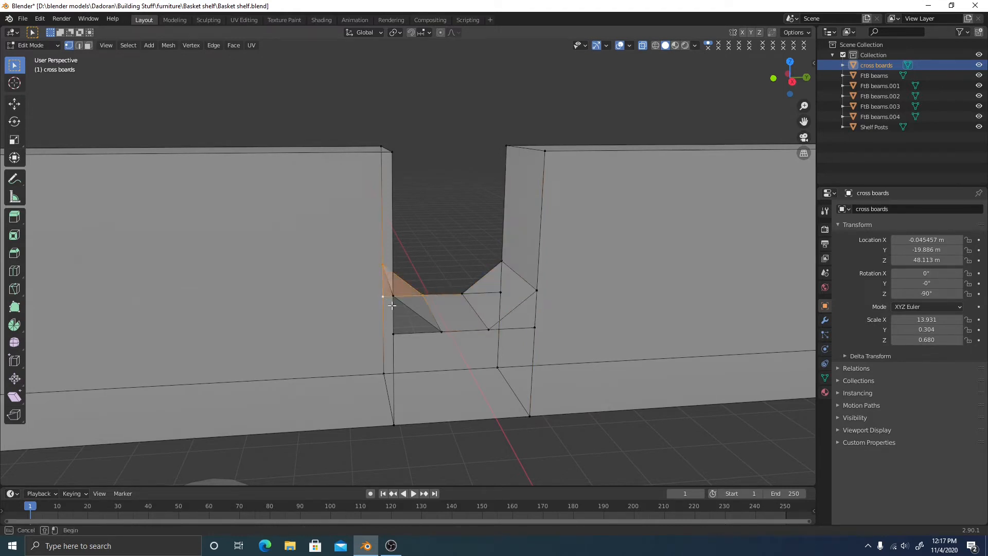
left_click(395, 301)
left_click(399, 334, "shift")
left_click(445, 335, "shift")
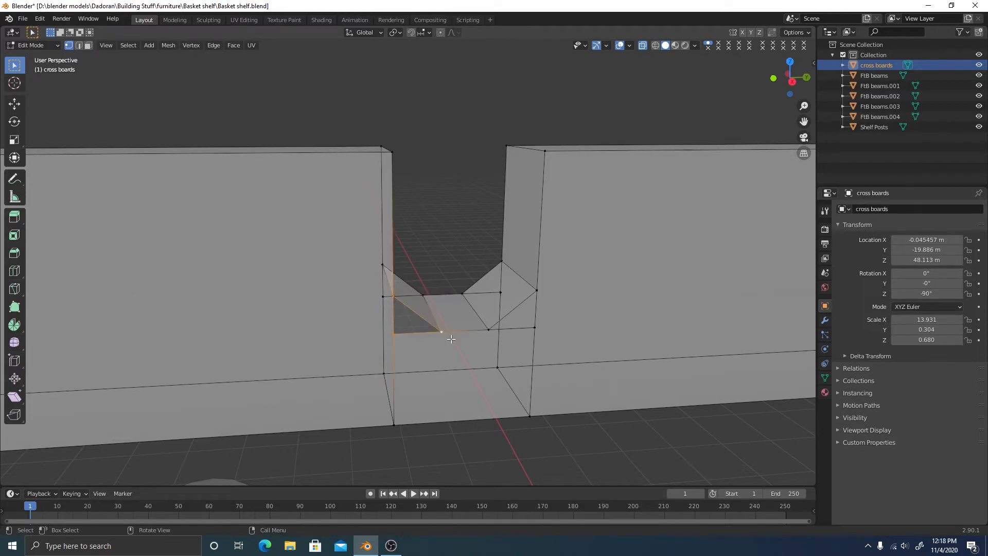
key("f")
key("alt+a")
middle_click_drag(572, 401, 486, 285)
Subdivide the notch's right chamfer edge with 3 cuts
scroll(518, 261, "down", 3)
scroll(486, 242, "up", 2)
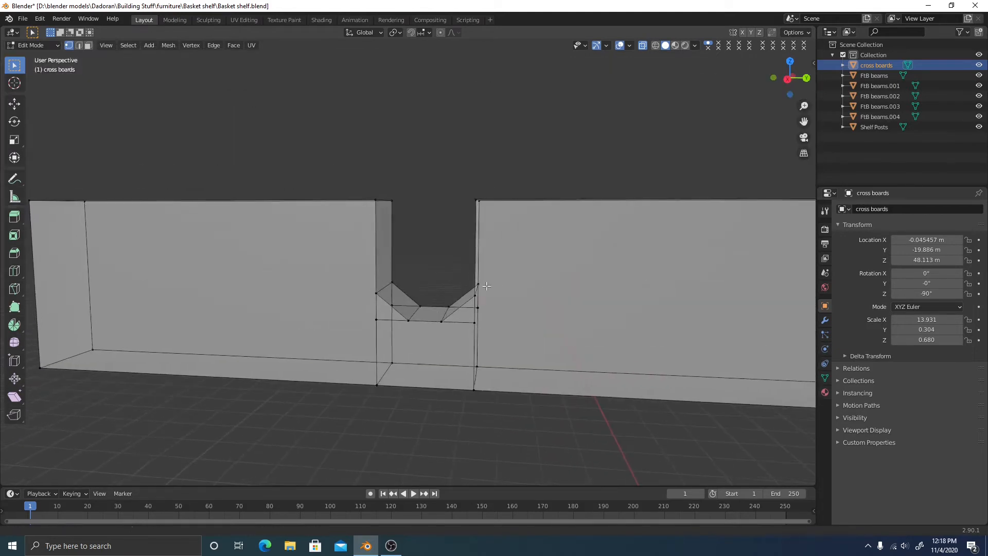
key("KP_3")
scroll(591, 258, "up", 4)
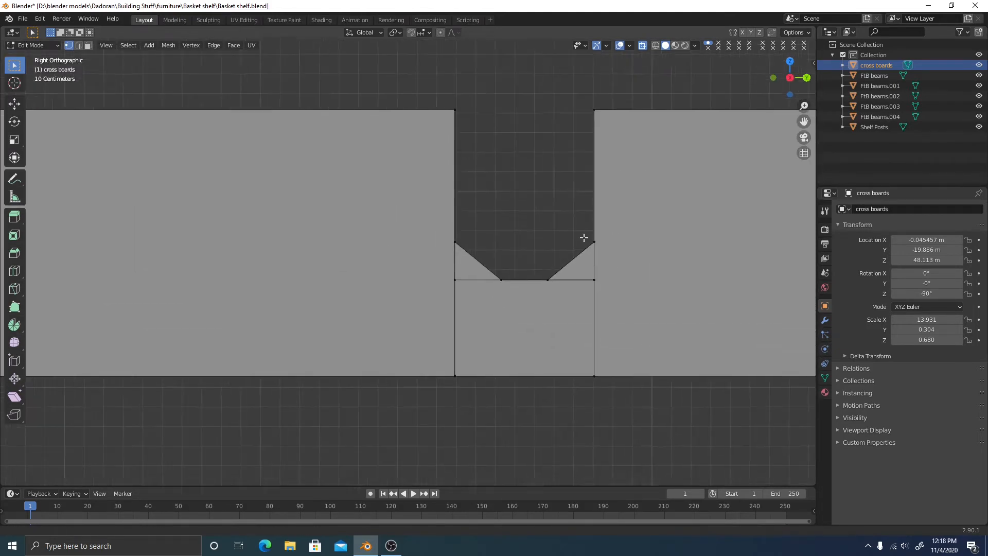
middle_click_drag(583, 237, 431, 220, "shift")
scroll(397, 298, "up", 3)
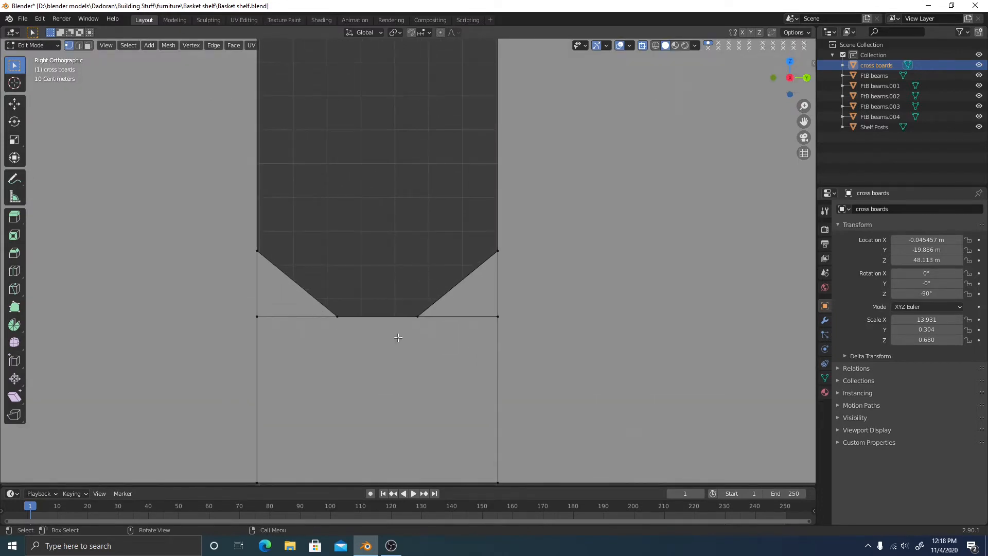
middle_click_drag(381, 257, 380, 261)
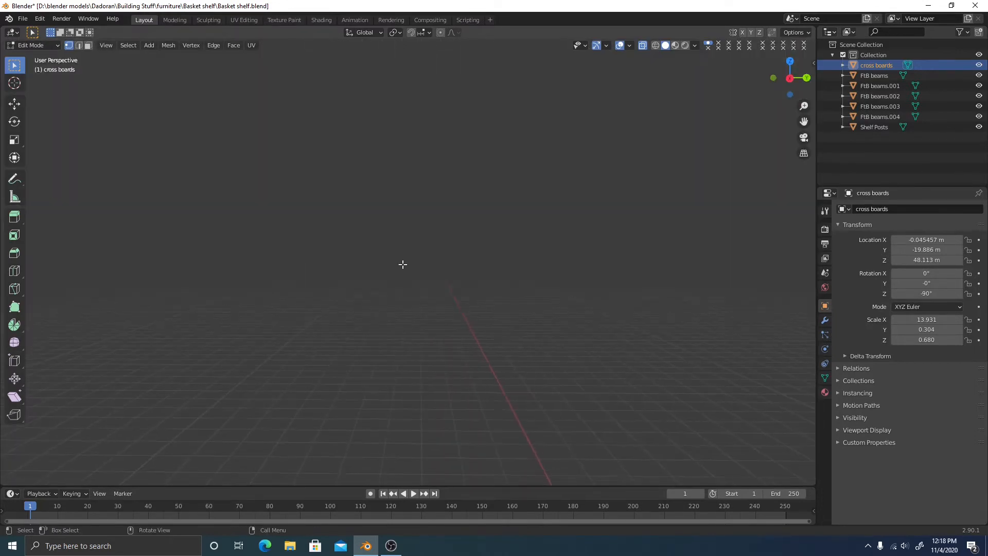
scroll(554, 291, "down", 5)
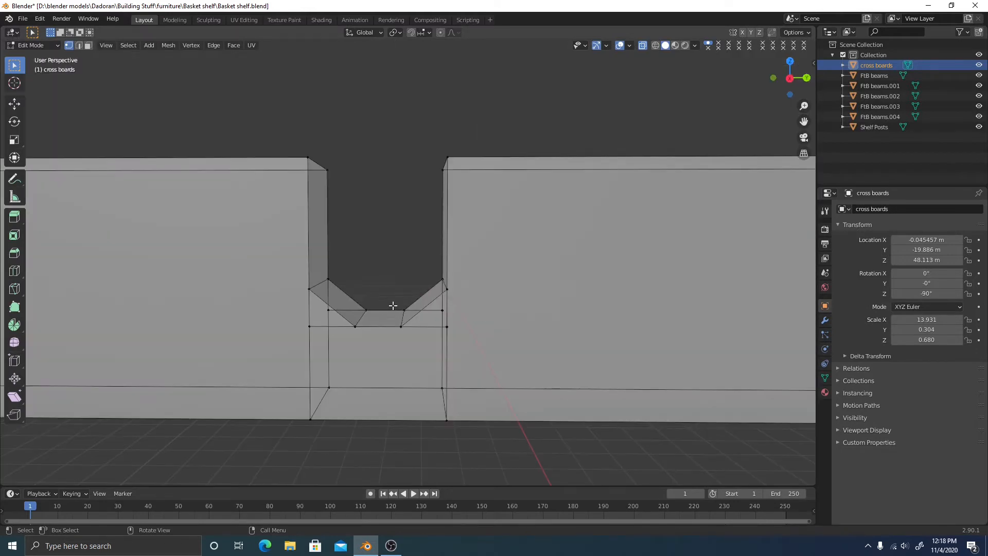
key("2")
left_click(428, 294)
right_click(396, 233)
left_click(385, 217)
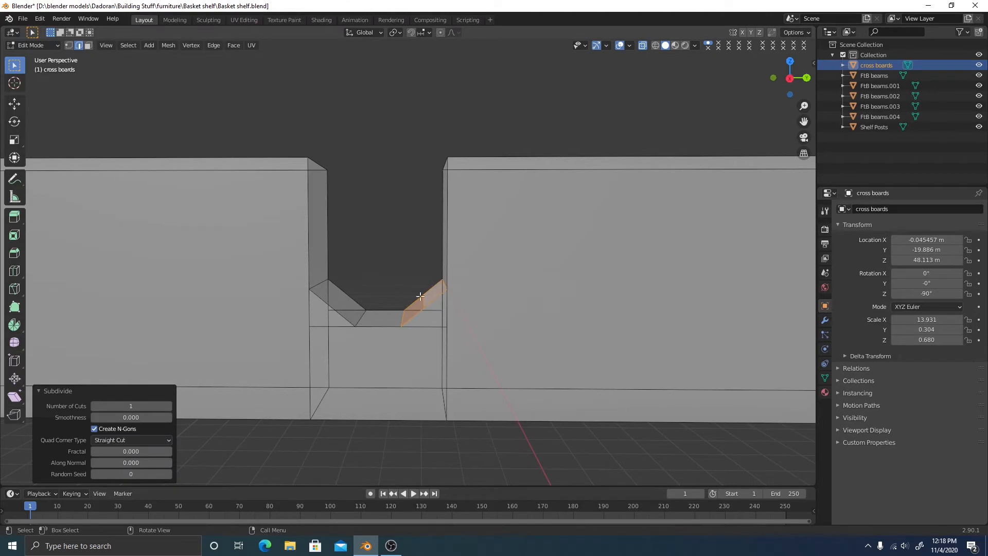
scroll(407, 306, "up", 2)
left_click_drag(132, 406, 153, 406)
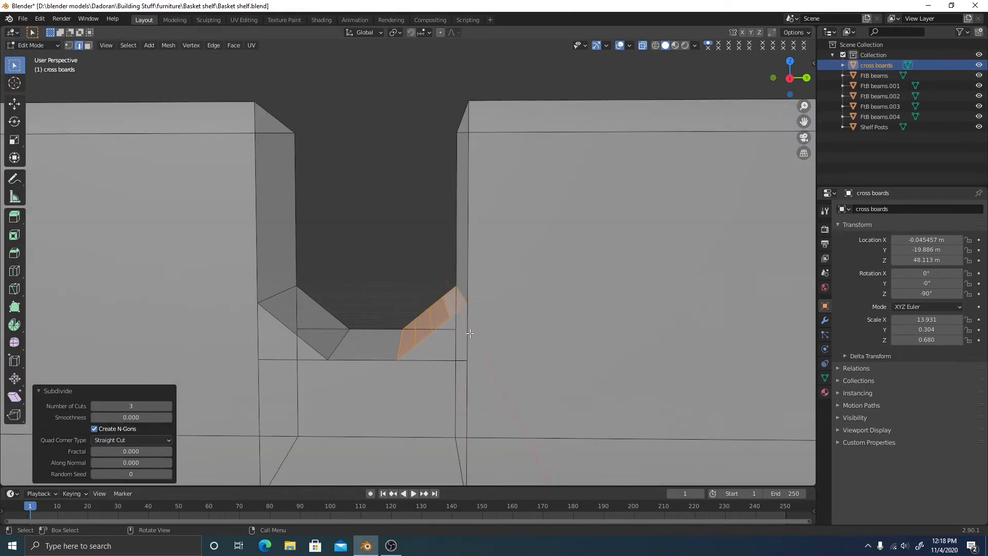
Undo the subdivision, switch to vertex select, and zoom out to view the whole shelf
key("ctrl+z")
left_click(410, 276)
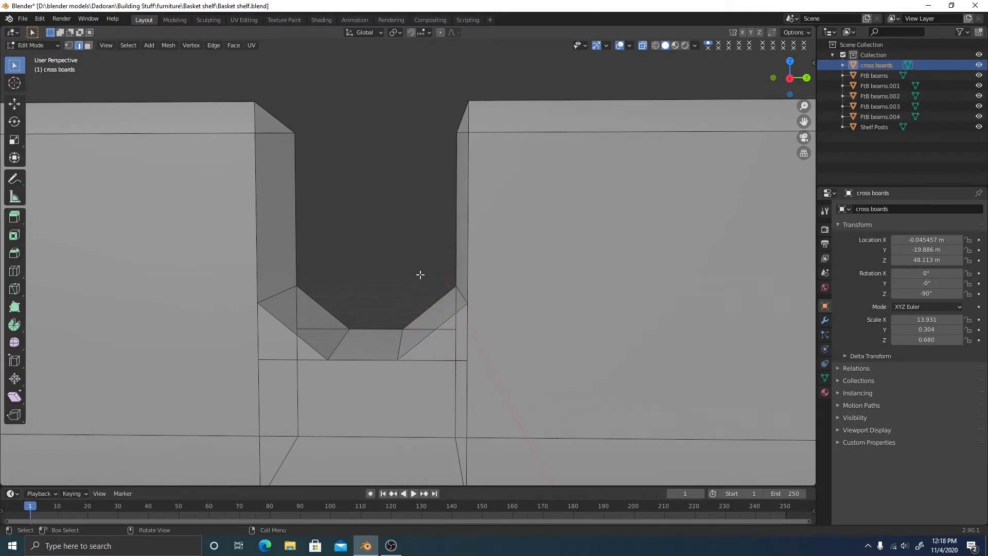
scroll(419, 274, "down", 5)
middle_click_drag(463, 309, 457, 307, "shift")
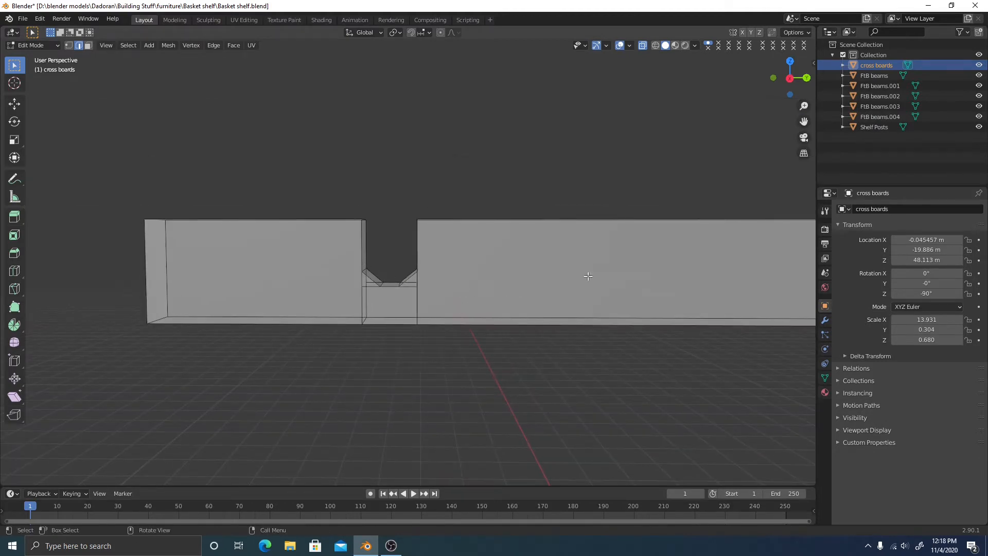
scroll(588, 275, "down", 4)
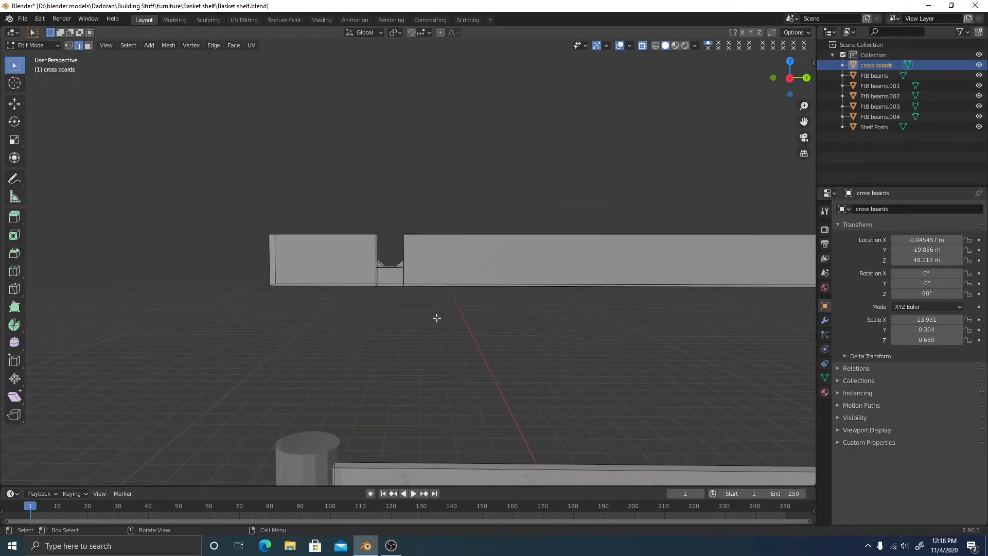
scroll(437, 307, "down", 6)
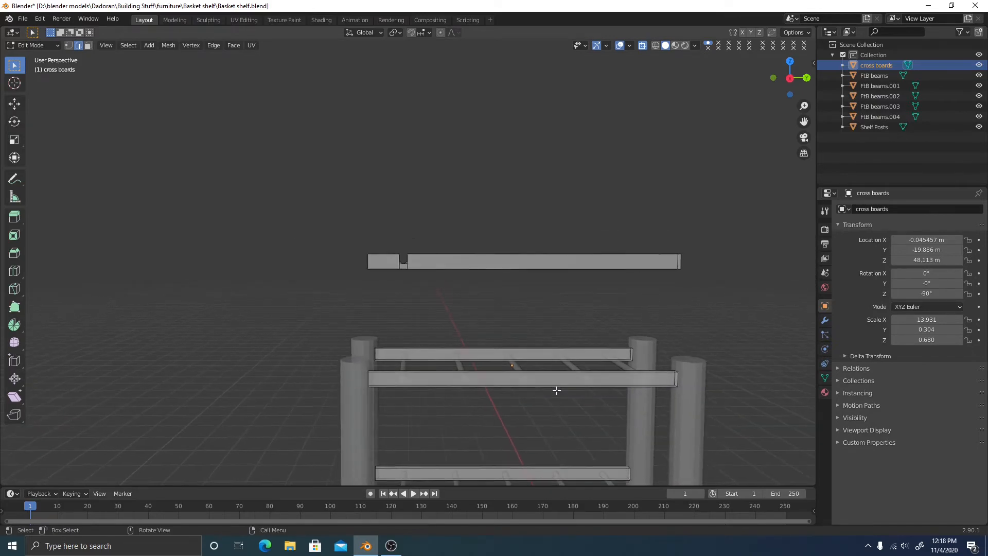
key("1")
middle_click_drag(538, 394, 485, 331)
scroll(423, 229, "up", 4)
middle_click_drag(423, 229, 405, 349)
middle_click_drag(437, 159, 446, 345, "shift")
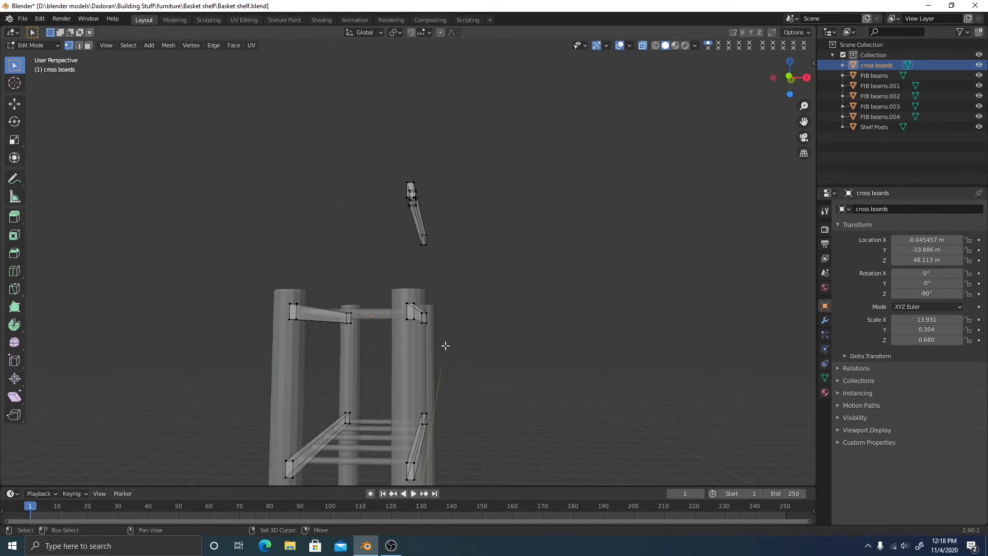
middle_click_drag(445, 300, 450, 319, "shift")
Select the whole notched board and lower it 10.63 m along Z in Right view
key("l")
right_click(452, 360)
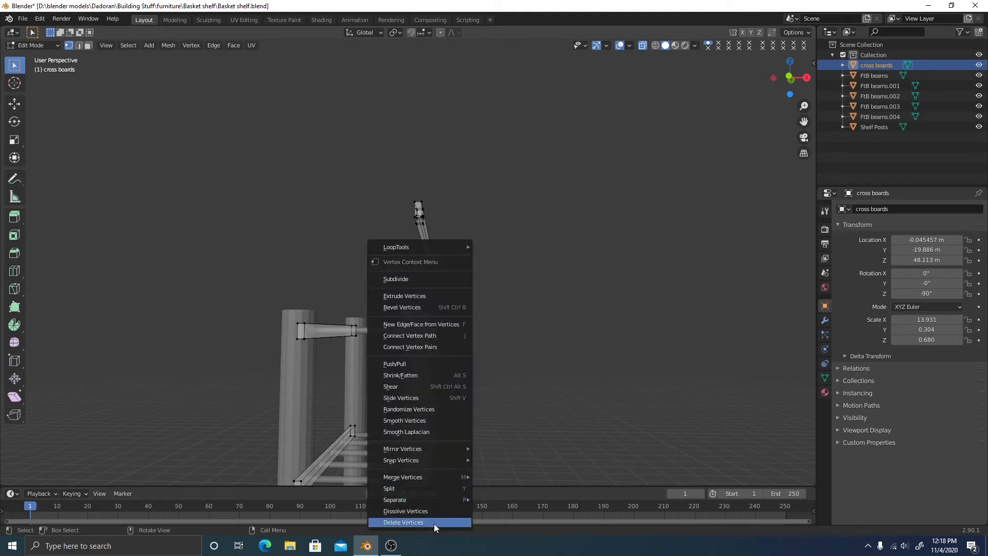
middle_click_drag(514, 368, 489, 371)
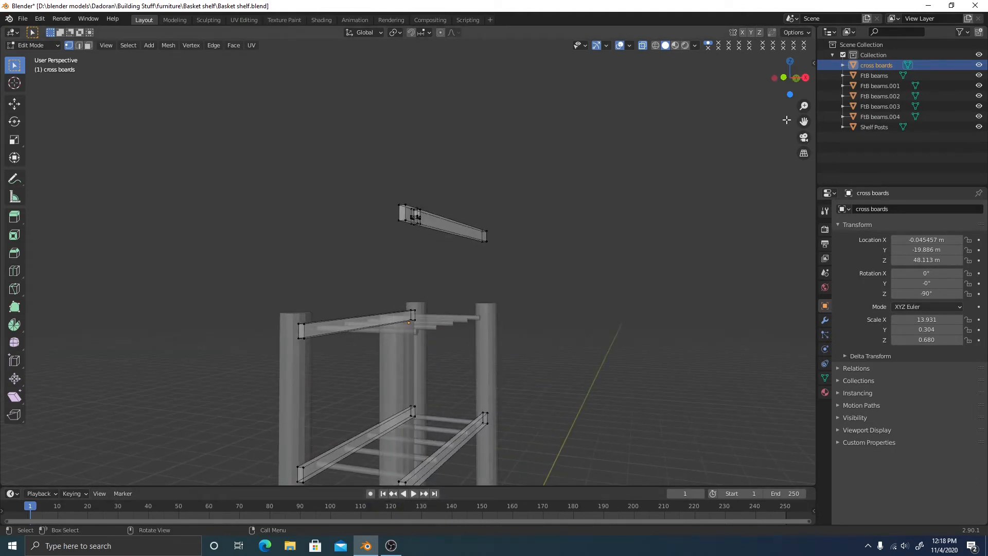
left_click_drag(363, 177, 513, 246)
left_click(805, 77)
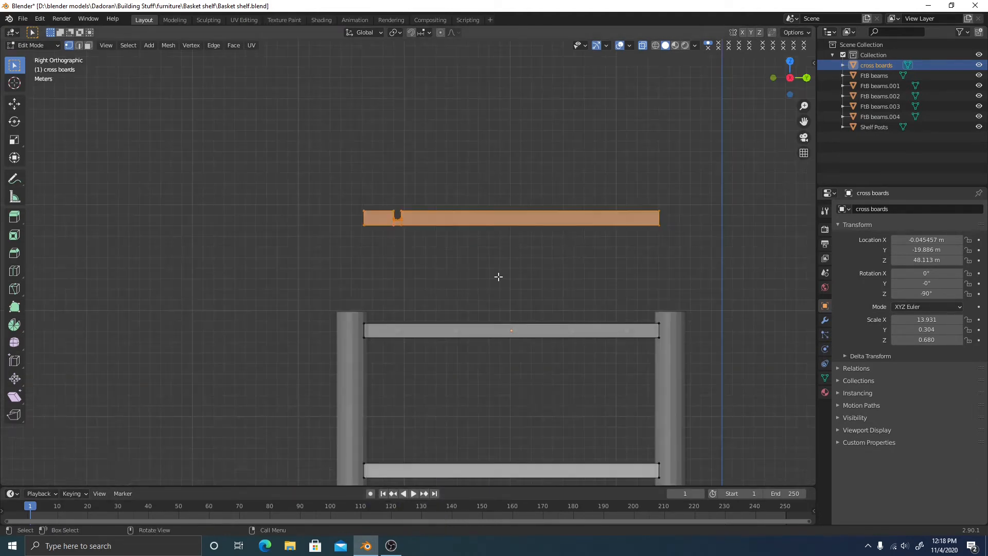
scroll(498, 277, "up", 3)
middle_click_drag(461, 287, 440, 254, "shift")
key("ctrl+x")
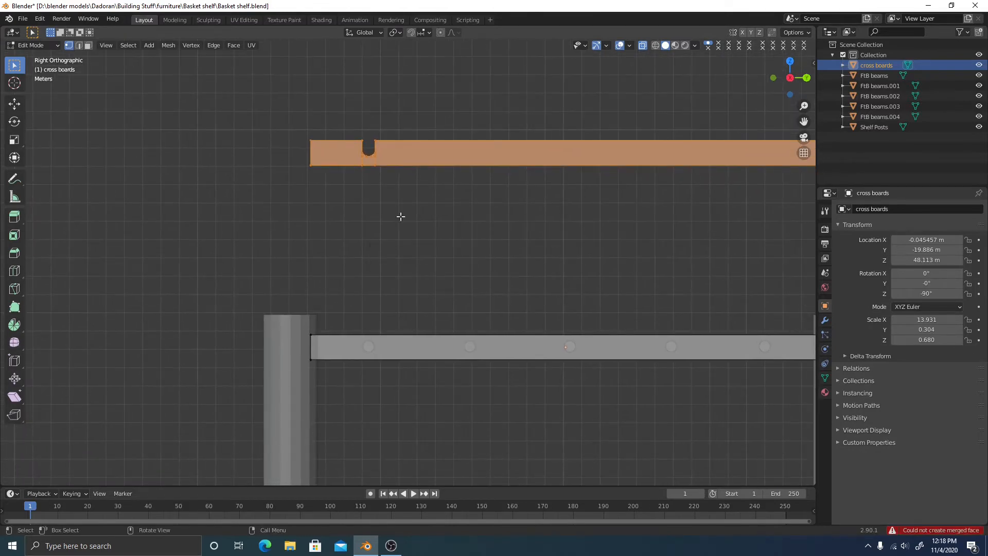
key("g")
key("z")
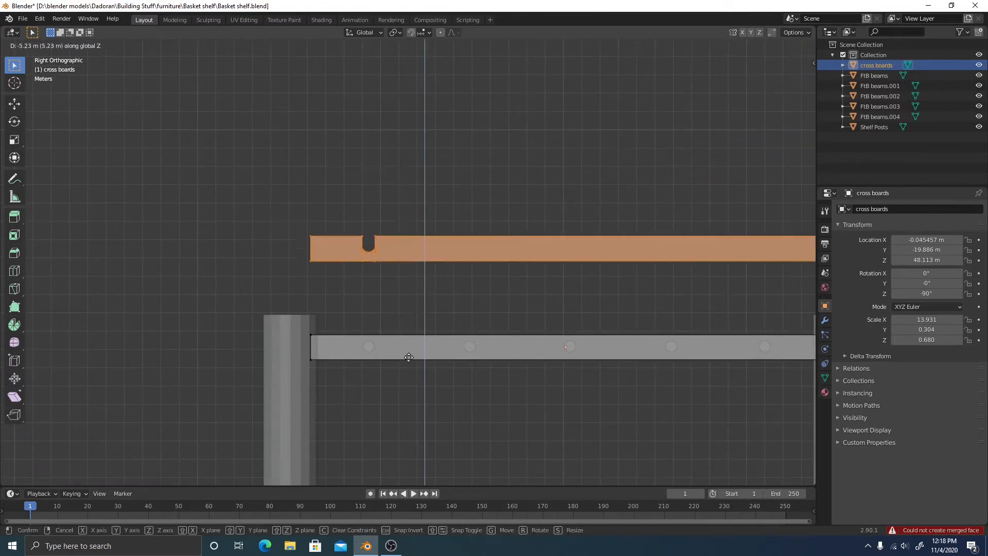
left_click(404, 439)
Deselect, orbit to check the notch over the rod, and return to Right Orthographic view
scroll(416, 427, "up", 4)
middle_click_drag(418, 393, 423, 223, "shift")
scroll(423, 222, "up", 5)
middle_click_drag(355, 247, 387, 282, "shift")
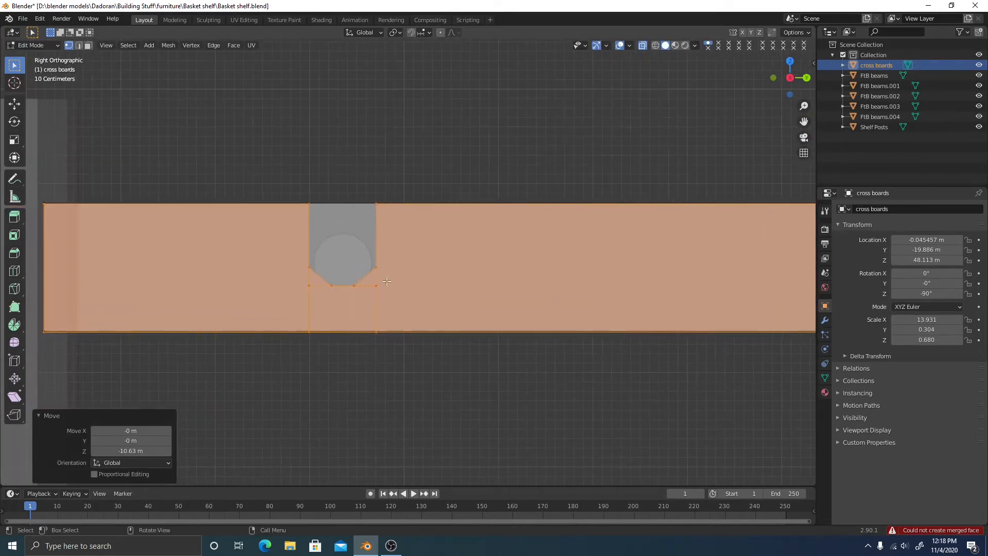
scroll(400, 318, "up", 4)
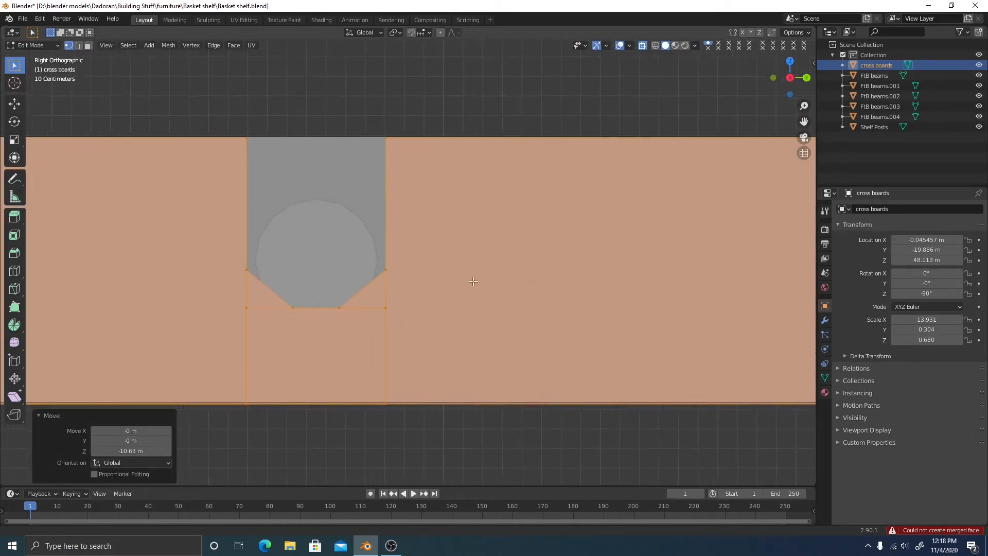
left_click(369, 266)
middle_click_drag(331, 245, 300, 253)
scroll(421, 234, "up", 2)
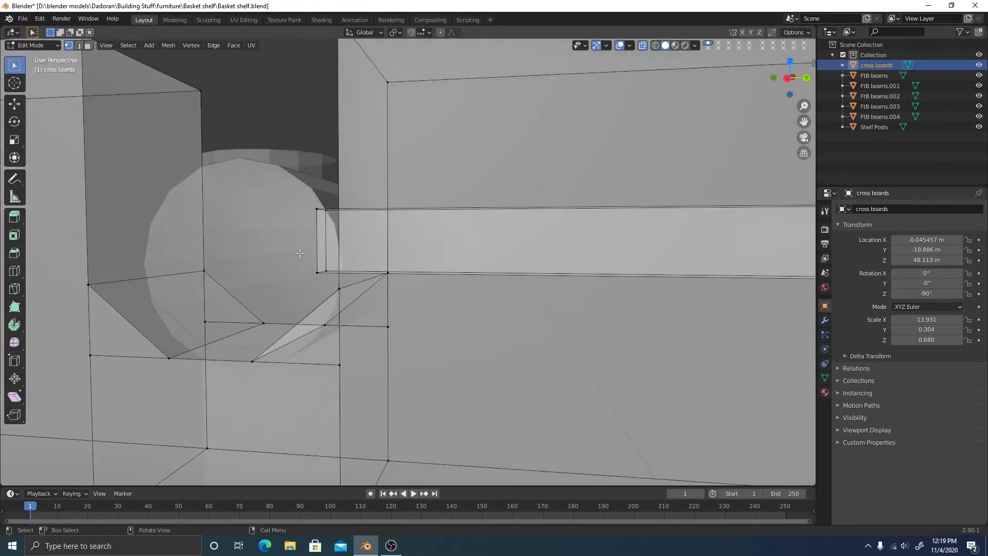
left_click(787, 79)
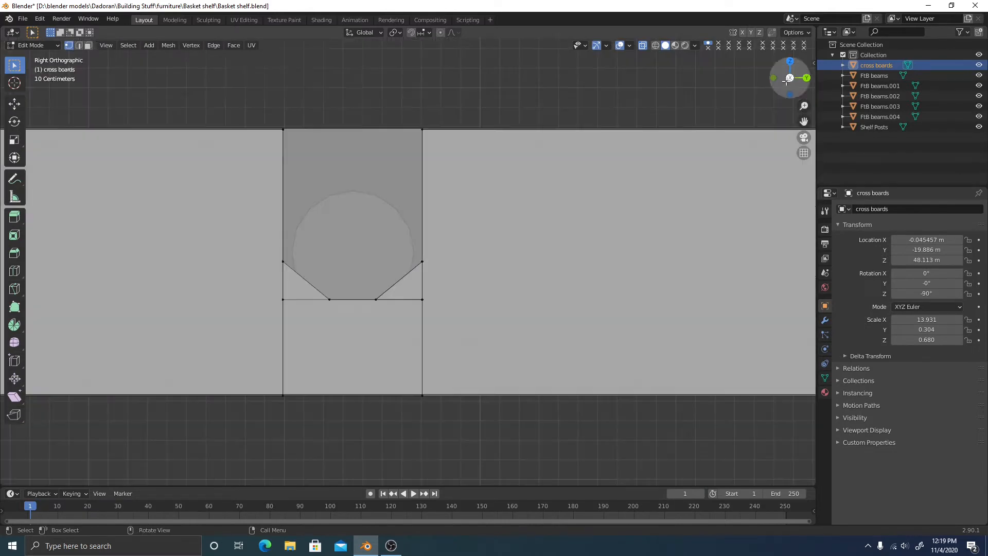
Lower the notch's bottom vertices about 0.068 m along Z
left_click_drag(272, 251, 450, 321)
key("g")
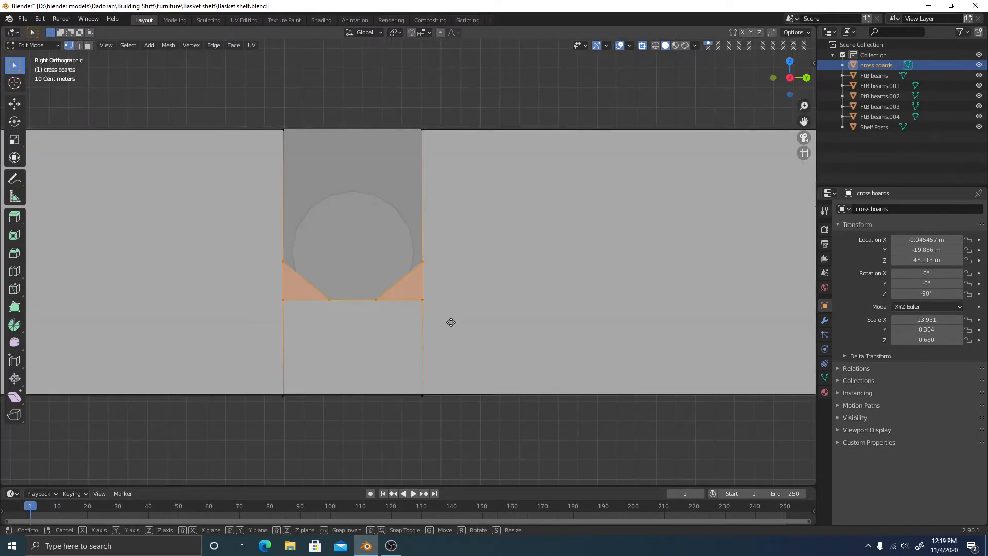
key("z")
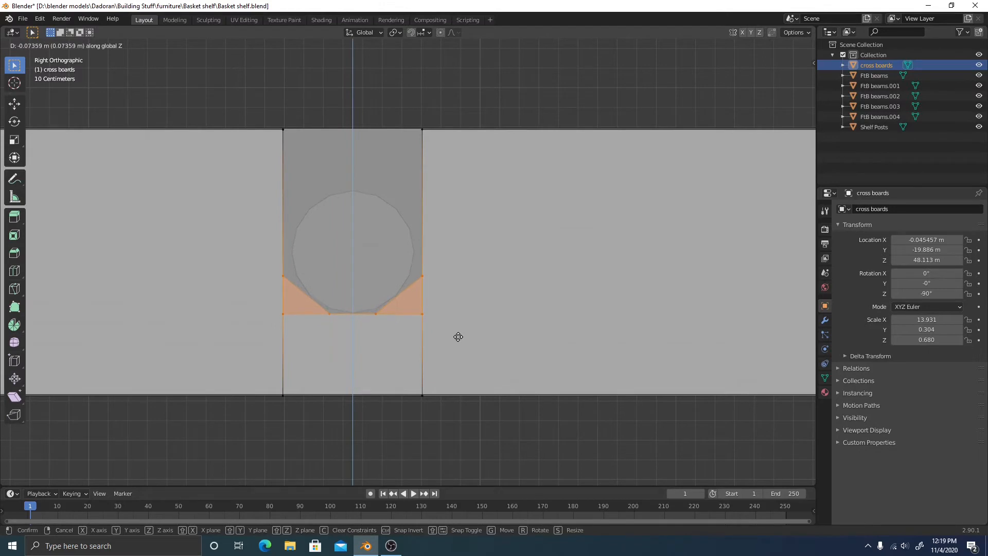
left_click(458, 335)
scroll(458, 308, "up", 3)
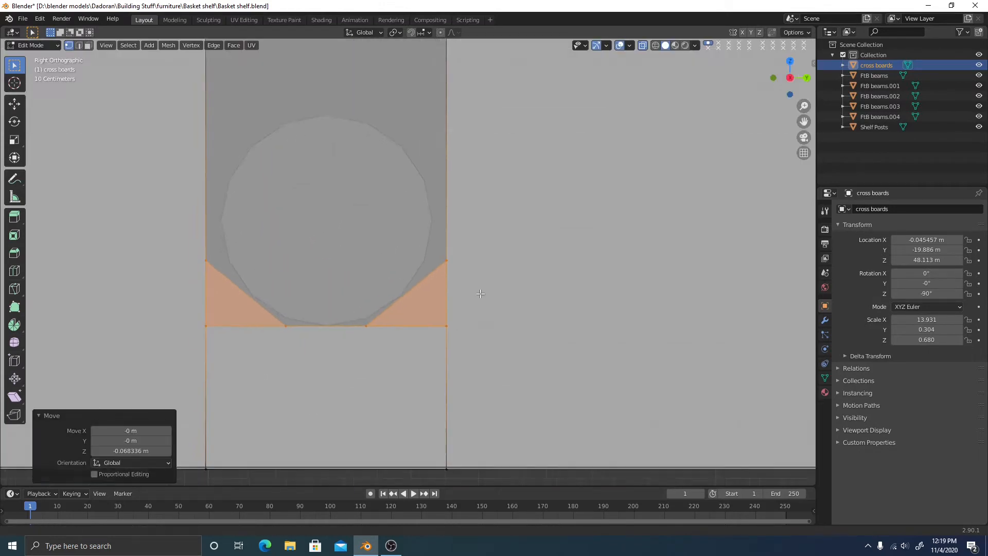
Raise the notch's upper sloped corner vertices 0.027 m along Z
left_click_drag(441, 227, 481, 251)
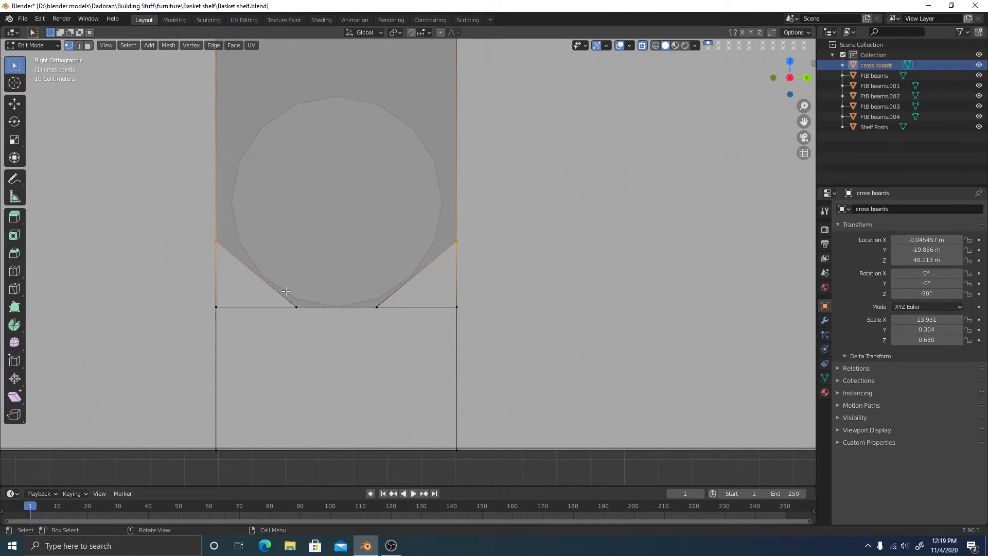
key("g")
key("z")
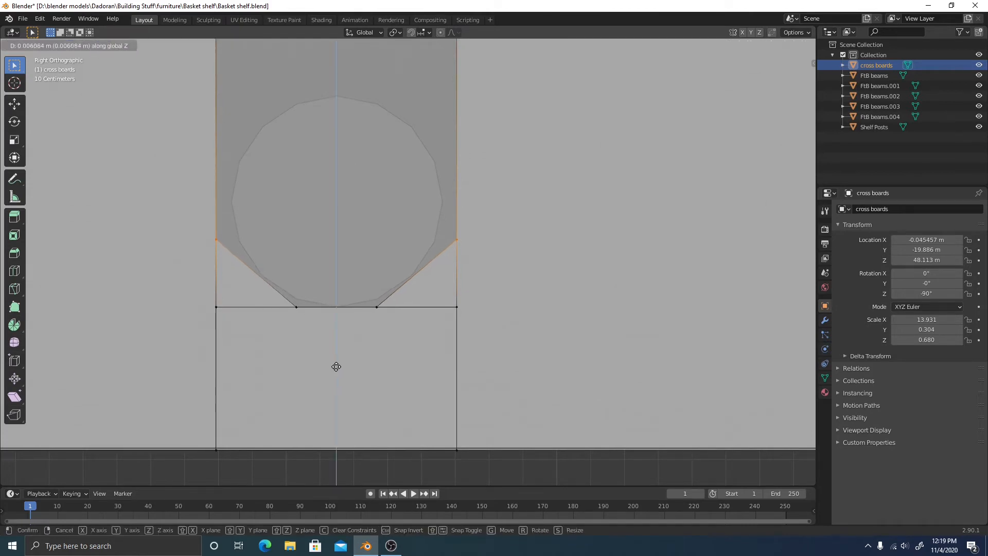
left_click(338, 359)
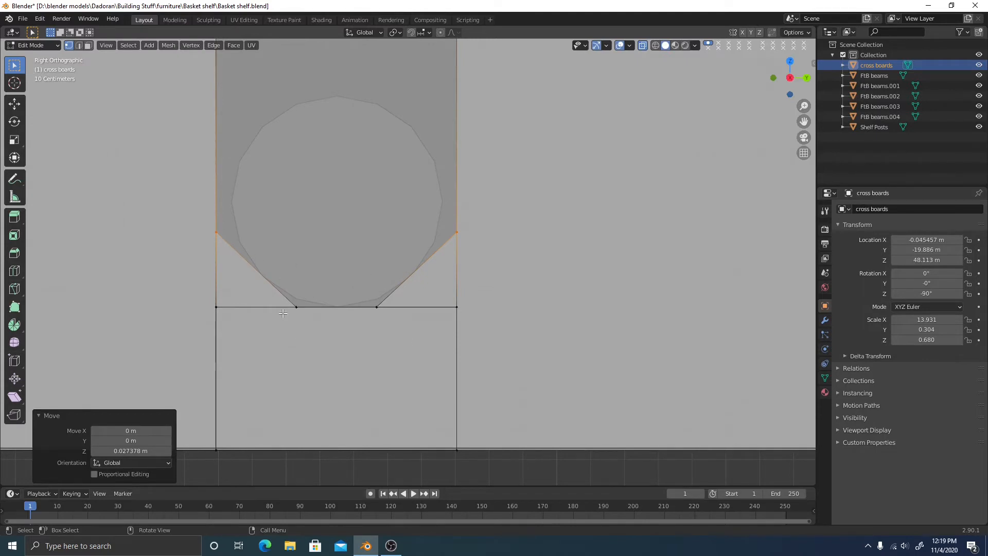
middle_click_drag(293, 332, 365, 276)
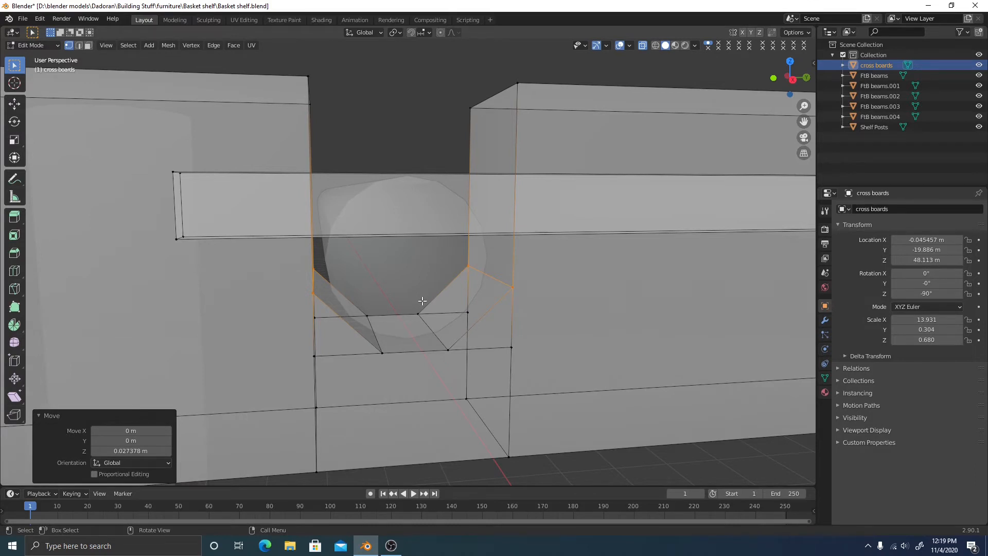
scroll(422, 301, "down", 2)
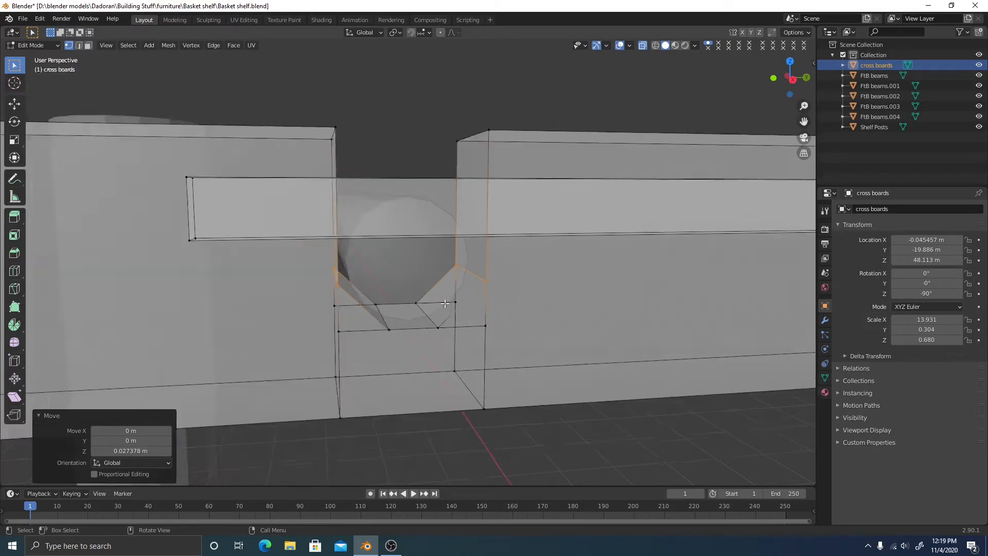
middle_click_drag(422, 301, 432, 322, "shift")
left_click(630, 370)
scroll(588, 326, "down", 3)
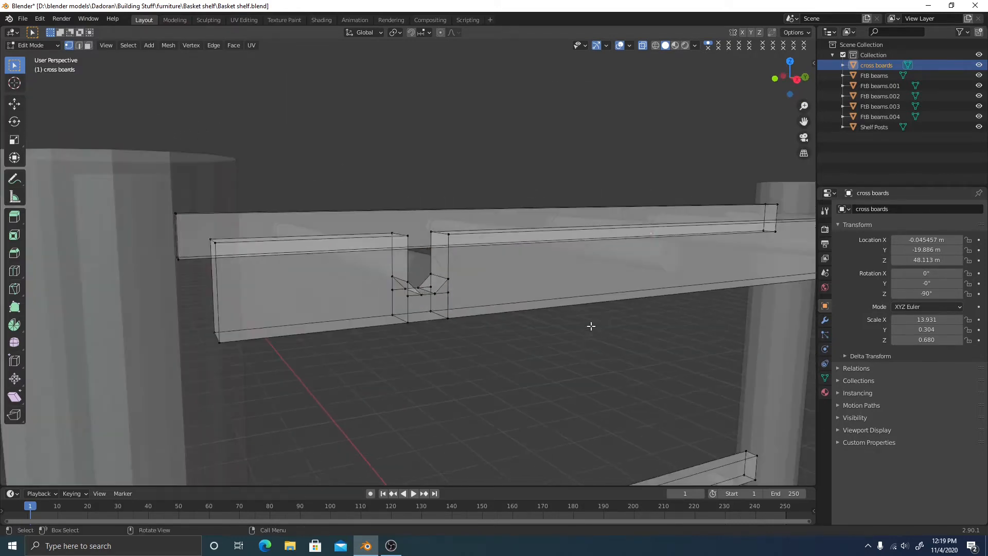
middle_click_drag(588, 326, 499, 315)
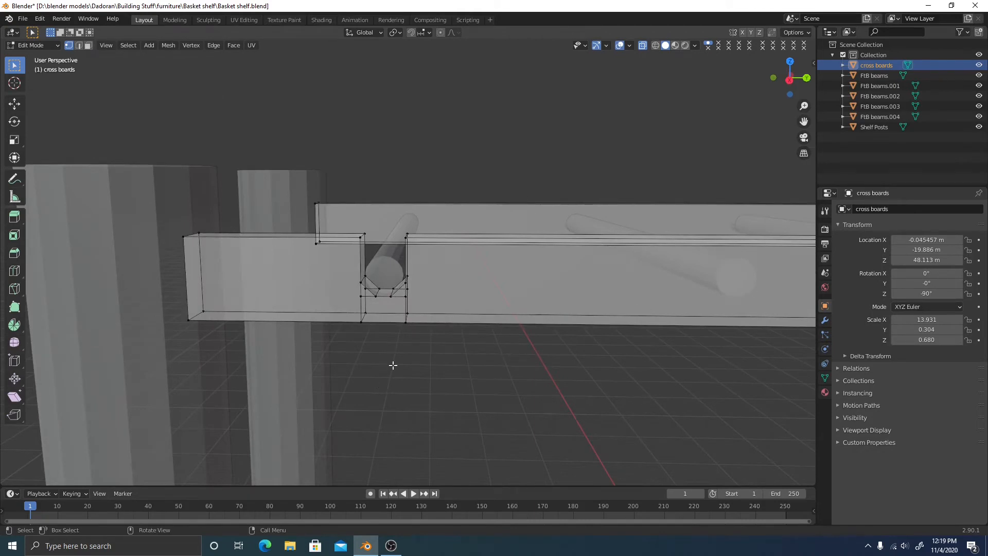
middle_click_drag(391, 348, 400, 271)
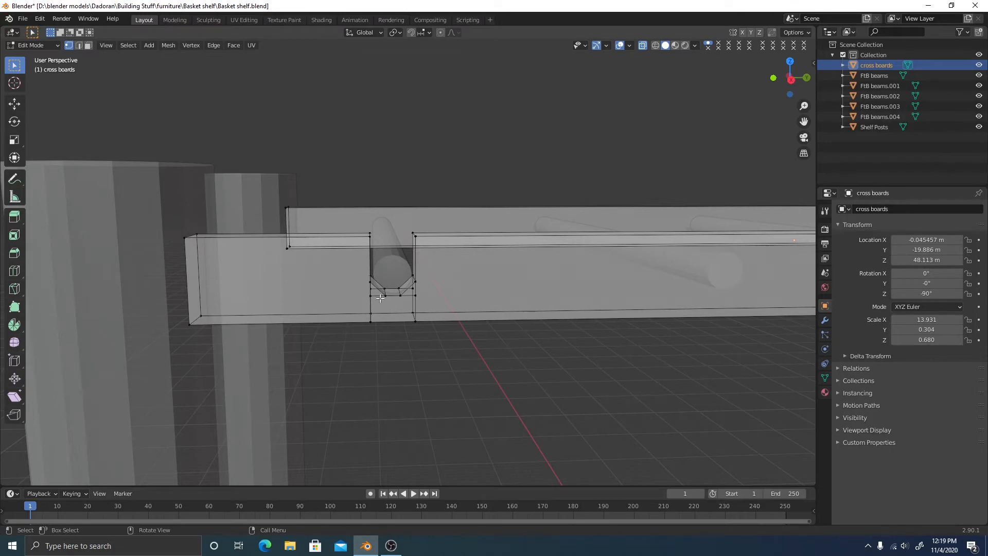
mouse_move(486, 319)
middle_mouse_down()
mouse_move(558, 324)
mouse_move(172, 326)
mouse_move(484, 319)
middle_mouse_up()
left_click(791, 79)
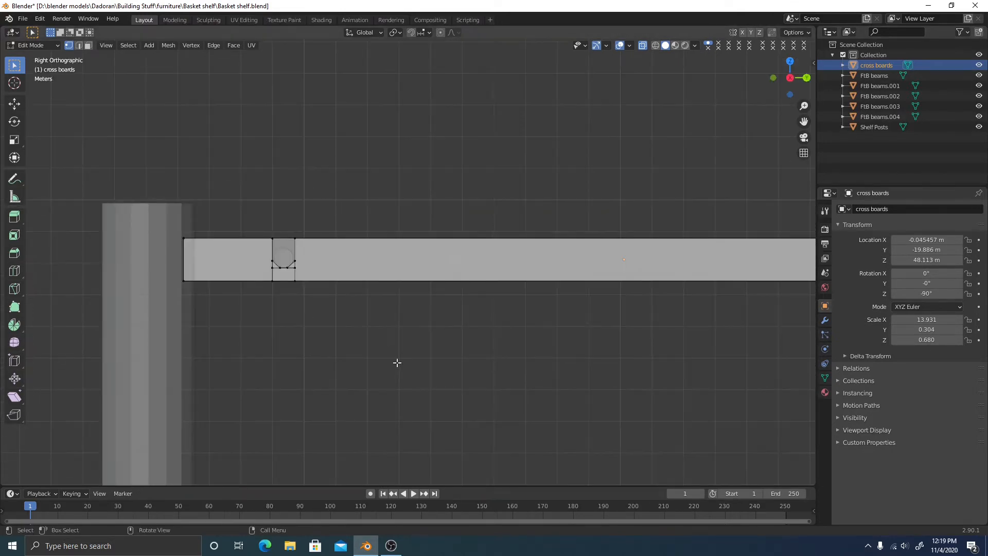
Box-select the vertex columns around the notch on the cross board
scroll(313, 240, "up", 4)
middle_click_drag(311, 239, 402, 245, "shift")
left_click_drag(176, 188, 324, 345)
scroll(315, 330, "up", 4)
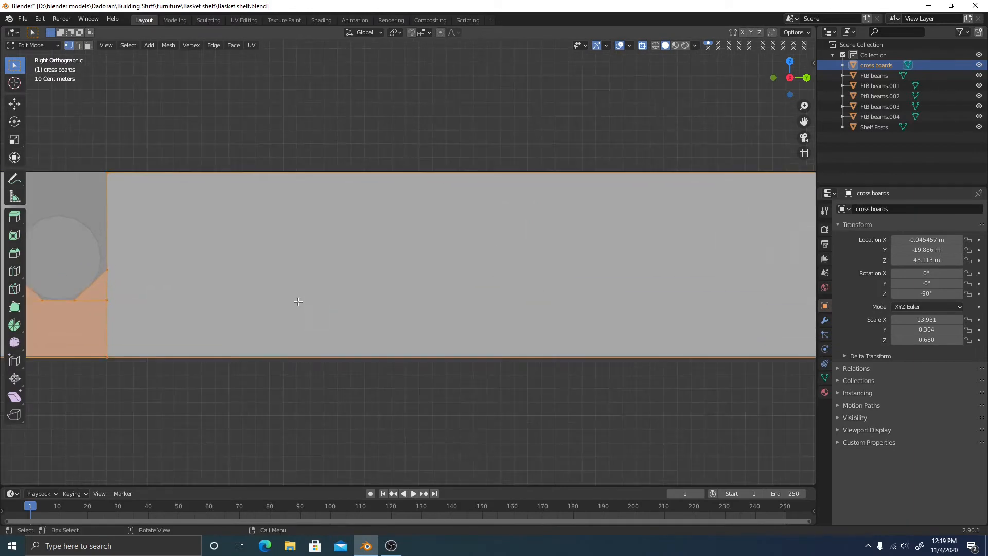
middle_click_drag(308, 294, 488, 267, "shift")
scroll(489, 266, "up", 2)
middle_click_drag(146, 181, 316, 182, "shift")
left_click_drag(237, 71, 279, 391)
left_click_drag(393, 94, 445, 399, "shift")
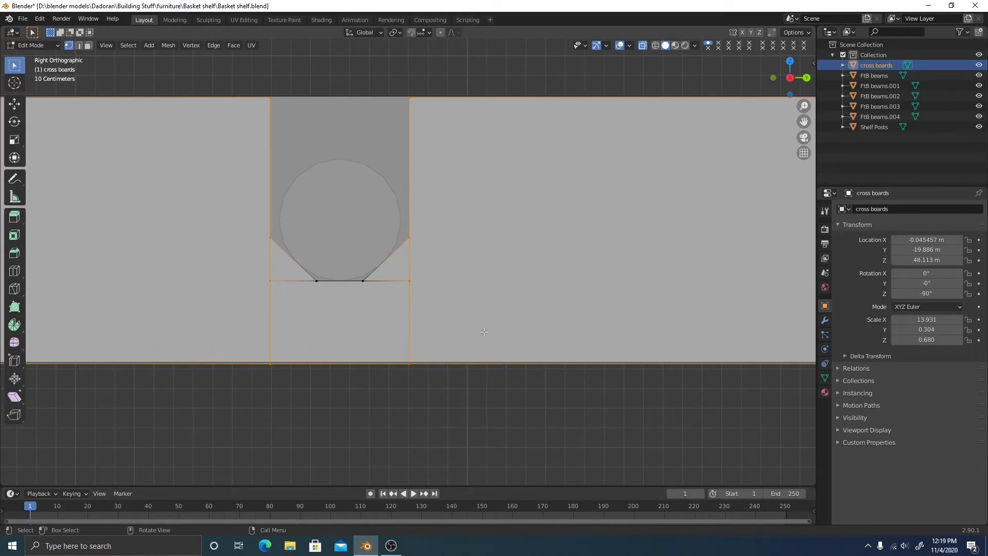
Scale the notch vertices to 0.902 along Y, then return to Right Orthographic view
key("s")
key("x")
key("y")
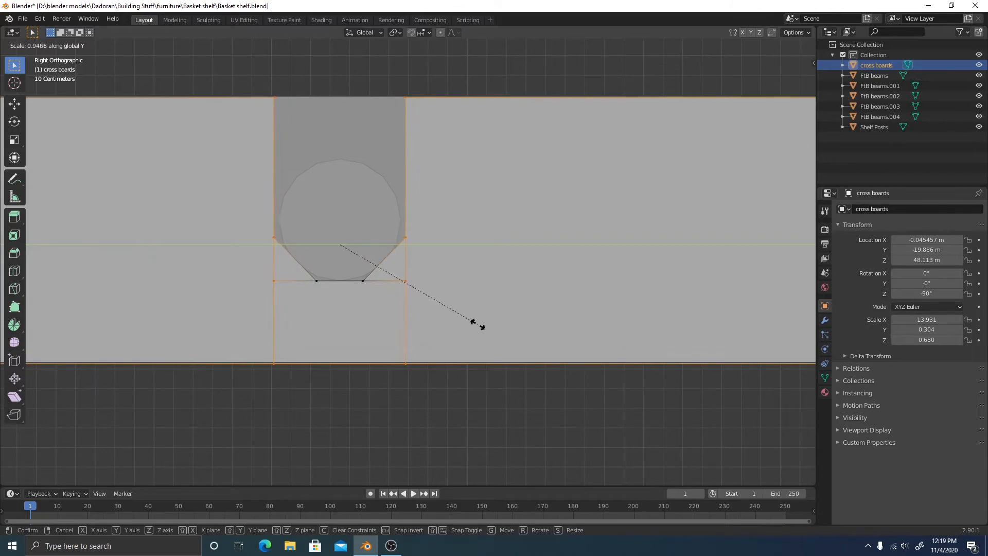
left_click(470, 321)
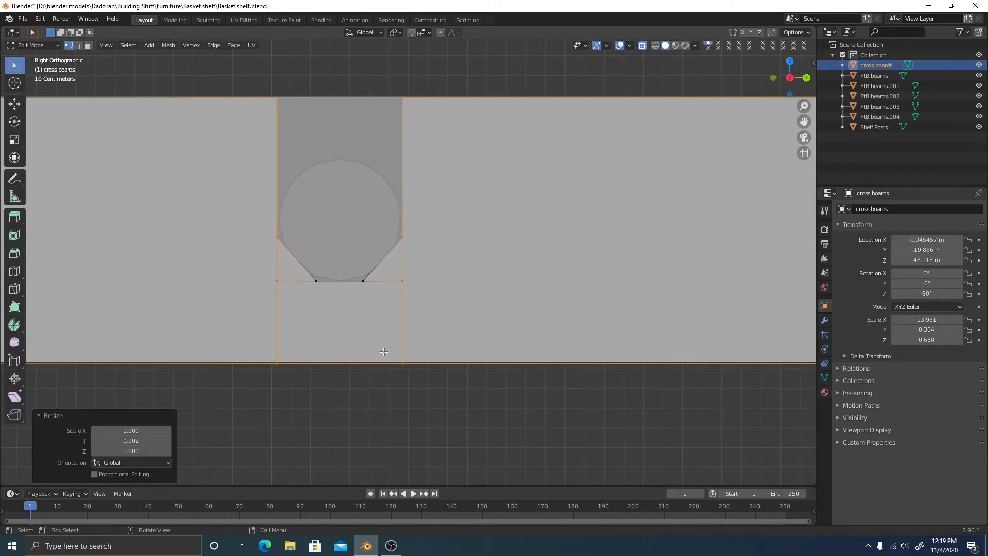
middle_click_drag(325, 268, 486, 270)
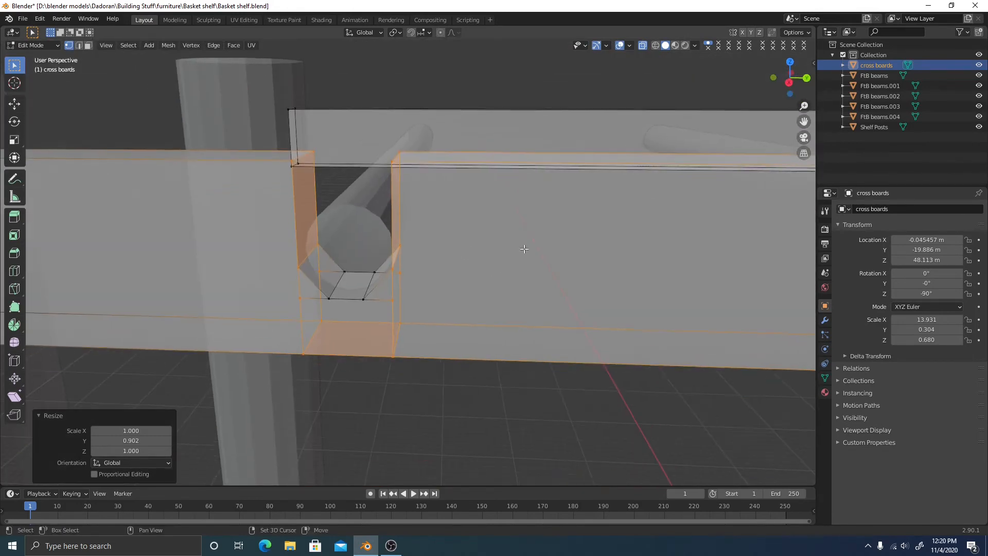
left_click(782, 83)
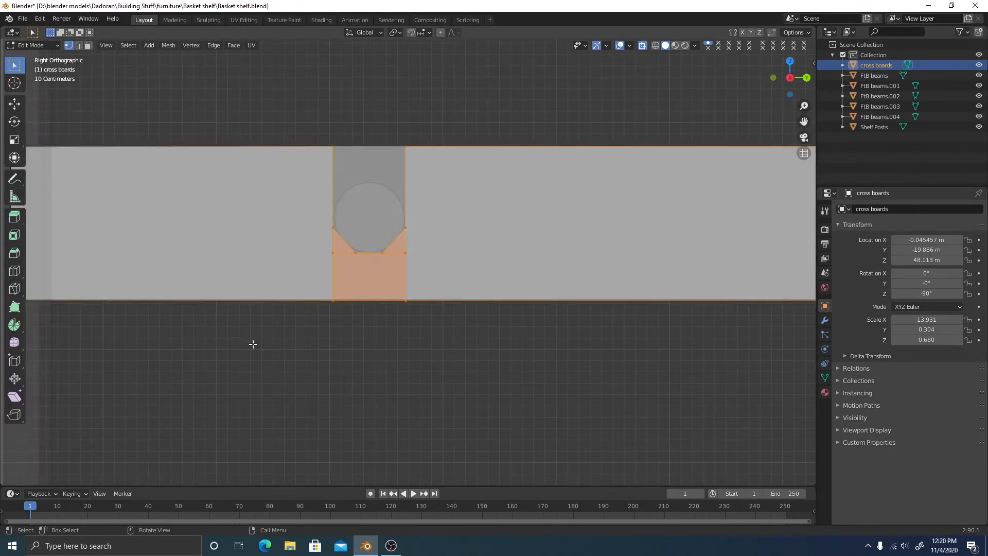
Start moving the notch faces, then cancel and undo the change
key("g")
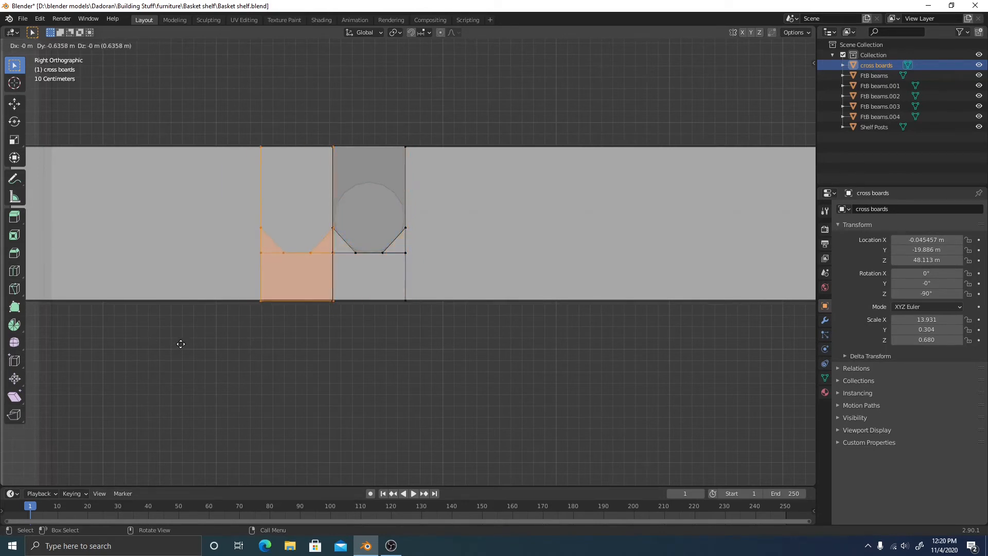
key("Escape")
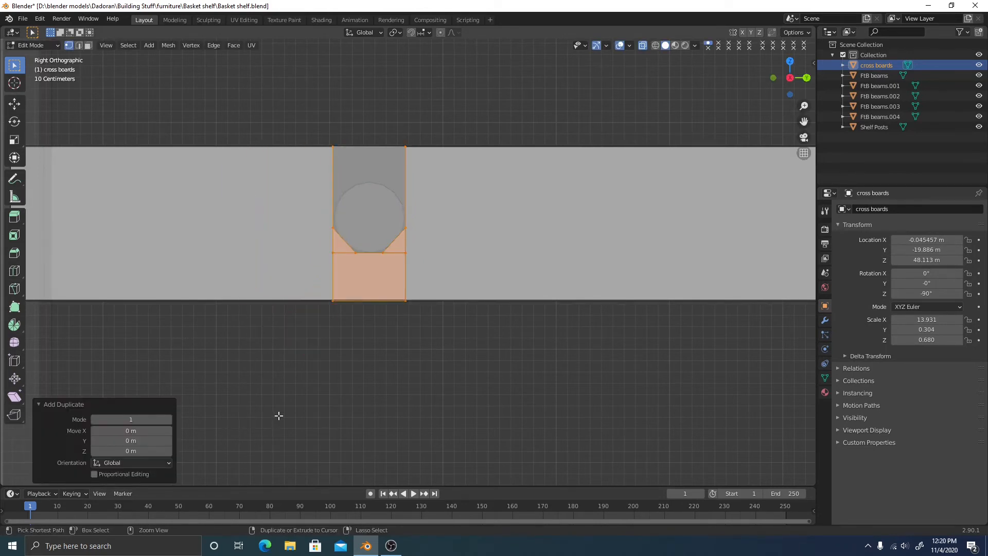
key("ctrl+z")
key("ctrl+z")
scroll(468, 320, "down", 4)
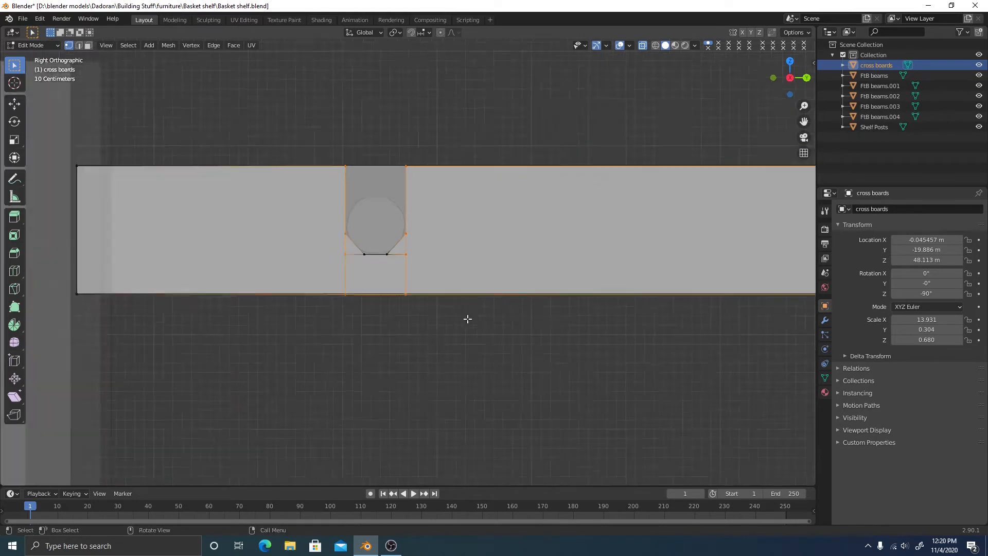
middle_click_drag(536, 348, 370, 278, "shift")
scroll(370, 278, "down", 3)
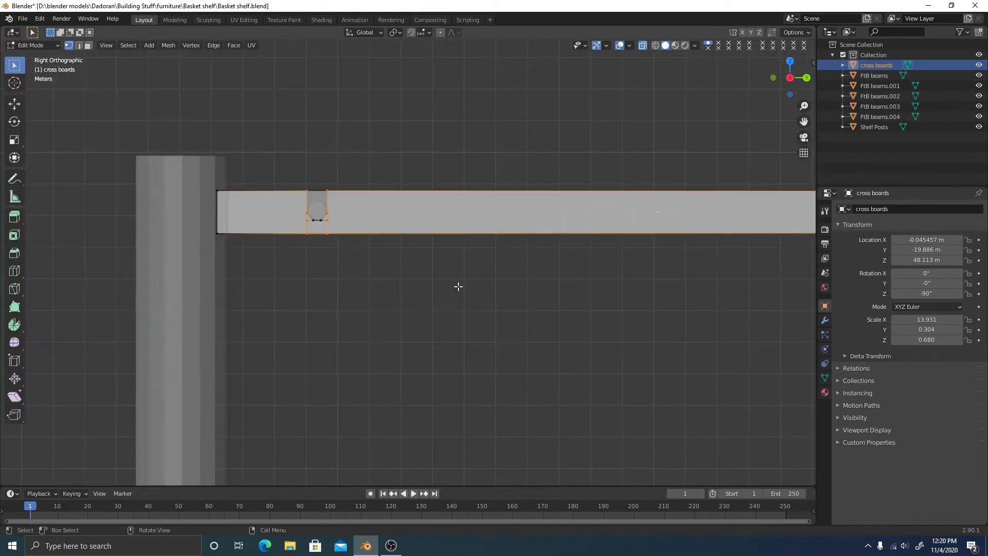
middle_click_drag(457, 285, 137, 274, "shift")
scroll(375, 287, "down", 1)
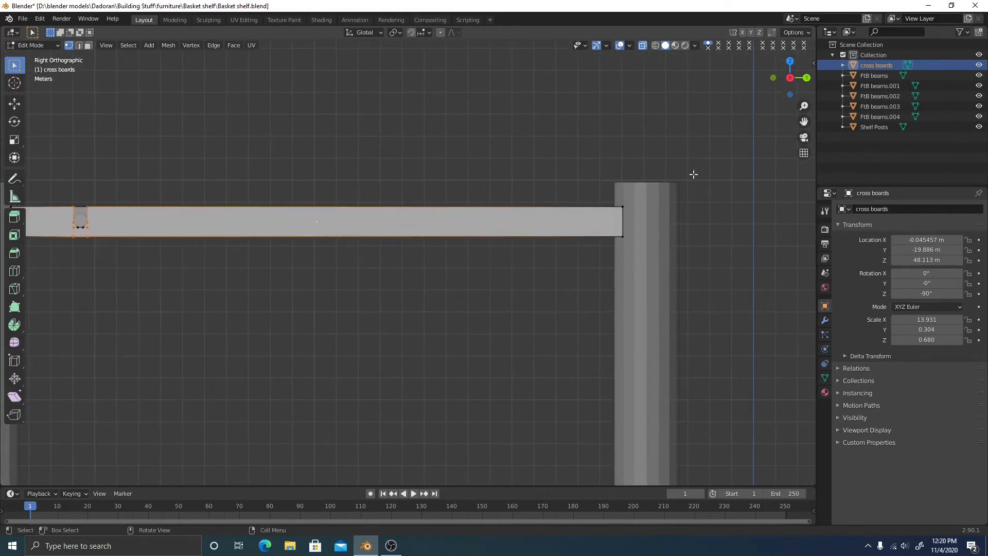
Move the board's right-end vertices -21.696 m along Y, then open Modifier Properties
left_click_drag(539, 146, 646, 301)
scroll(546, 316, "up", 1)
middle_click_drag(473, 319, 599, 294, "shift")
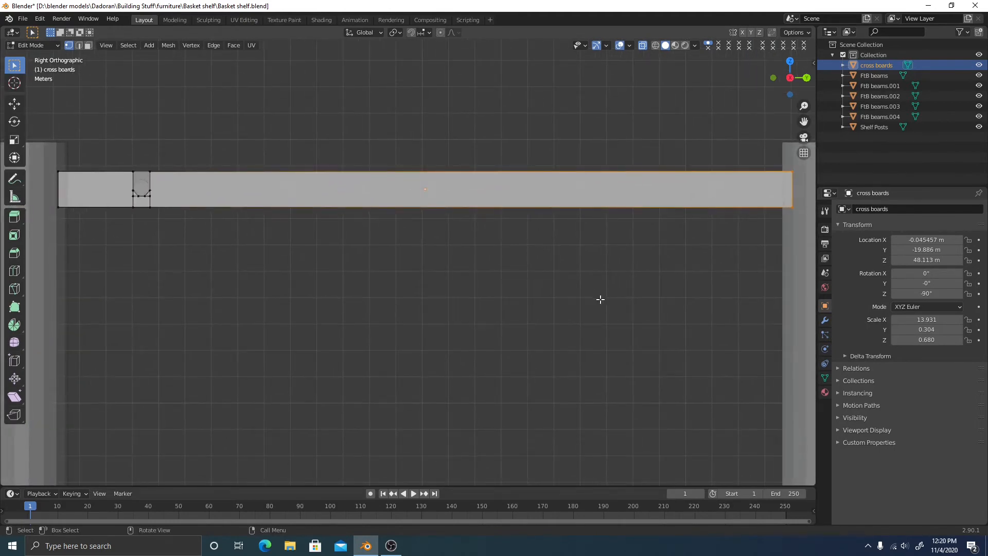
key("g")
key("y")
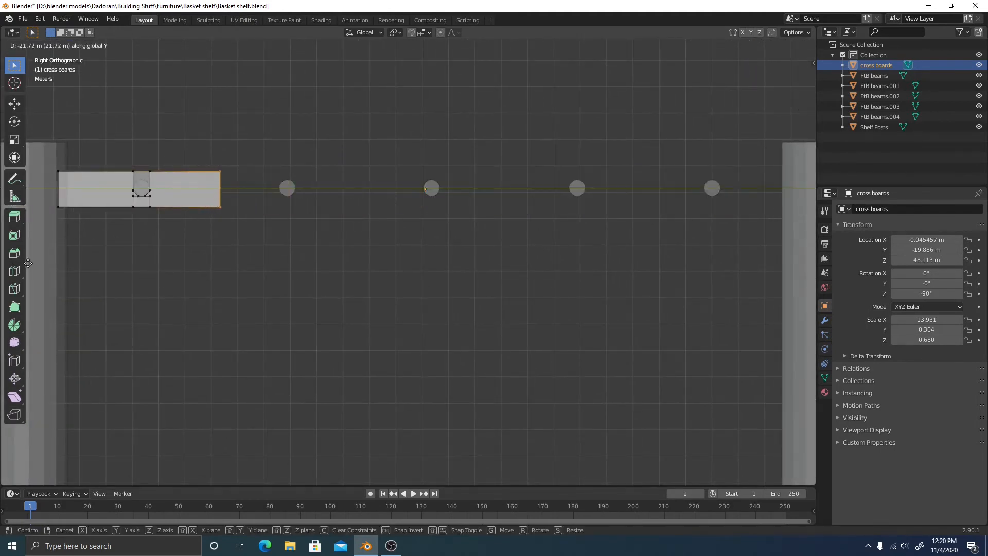
left_click(30, 263)
middle_click_drag(61, 260, 474, 339, "shift")
scroll(155, 228, "up", 3)
left_click(825, 321)
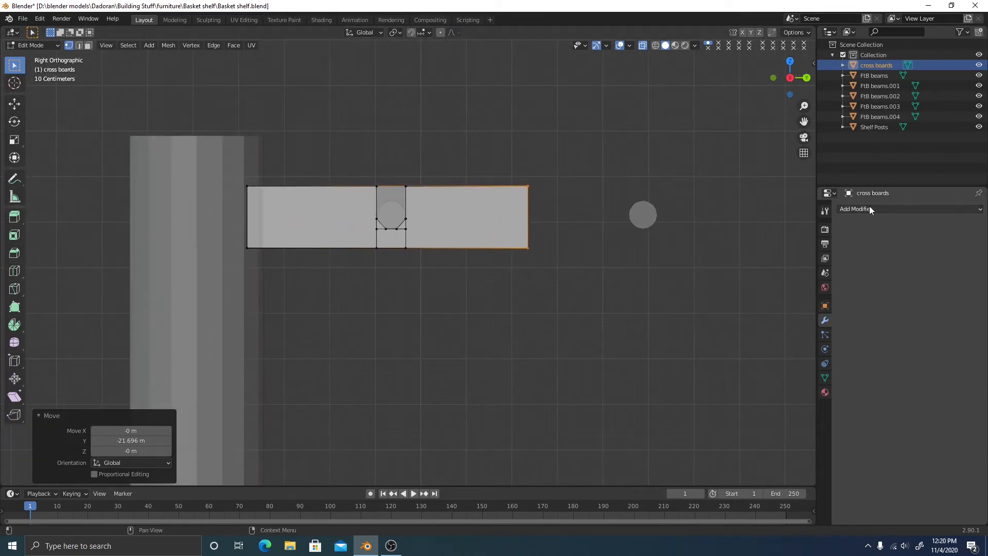
left_click(869, 209)
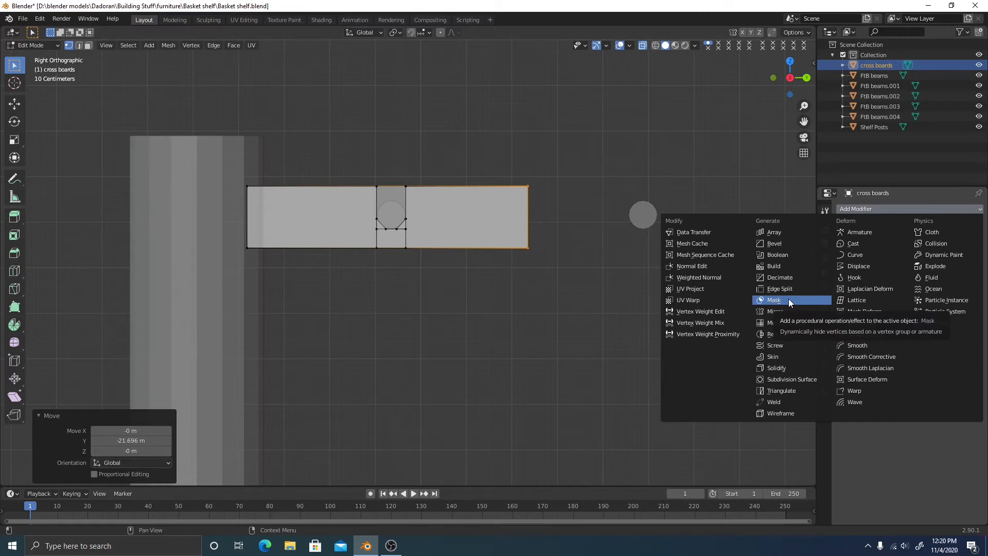
left_click(787, 234)
middle_click_drag(530, 285, 566, 325)
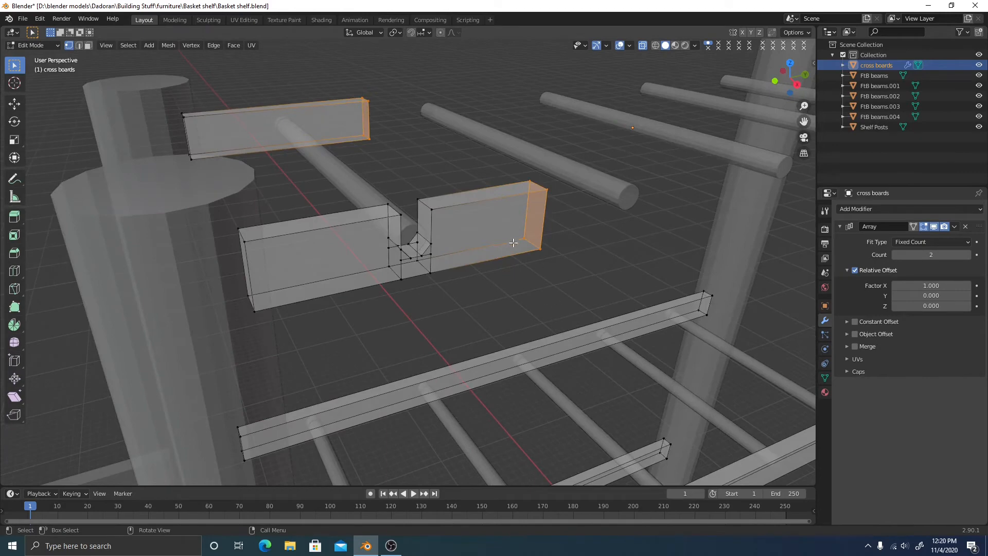
middle_click_drag(471, 254, 498, 138)
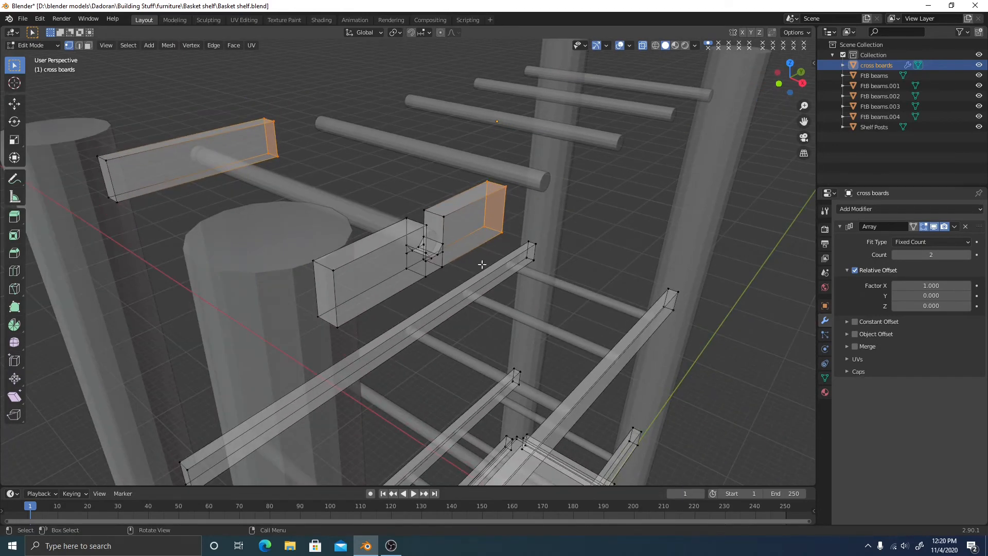
middle_click_drag(508, 251, 565, 160)
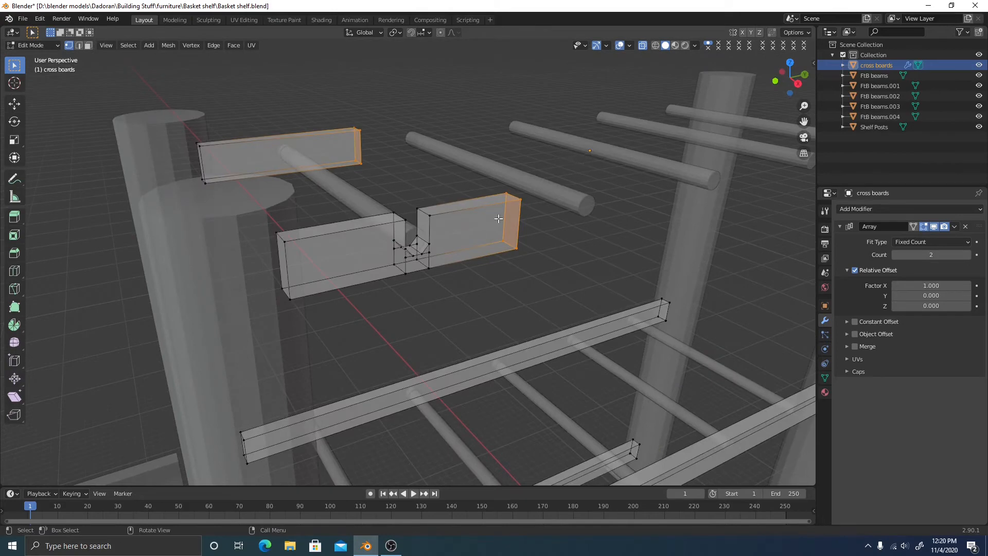
middle_click_drag(612, 252, 610, 262)
left_click(610, 262)
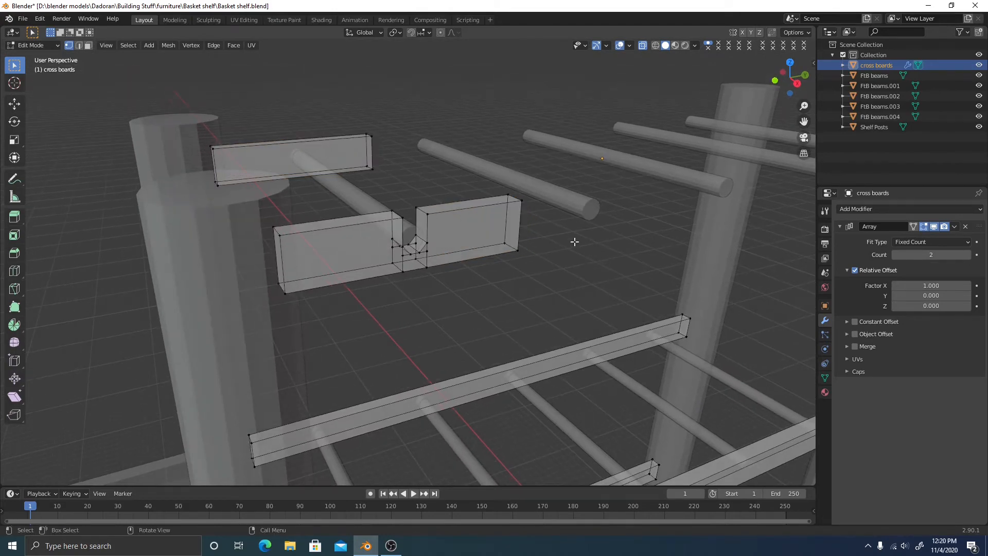
middle_click_drag(551, 283, 507, 230)
scroll(571, 249, "up", 1)
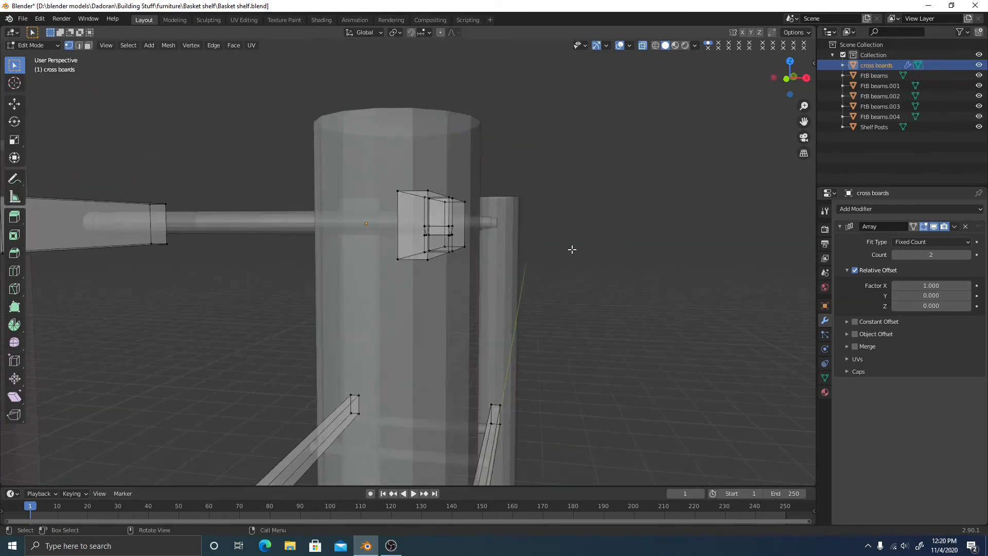
left_click(965, 227)
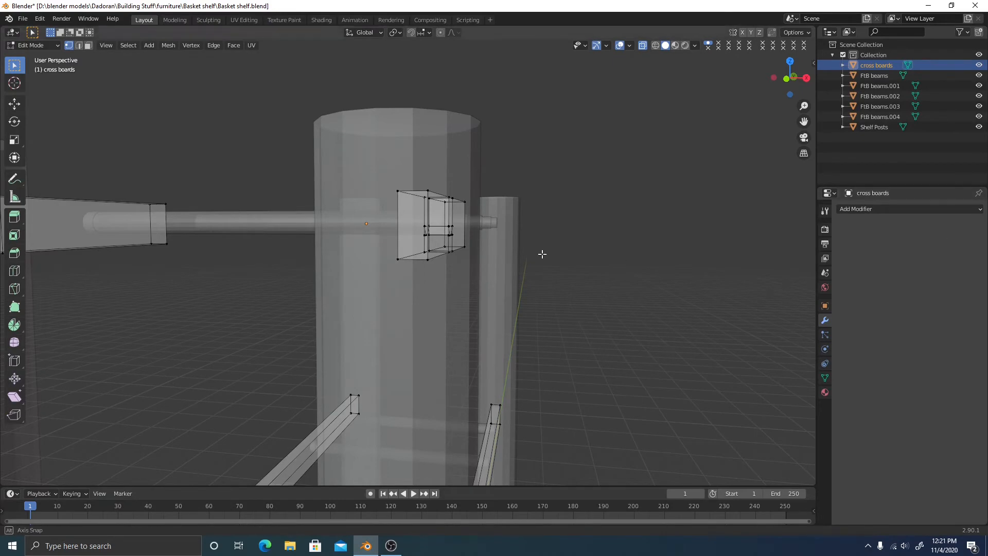
Extrude the notched board 21.87 m along Y so it reaches the right post
middle_click_drag(540, 253, 605, 275)
middle_click_drag(579, 314, 560, 232, "shift")
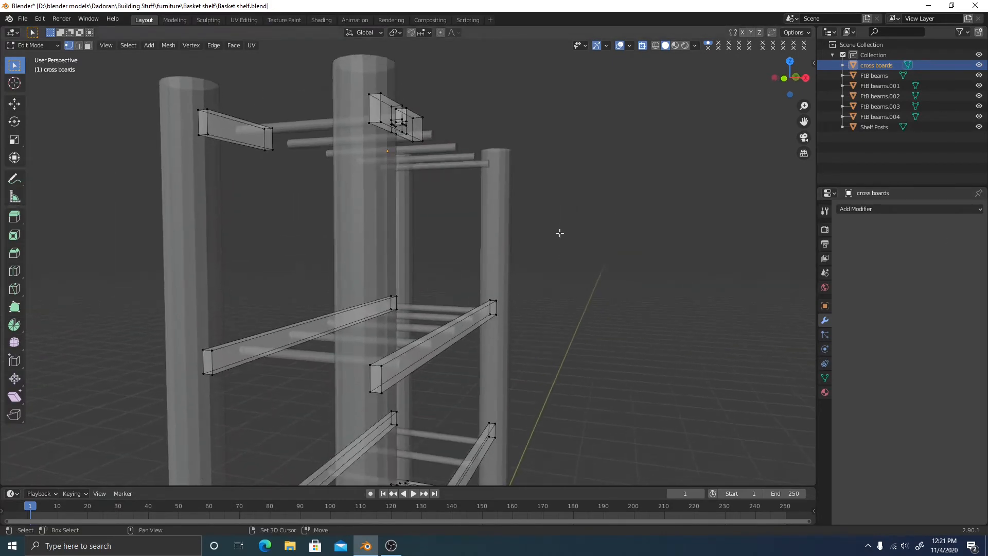
middle_click_drag(523, 344, 393, 203)
key("l")
left_click(803, 75)
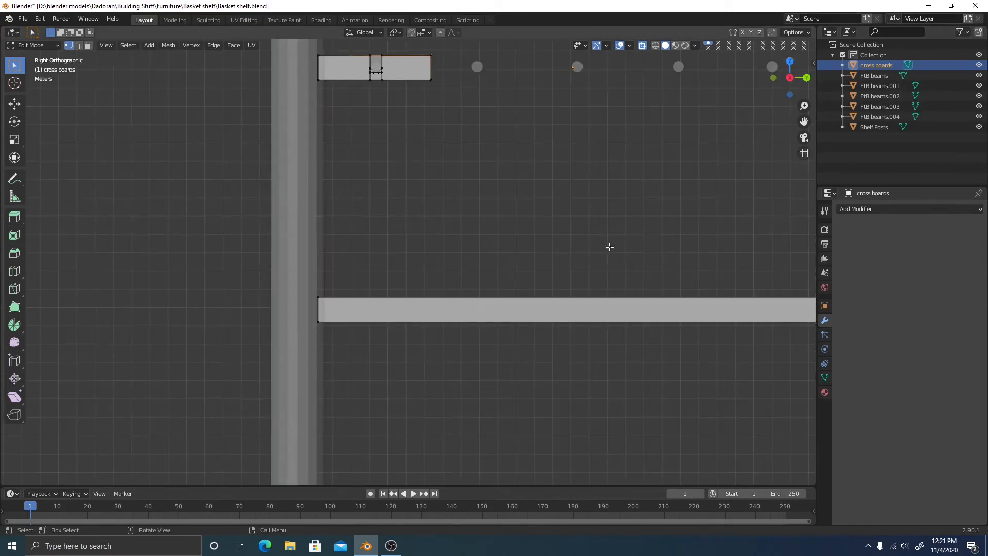
scroll(609, 216, "down", 3)
middle_click_drag(596, 194, 461, 234, "shift")
key("e")
key("y")
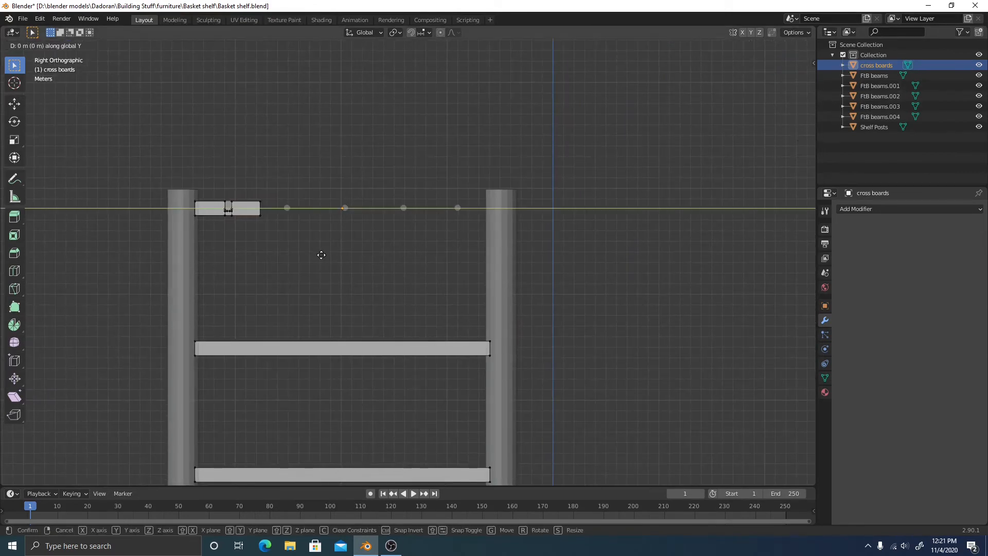
left_click(553, 261)
Delete the cross-board vertices at the right back post
mouse_move(360, 265)
middle_mouse_down()
mouse_move(403, 242)
mouse_move(529, 368)
mouse_move(510, 204)
mouse_move(514, 335)
middle_mouse_up()
scroll(492, 369, "up", 4)
middle_click_drag(508, 187, 519, 309, "shift")
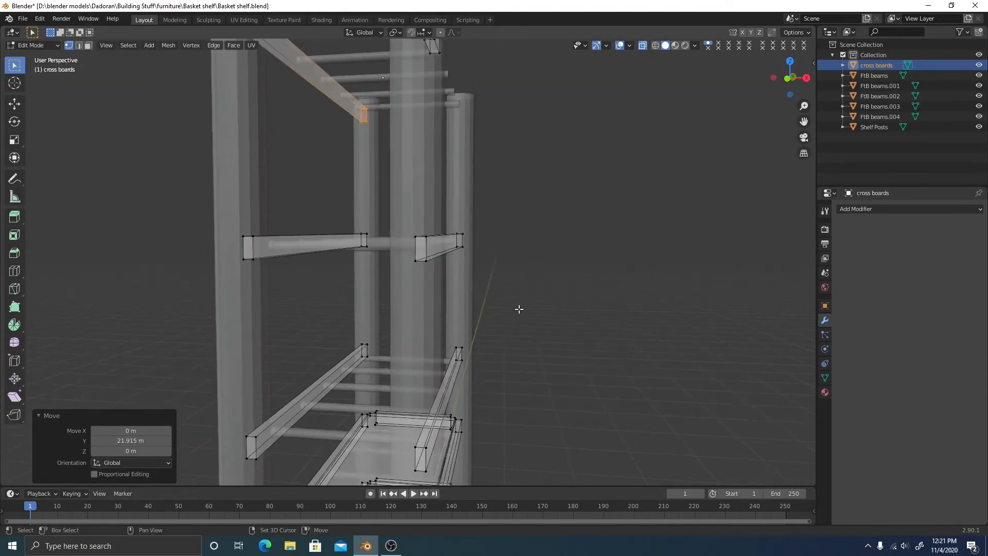
mouse_move(527, 222)
middle_mouse_down("shift")
mouse_move(512, 304)
mouse_move(463, 297)
middle_mouse_up("shift")
middle_click_drag(382, 396, 435, 302)
middle_click_drag(434, 302, 430, 300)
scroll(430, 301, "down", 3)
left_click_drag(389, 204, 447, 347)
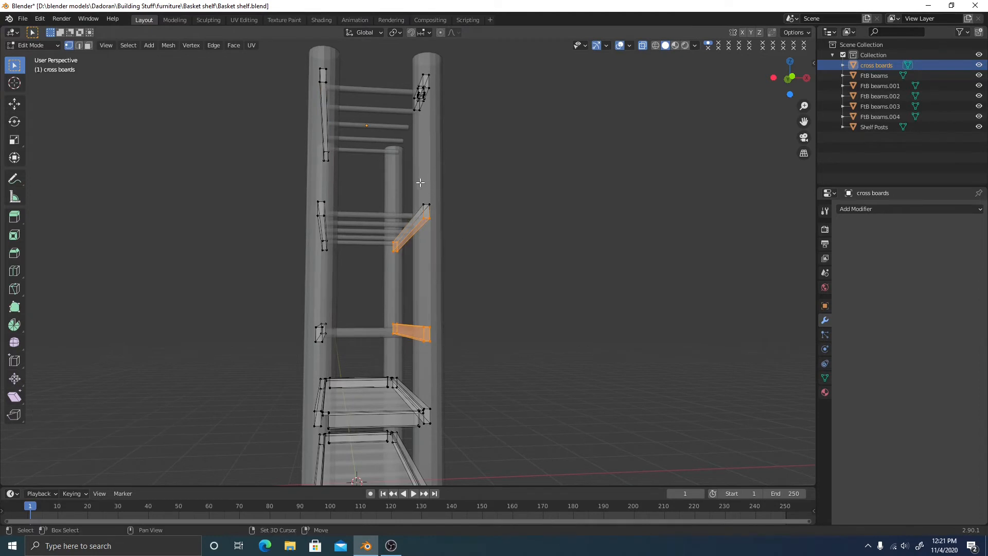
right_click(489, 303)
left_click(489, 303)
Select the board end next to the right post
middle_click_drag(530, 265, 478, 262)
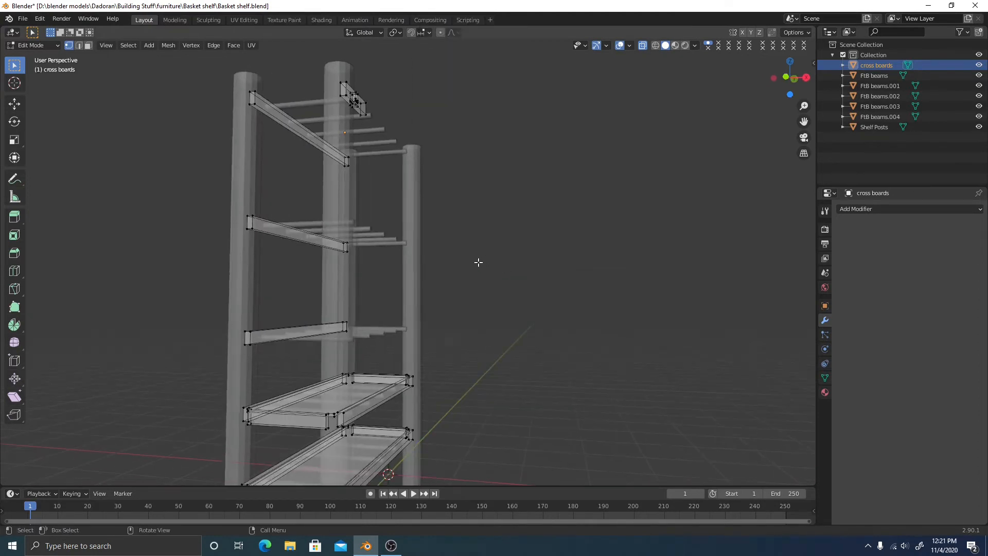
middle_click_drag(452, 183, 479, 365)
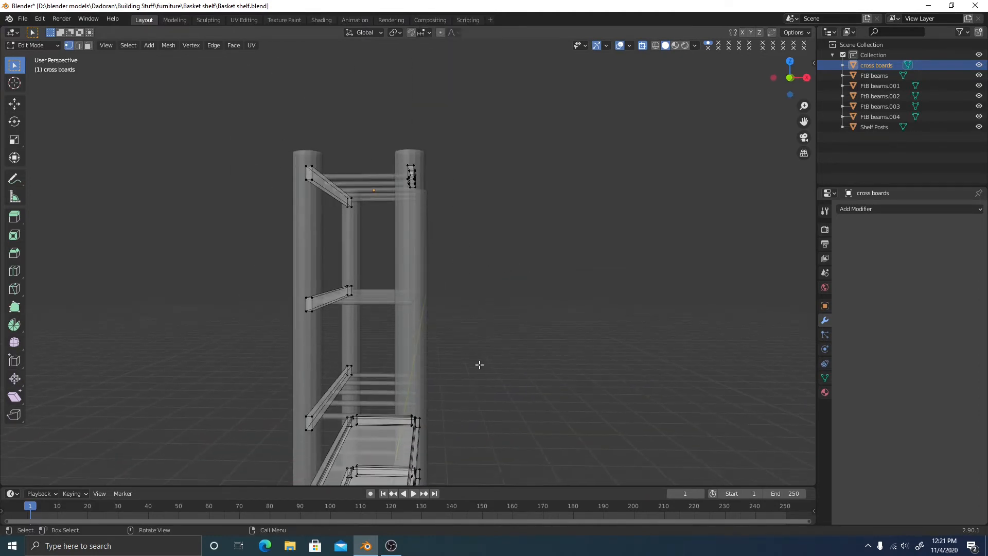
scroll(494, 313, "up", 5)
left_click_drag(353, 202, 455, 329)
middle_click_drag(585, 301, 541, 292)
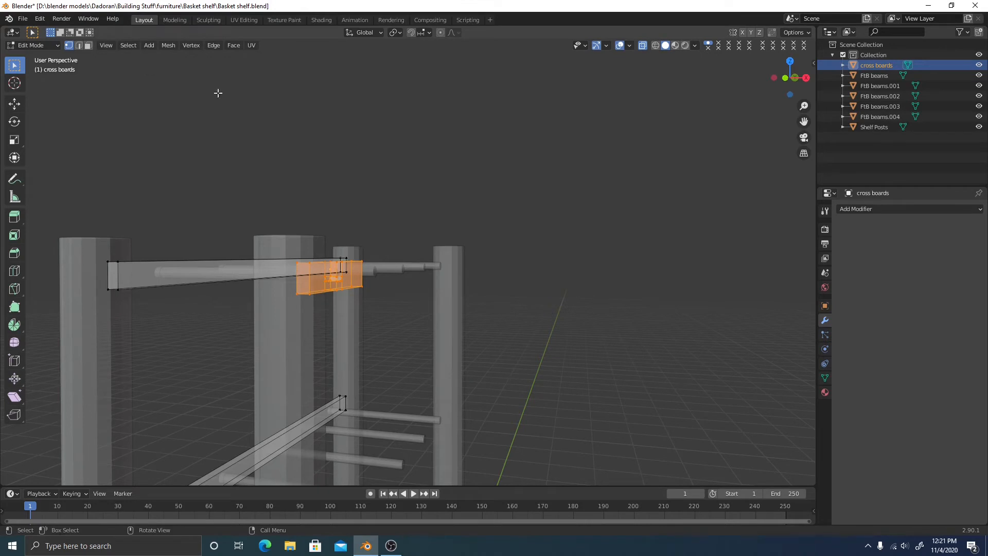
Separate the selected notched block into a new object, cross boards.001, with Mesh > Separate > Selection
left_click(170, 47)
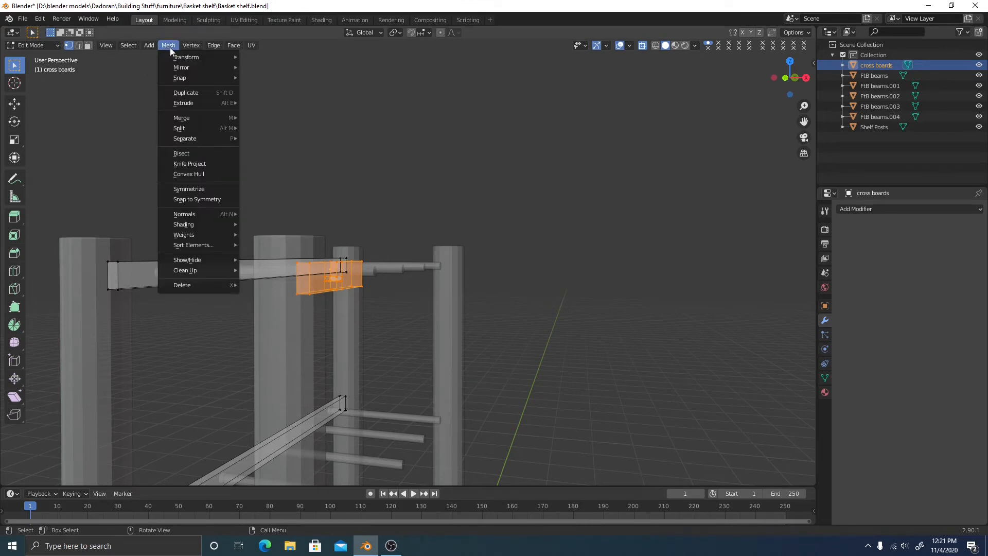
mouse_move(219, 271)
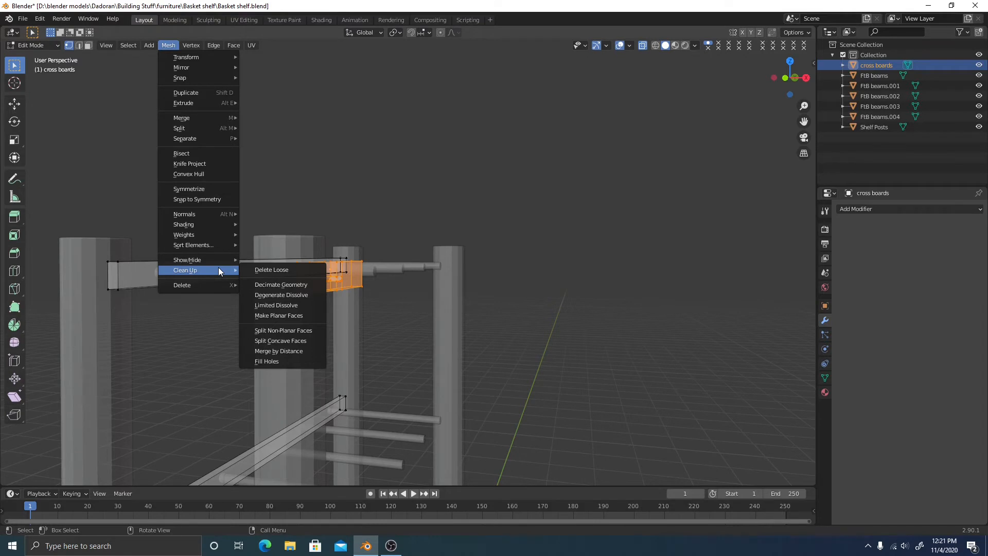
mouse_move(201, 138)
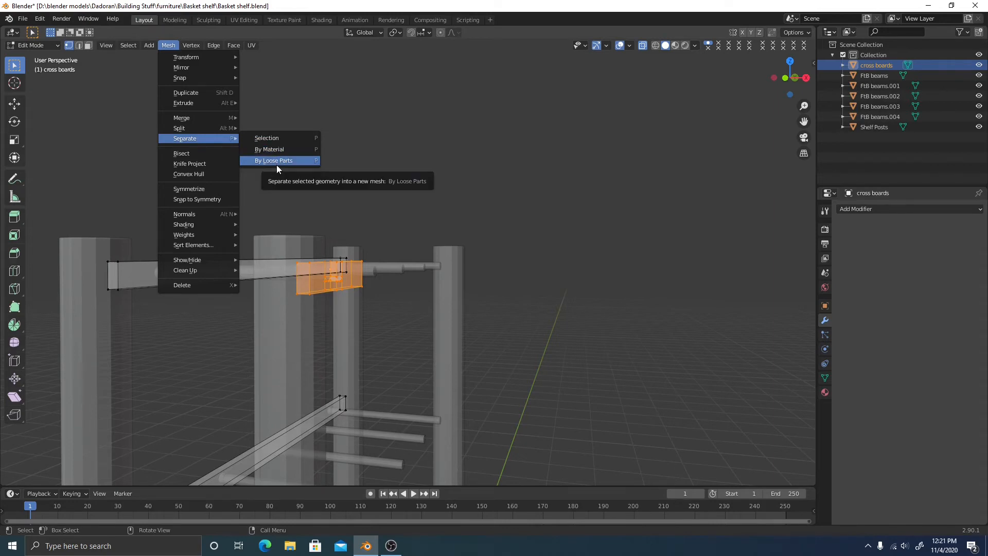
scroll(386, 370, "down", 1)
middle_click_drag(392, 381, 416, 348, "shift")
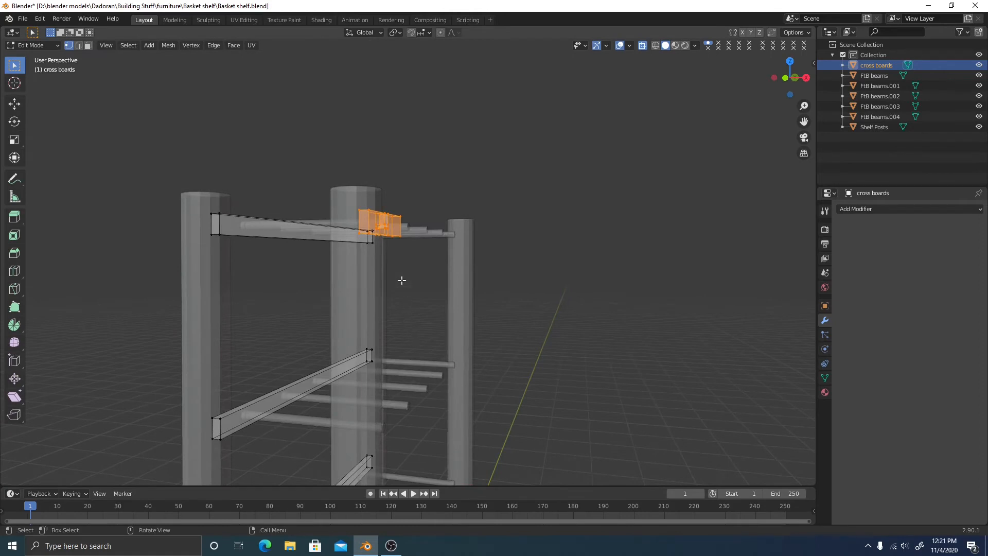
middle_click_drag(359, 178, 345, 195, "shift")
left_click(166, 45)
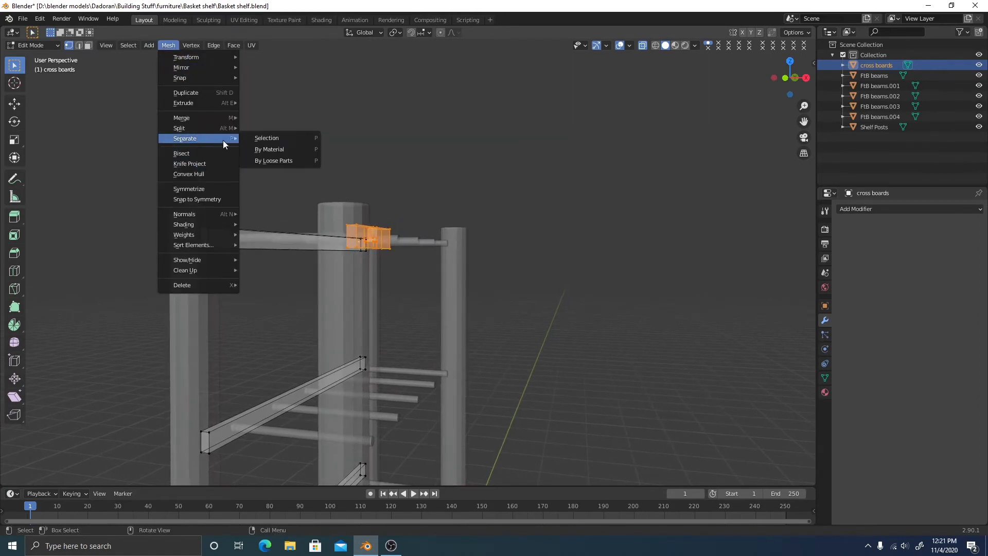
left_click(263, 140)
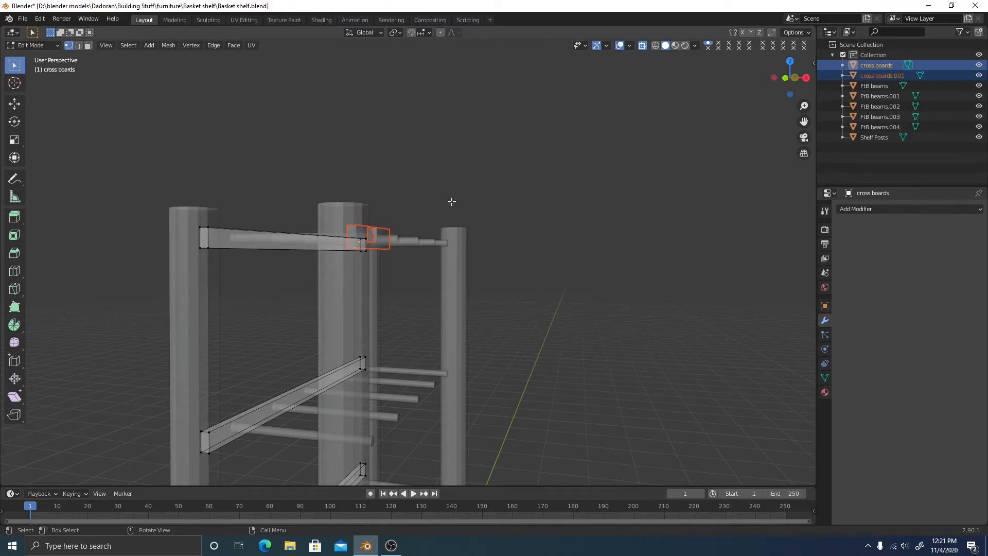
middle_click_drag(449, 203, 425, 213)
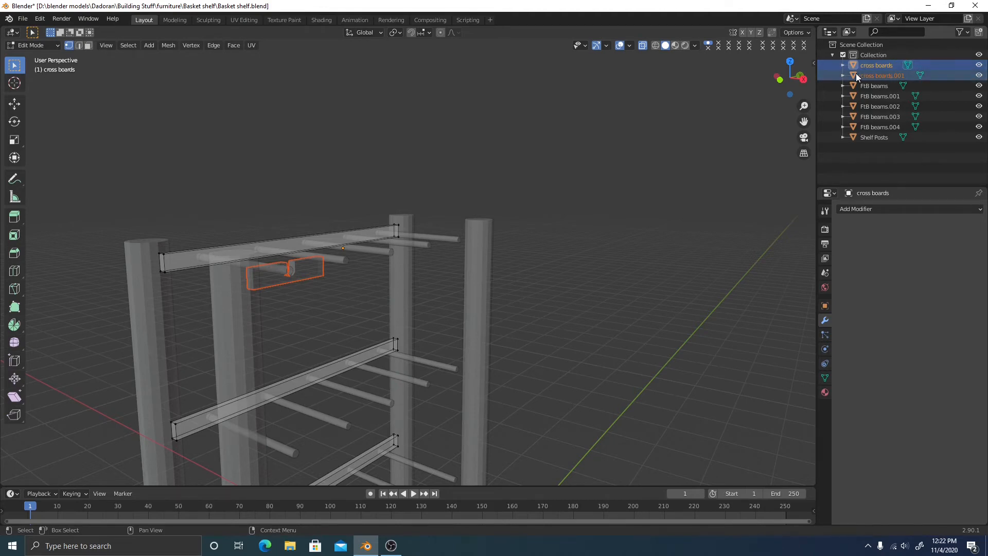
Leave the cross boards and enter Edit Mode on the separated notched piece alone
key("Tab")
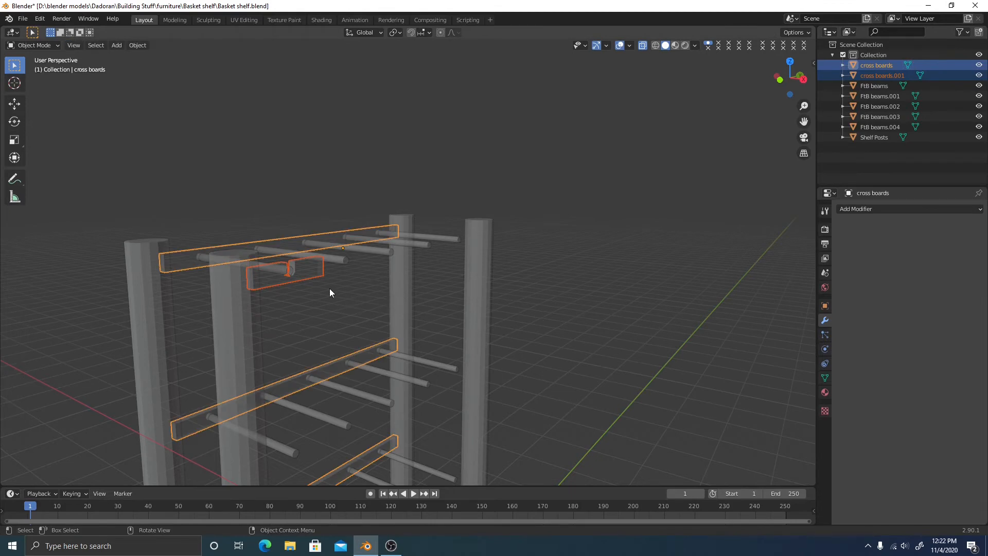
left_click(313, 276)
key("Tab")
scroll(359, 288, "up", 4)
middle_click_drag(359, 288, 571, 230, "shift")
Rename cross boards.001 to 'notch board' and view it from the right
double_click(906, 75)
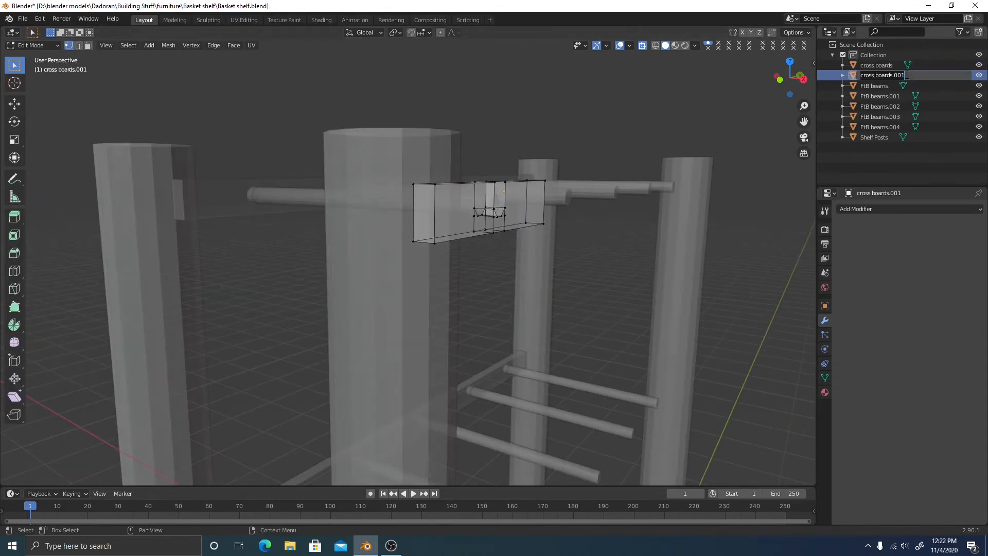
type("niot")
key("Return")
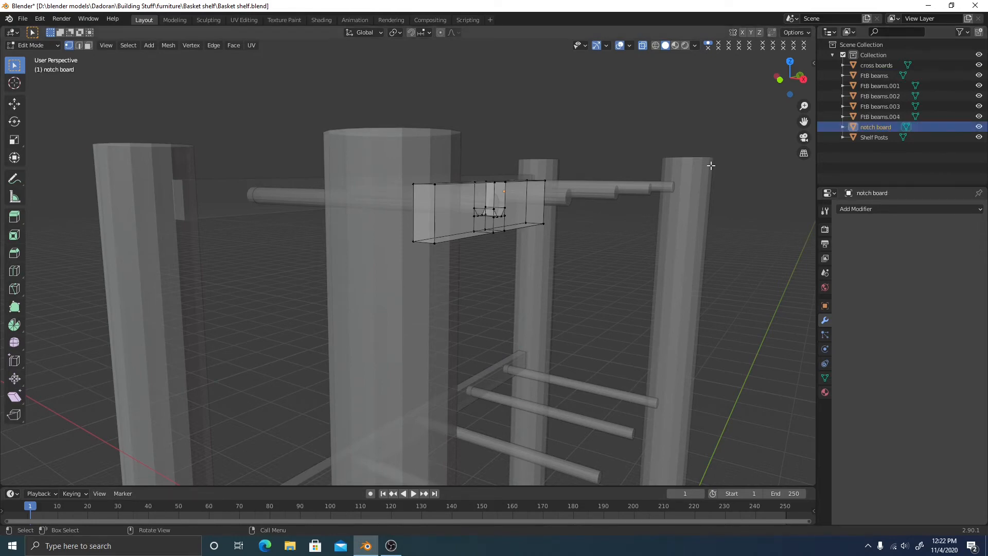
middle_click_drag(700, 229, 655, 231)
left_click(790, 79)
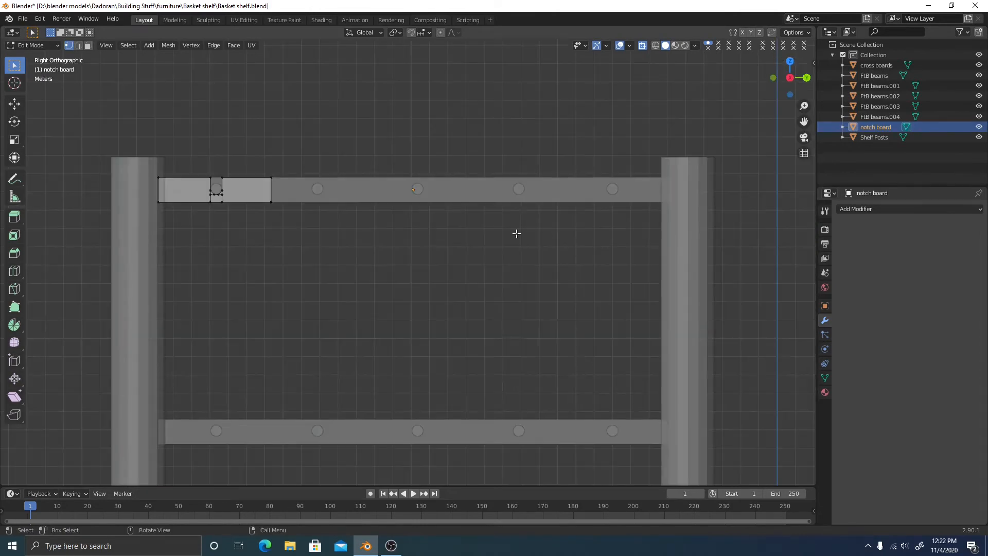
Add an Array modifier to the notch board, creating a second copy
middle_click_drag(415, 228, 494, 236, "shift")
scroll(401, 212, "up", 3)
middle_click_drag(420, 240, 455, 288, "shift")
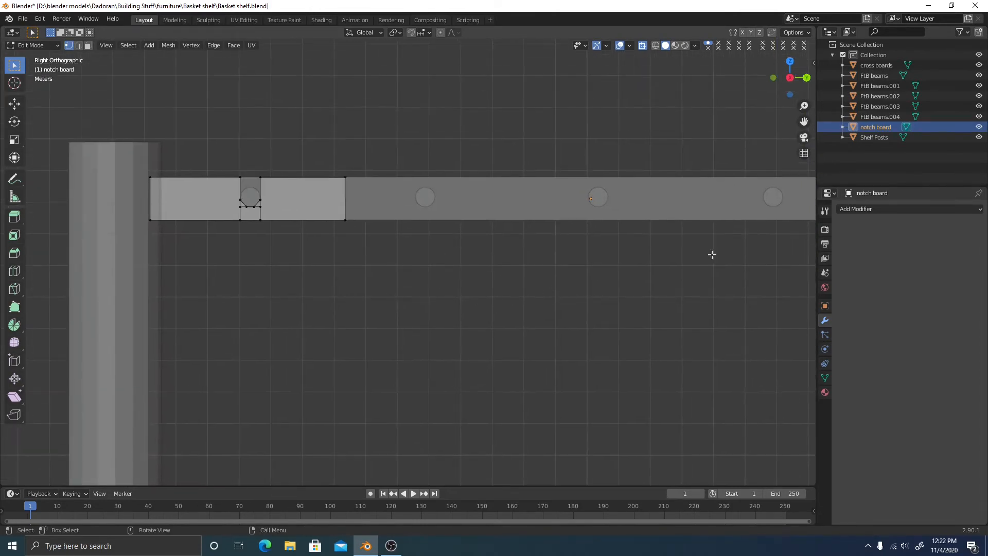
left_click(852, 209)
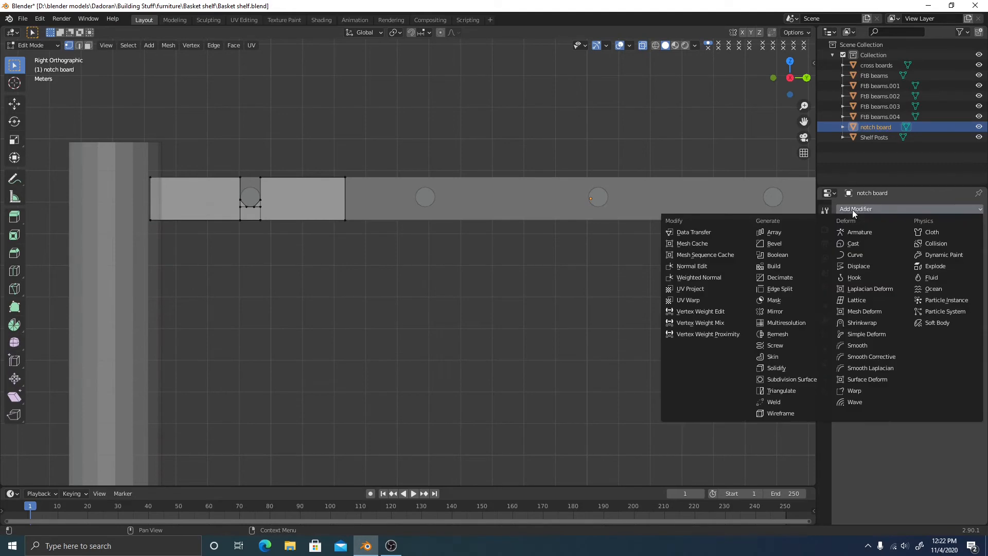
mouse_move(329, 233)
middle_mouse_down()
mouse_move(454, 238)
mouse_move(322, 239)
middle_mouse_up()
left_click(855, 209)
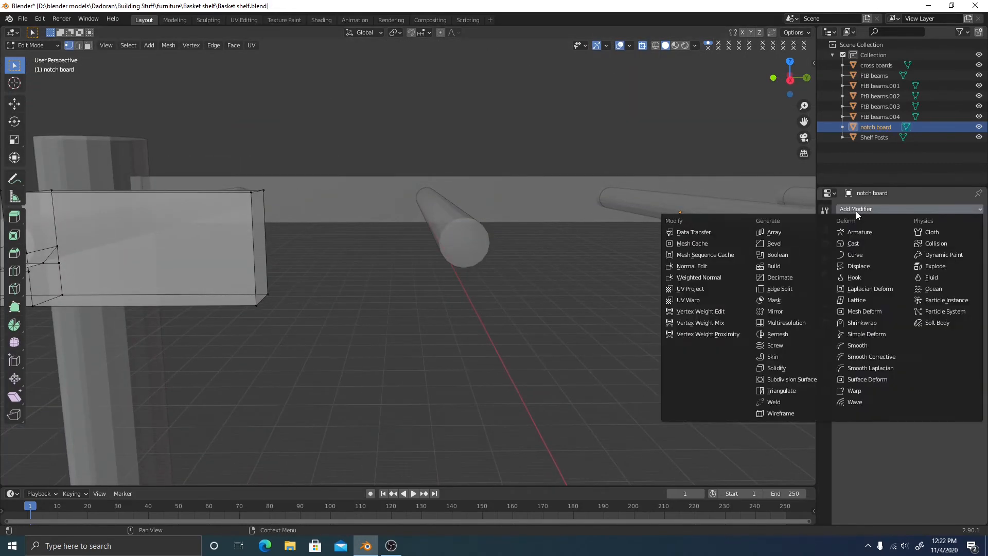
left_click(783, 237)
Inspect the arrayed copy and select the Relative Offset Factor X field
scroll(550, 267, "down", 2)
scroll(536, 282, "down", 2)
middle_click_drag(423, 314, 573, 263, "shift")
scroll(545, 260, "down", 3)
middle_click_drag(492, 256, 413, 247)
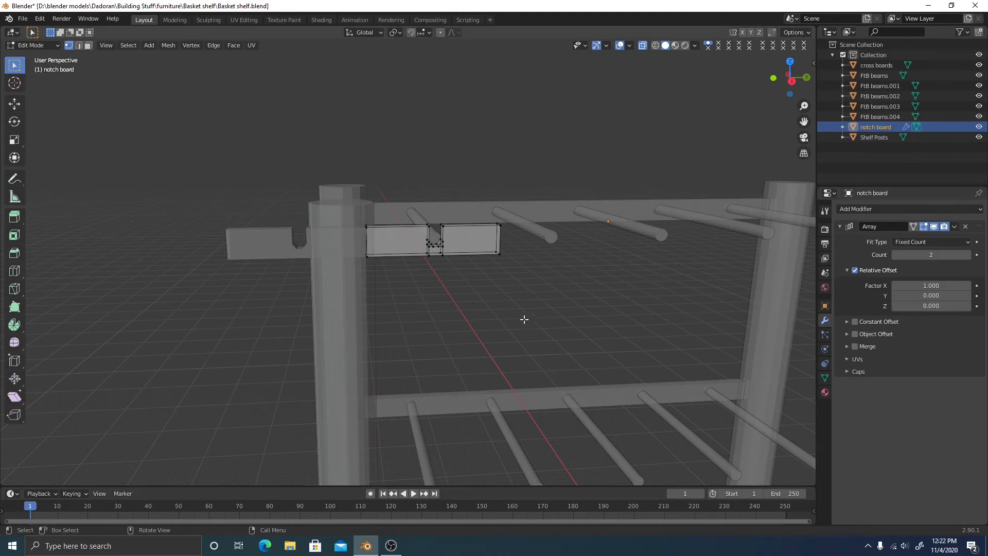
scroll(523, 319, "up", 3)
left_click(925, 285)
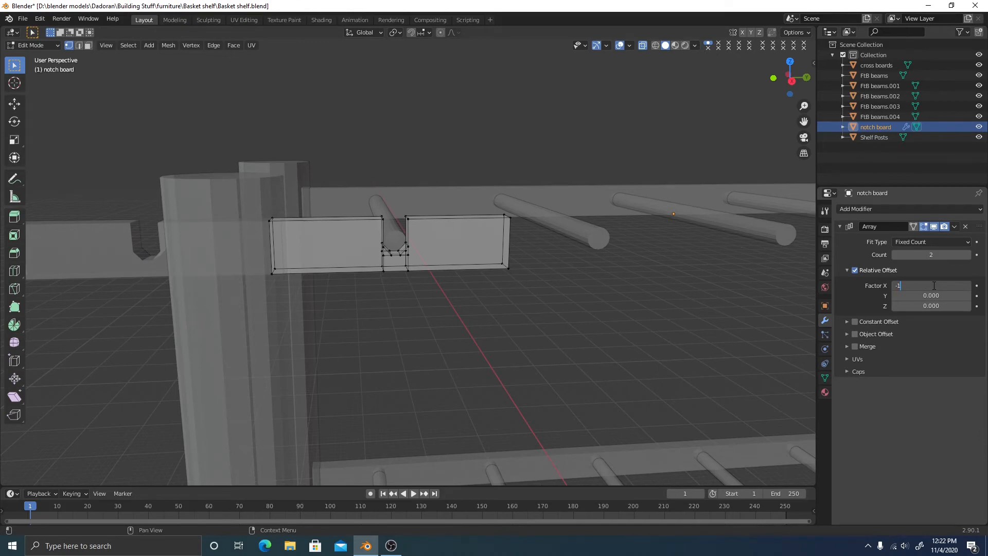
Set the Array's Relative Offset Factor X to -1 to reverse the repeat direction
type("-1")
key("Return")
middle_click_drag(642, 282, 619, 278)
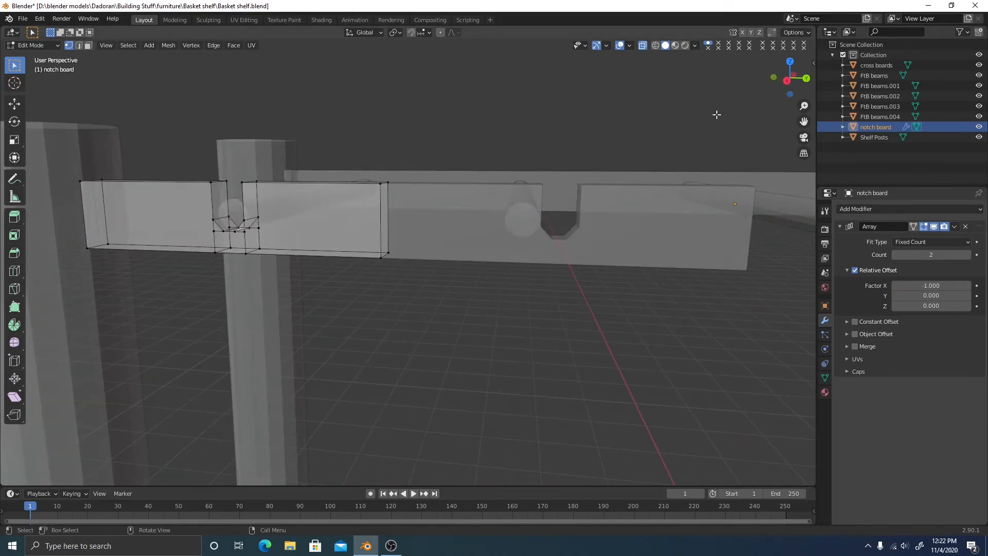
middle_click_drag(370, 188, 412, 282)
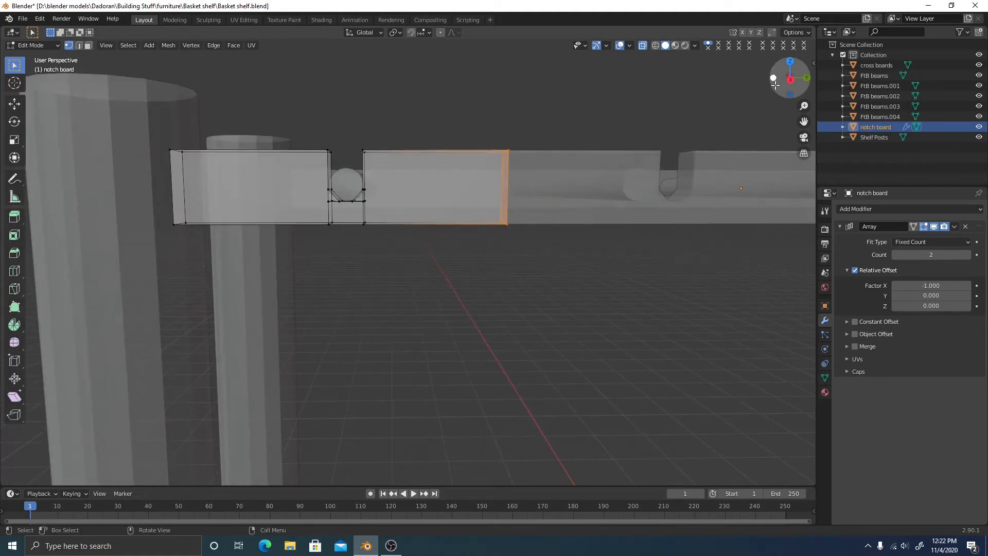
In Right view, move the board's end face -0.6329 m along Y
left_click(790, 78)
scroll(541, 273, "up", 3)
middle_click_drag(557, 232, 511, 285, "shift")
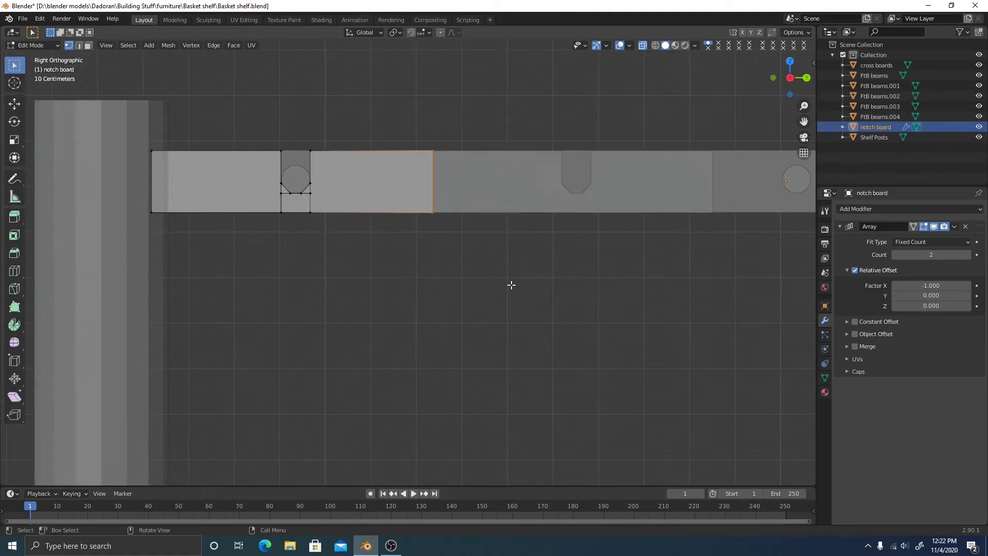
key("g")
key("y")
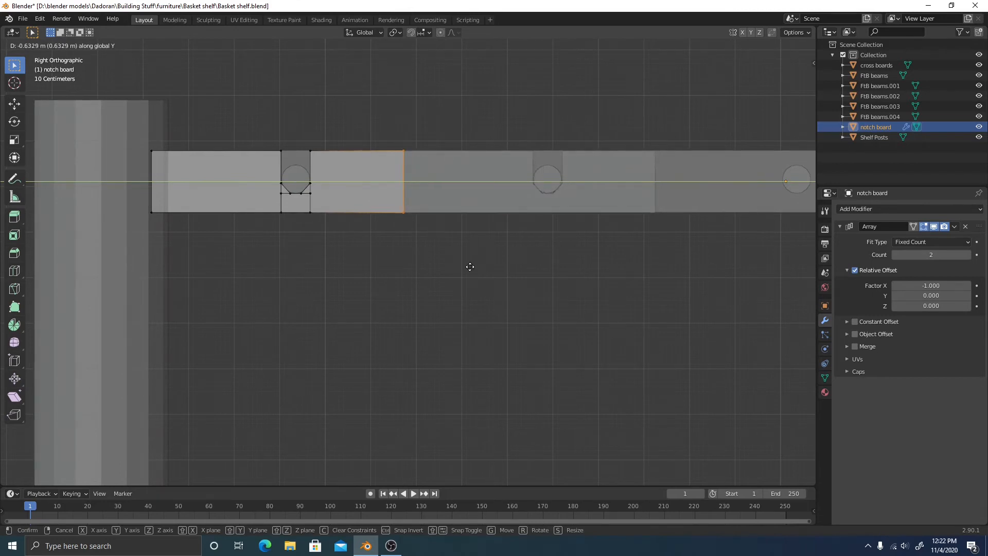
left_click(470, 266)
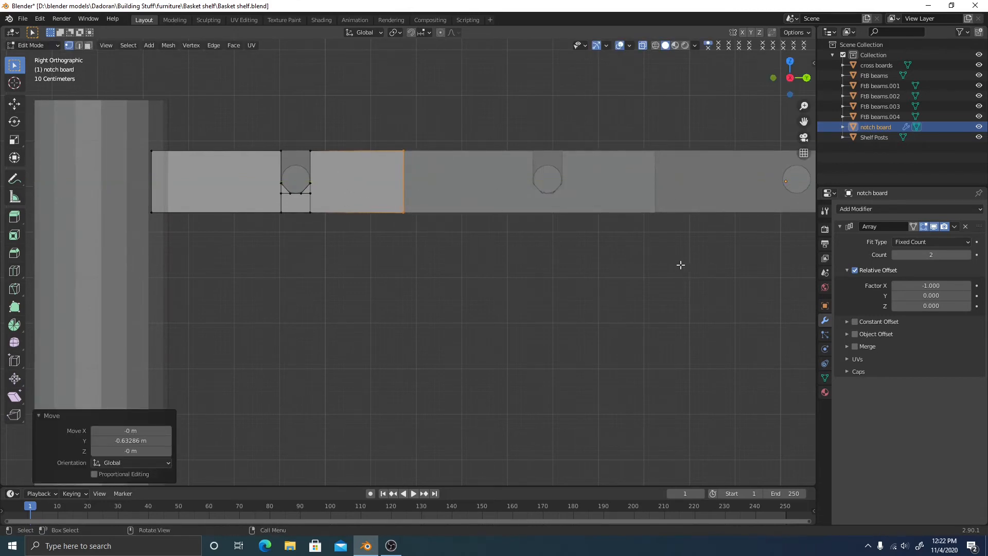
middle_click_drag(613, 249, 471, 277, "shift")
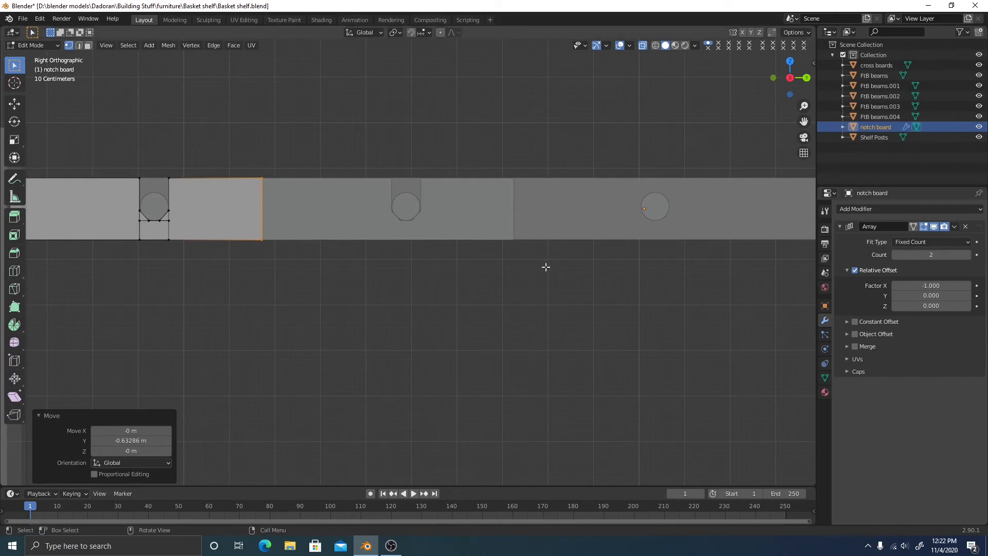
scroll(546, 266, "down", 5)
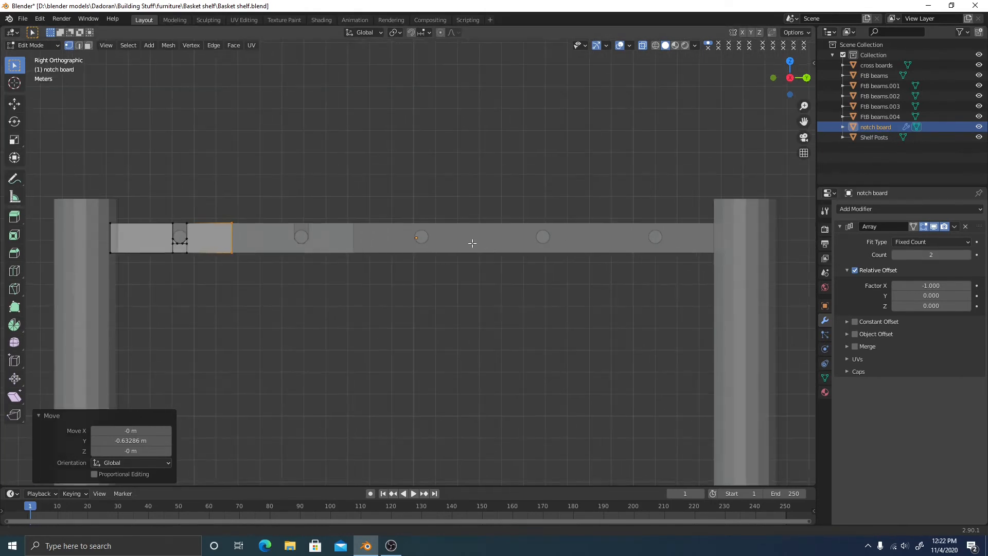
Raise the Array count to 5 and check the sections span between both posts
middle_click_drag(472, 243, 500, 250, "shift")
left_click_drag(948, 254, 950, 254)
scroll(640, 290, "up", 5)
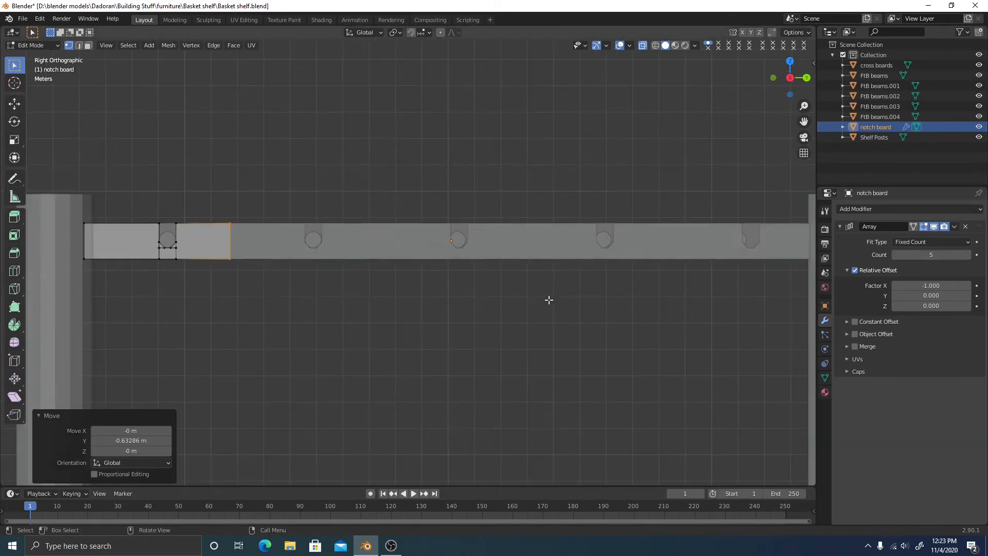
middle_click_drag(486, 283, 388, 285, "shift")
scroll(386, 278, "down", 5)
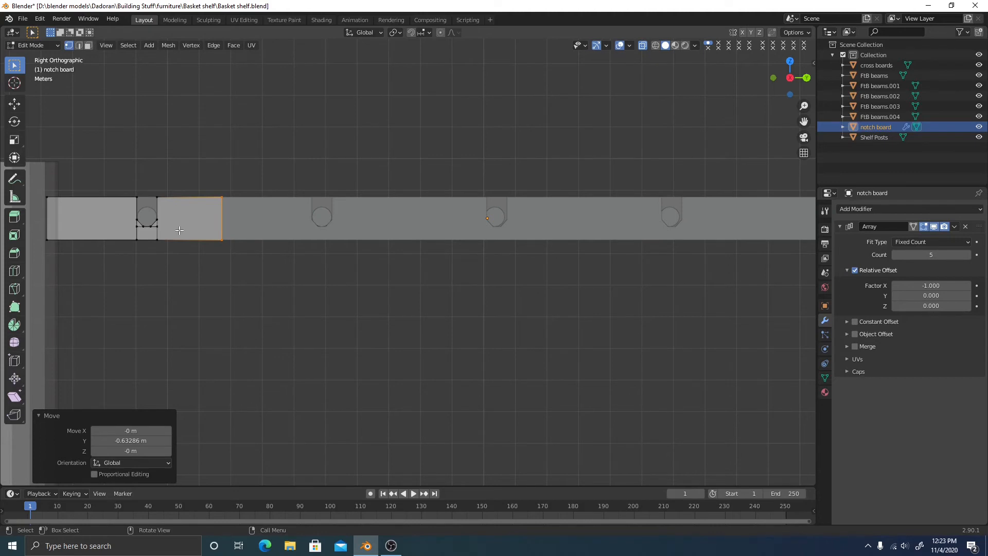
scroll(405, 263, "down", 1)
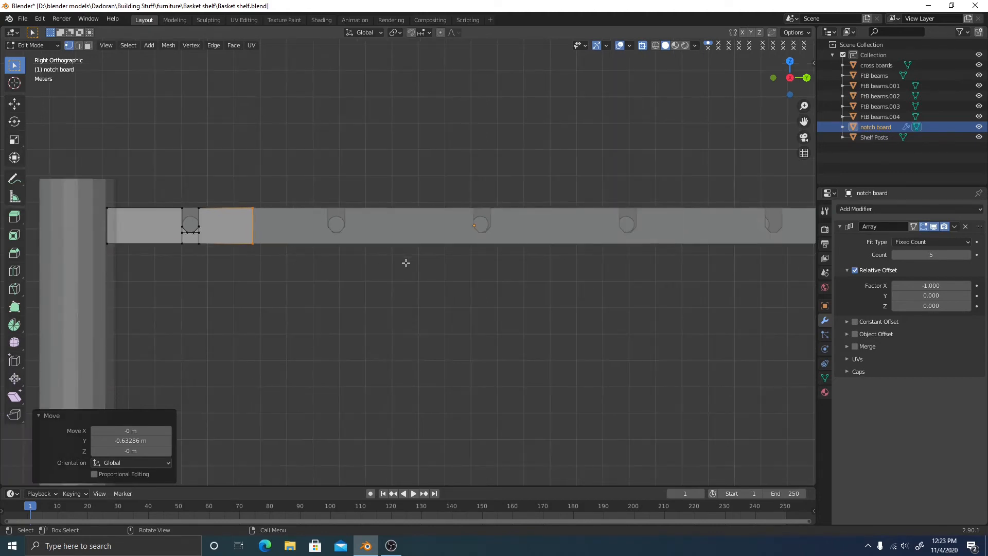
middle_click_drag(405, 263, 293, 253, "shift")
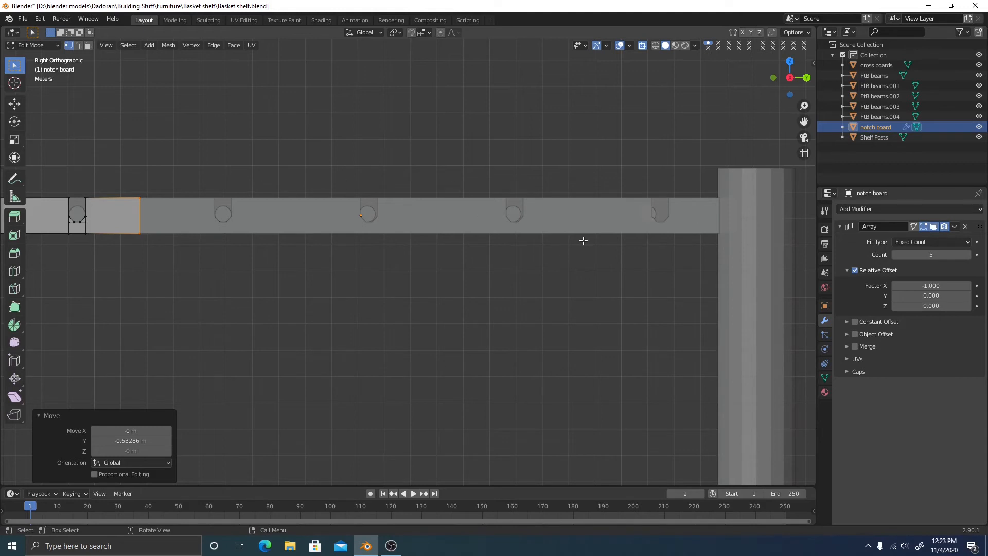
mouse_move(188, 233)
middle_mouse_down("shift")
mouse_move(298, 216)
mouse_move(315, 236)
mouse_move(193, 221)
middle_mouse_up("shift")
scroll(681, 245, "down", 2)
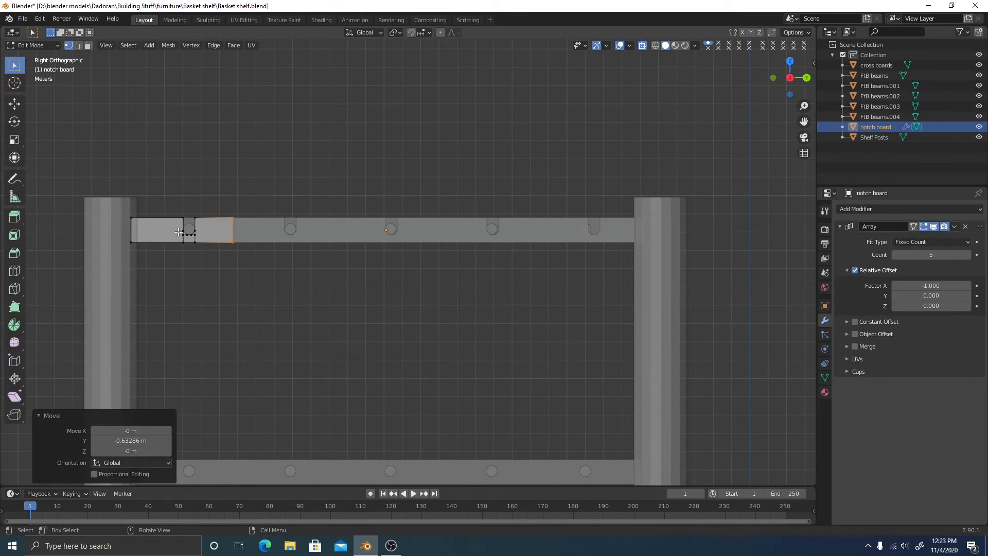
Select the first section's notch vertices and slide them about -0.394 m along Y
left_click_drag(166, 207, 250, 273)
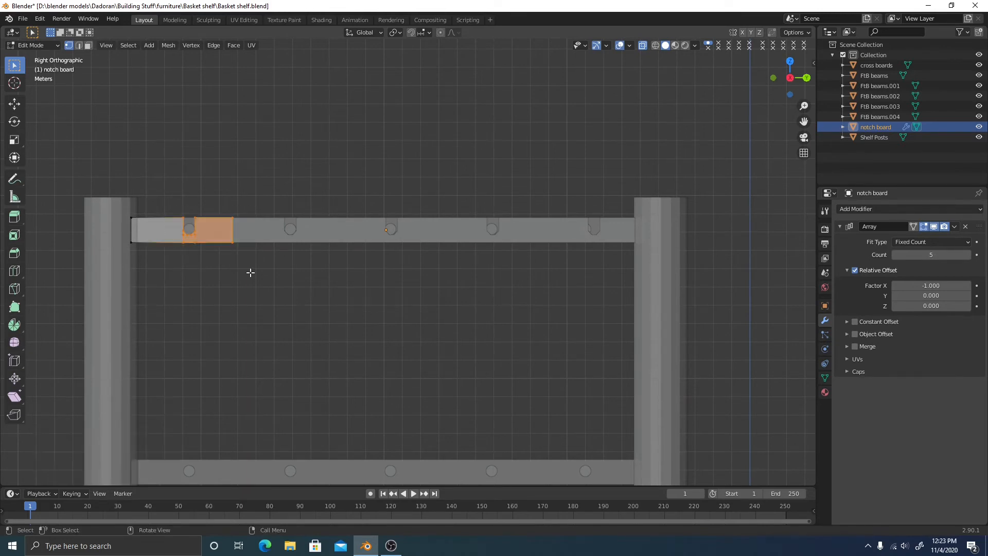
key("g")
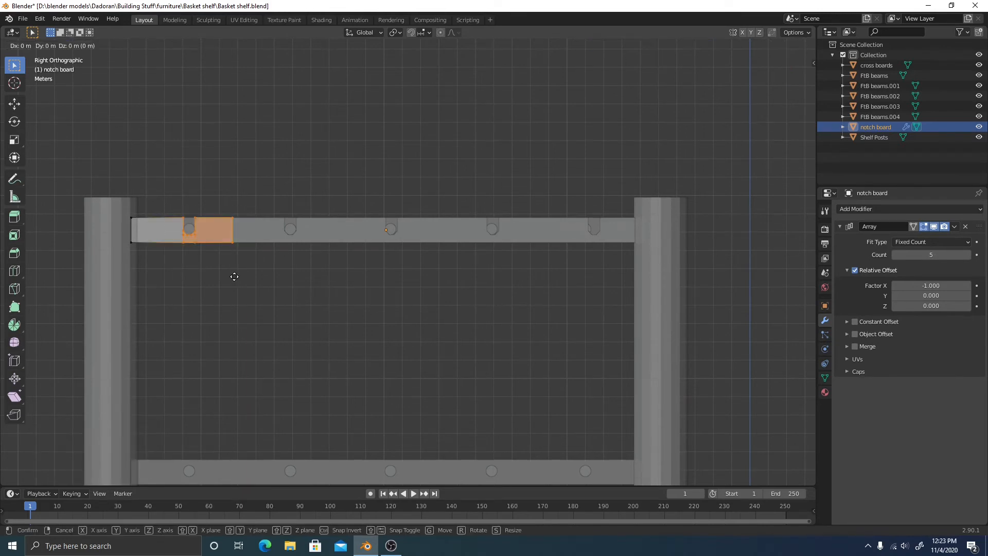
right_click(216, 271)
left_click_drag(175, 211, 208, 268)
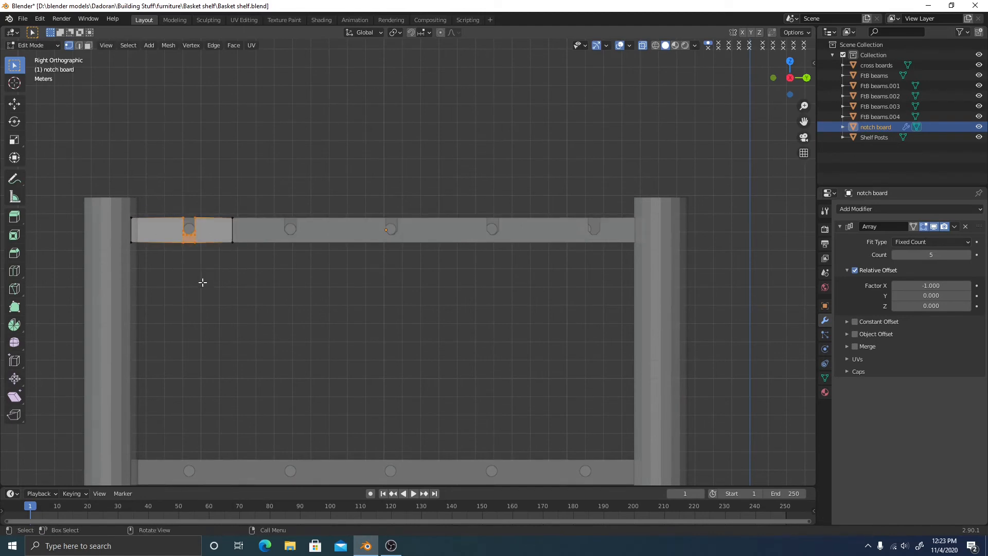
key("g")
key("y")
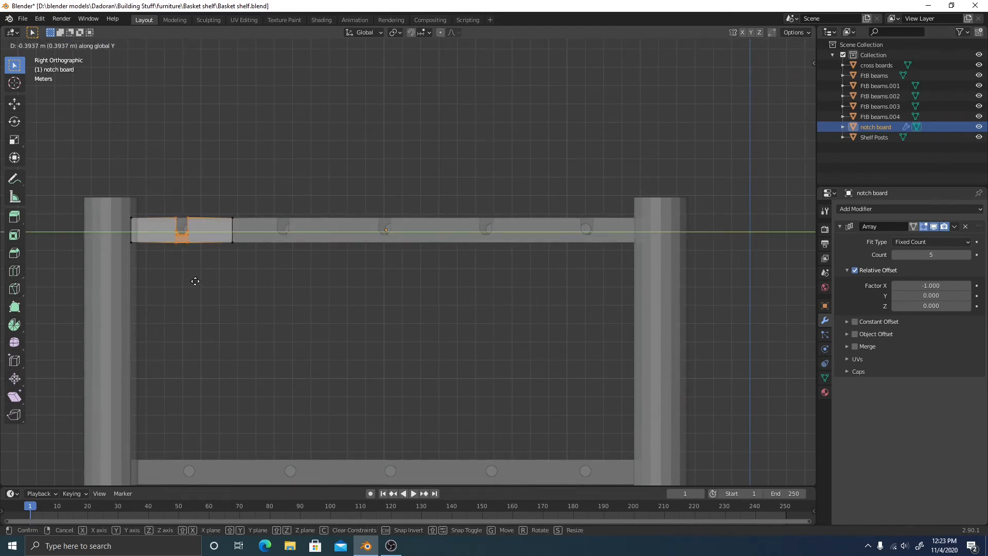
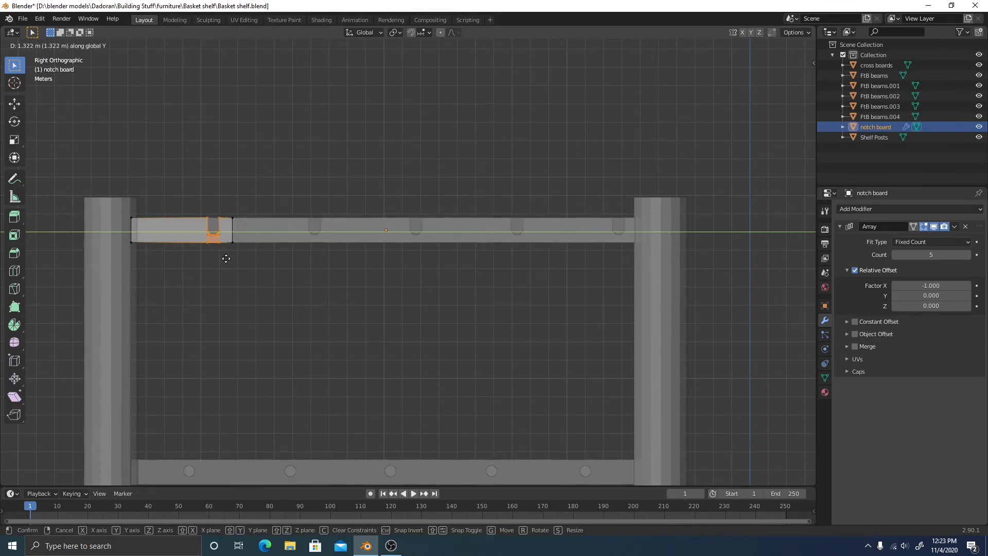
Nudge the first section's notch about -0.112 m along Y, then return to Object Mode
left_click(200, 251)
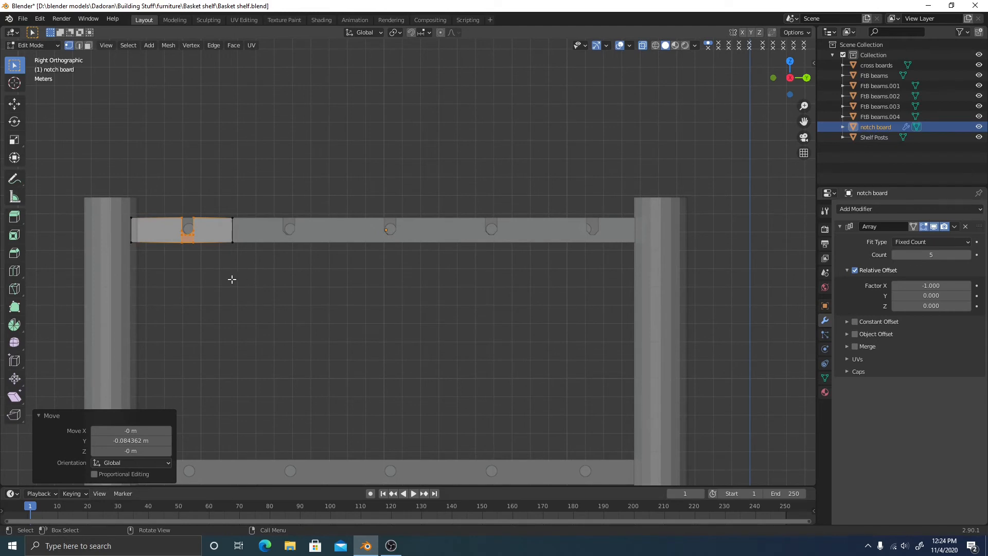
key("g")
key("y")
left_click(407, 292)
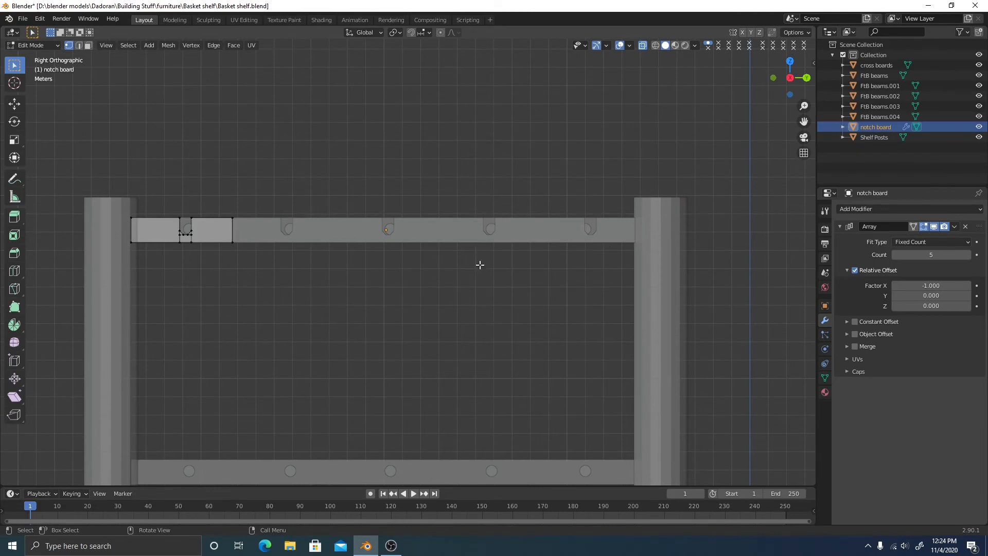
key("Tab")
middle_click_drag(307, 254, 336, 274)
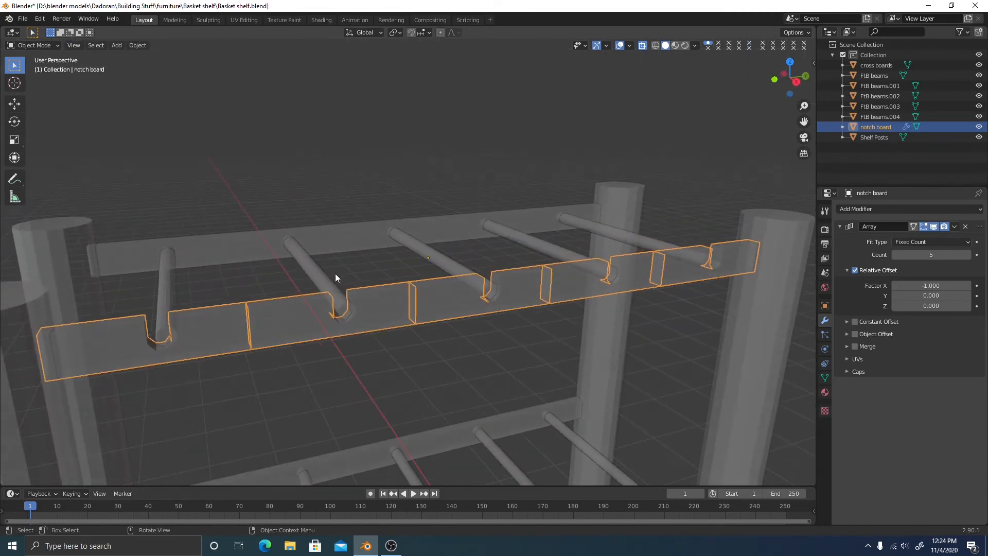
key("Tab")
middle_click_drag(453, 313, 387, 301)
middle_click_drag(166, 335, 272, 301)
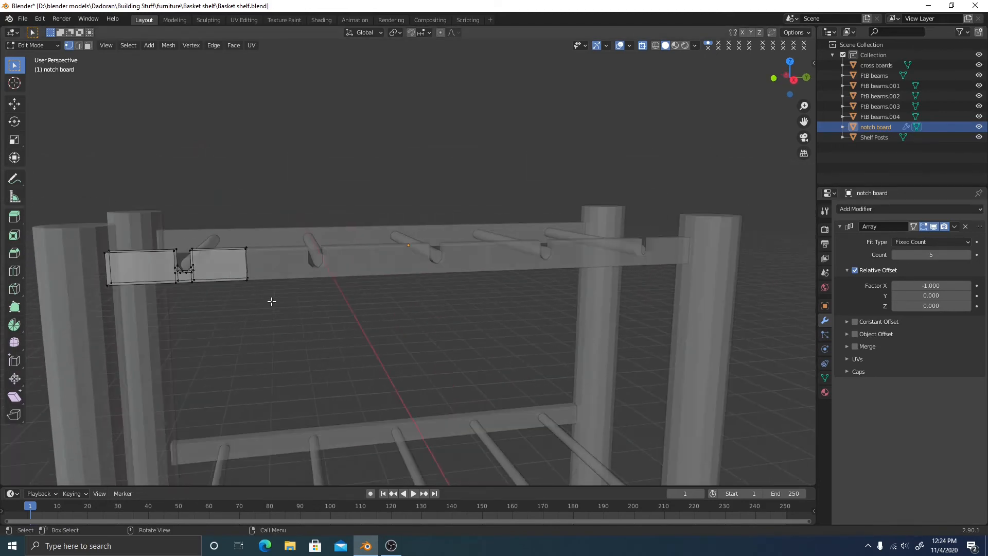
left_click(955, 227)
key("Tab")
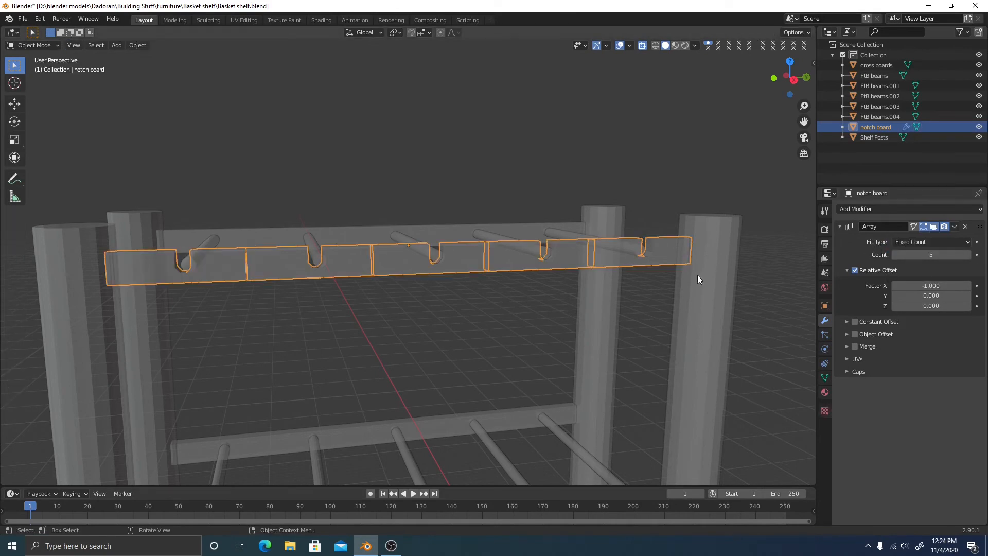
left_click(956, 227)
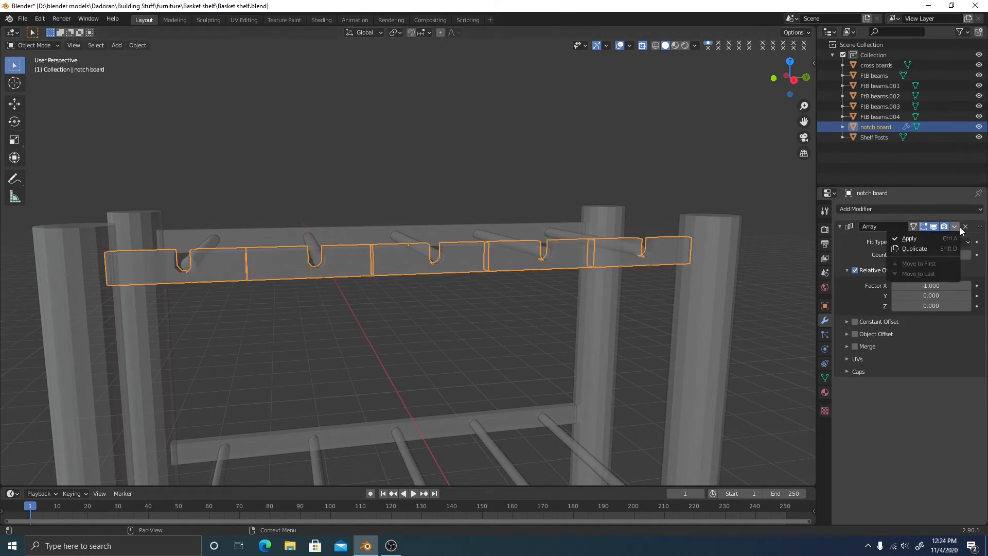
left_click(926, 237)
key("Tab")
middle_click_drag(503, 300, 550, 292)
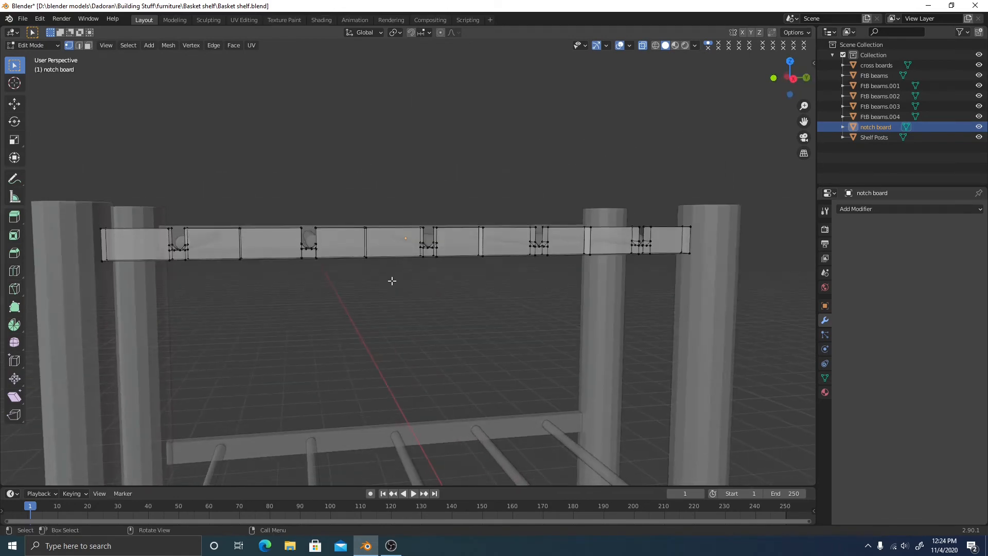
left_click_drag(229, 225, 252, 293)
scroll(256, 307, "up", 3)
middle_click_drag(256, 307, 331, 309, "shift")
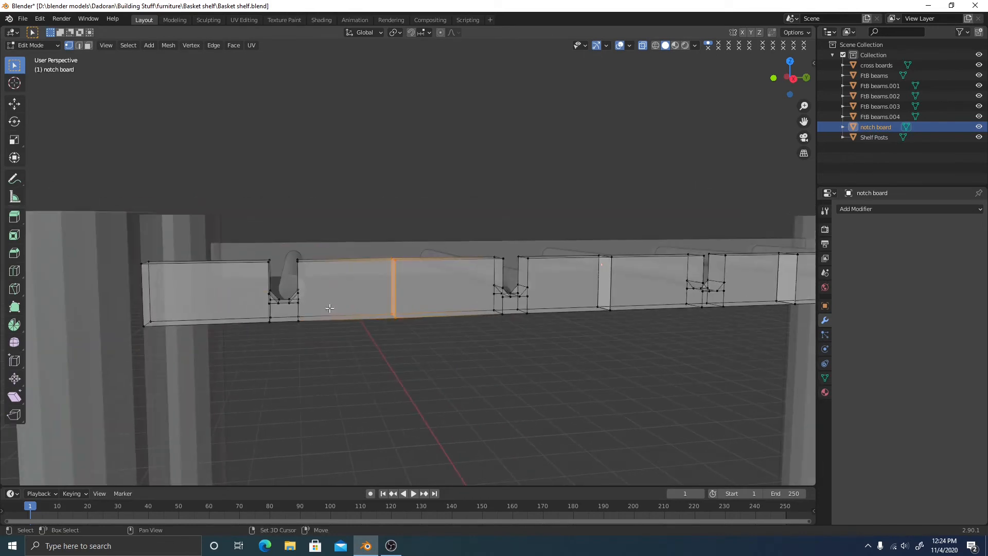
key("alt+a")
key("g")
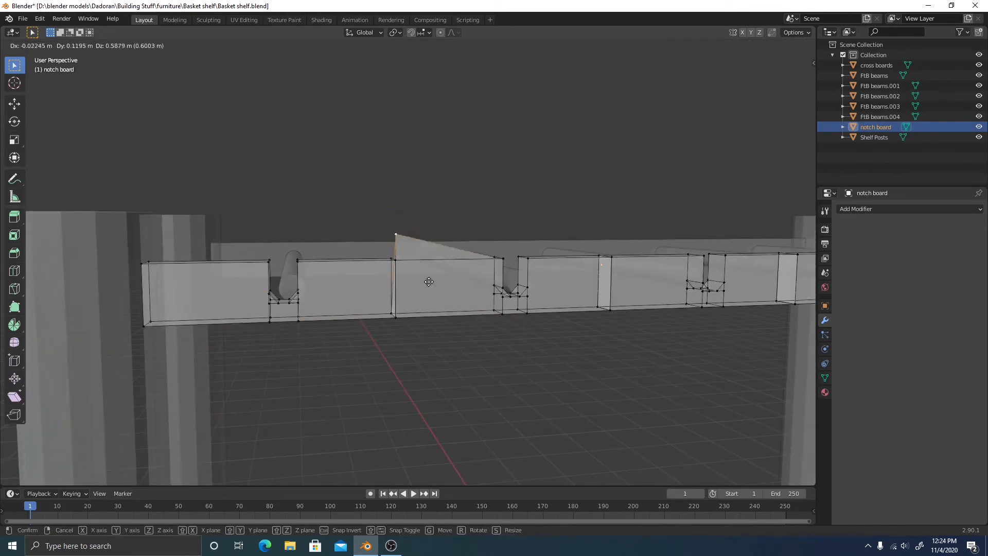
right_click(445, 295)
key("ctrl+z")
key("ctrl+z")
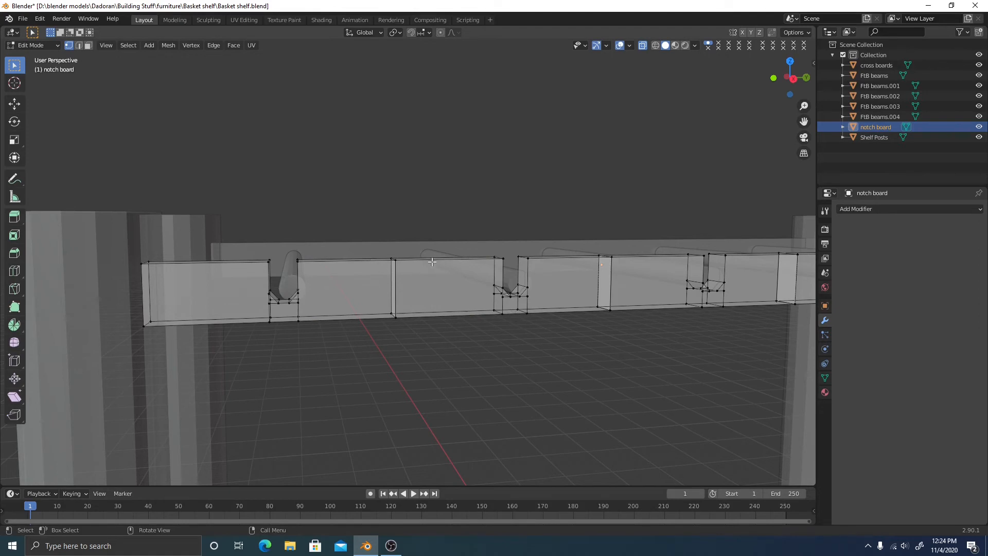
key("Tab")
key("ctrl+z")
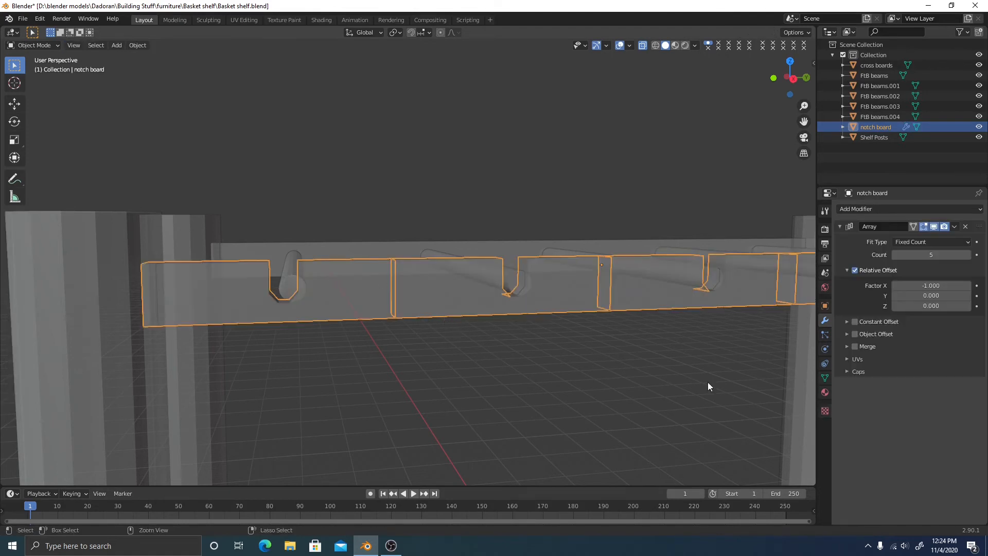
Turn on Merge in the Array modifier with a 0.01 m distance
scroll(598, 365, "down", 6)
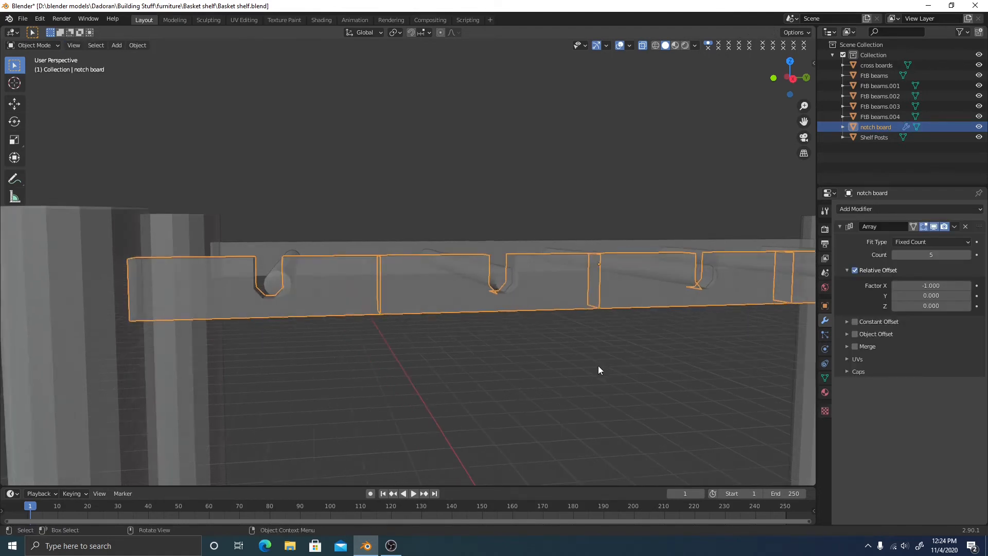
middle_click_drag(606, 352, 611, 377)
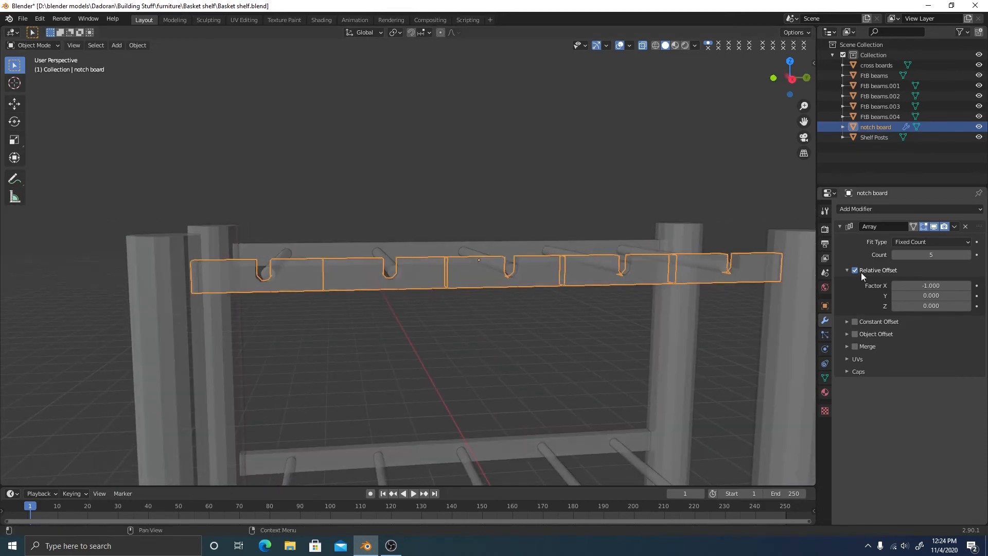
left_click(852, 347)
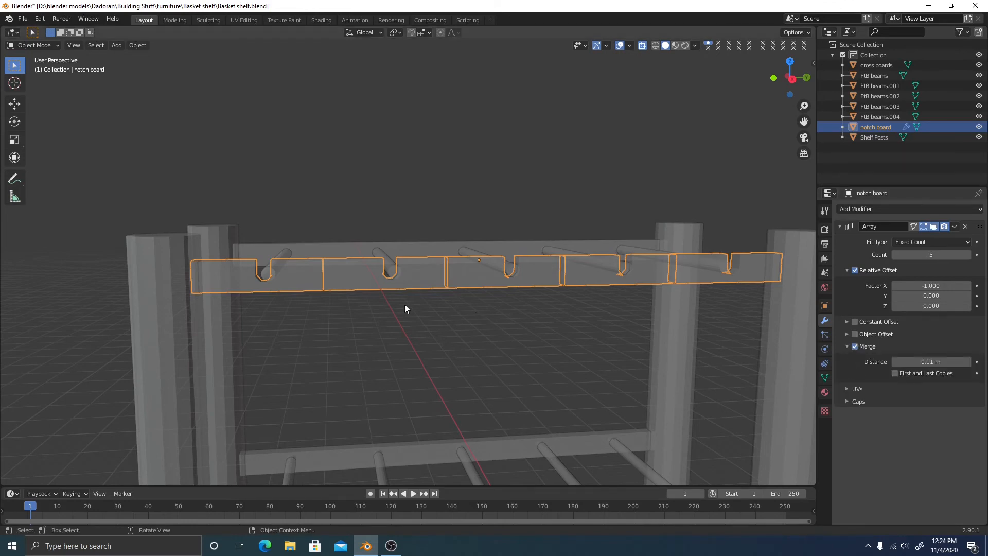
scroll(324, 285, "up", 4)
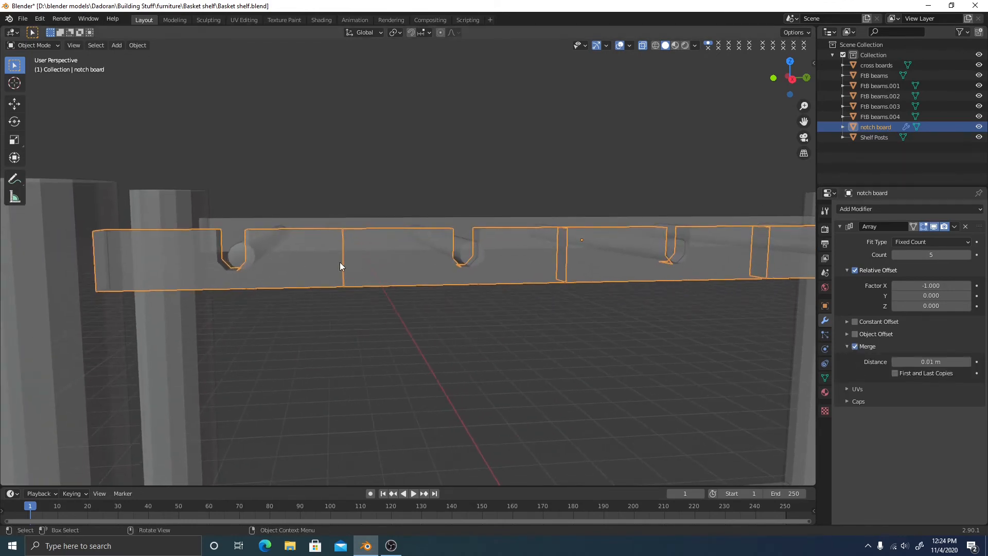
middle_click_drag(353, 267, 356, 272)
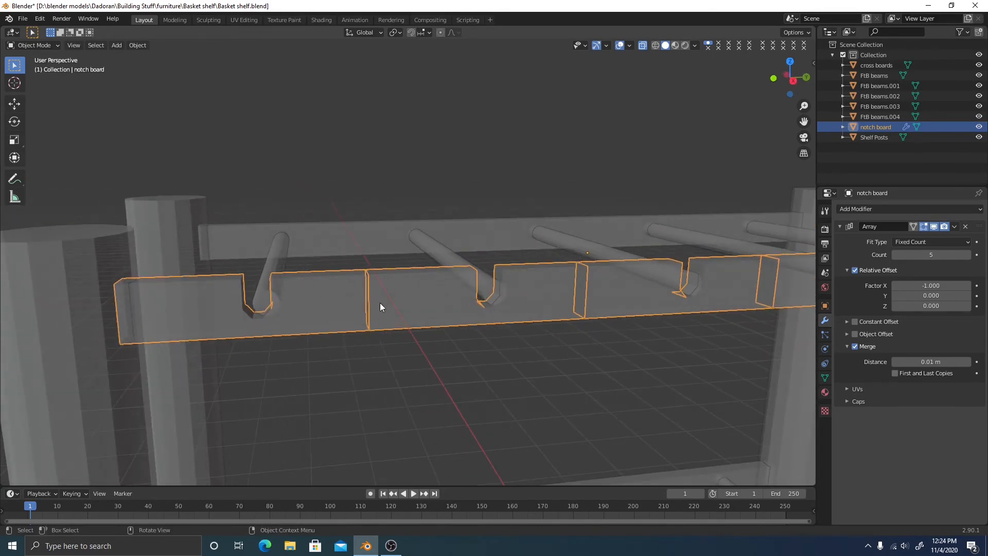
Briefly enter Edit Mode, cancel an edge move, and open the array's header menu
key("Tab")
scroll(381, 304, "up", 4)
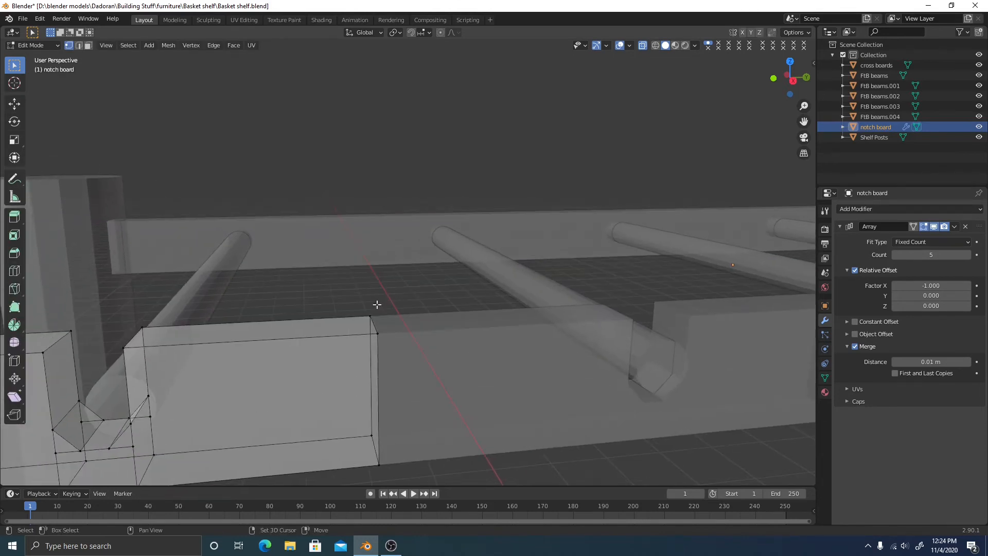
key("g")
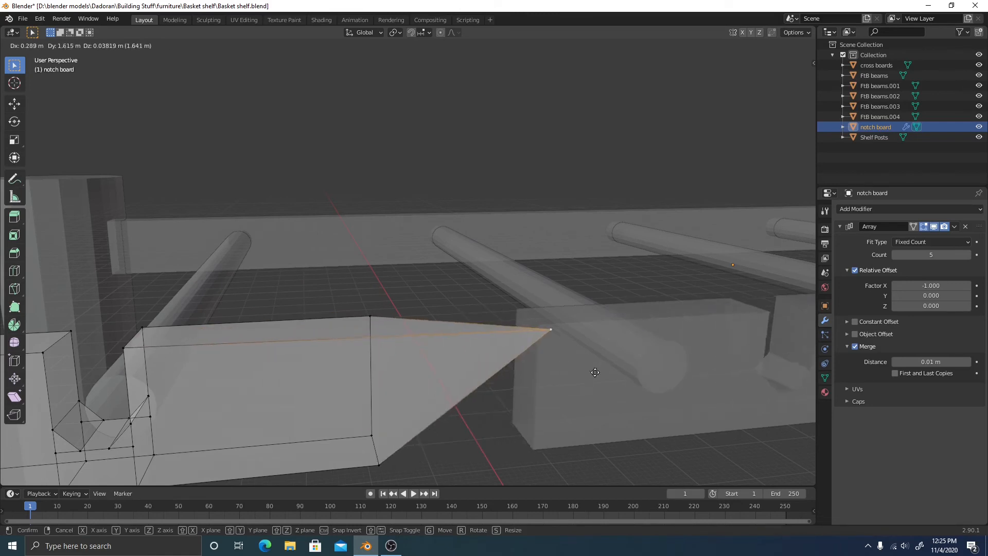
right_click(493, 348)
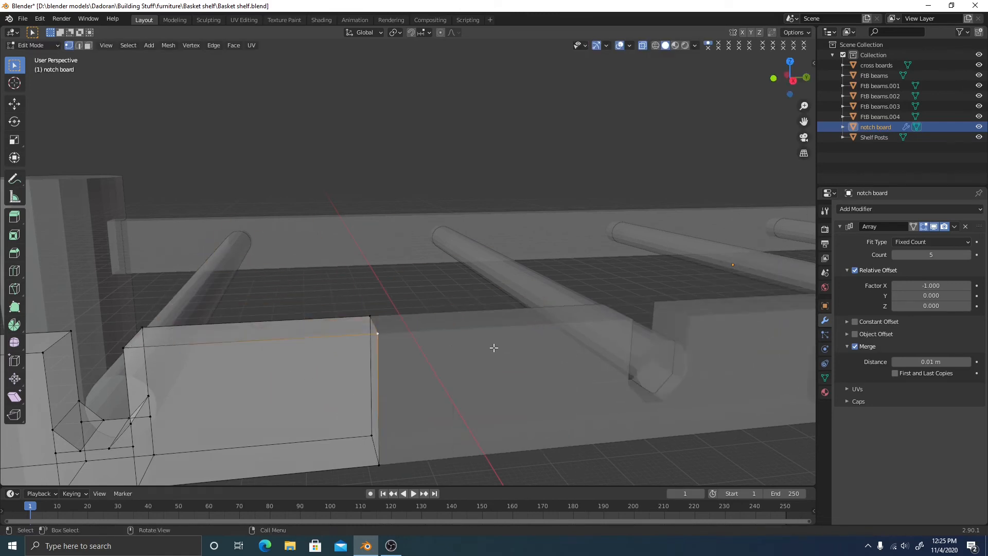
key("Tab")
left_click(955, 226)
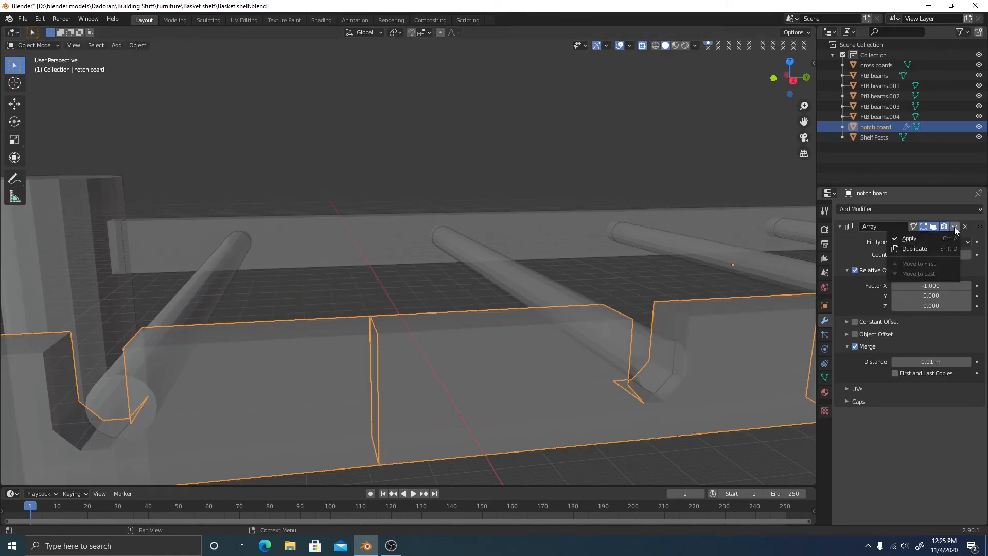
Apply the Array modifier so the notched sections become real mesh geometry
left_click(927, 239)
key("Tab")
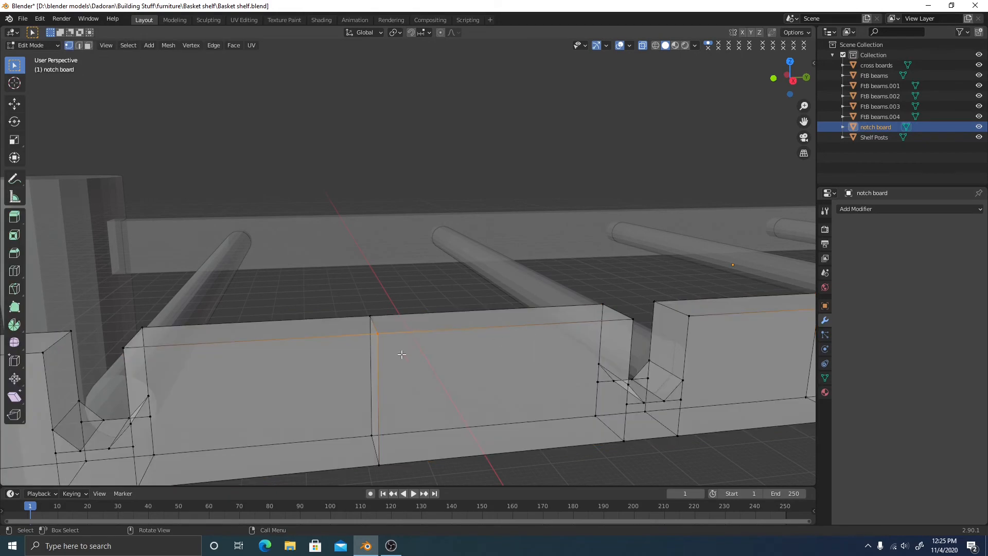
key("g")
right_click(476, 342)
Move the top vertex of a vertical edge down onto the board's bottom edge
scroll(535, 345, "down", 5)
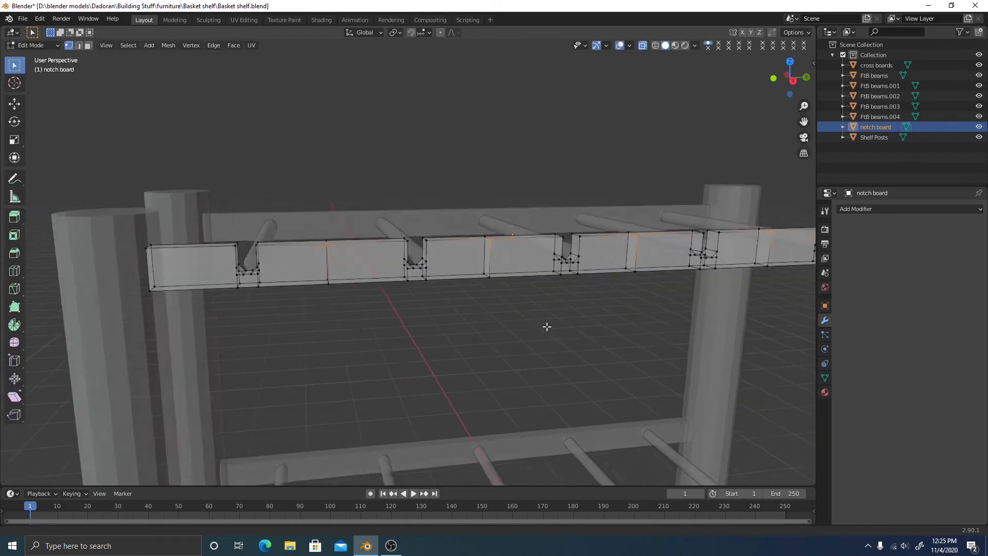
mouse_move(546, 326)
middle_mouse_down("shift")
mouse_move(501, 322)
mouse_move(557, 334)
middle_mouse_up("shift")
left_click(458, 354)
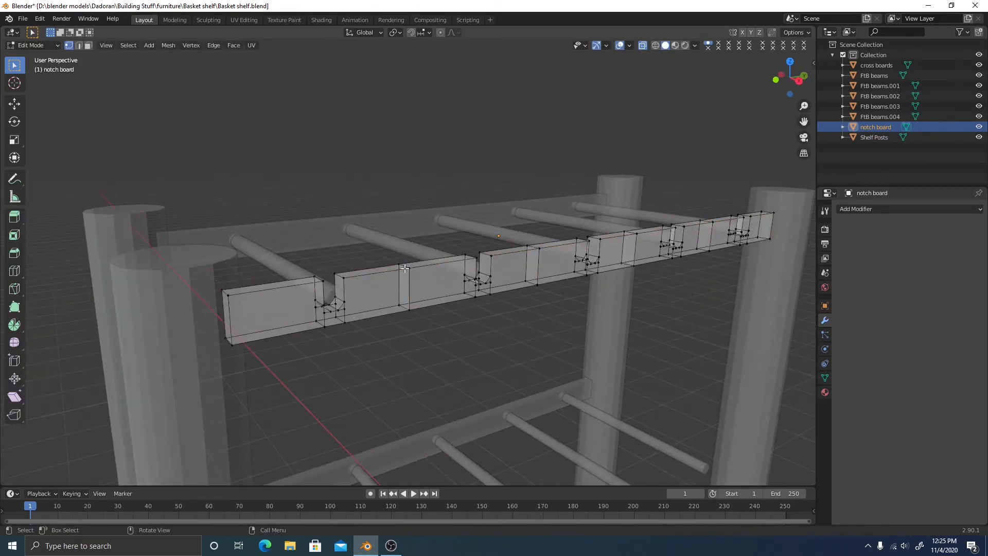
left_click(415, 277)
key("g")
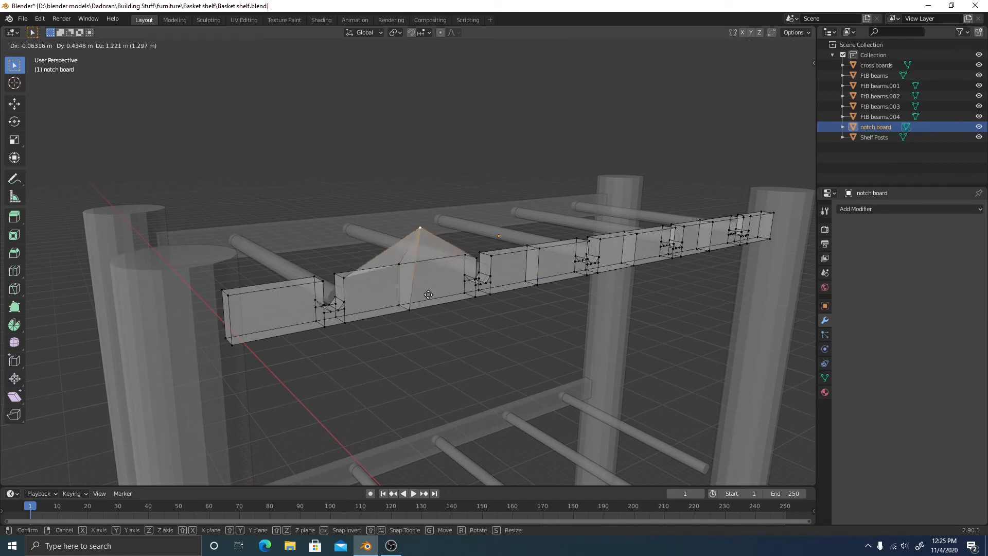
right_click(467, 334)
key("g")
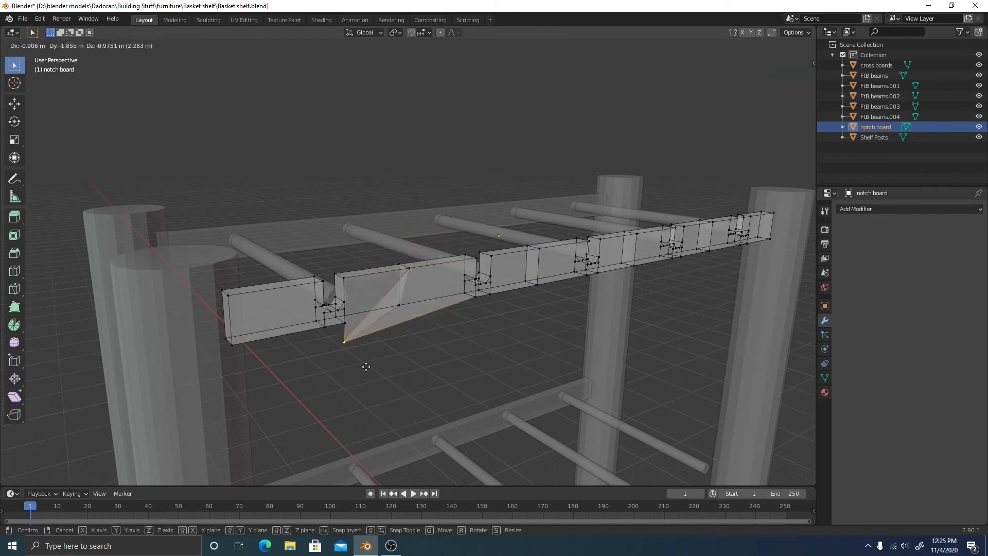
left_click(478, 329)
Orbit and pan along the board to inspect the notches, then leave Edit Mode
middle_click_drag(478, 330, 480, 296)
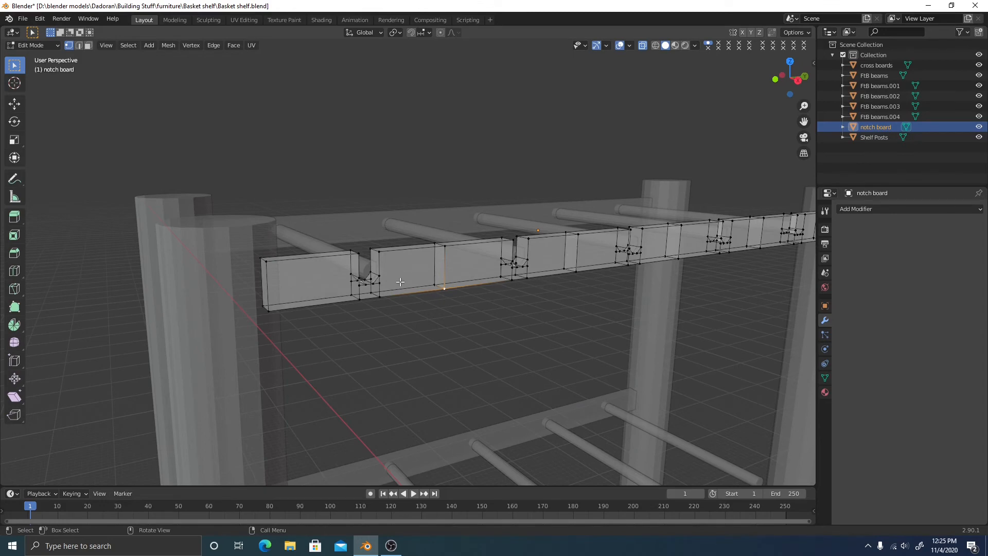
middle_click_drag(718, 241, 592, 272)
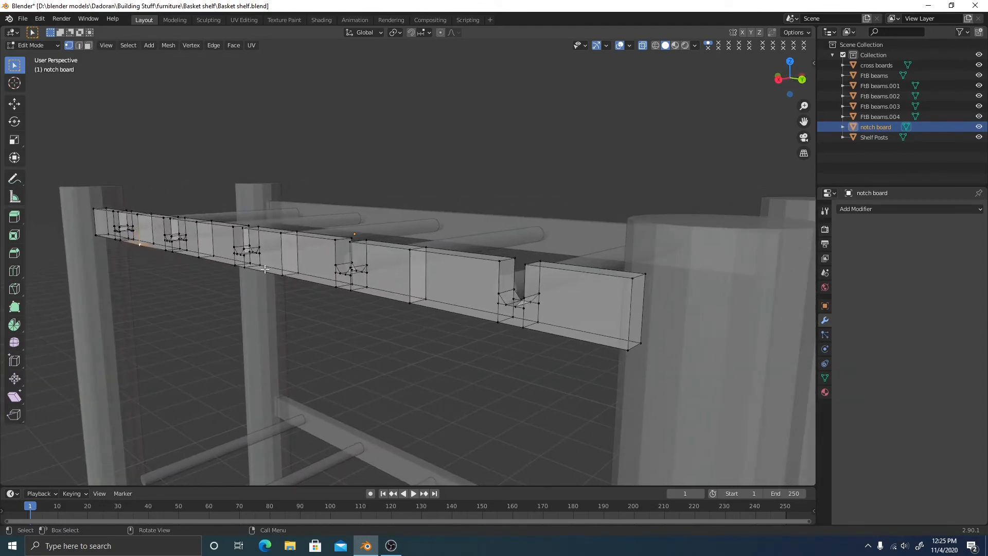
middle_click_drag(265, 269, 361, 313, "alt")
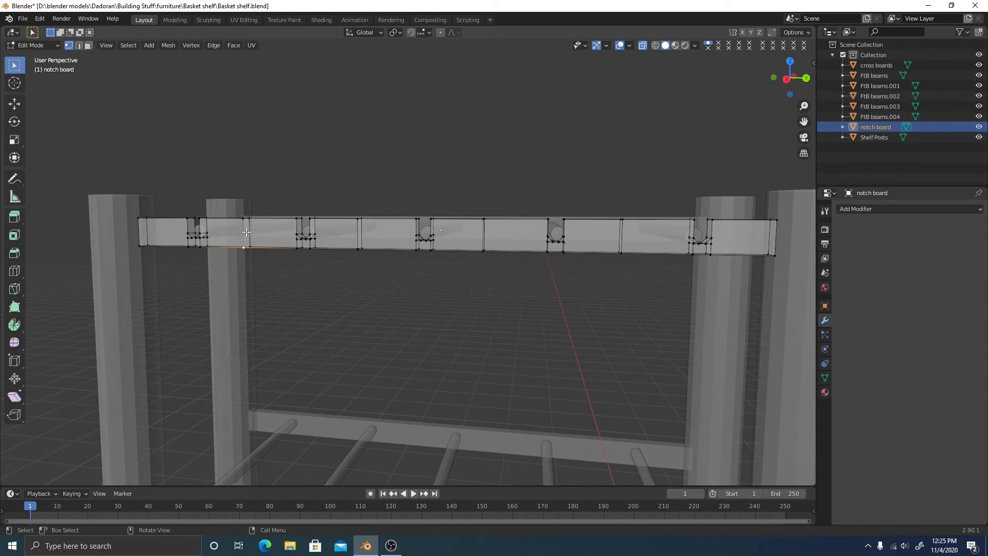
scroll(401, 246, "up", 3)
middle_click_drag(201, 201, 434, 280, "shift")
scroll(420, 285, "up", 4)
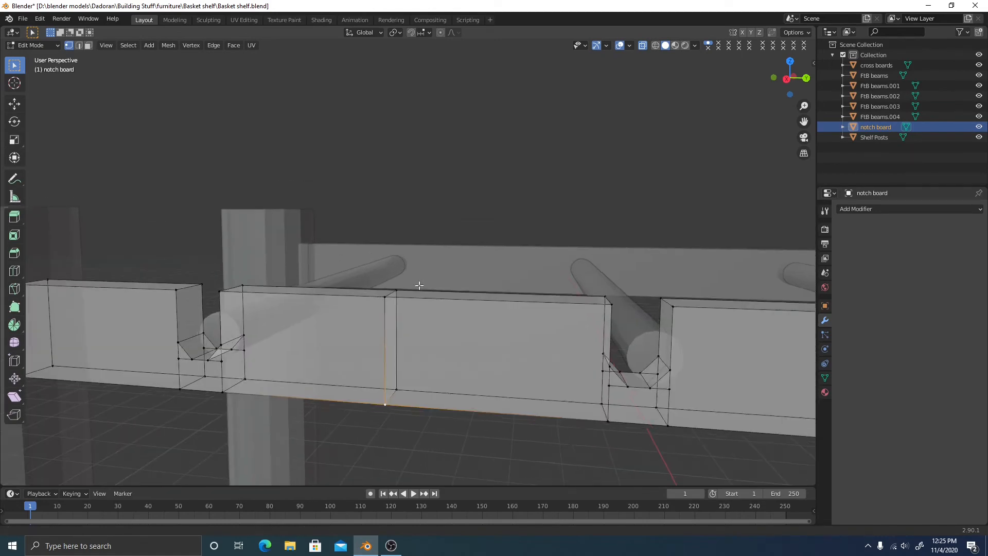
middle_click_drag(401, 345, 466, 277, "shift")
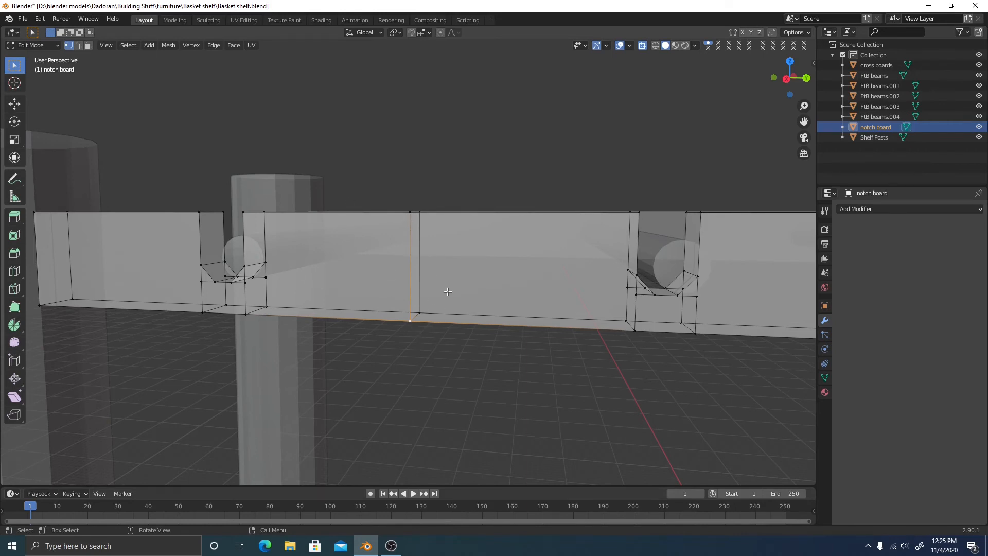
scroll(428, 337, "down", 2)
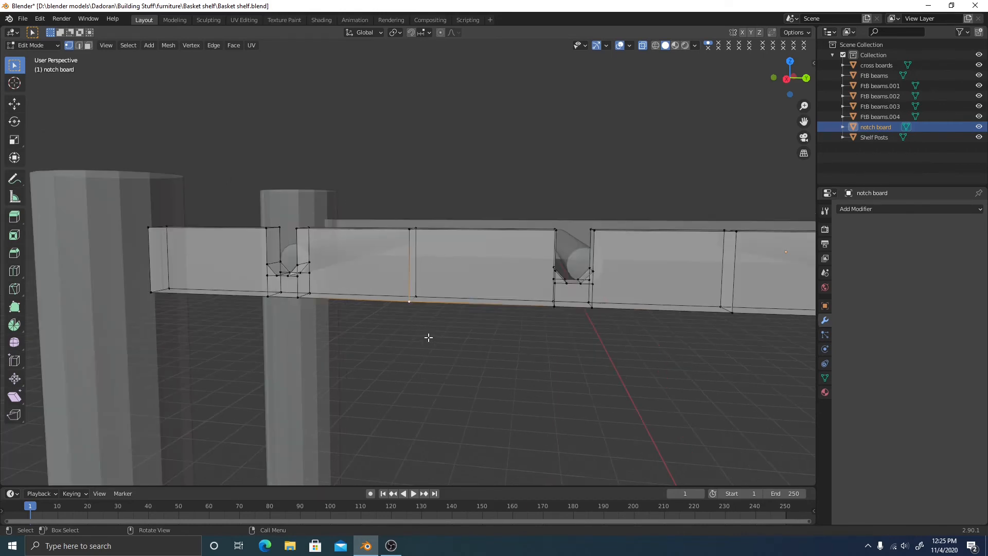
middle_click_drag(450, 289, 358, 312)
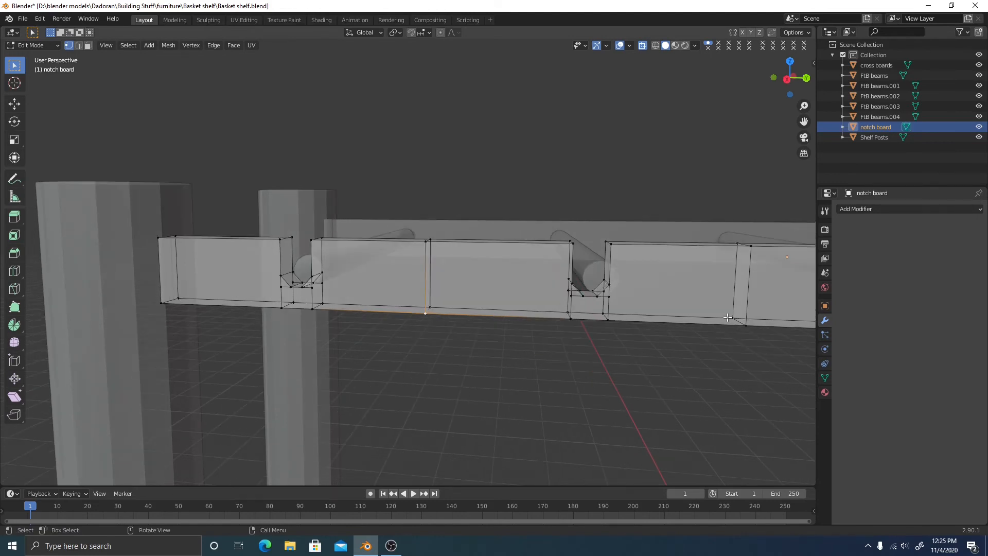
key("Tab")
scroll(581, 333, "down", 4)
scroll(406, 298, "up", 2)
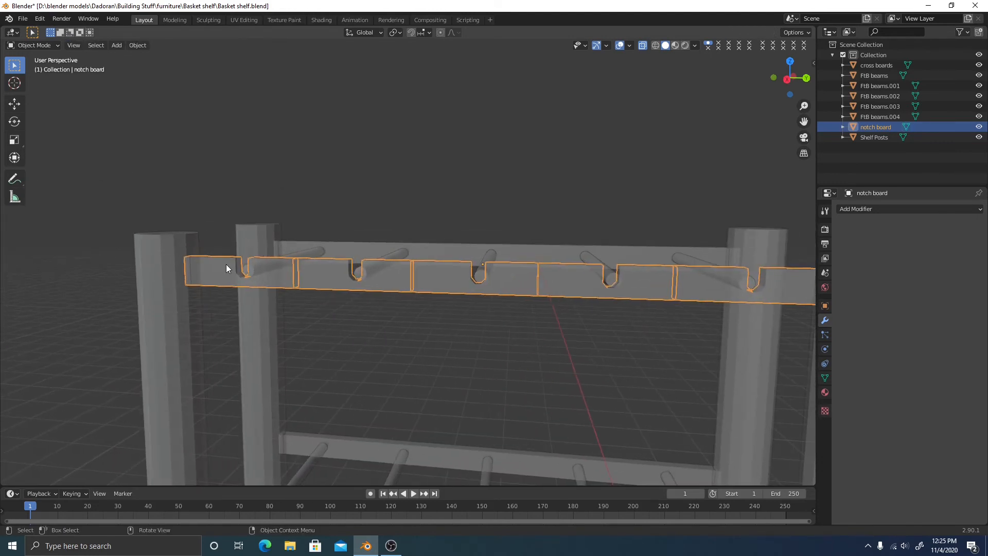
Select the cross boards and the top dowel row FtB beams, checking their geometry in Edit Mode
middle_click_drag(471, 293, 427, 266)
left_click(426, 266)
left_click(439, 276, "shift")
key("Tab")
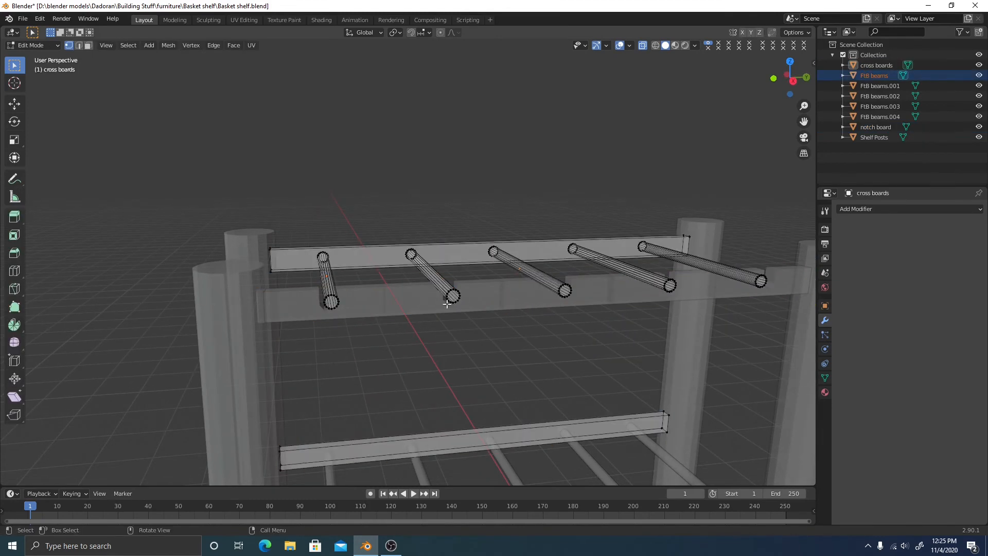
key("Tab")
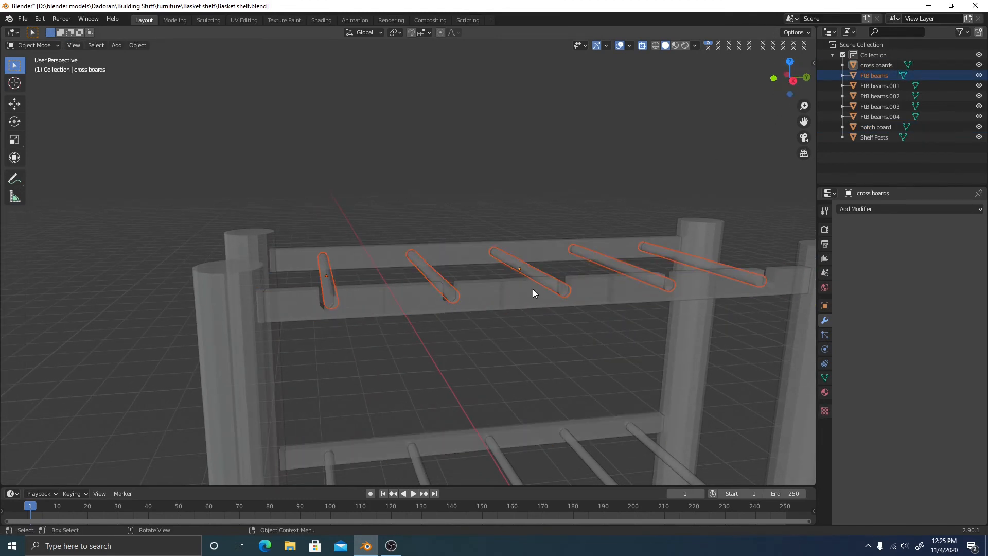
scroll(466, 384, "down", 3)
left_click(492, 360)
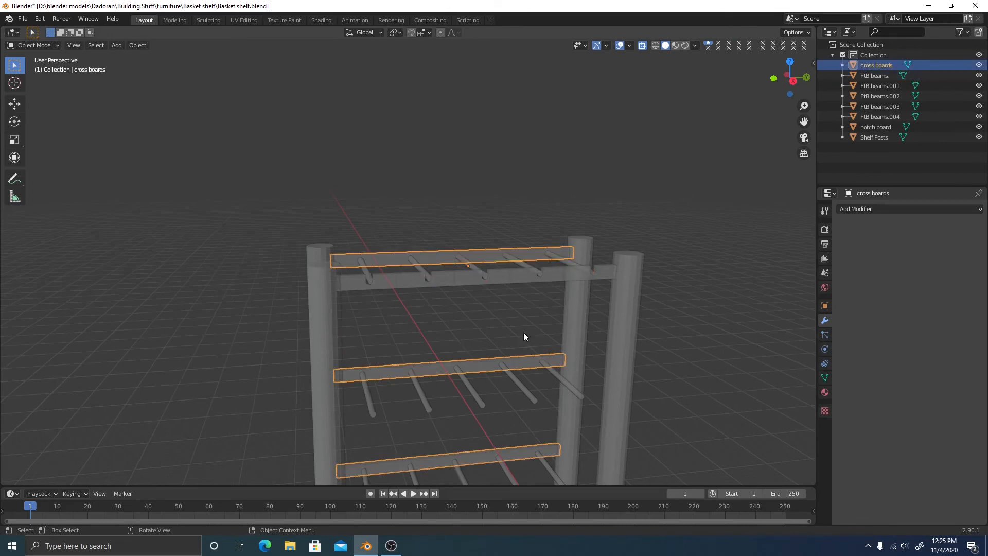
left_click(475, 267)
key("Tab")
scroll(441, 339, "up", 2)
middle_click_drag(441, 340, 436, 228, "shift")
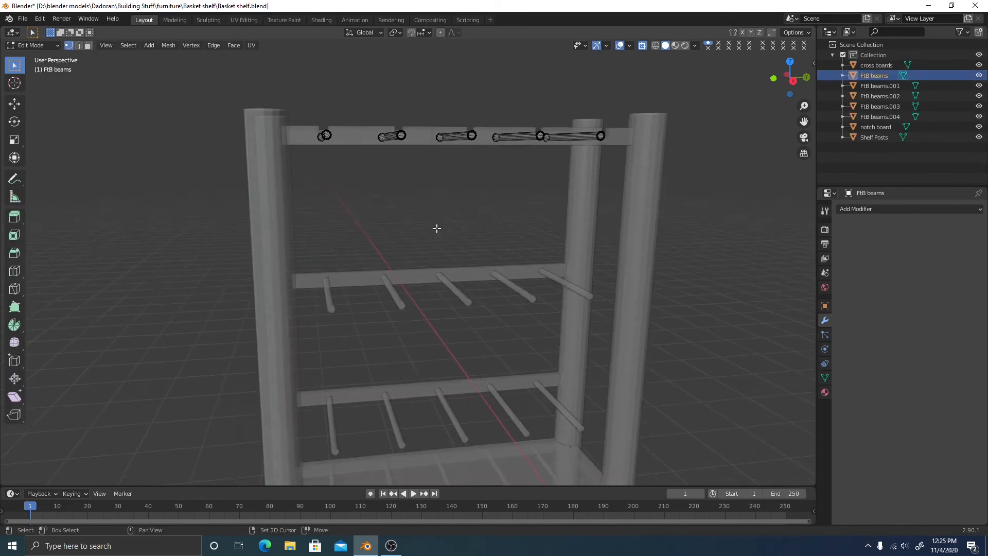
key("Tab")
Delete the middle and bottom dowel rows, FtB beams.001 and FtB beams.002
left_click(396, 301)
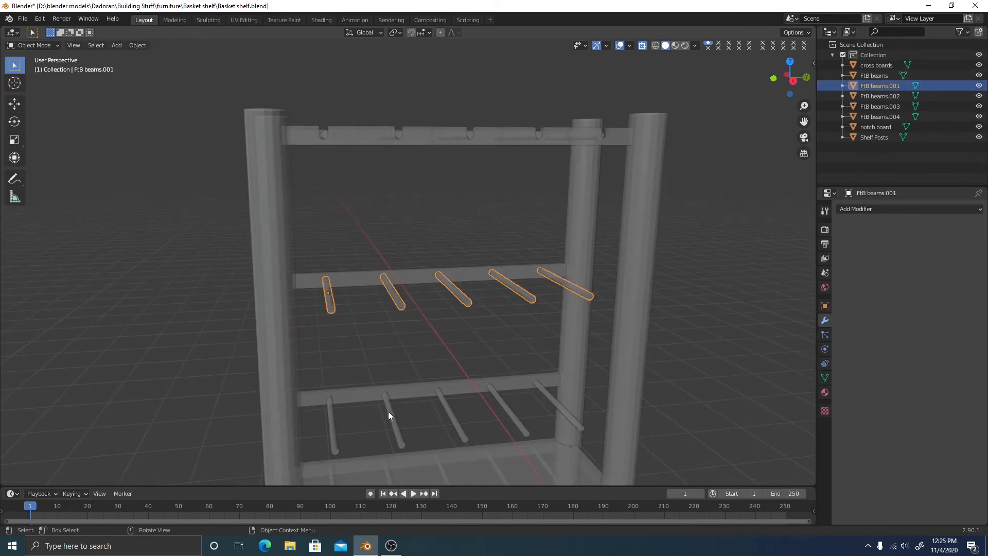
left_click(388, 411)
left_click(395, 302)
left_click(397, 133)
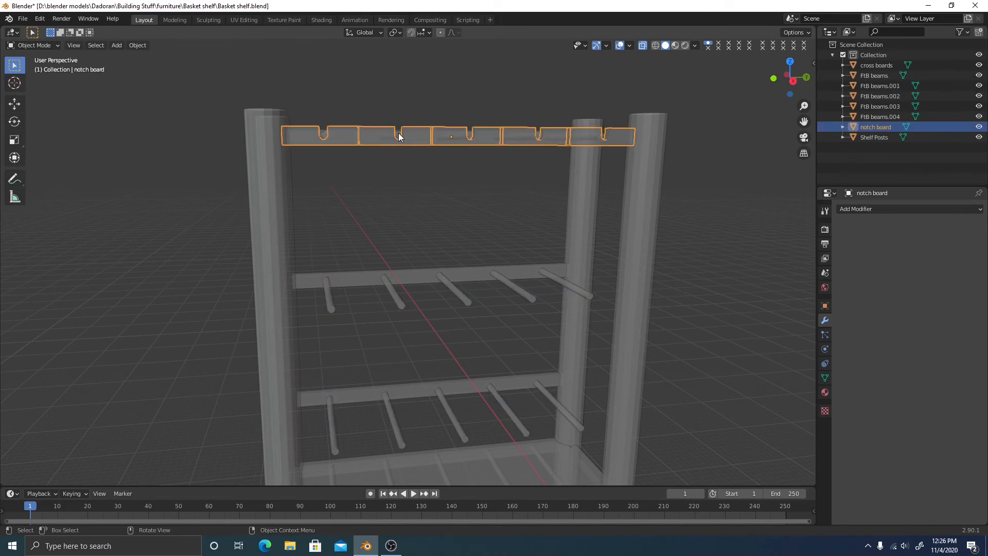
left_click(390, 281)
left_click(394, 304)
left_click(395, 442, "shift")
right_click(381, 361)
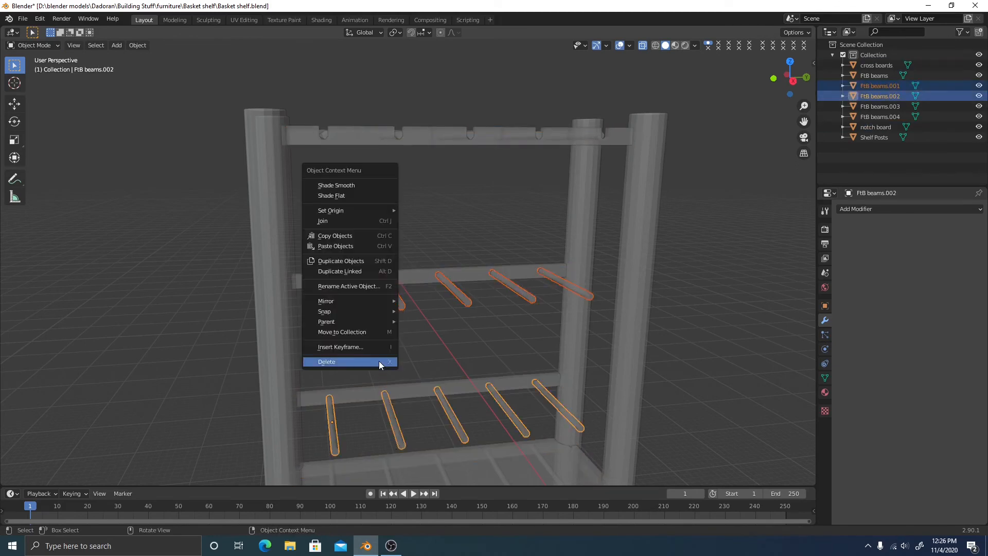
left_click(375, 358)
Select the top dowel row FtB beams and enter Edit Mode
left_click(326, 137)
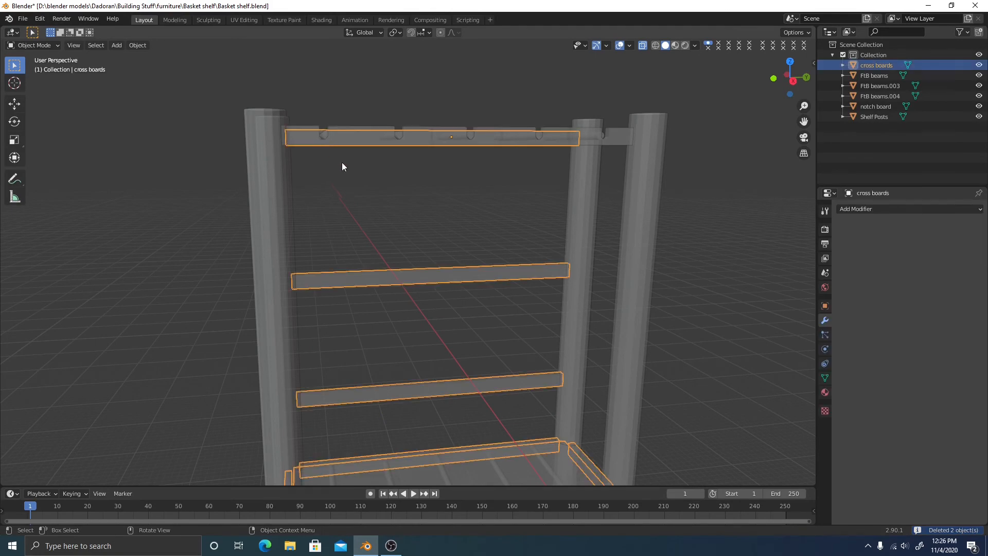
left_click(328, 133)
key("Tab")
In Right view, slide the first dowel's end circle along Y to seat it in its notch
scroll(493, 190, "up", 3)
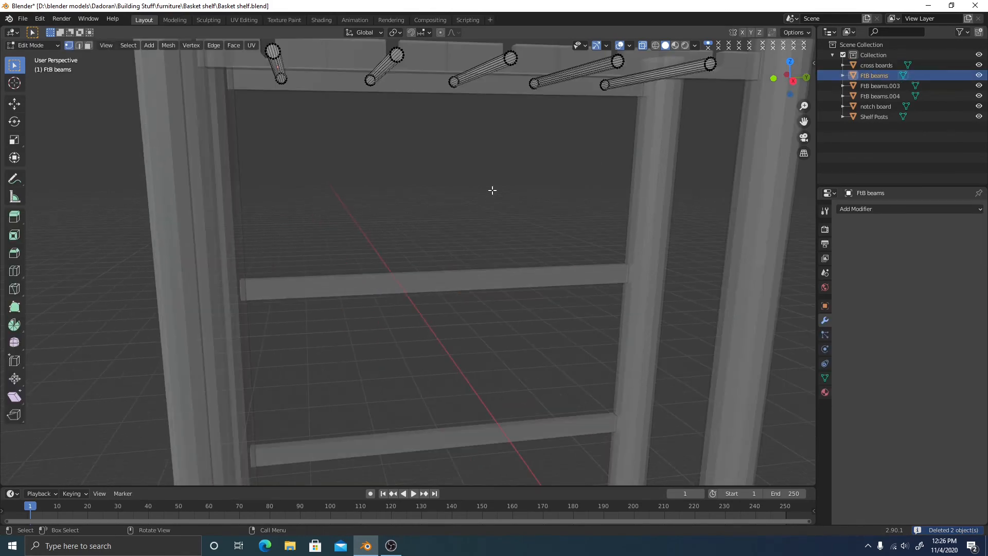
left_click(793, 80)
scroll(437, 209, "up", 2)
middle_click_drag(351, 237, 494, 402, "shift")
scroll(402, 224, "up", 3)
middle_click_drag(374, 189, 395, 230, "shift")
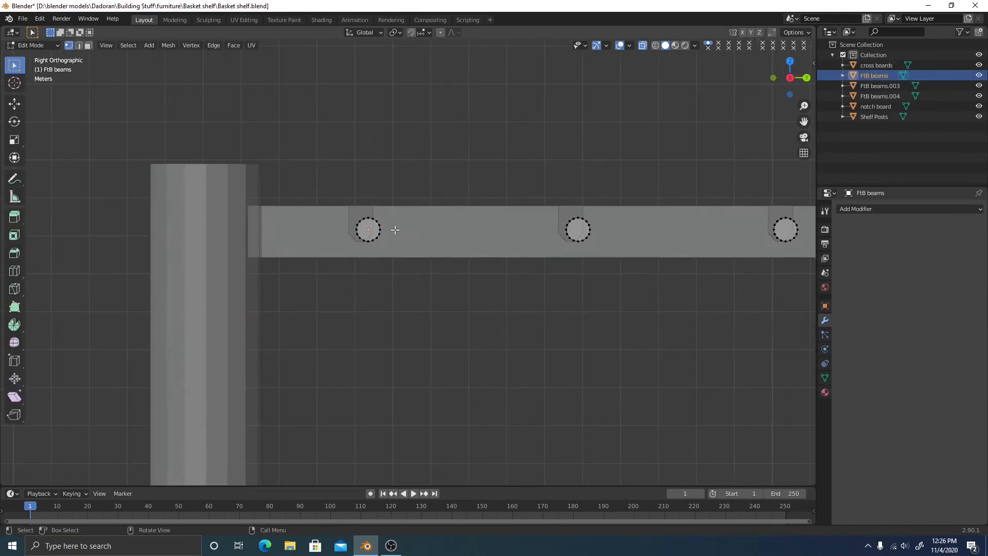
scroll(348, 203, "up", 6)
middle_click_drag(375, 190, 423, 247, "shift")
left_click_drag(258, 150, 412, 287)
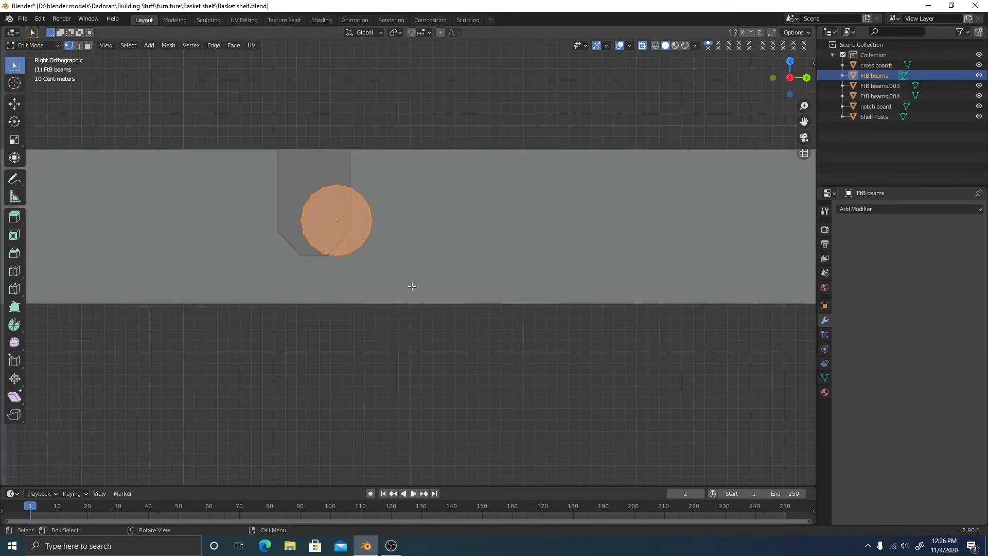
scroll(399, 283, "up", 2)
middle_click_drag(399, 258, 408, 271, "shift")
key("g")
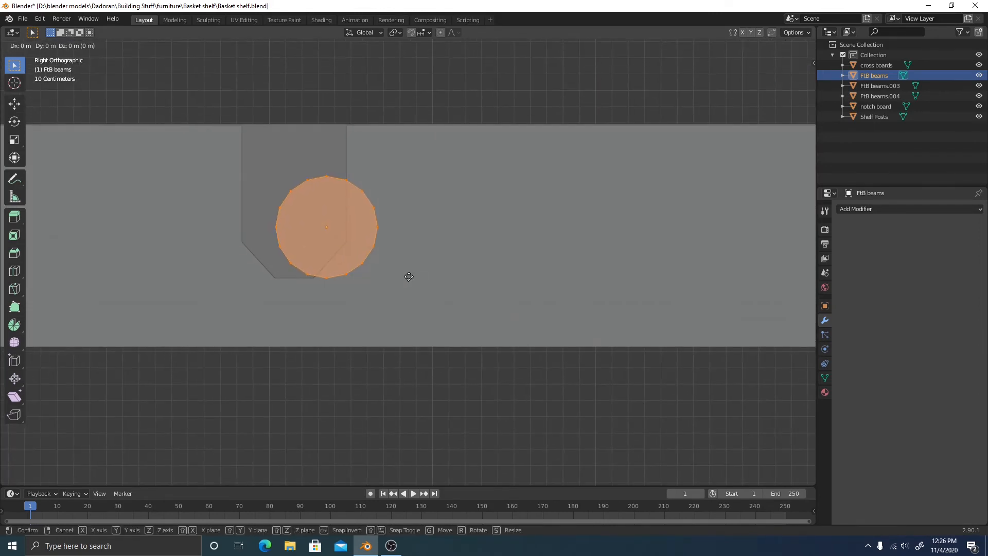
key("y")
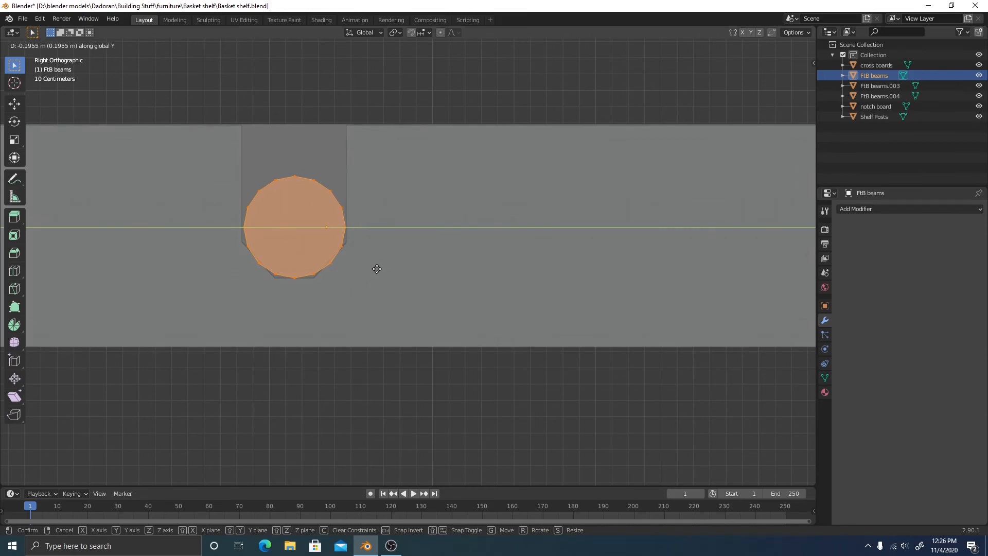
left_click(377, 269)
Slide the second dowel's circle along Y into its notch
scroll(371, 257, "up", 3)
scroll(331, 223, "down", 2, "ctrl")
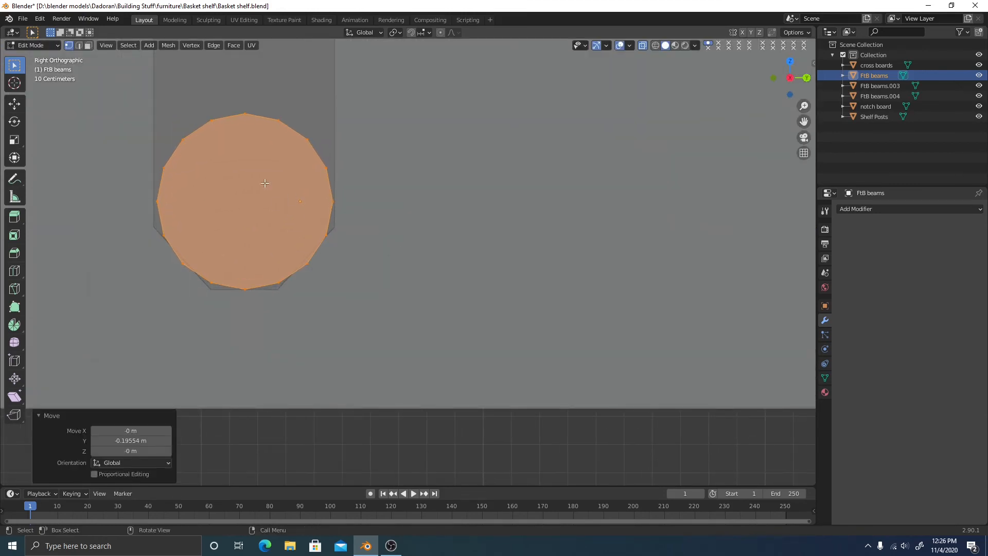
scroll(264, 183, "down", 6)
scroll(538, 261, "down", 4, "ctrl")
scroll(418, 276, "down", 4)
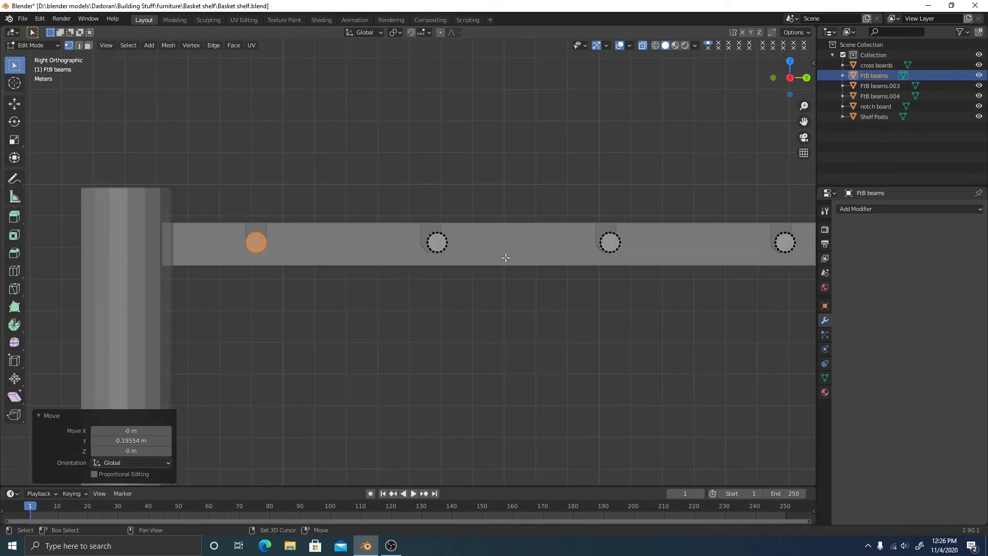
middle_click_drag(505, 257, 362, 271, "shift")
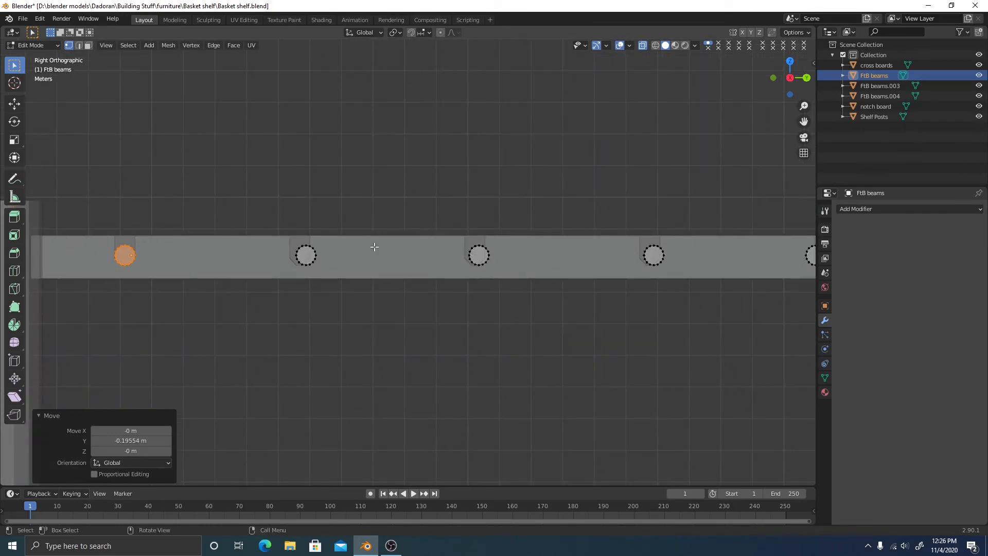
left_click_drag(293, 225, 359, 282)
scroll(319, 275, "up", 4)
scroll(451, 265, "up", 3)
middle_click_drag(275, 273, 519, 223, "shift")
scroll(504, 236, "up", 2)
key("g")
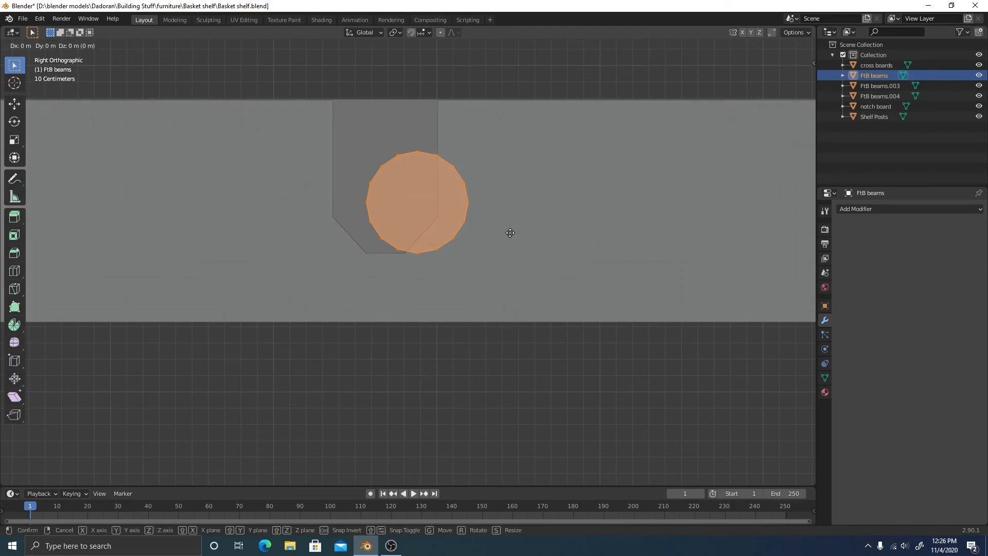
key("y")
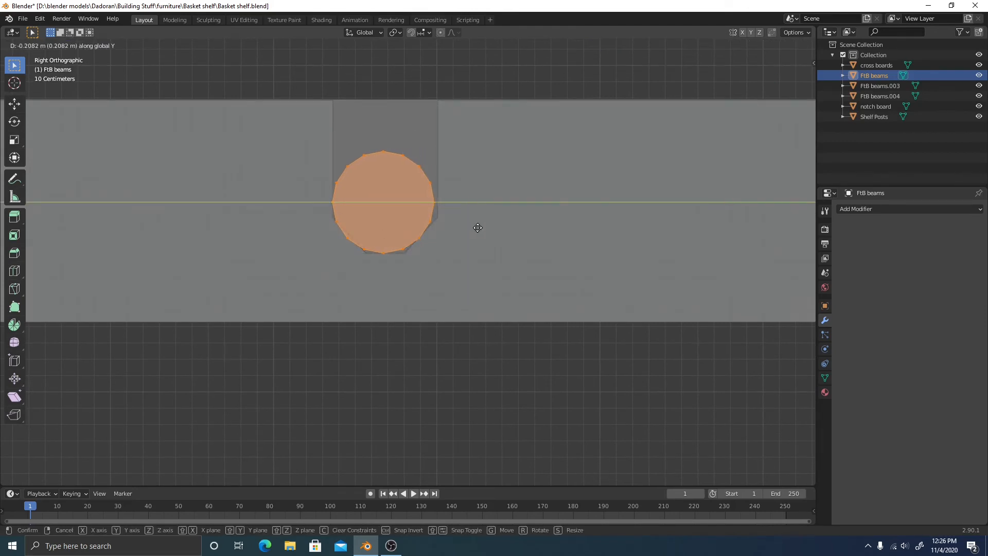
left_click(478, 226)
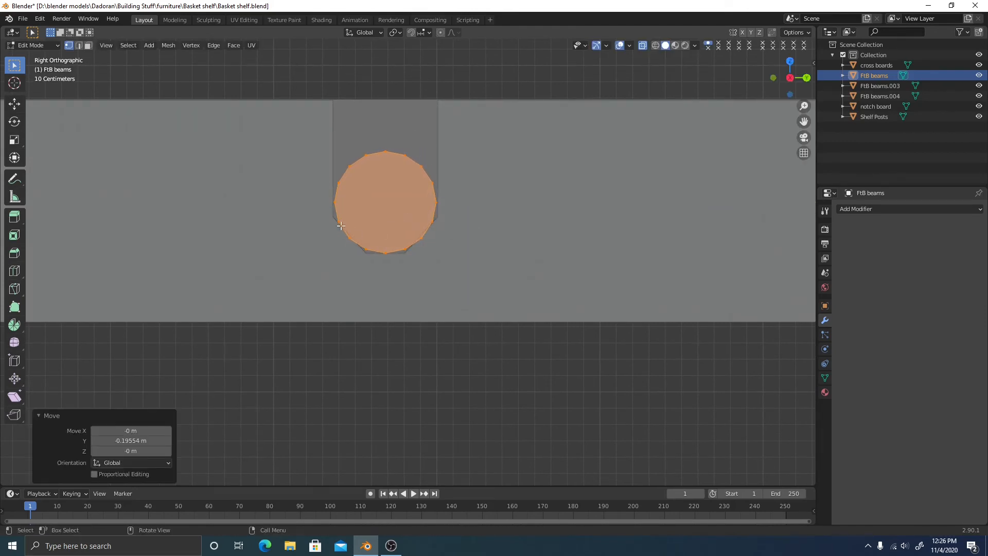
Reselect the full second dowel circle and slide it along Y to seat it
scroll(454, 264, "down", 4)
middle_click_drag(560, 236, 294, 230, "shift")
middle_click_drag(597, 235, 474, 240, "shift")
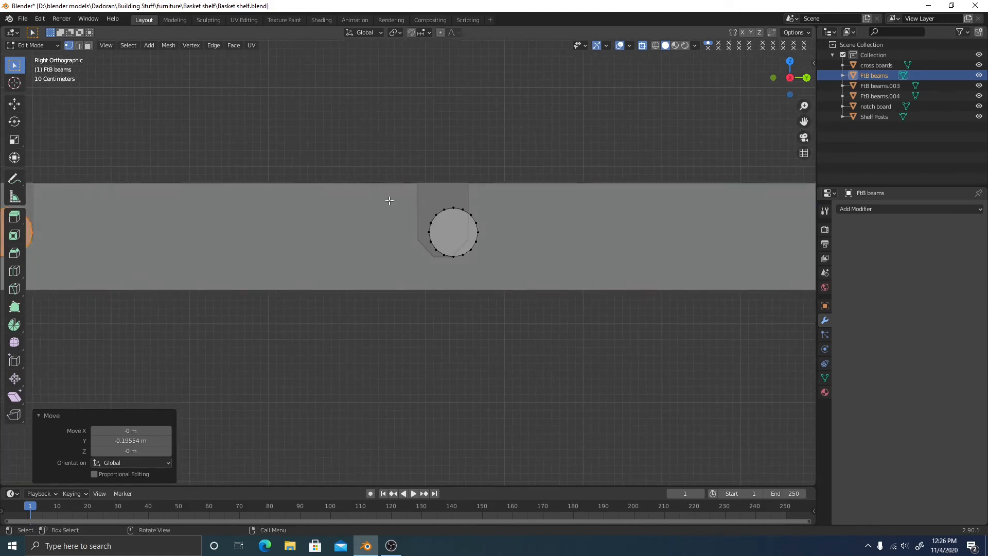
left_click_drag(400, 211, 541, 277)
left_click_drag(412, 192, 538, 264)
scroll(538, 265, "up", 1)
middle_click_drag(522, 239, 454, 251, "shift")
scroll(462, 269, "up", 2)
key("g")
key("y")
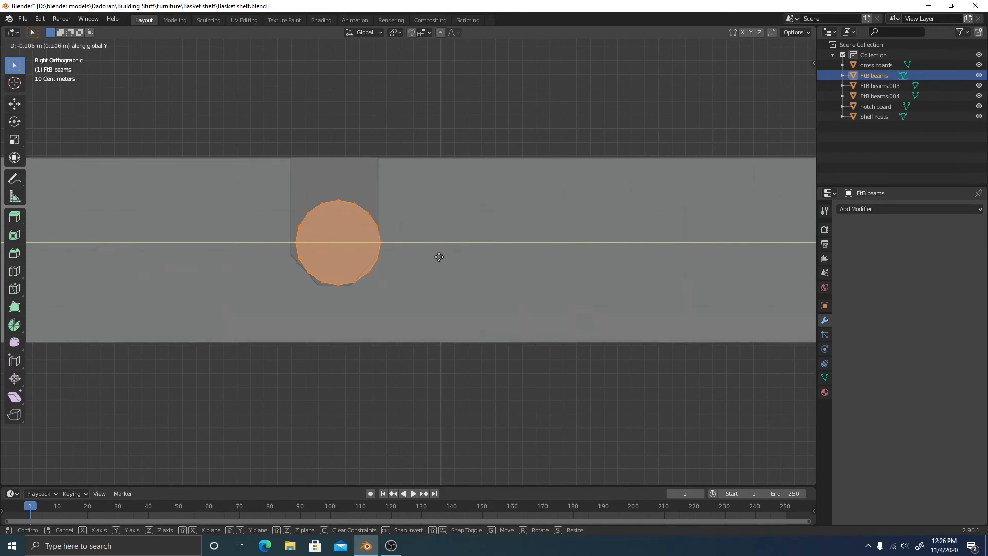
left_click(436, 256)
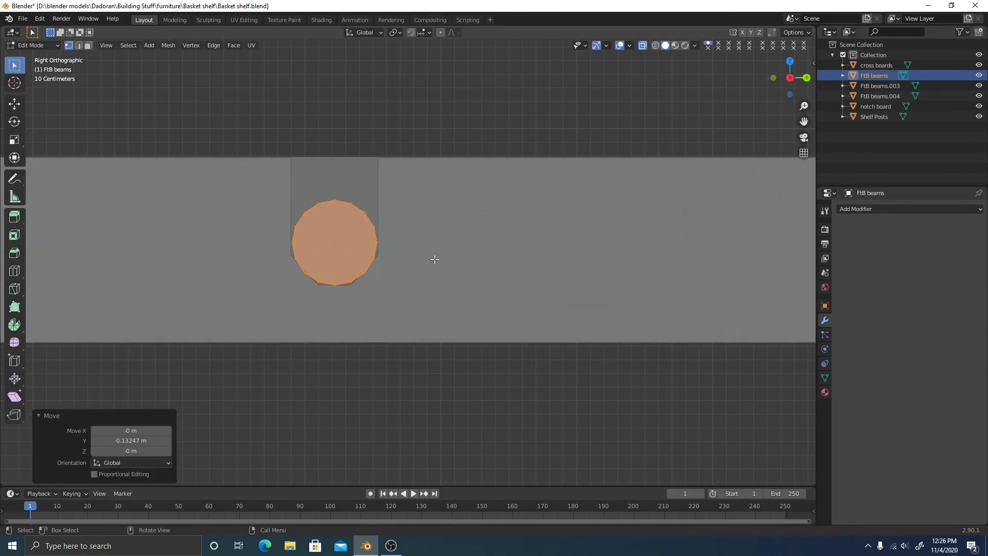
Seat the next dowel along the rail in its notch with a Y move
scroll(520, 259, "down", 2)
middle_click_drag(792, 271, 399, 267, "shift")
left_click_drag(426, 190, 575, 301)
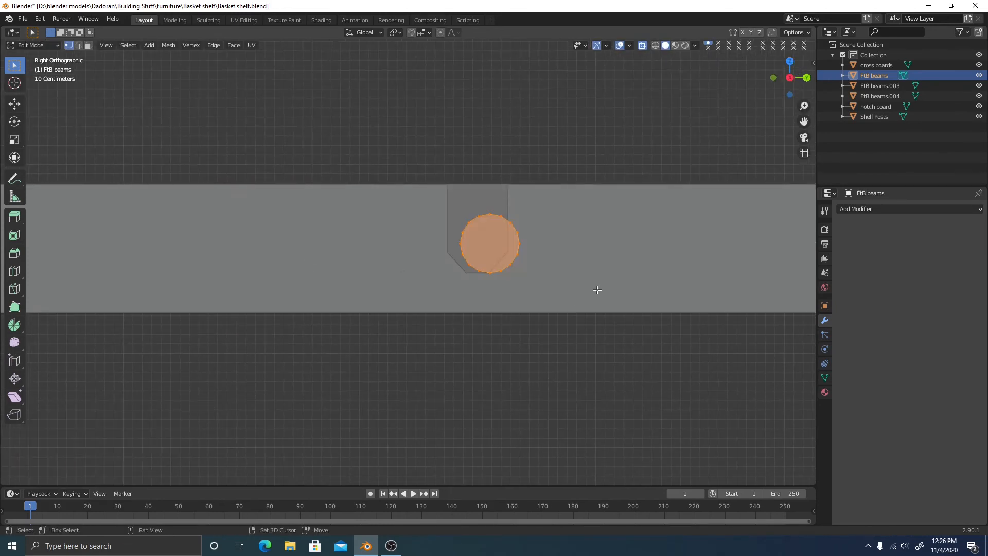
scroll(446, 315, "up", 4)
middle_click_drag(597, 290, 509, 293, "shift")
key("g")
key("y")
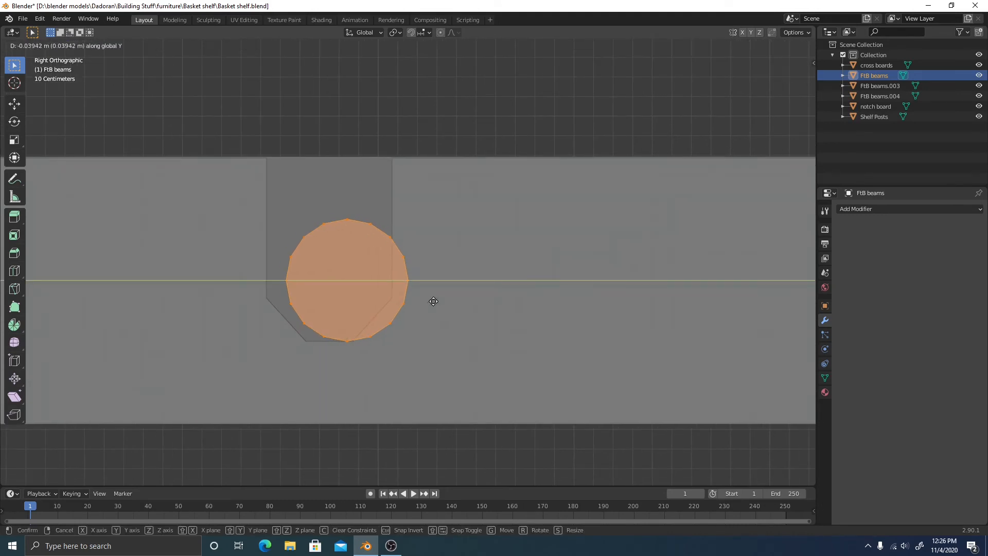
left_click(455, 305)
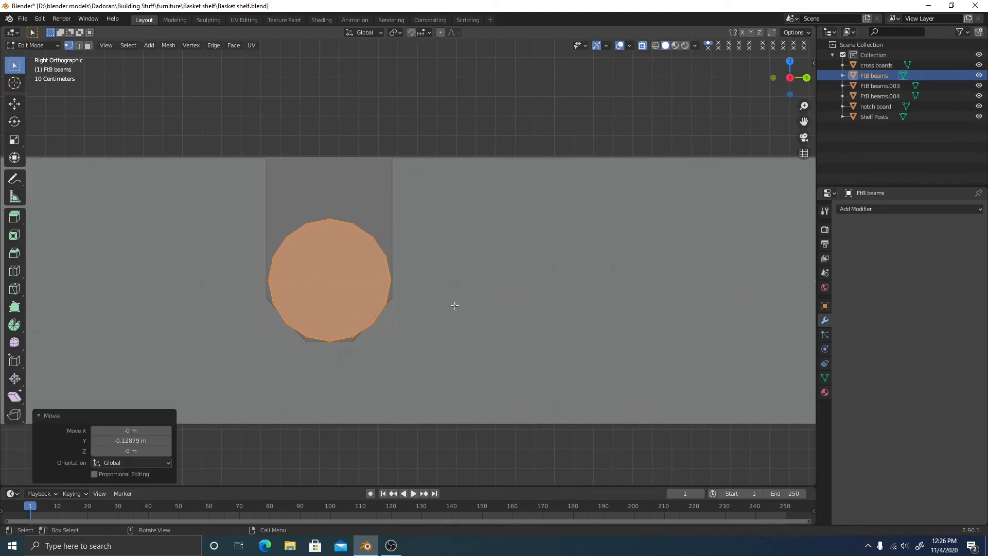
Slide the last dowel 0.2786 m along Y into its notch
scroll(455, 305, "down", 4)
middle_click_drag(580, 286, 156, 289, "shift")
left_click_drag(361, 211, 539, 363)
scroll(560, 317, "up", 4)
middle_click_drag(499, 303, 247, 309, "shift")
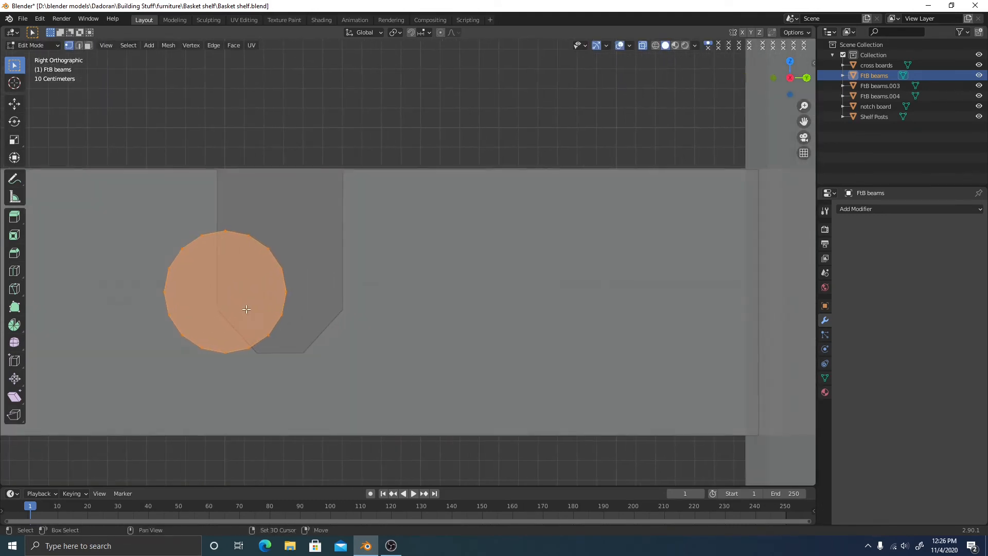
key("g")
key("y")
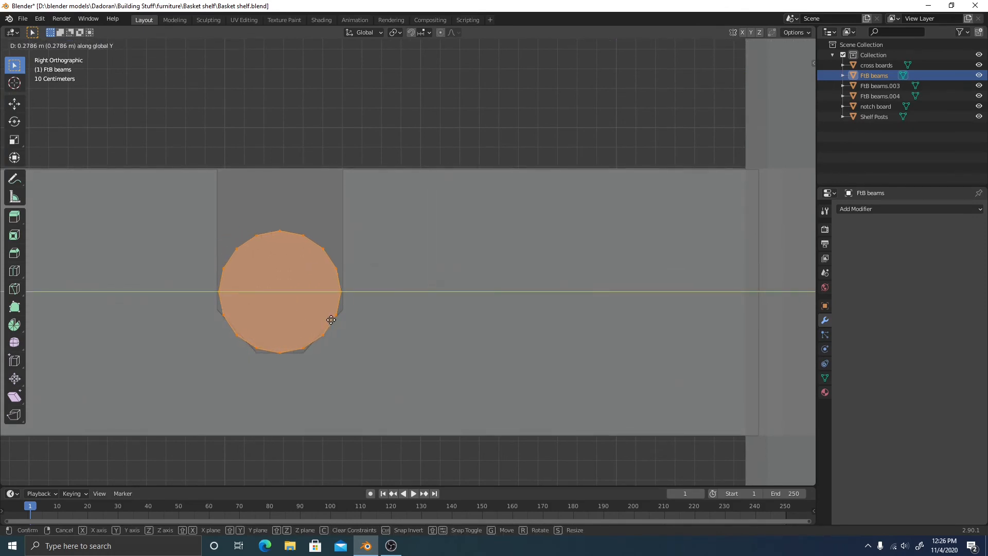
left_click(331, 320)
Pan and orbit to check the seated dowels, then return to Object Mode
scroll(331, 320, "down", 7)
scroll(330, 326, "down", 1)
middle_click_drag(330, 326, 538, 326, "shift")
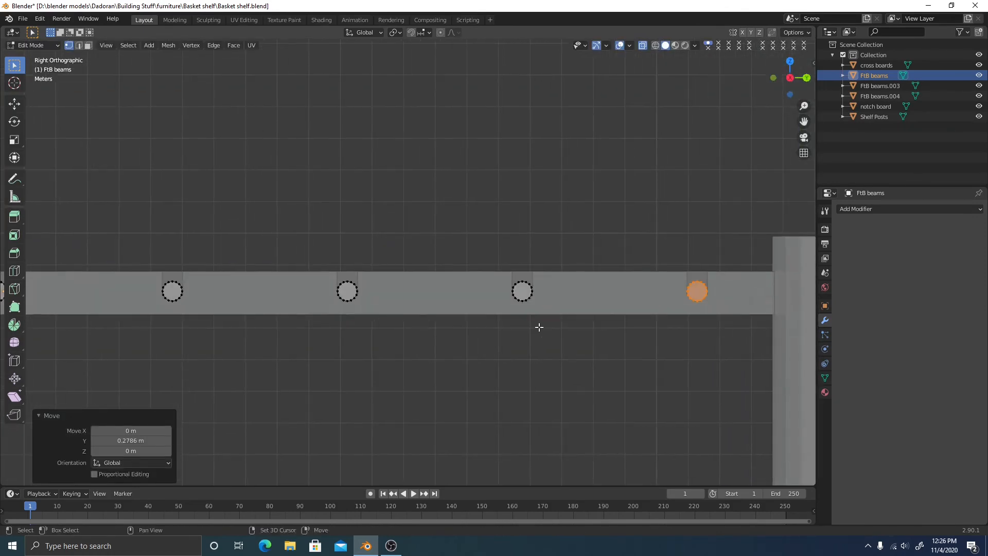
middle_click_drag(251, 307, 372, 307, "shift")
scroll(547, 326, "down", 3)
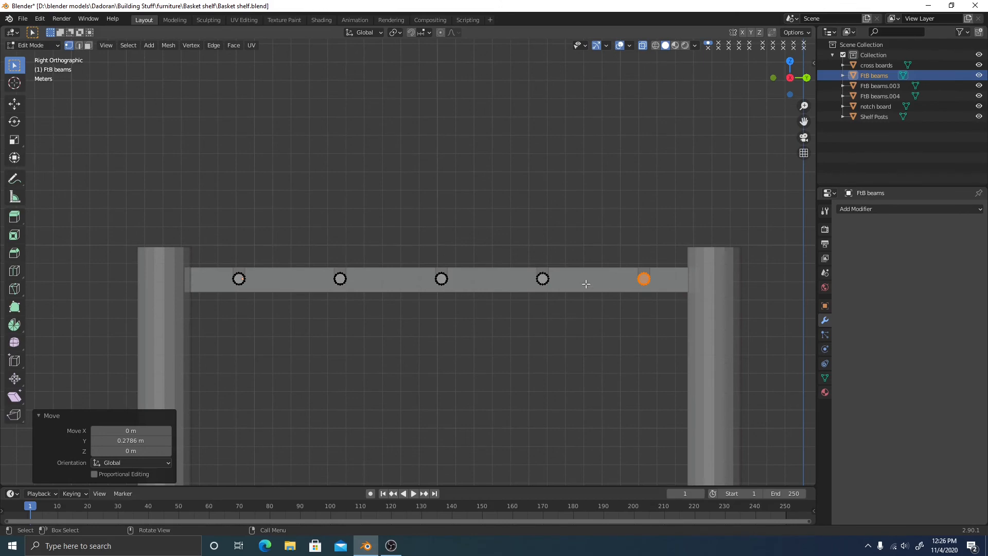
middle_click_drag(587, 251, 570, 275)
scroll(570, 275, "down", 3)
middle_click_drag(589, 327, 546, 252, "shift")
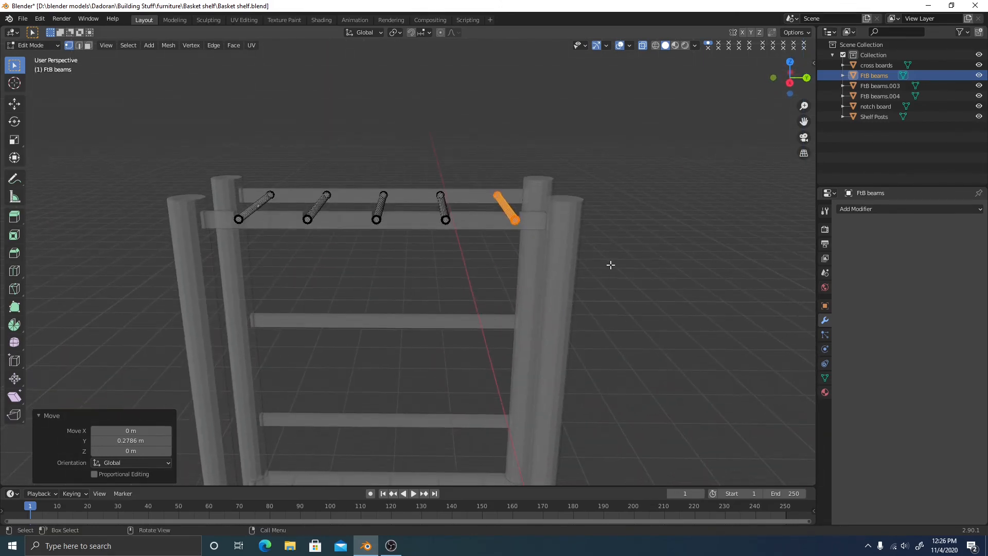
key("Tab")
key("Tab")
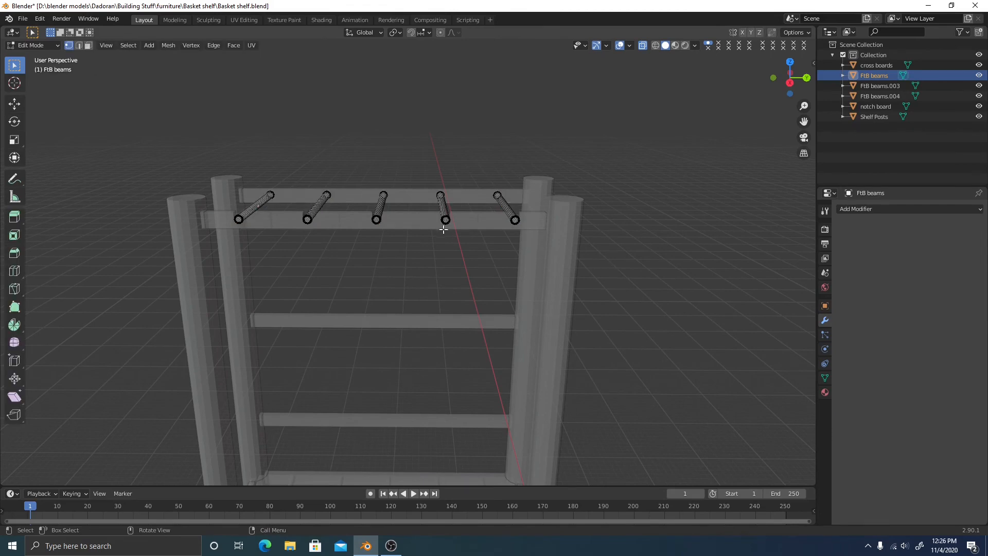
key("Tab")
In top view, enable Affect Only Origins in the sidebar's Tool options
key("n")
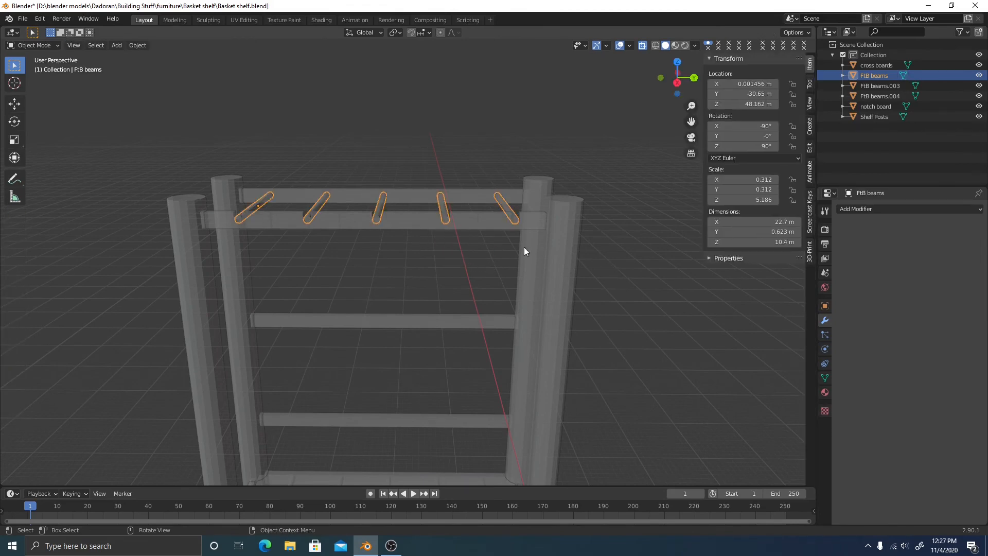
middle_click_drag(376, 192, 382, 221)
left_click(677, 65)
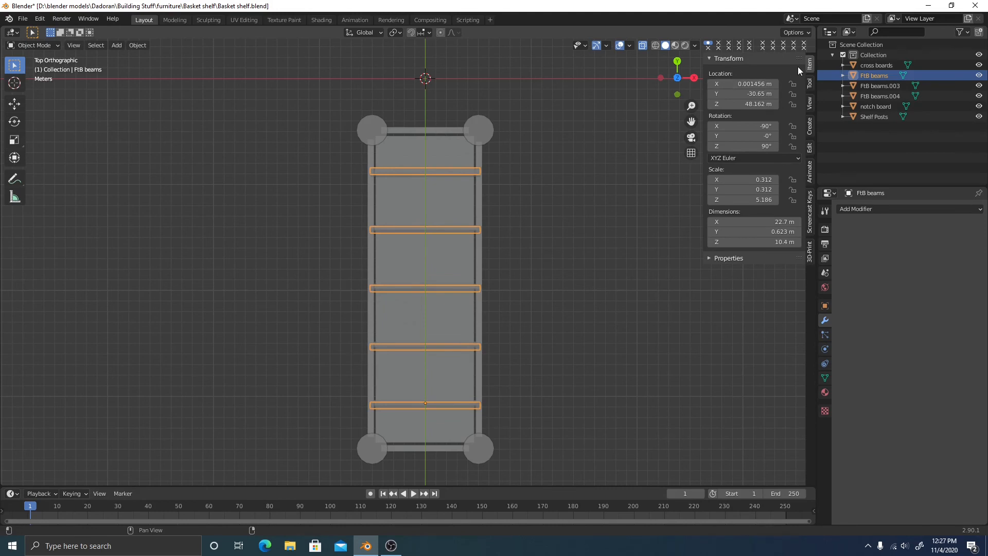
left_click(809, 83)
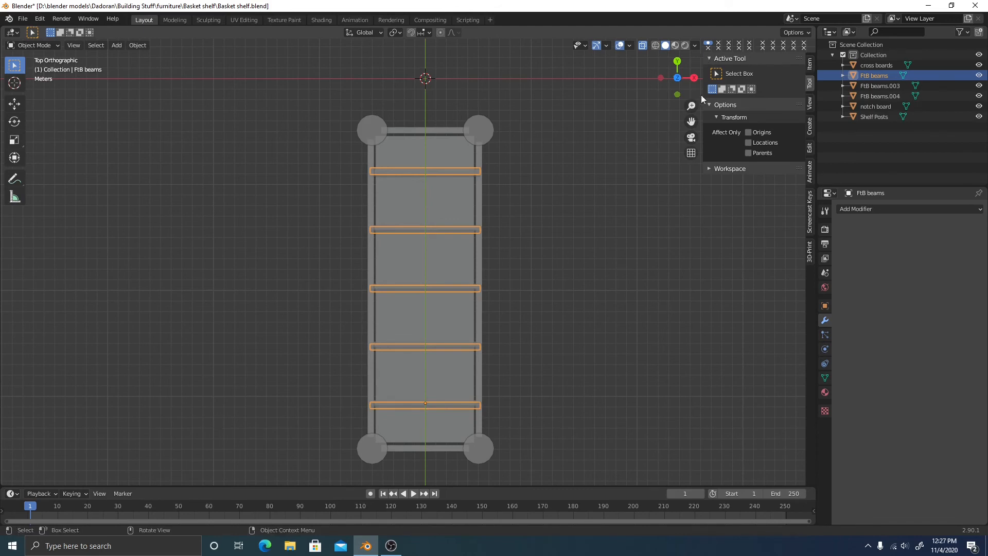
left_click_drag(516, 171, 584, 245)
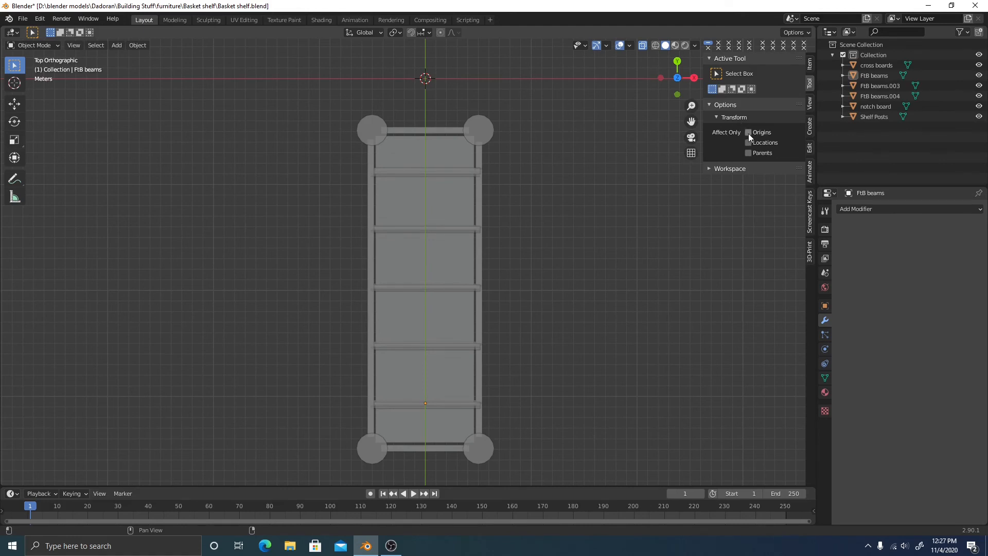
Pick out the FtB beams dowels object from among the crossbars and cross boards
left_click(426, 288)
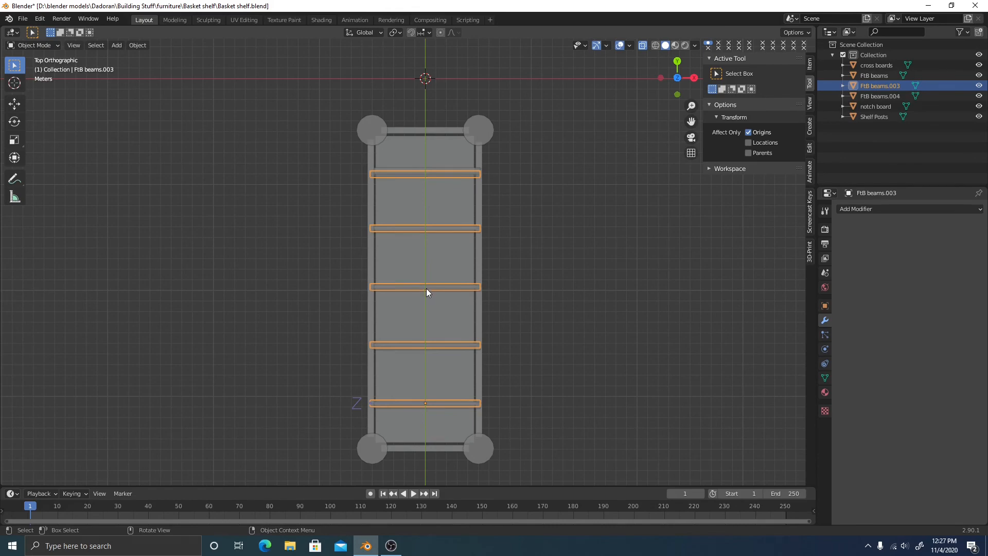
right_click(426, 288)
left_click(455, 291)
left_click(425, 290)
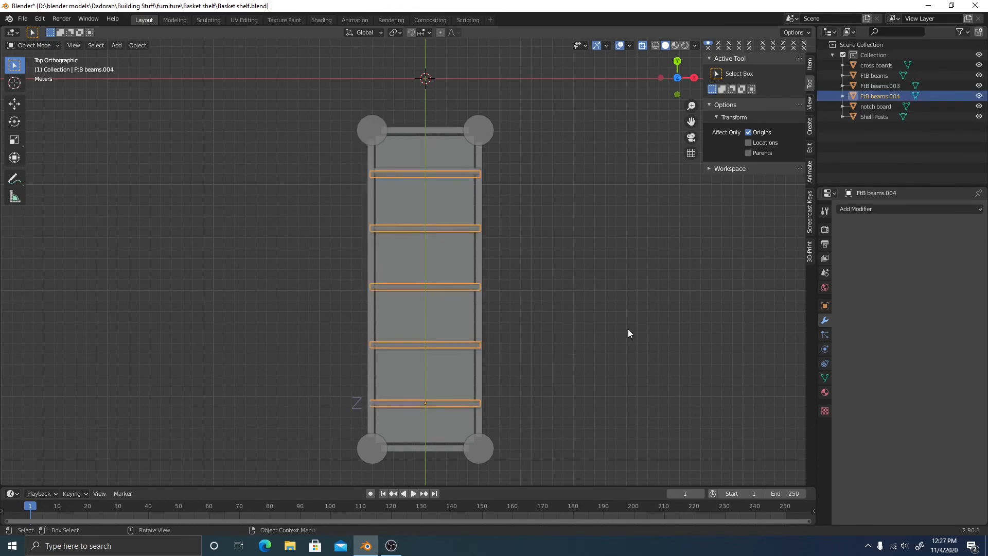
middle_click_drag(628, 329, 607, 330)
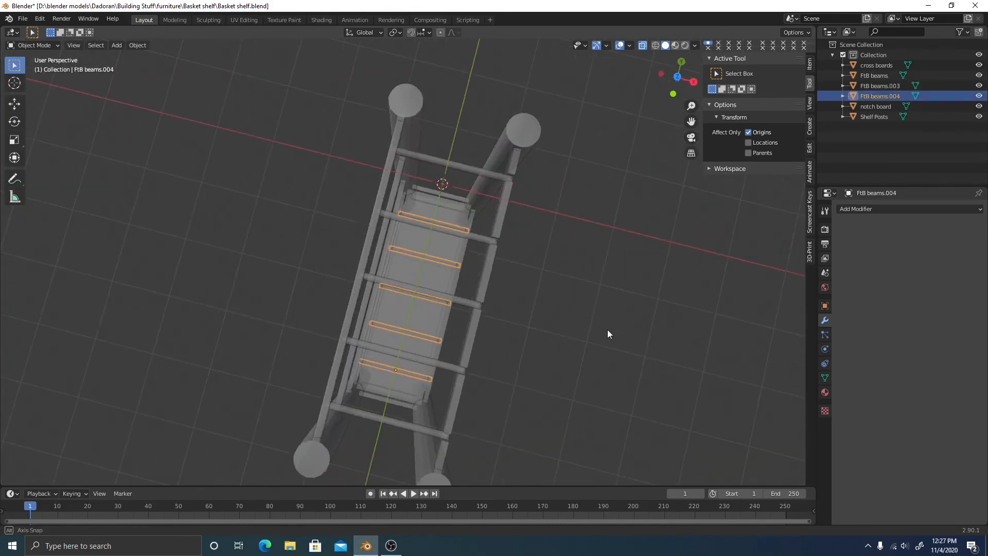
left_click(677, 76)
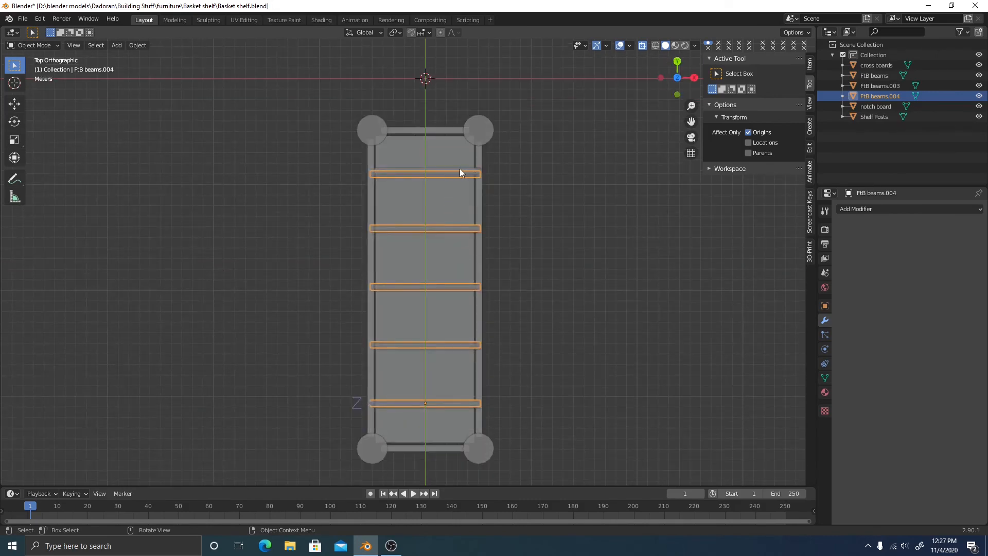
middle_click_drag(533, 399, 452, 226)
left_click_drag(451, 224, 573, 211)
middle_click_drag(572, 211, 476, 180)
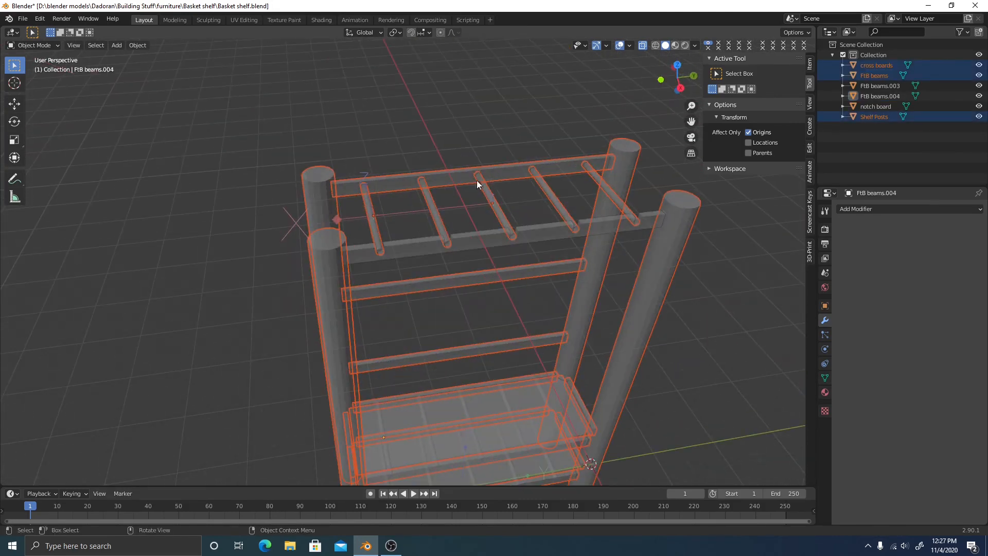
left_click(490, 202)
left_click(489, 203)
middle_click_drag(588, 229, 551, 230)
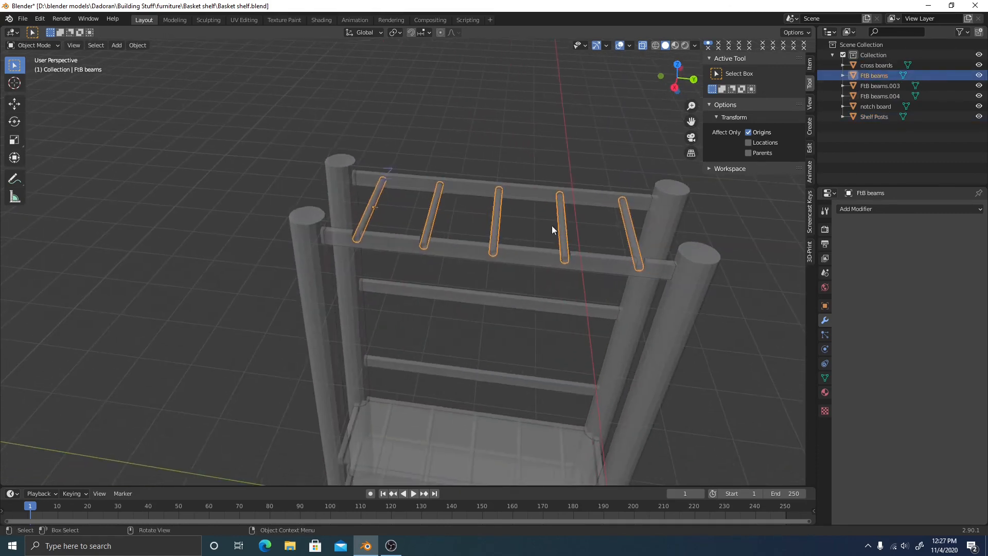
Move the FtB beams origin 0.044682 m along Y to the dowels' centre
key("g")
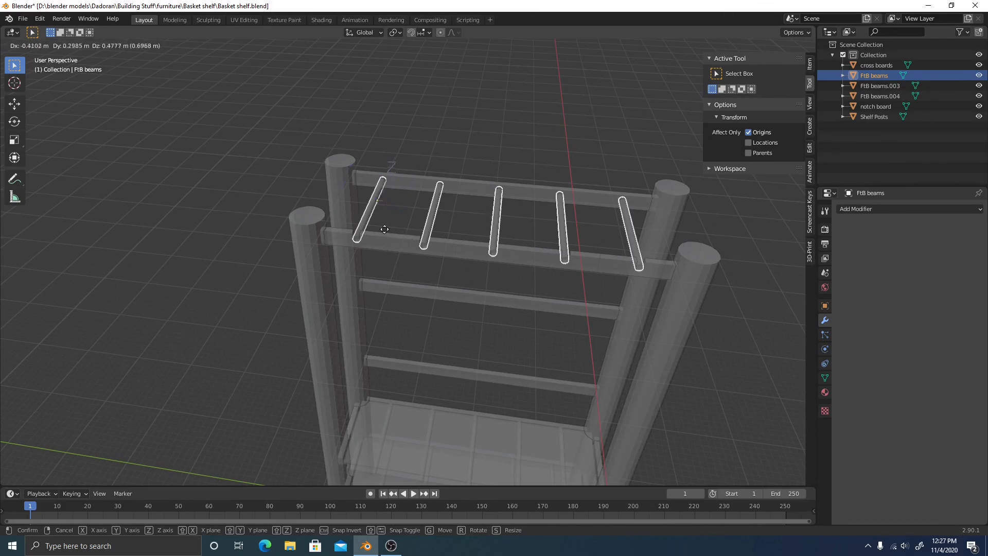
key("y")
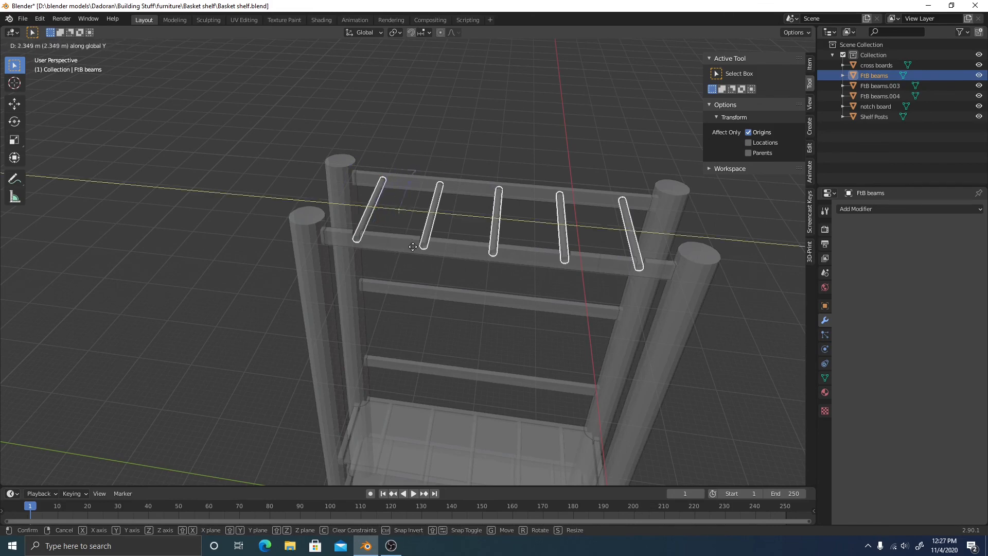
left_click(502, 254)
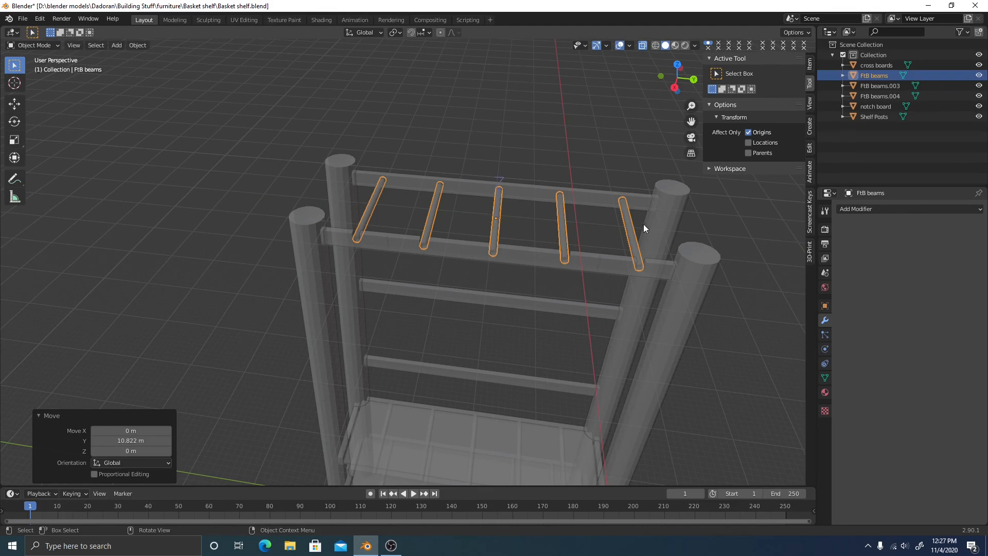
In Right Ortho, nudge the dowels along Y so they sit centred in the rail notches
left_click(674, 87)
scroll(374, 244, "up", 10)
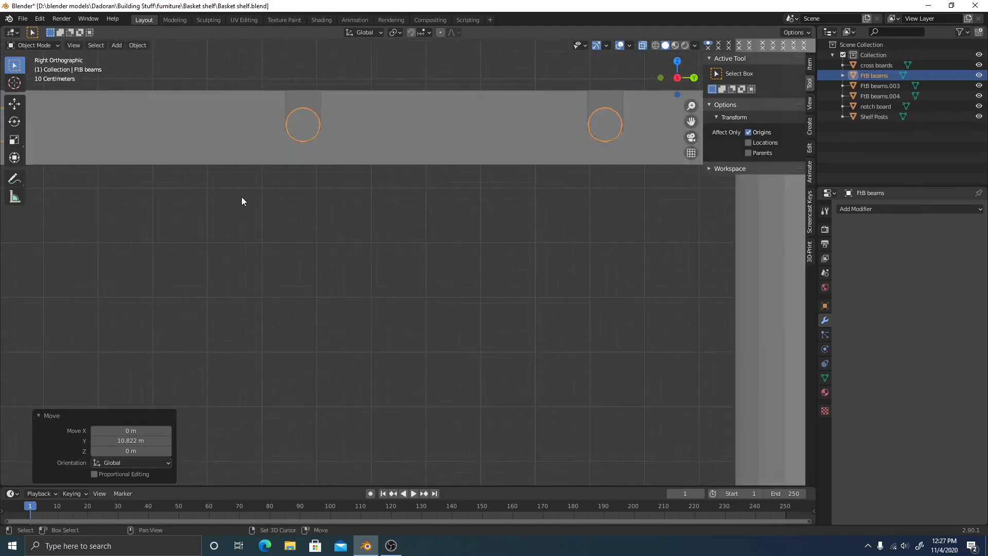
middle_click_drag(455, 212, 469, 306, "shift")
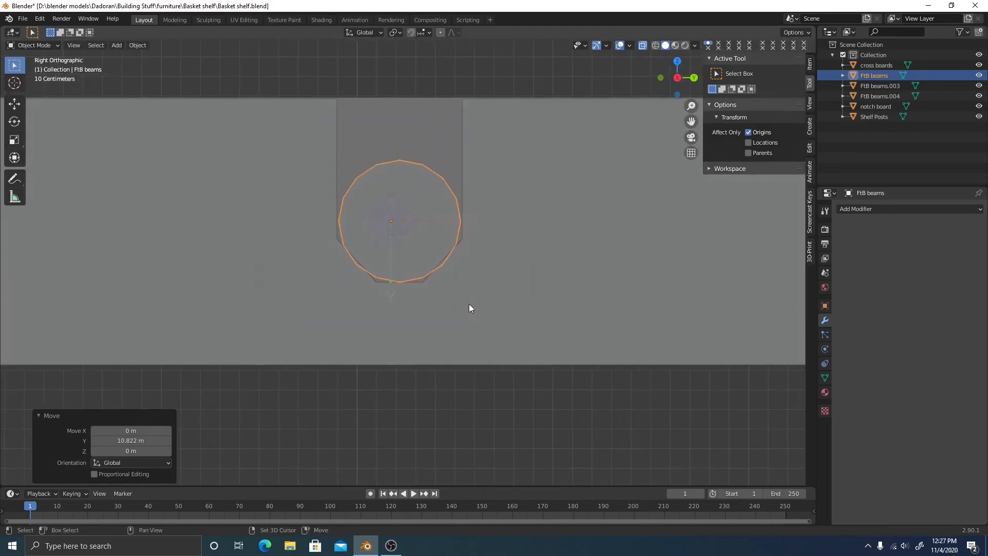
key("g")
key("y")
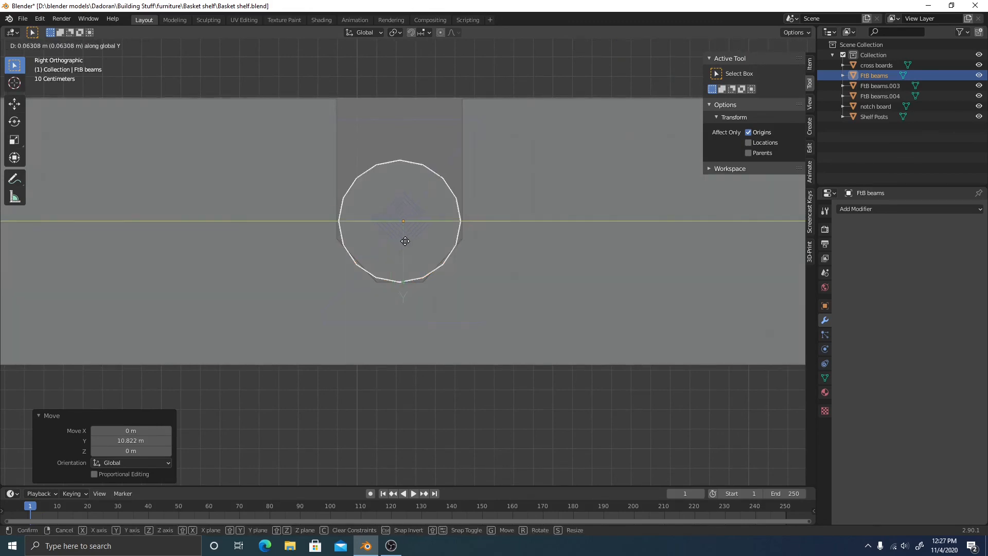
left_click(402, 245)
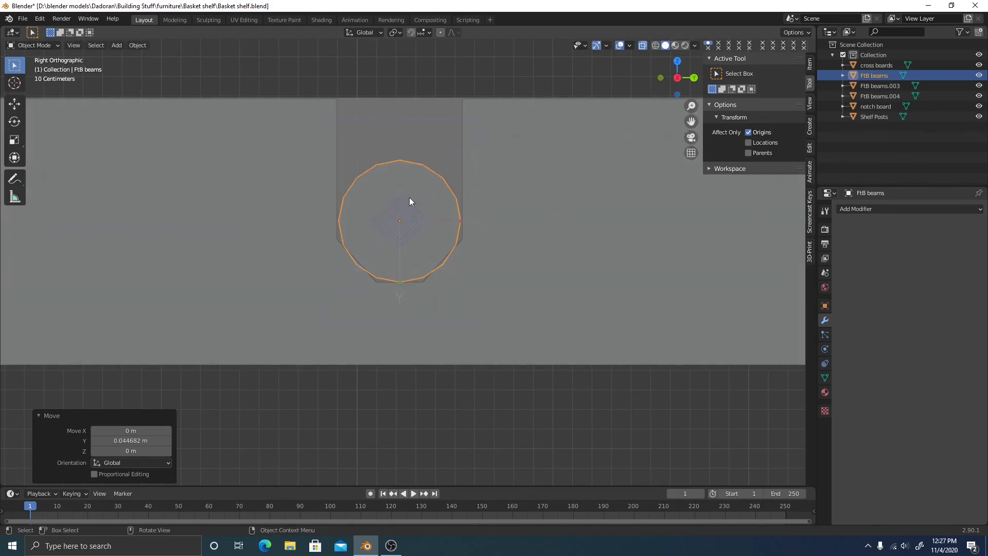
Turn off Affect Only Origins, hide the sidebar and reselect the cross dowels
middle_click_drag(379, 230, 421, 287)
scroll(563, 279, "down", 5)
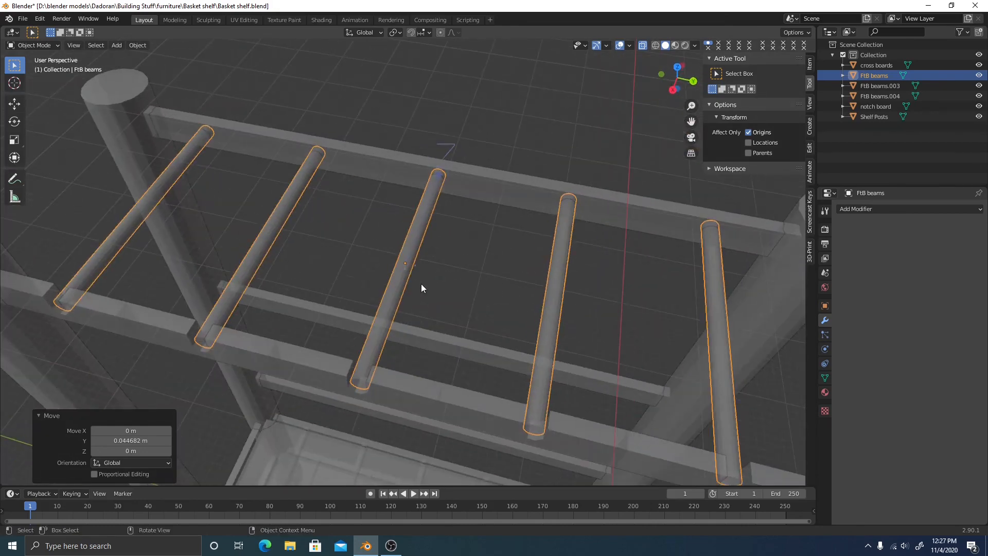
left_click(511, 127)
left_click(749, 132)
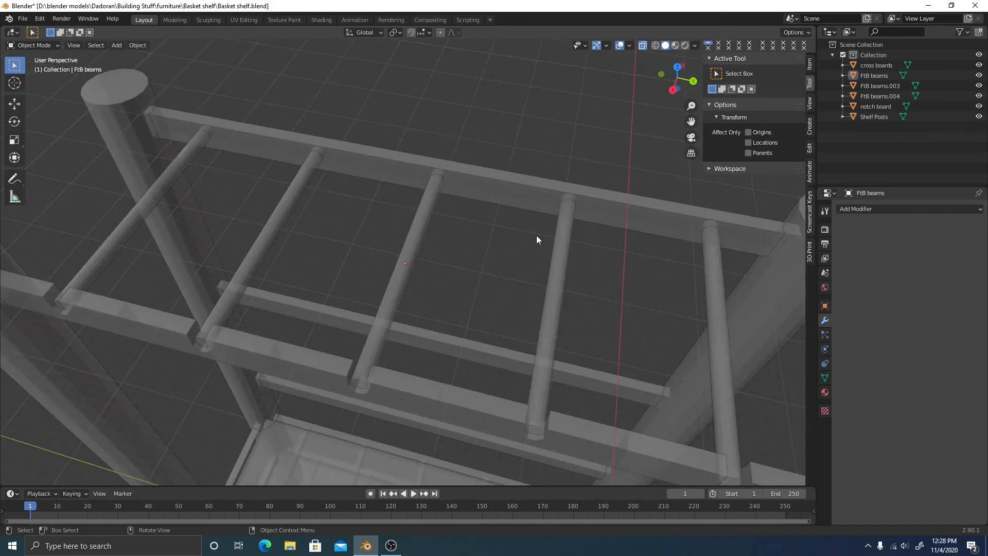
key("n")
left_click(424, 236)
middle_click_drag(462, 261, 507, 180)
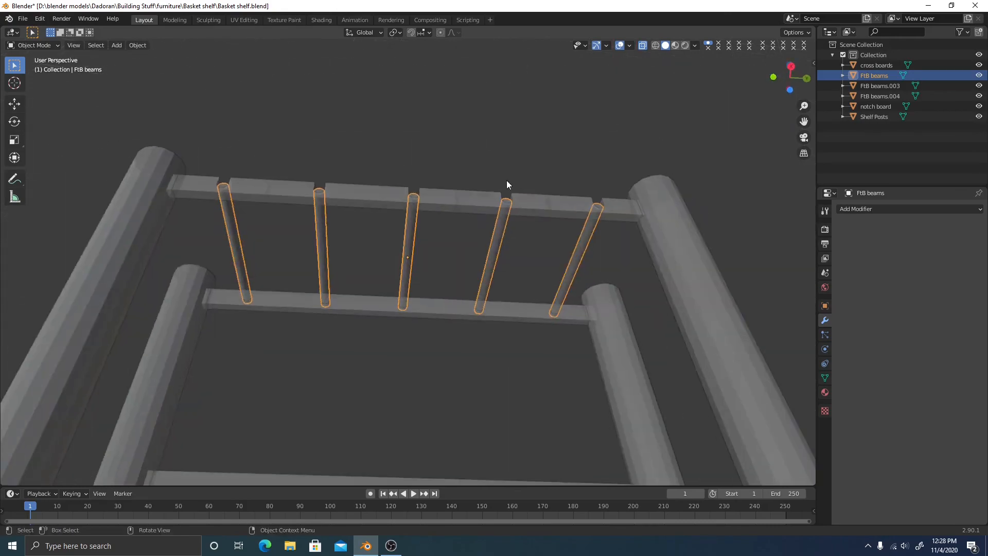
Select the notch board together with the FtB beams dowels in Right Ortho view
left_click(793, 67)
middle_click_drag(458, 353, 689, 140, "shift")
left_click(511, 120, "shift")
left_click(801, 83)
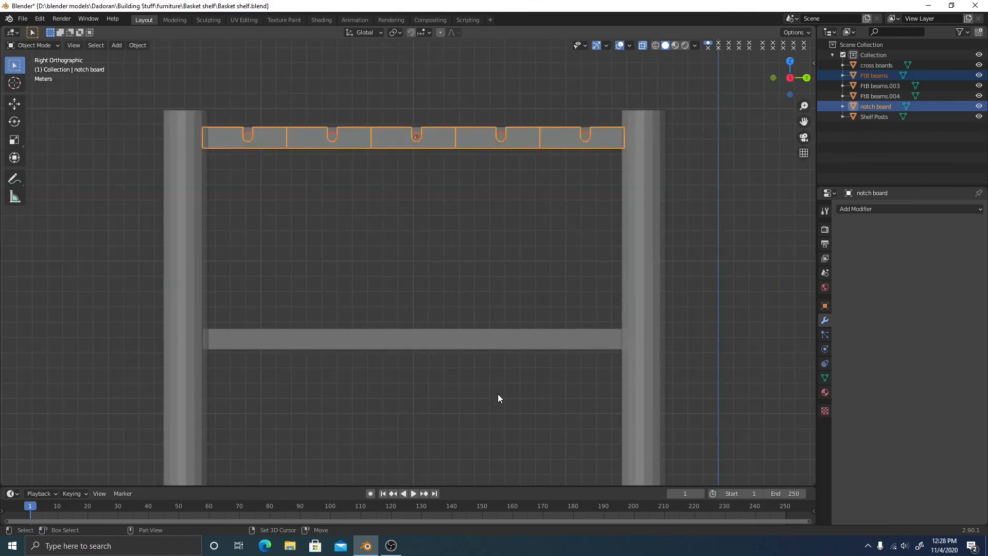
middle_click_drag(498, 393, 511, 339, "shift")
scroll(511, 329, "down", 1)
middle_click_drag(492, 282, 472, 255, "shift")
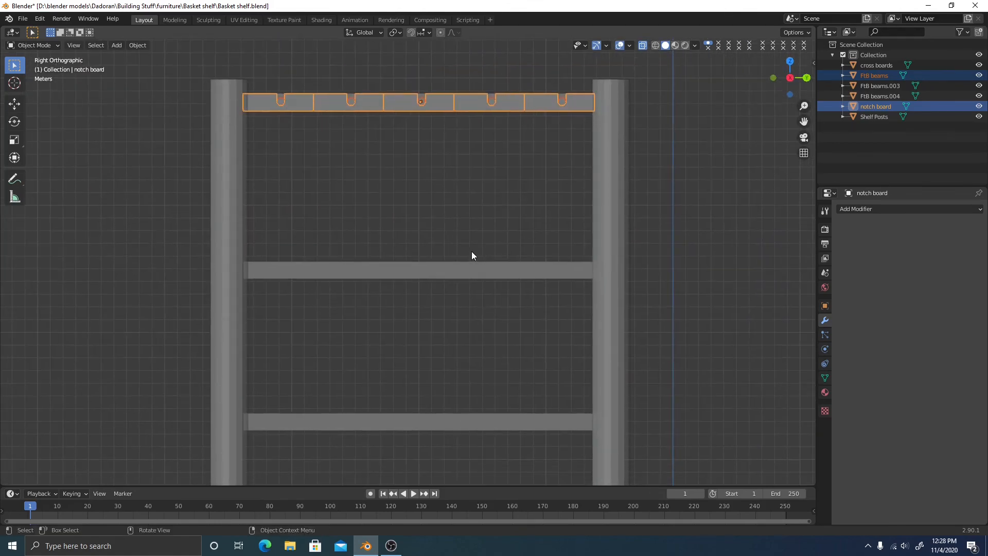
Duplicate the rail and dowels straight down Z to a middle level on the posts
key("shift+d")
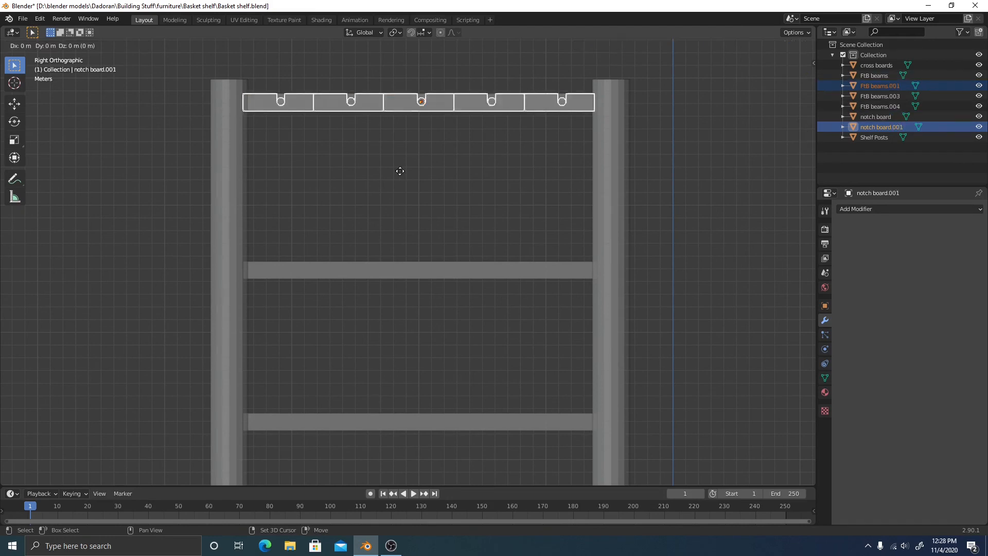
key("z")
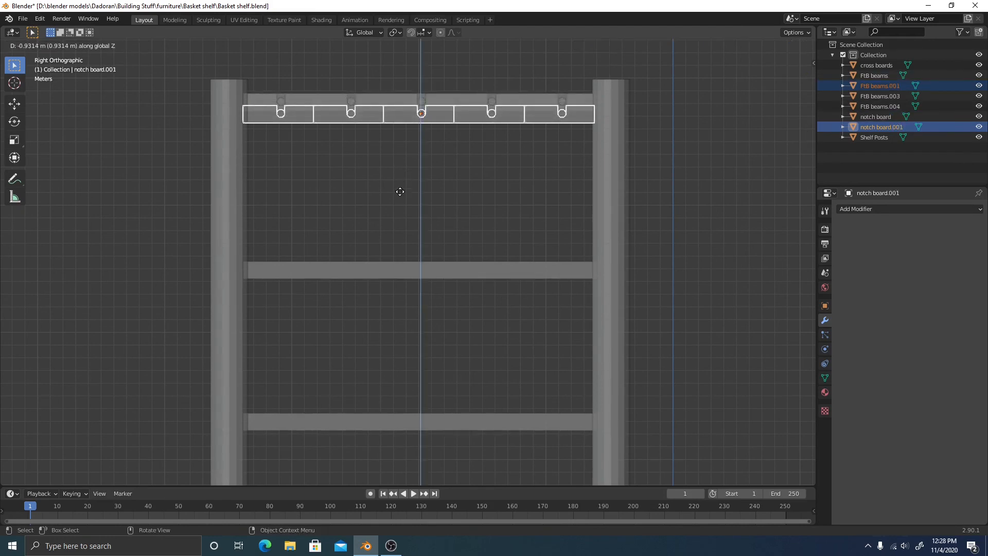
left_click(409, 339)
middle_click_drag(411, 341, 460, 250, "shift")
scroll(470, 271, "up", 4)
scroll(440, 185, "down", 3)
middle_click_drag(405, 116, 431, 187, "shift")
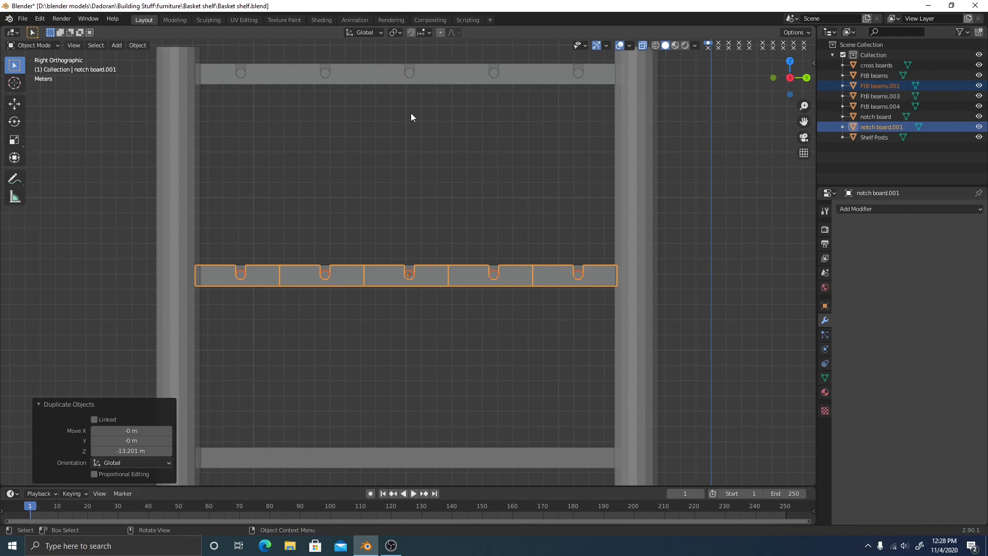
scroll(442, 139, "down", 3, "shift")
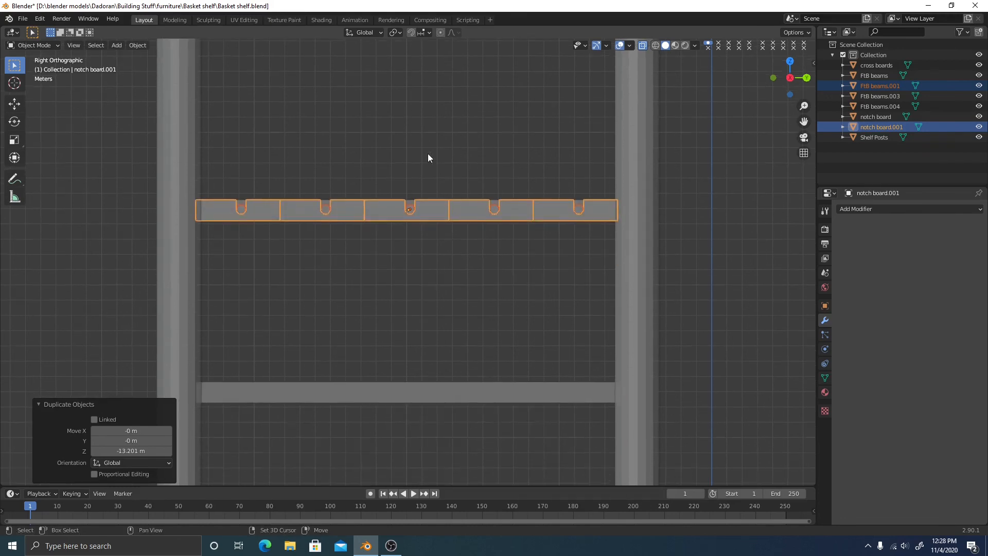
Duplicate the middle rail and dowels down Z again for a third, lower rack
key("shift+d")
key("z")
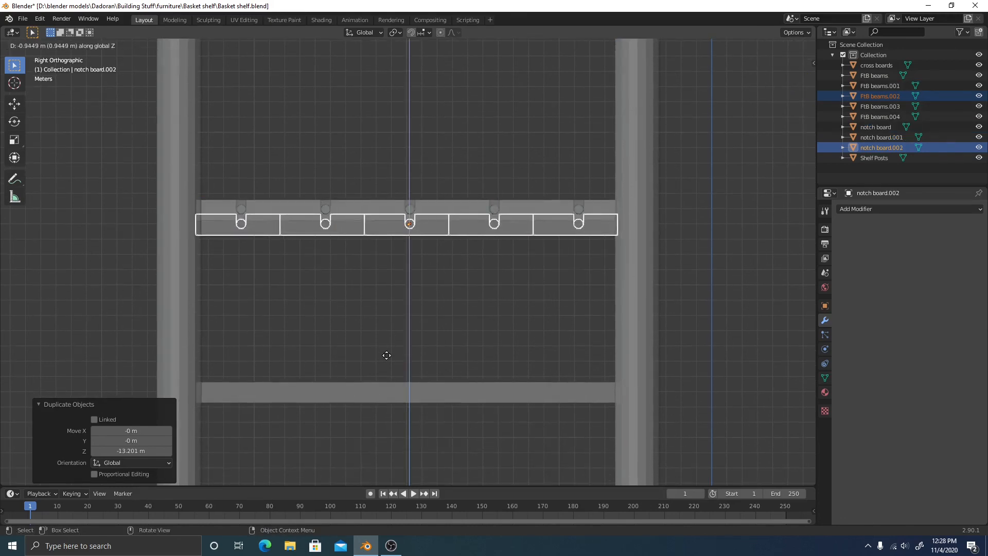
left_click(416, 90)
left_click(430, 282)
middle_click_drag(442, 302, 405, 214, "shift")
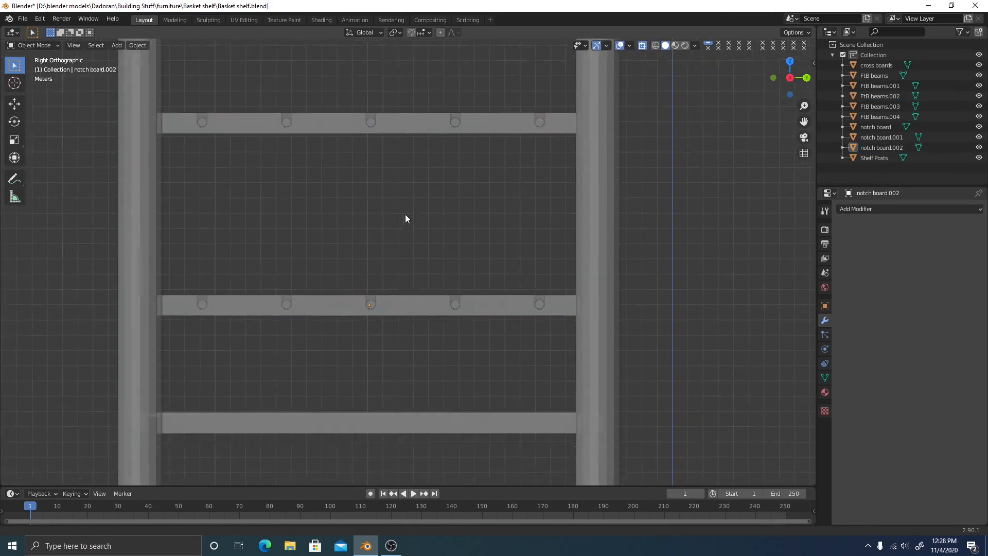
middle_click_drag(419, 258, 451, 313)
scroll(468, 283, "down", 3)
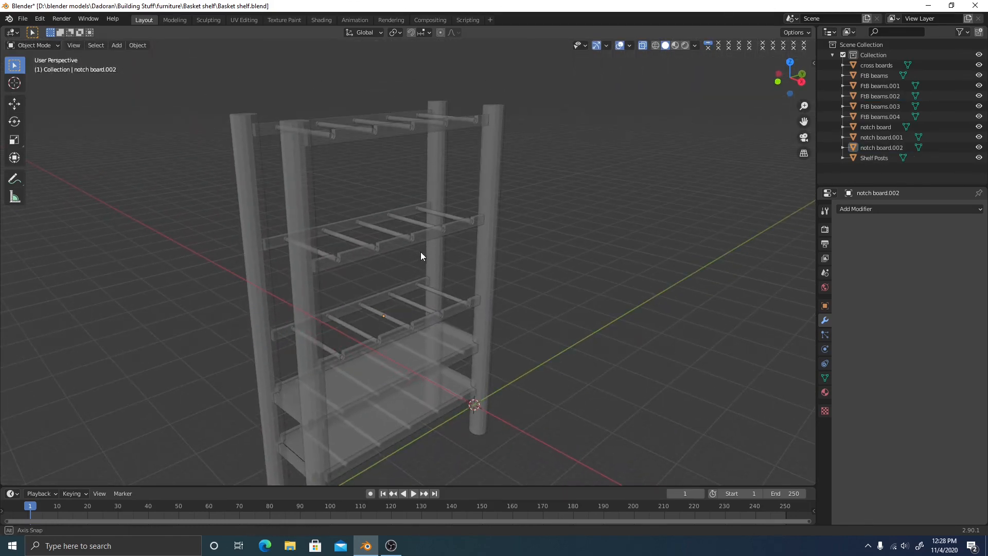
Turn off X-ray so the shelf displays solid
middle_click_drag(421, 252, 422, 257)
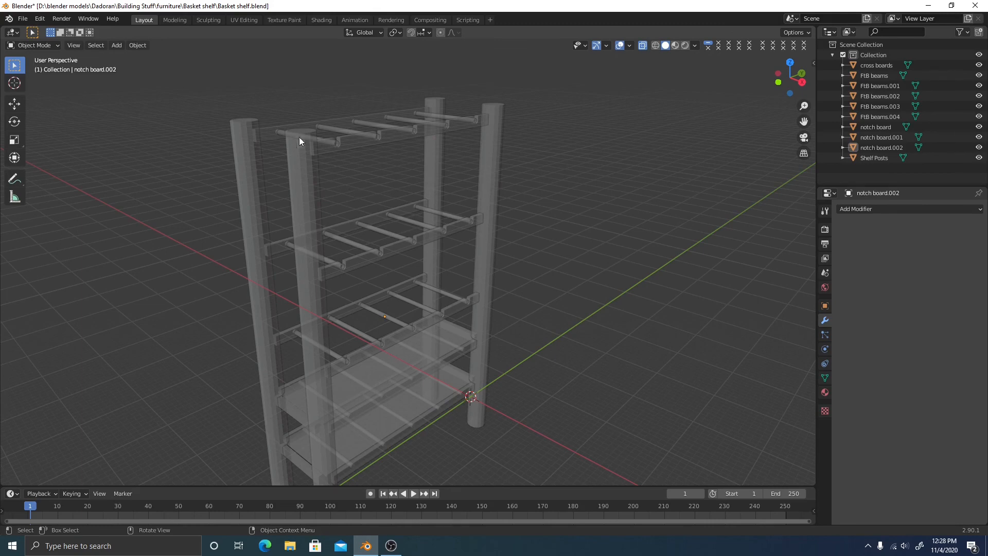
left_click(642, 45)
middle_click_drag(592, 144, 418, 165)
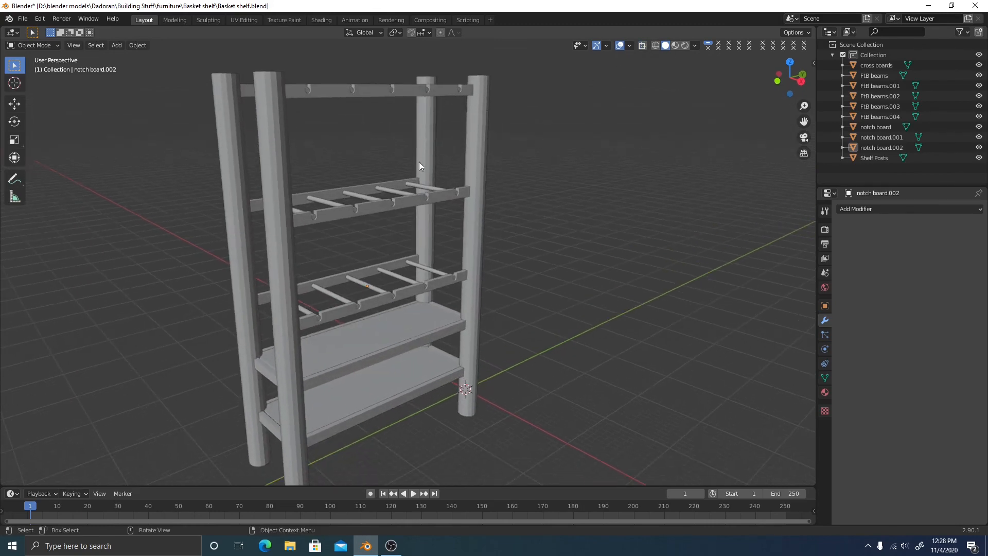
Inspect the posts, dowels, cross boards and the three notched rails from several angles
left_click(467, 155)
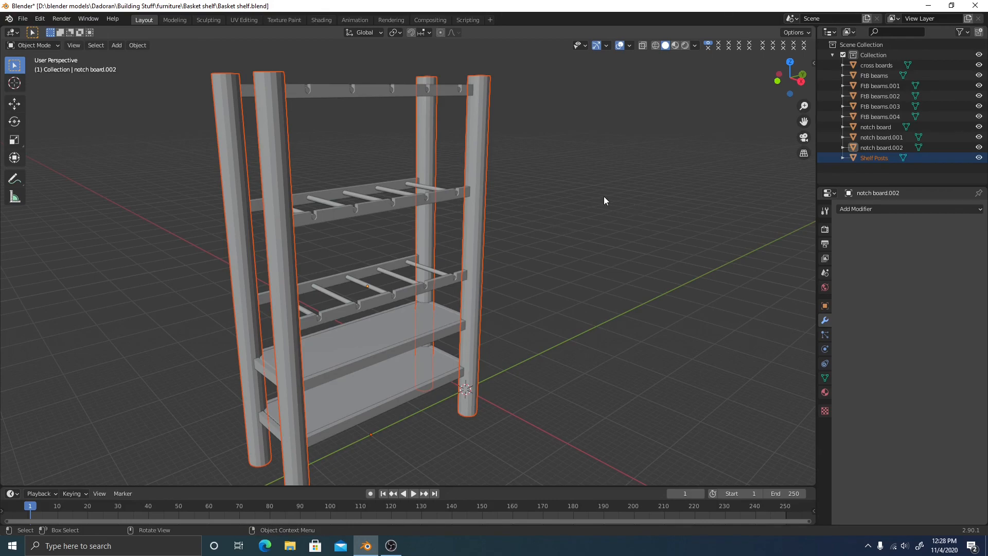
middle_click_drag(604, 197, 423, 295)
left_click(350, 182)
left_click(351, 197)
left_click(399, 285)
left_click(404, 197)
left_click(397, 86)
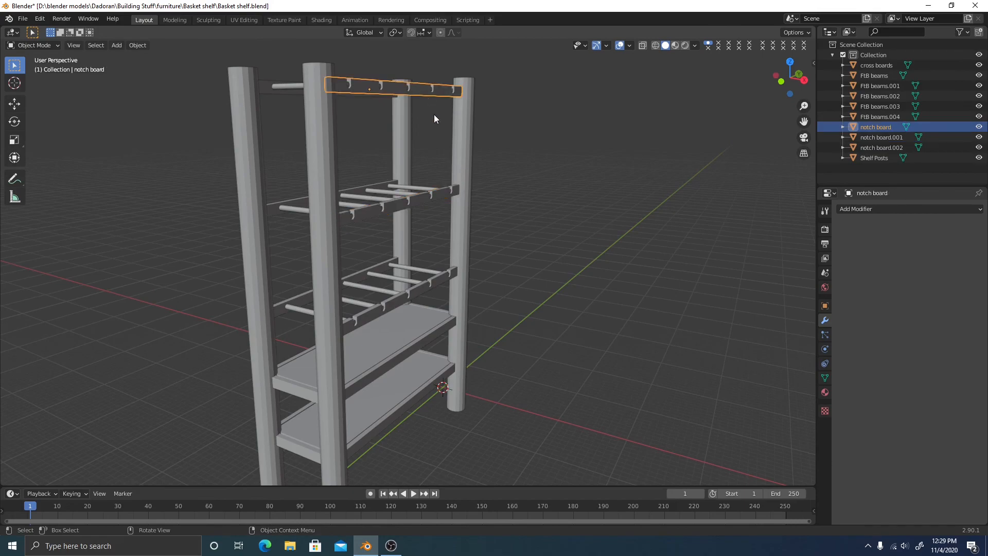
middle_click_drag(434, 114, 374, 114)
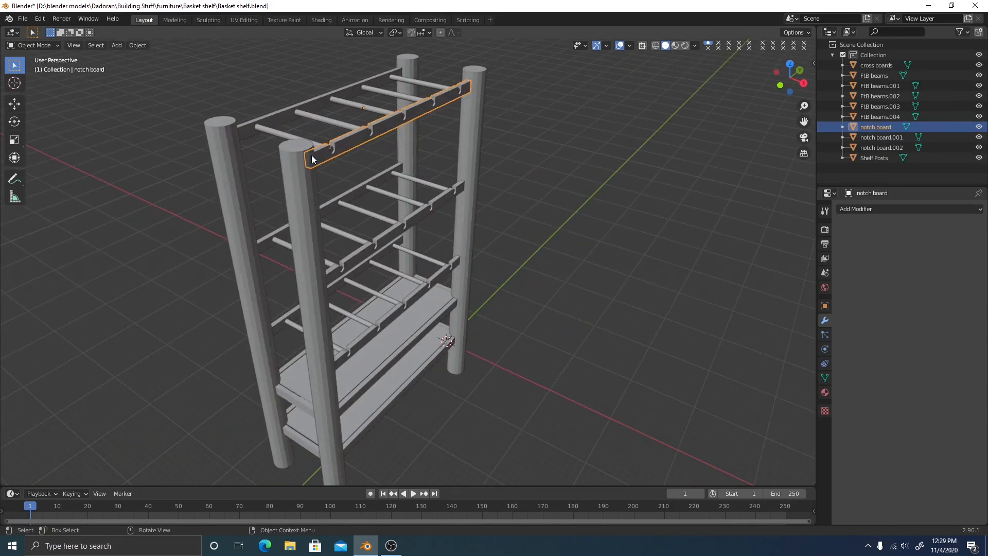
scroll(456, 123, "up", 3)
middle_click_drag(283, 87, 337, 210, "shift")
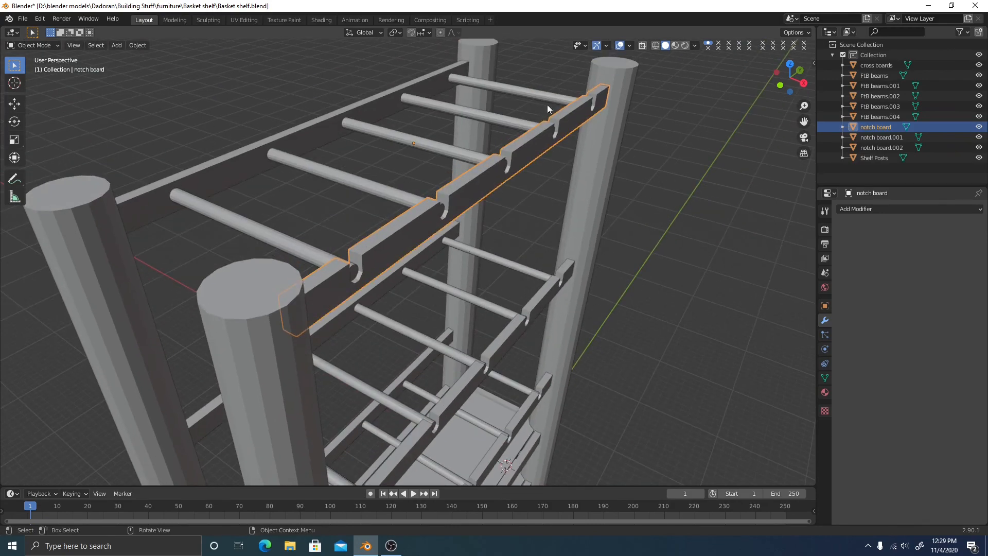
middle_click_drag(535, 218, 525, 146)
scroll(485, 203, "down", 3)
left_click(630, 195)
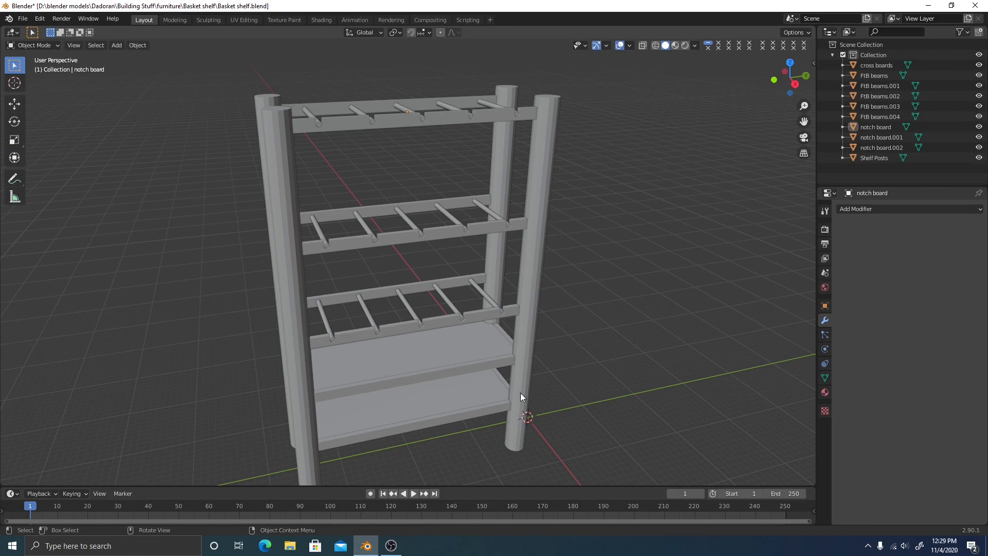
Frame the shelf from the front and save the file
middle_click_drag(550, 335, 499, 332)
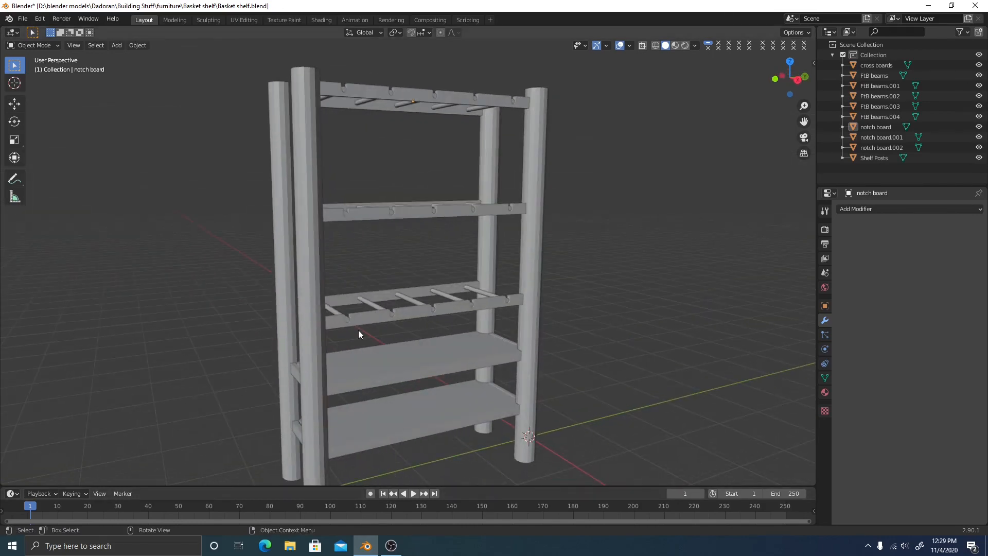
middle_click_drag(382, 349, 416, 282, "shift")
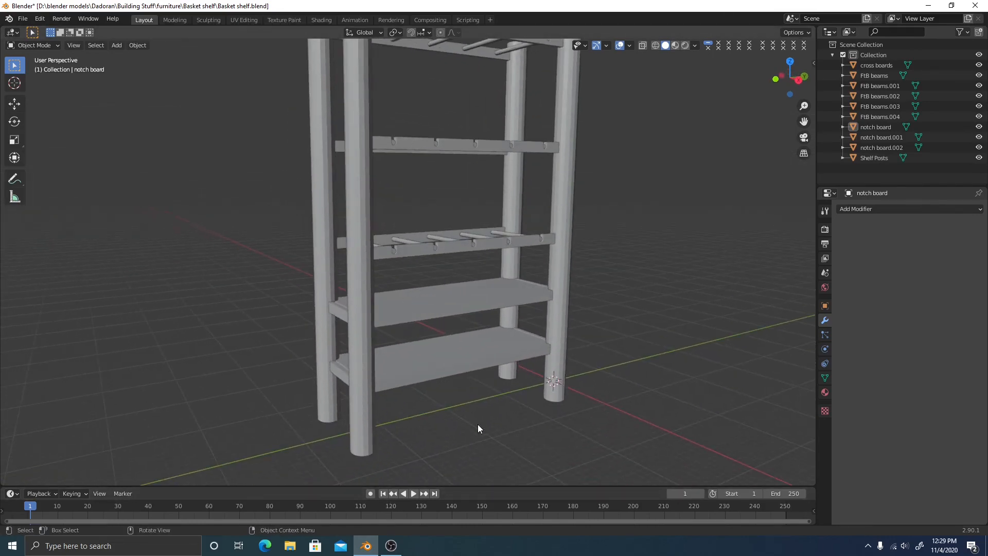
key("ctrl+s")
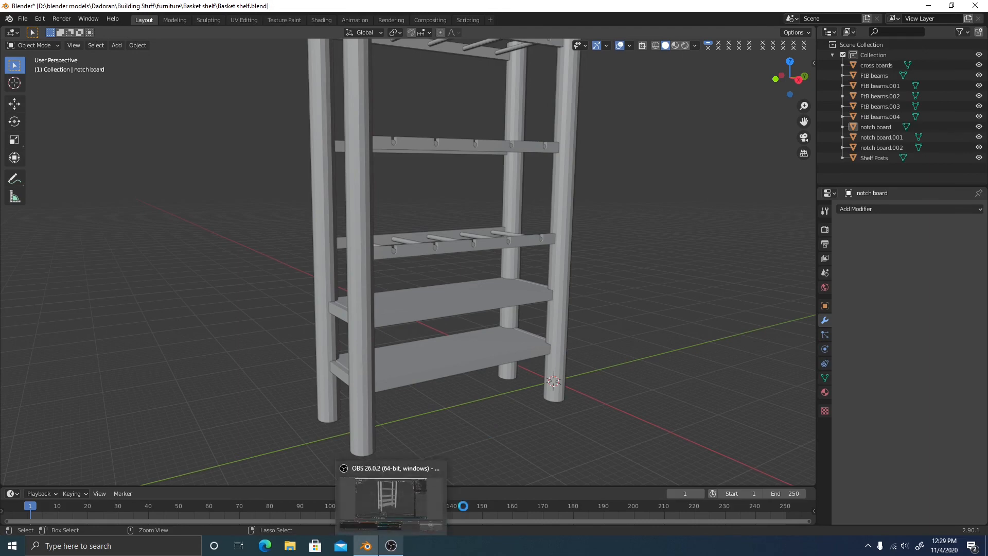